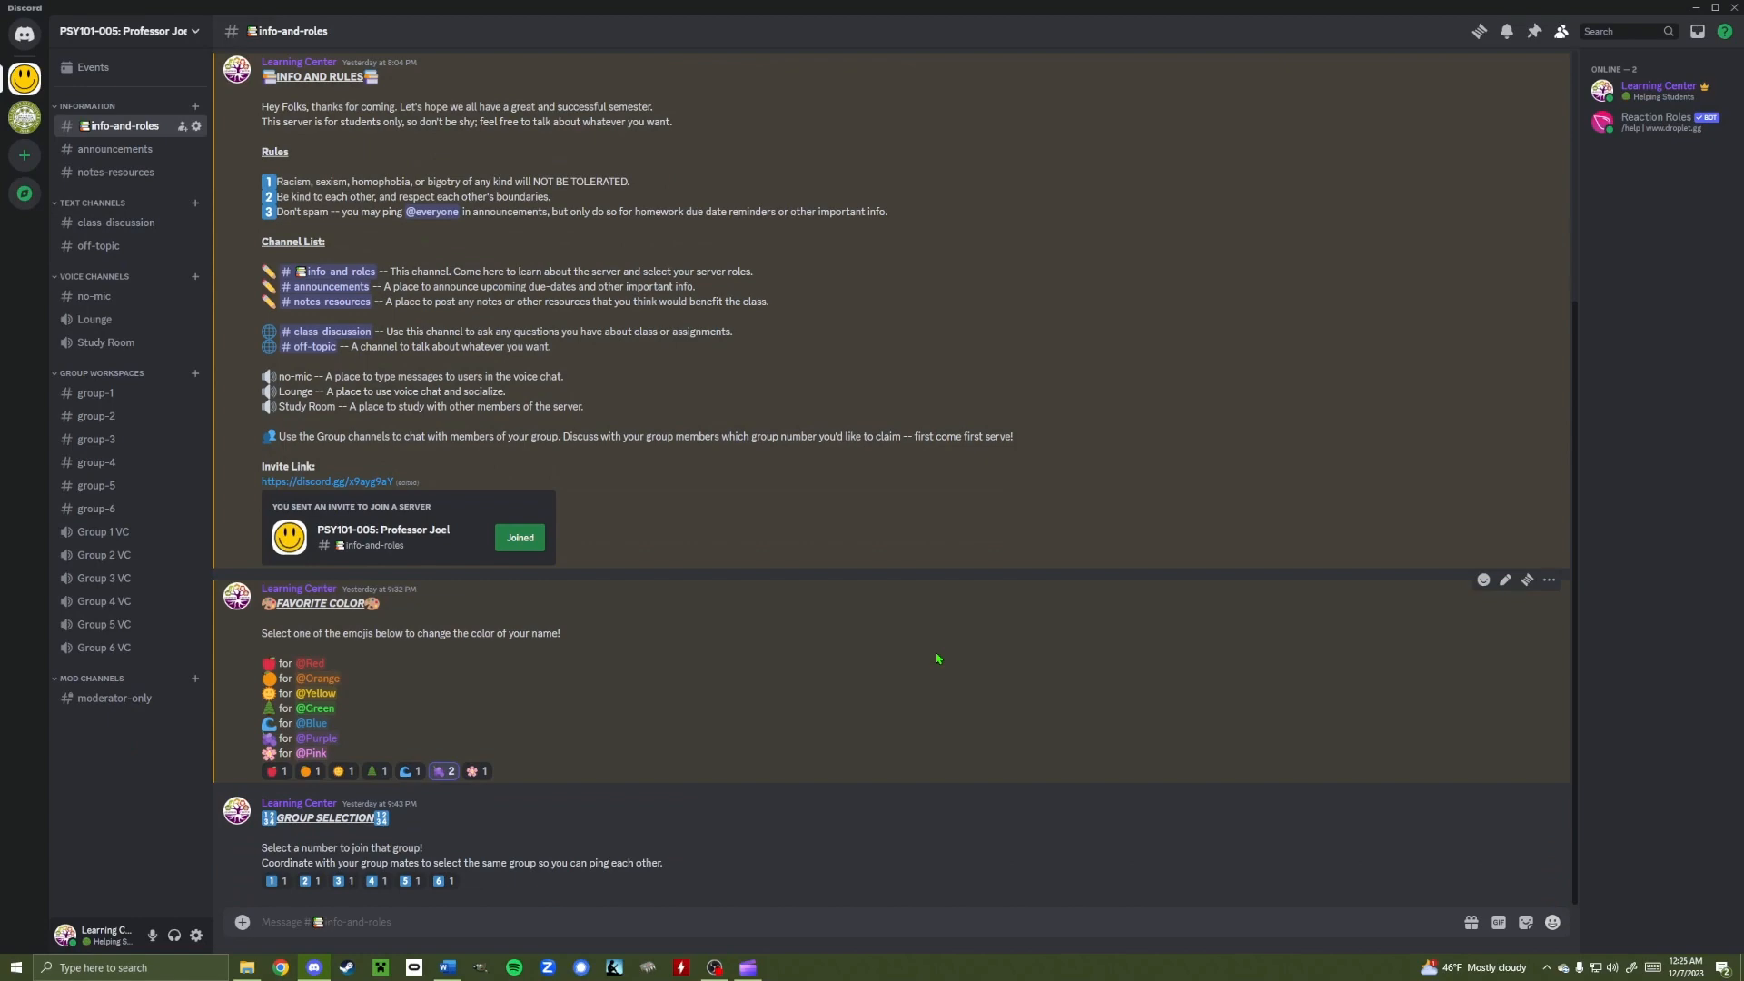
Open the #info-and-roles channel settings and try slowmode at 10m before returning it to Off
scroll(937, 658, "up", 4)
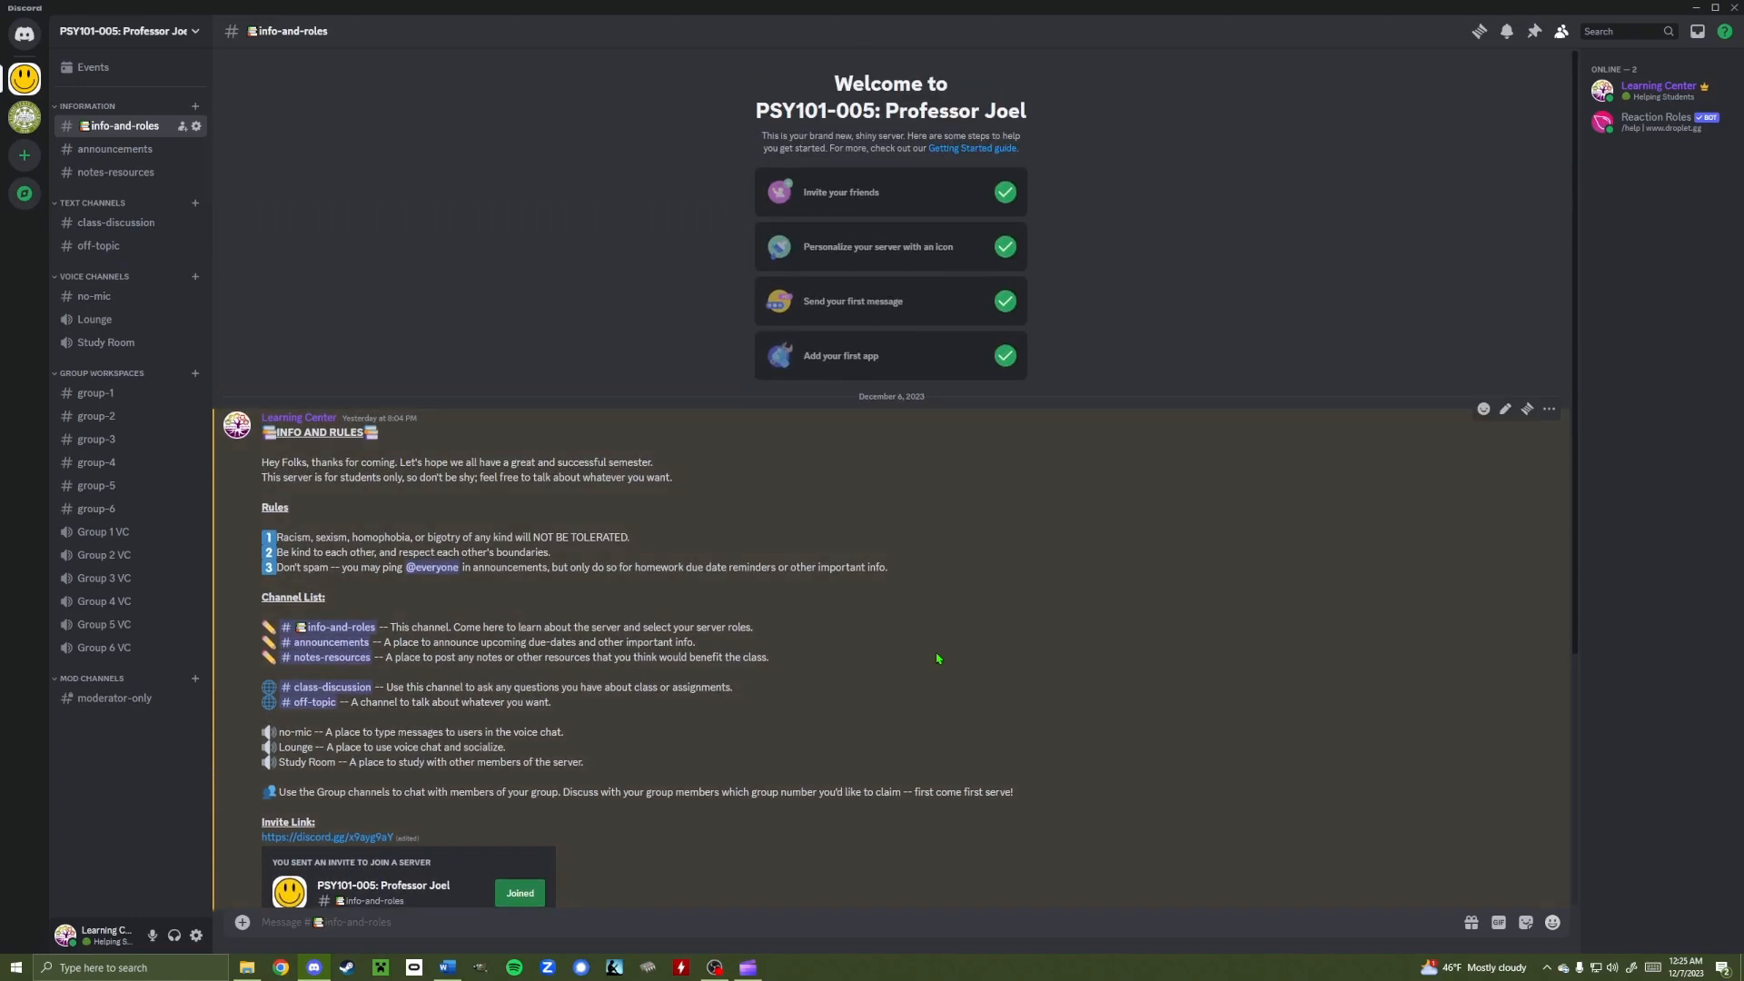
scroll(800, 610, "down", 4)
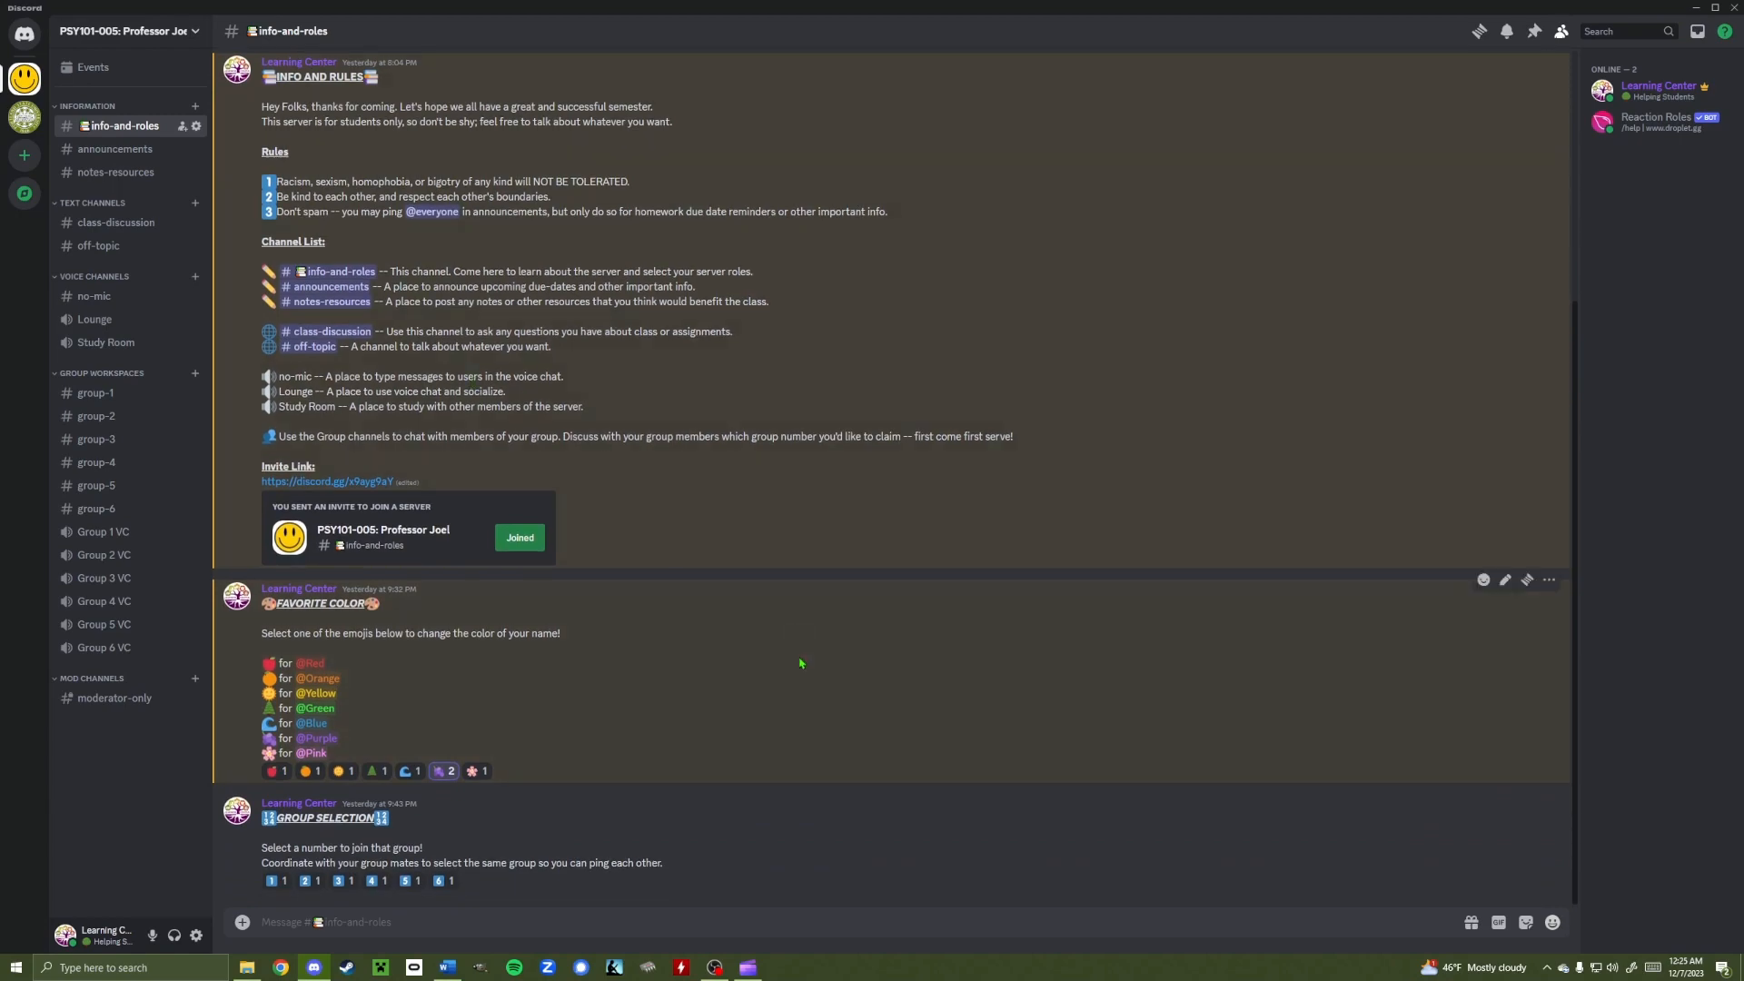
scroll(759, 777, "up", 3)
scroll(758, 777, "up", 1)
scroll(759, 776, "down", 5)
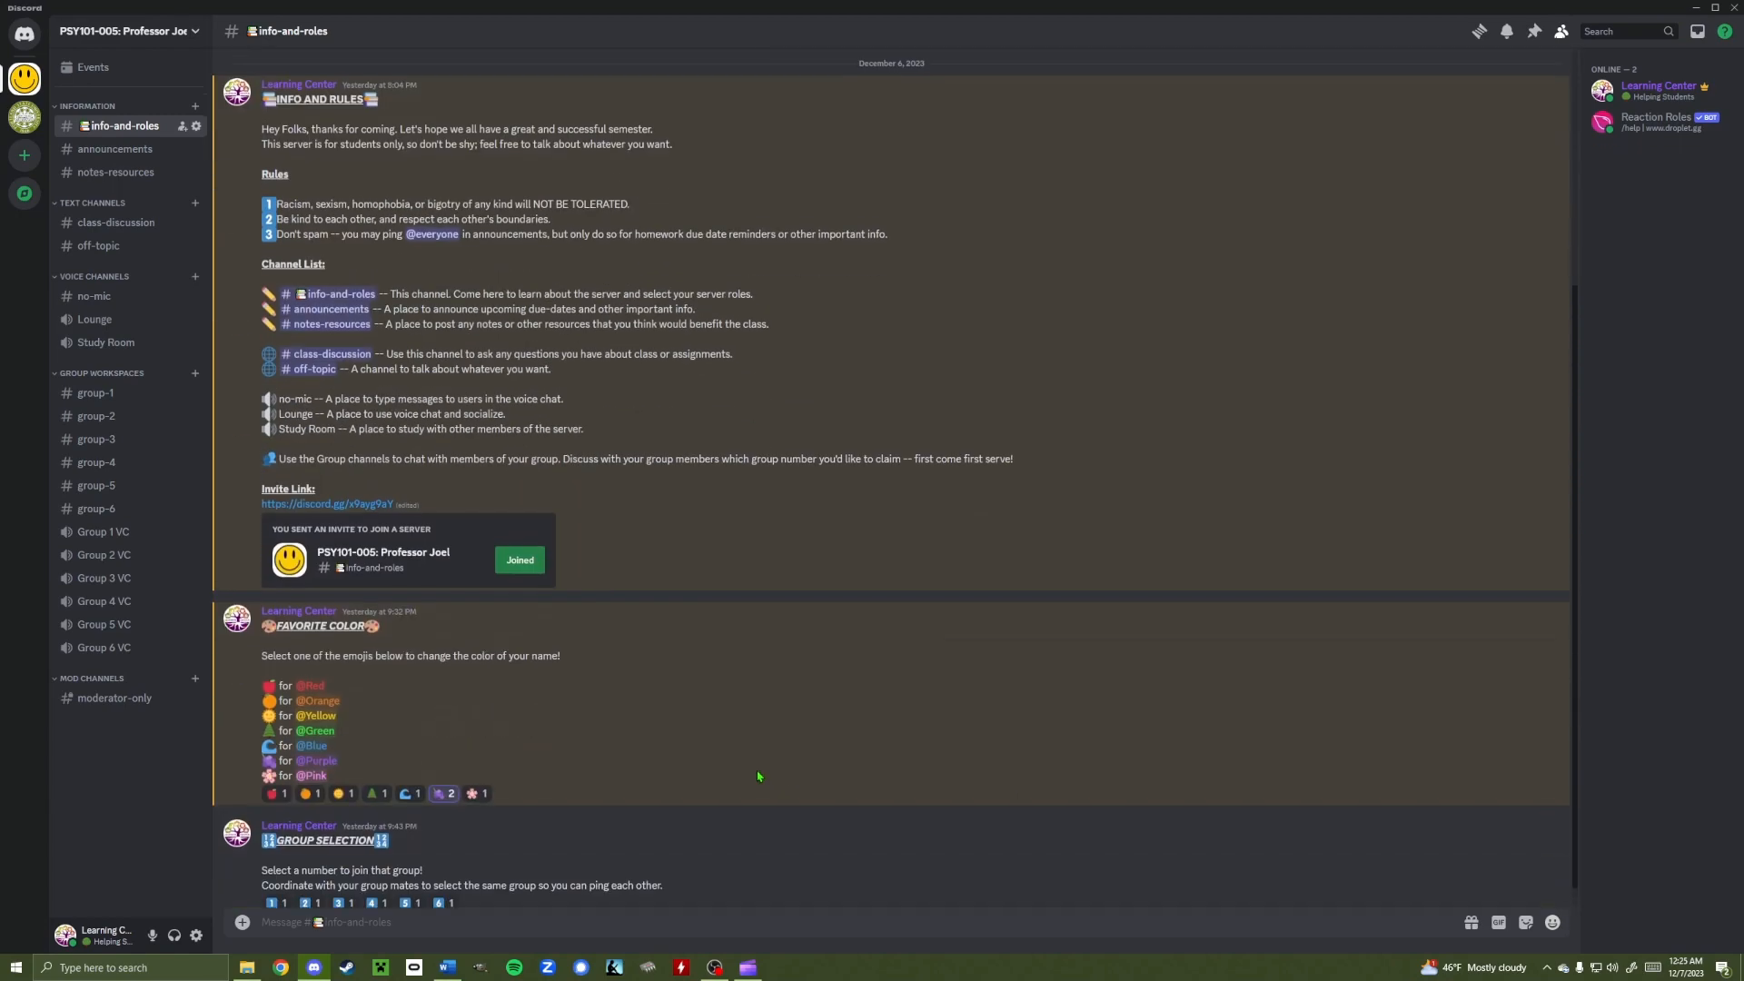
scroll(758, 777, "up", 1)
scroll(759, 776, "down", 1)
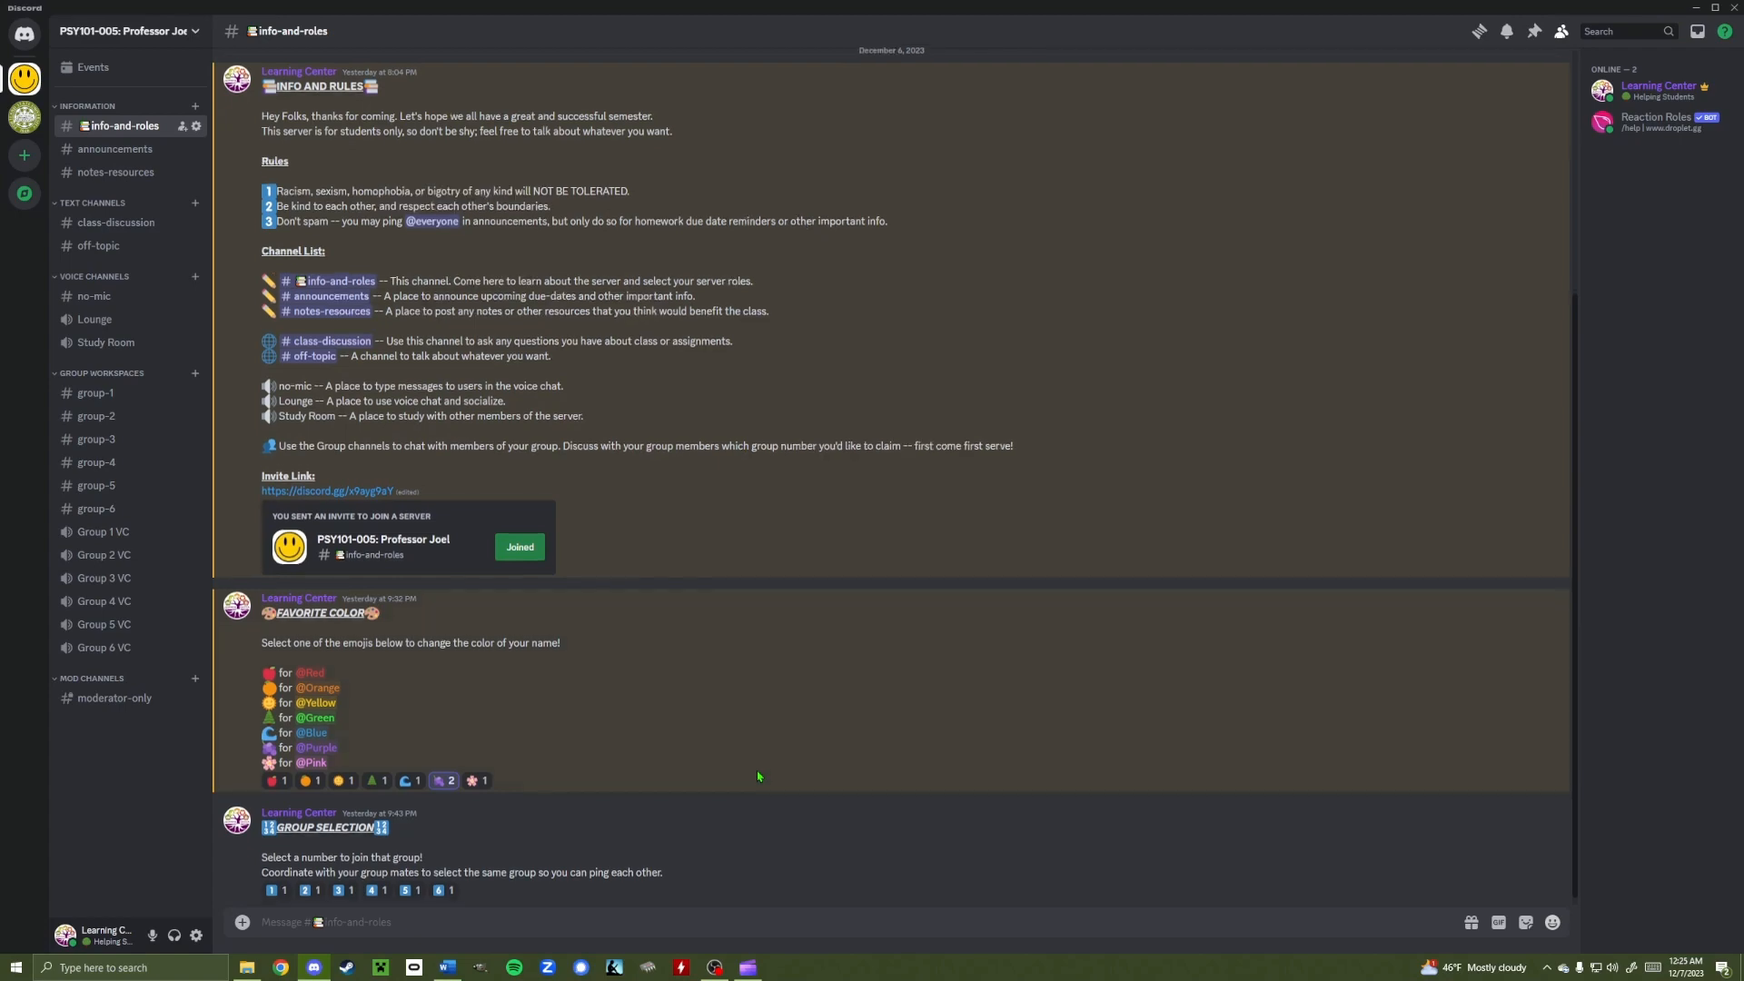
scroll(758, 776, "up", 4)
scroll(761, 777, "up", 1)
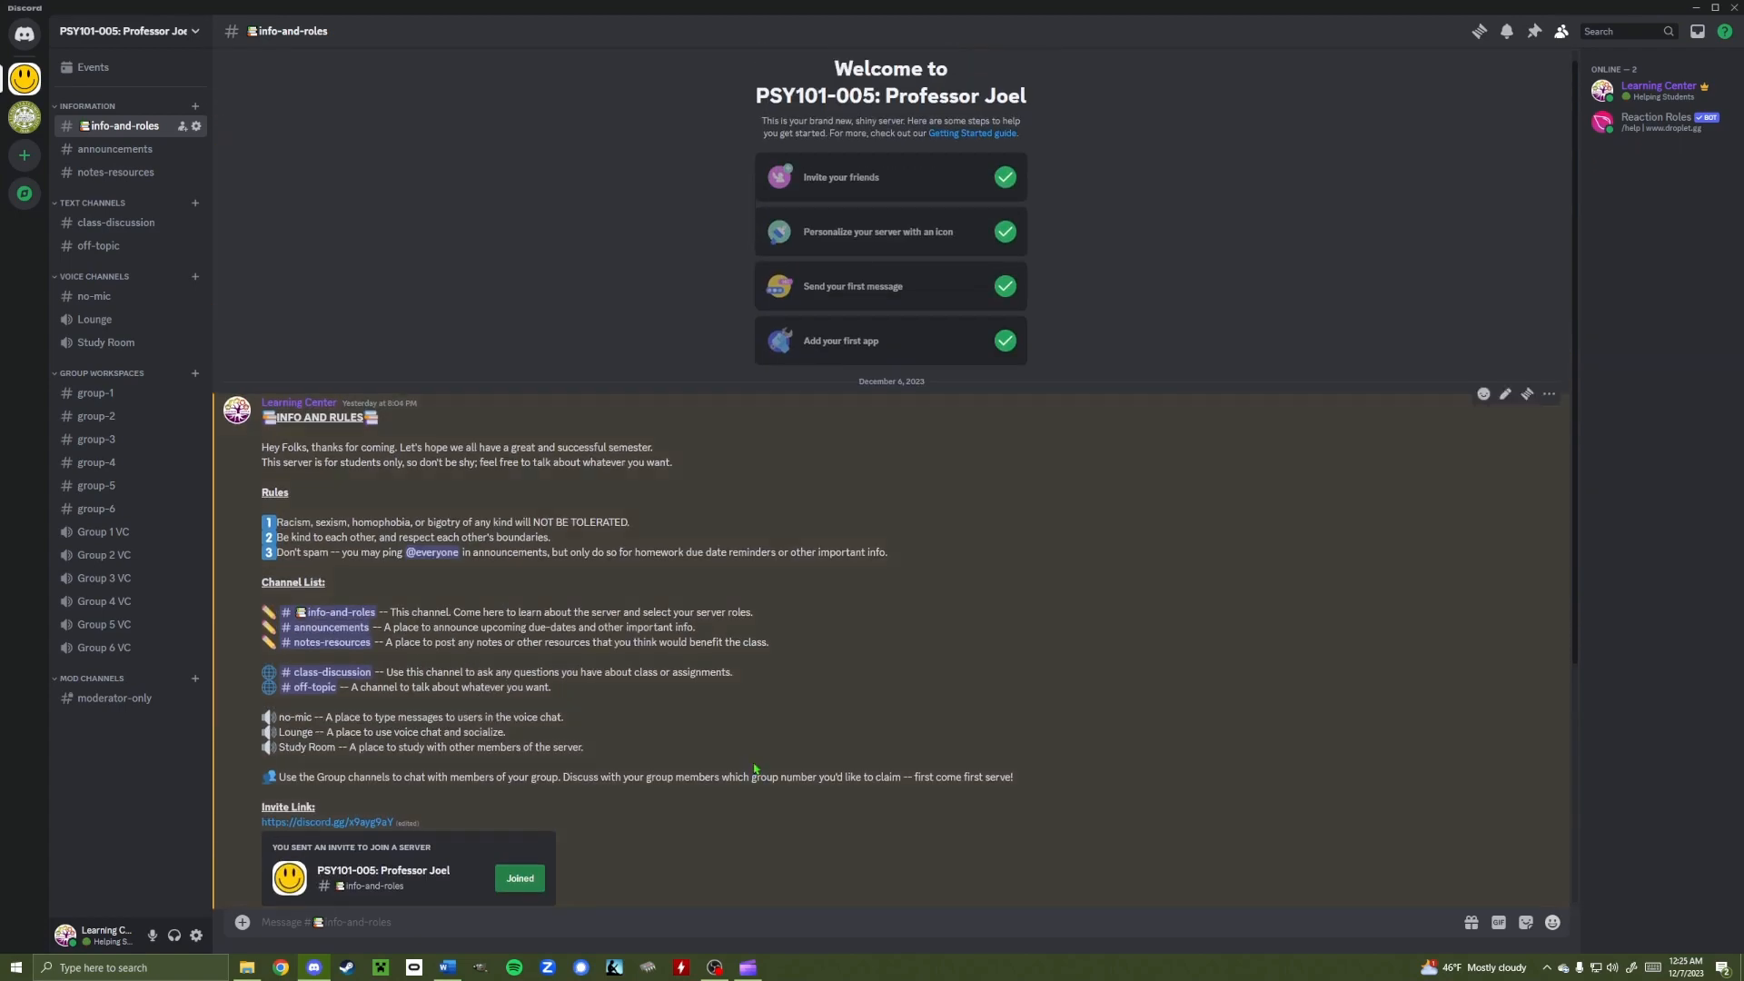
scroll(808, 630, "down", 4)
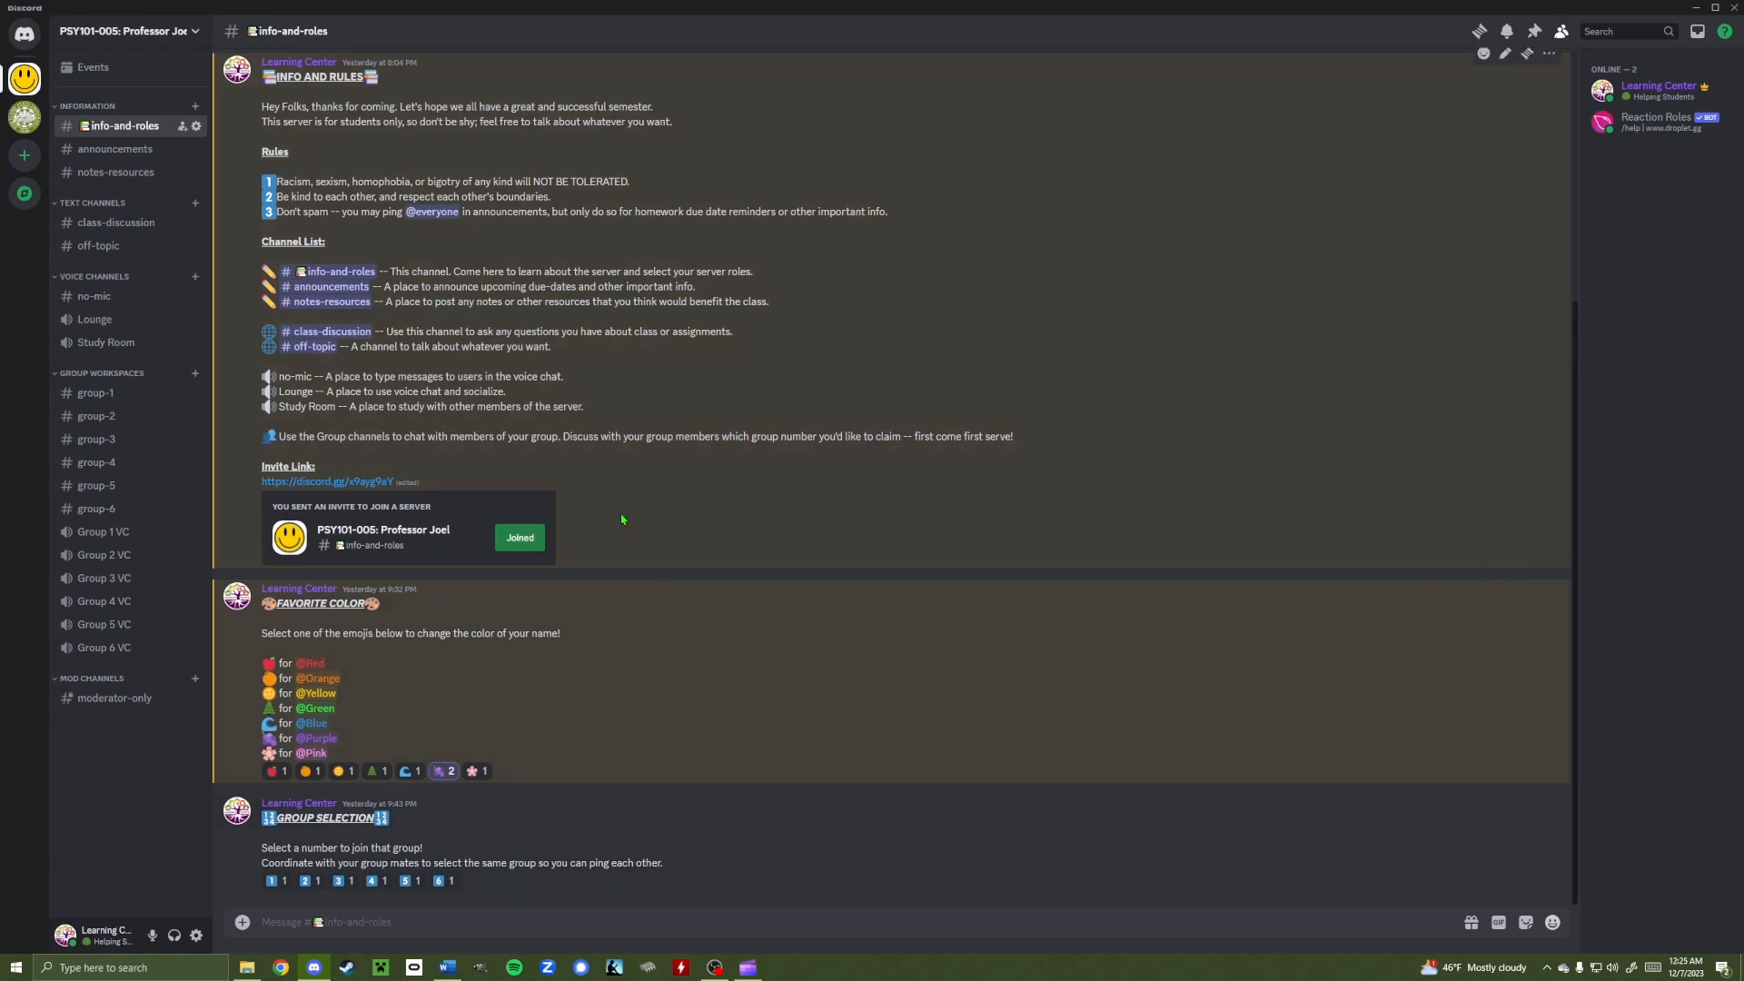
left_click(196, 127)
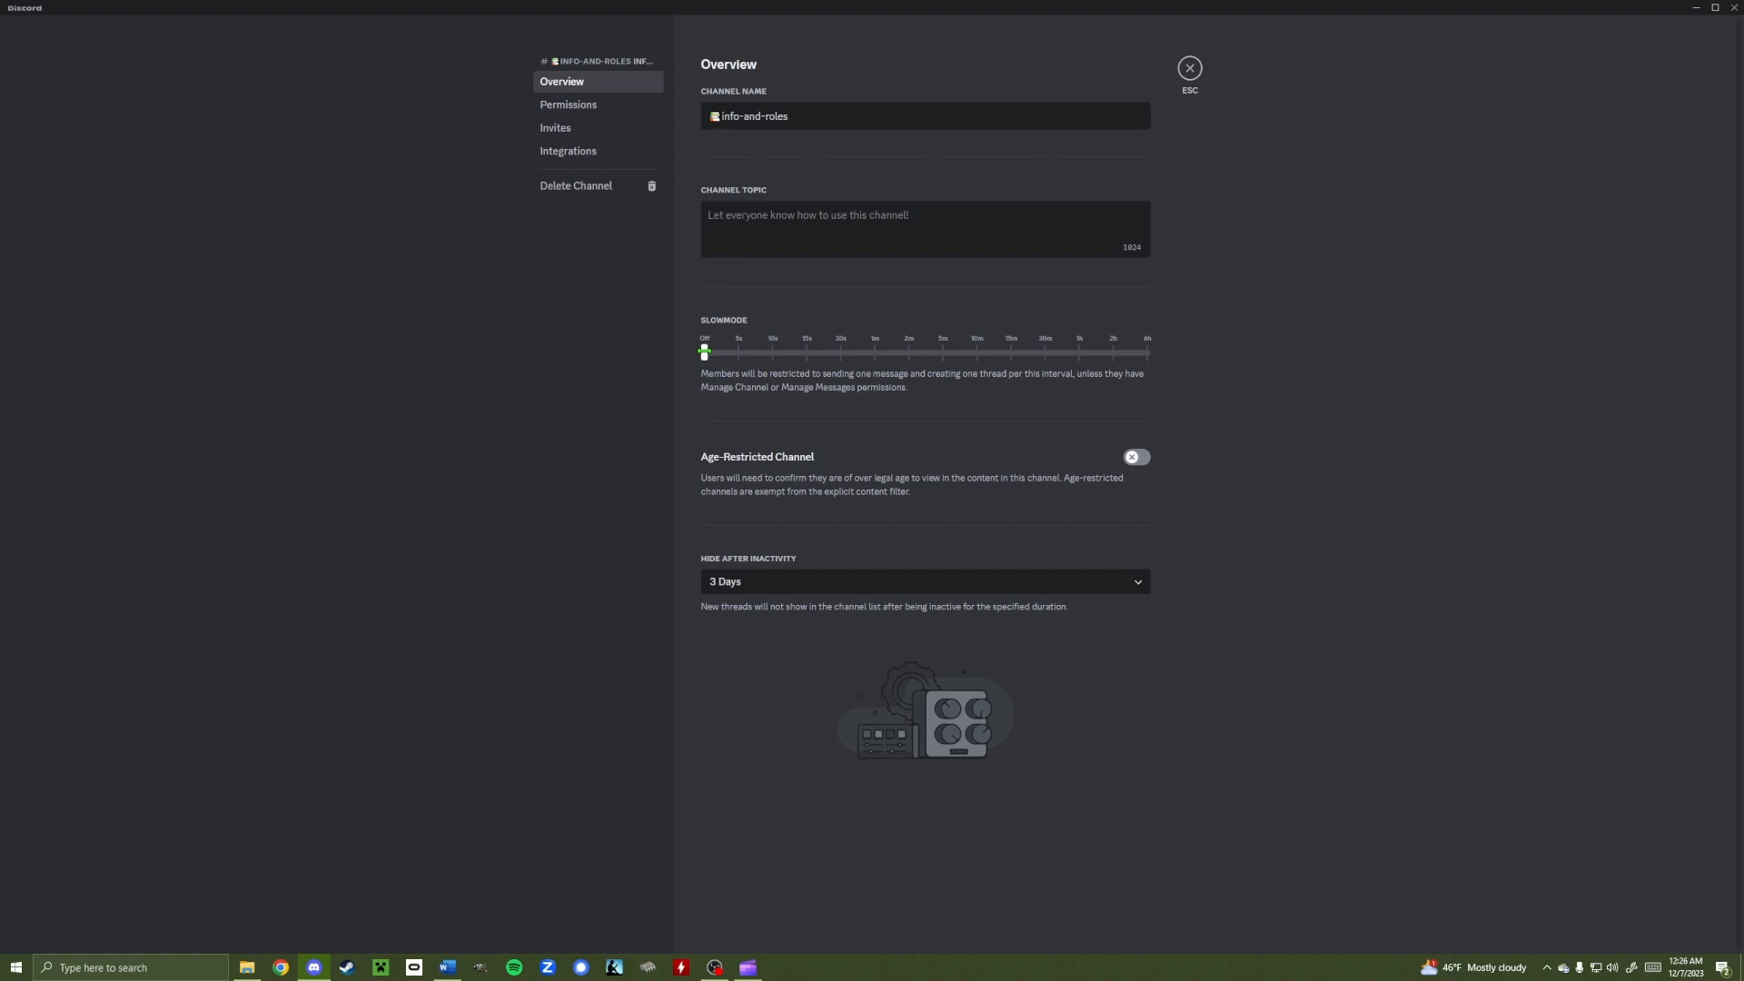
left_click_drag(705, 351, 976, 352)
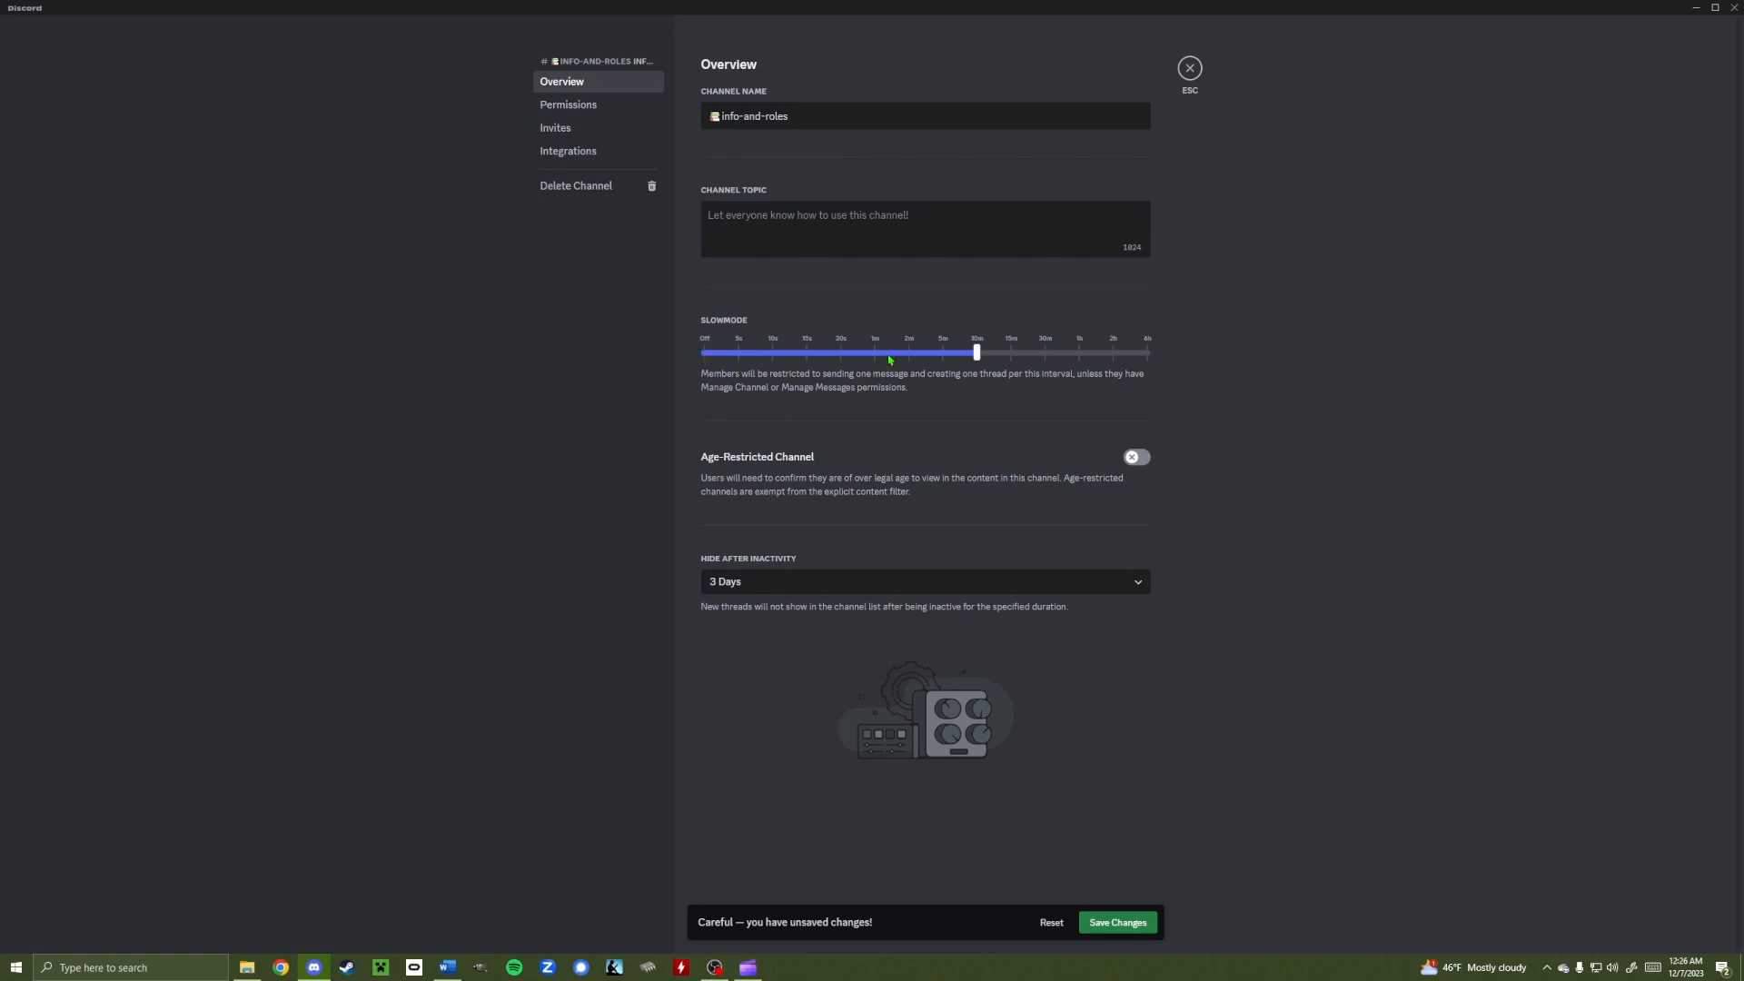
left_click_drag(975, 353, 662, 352)
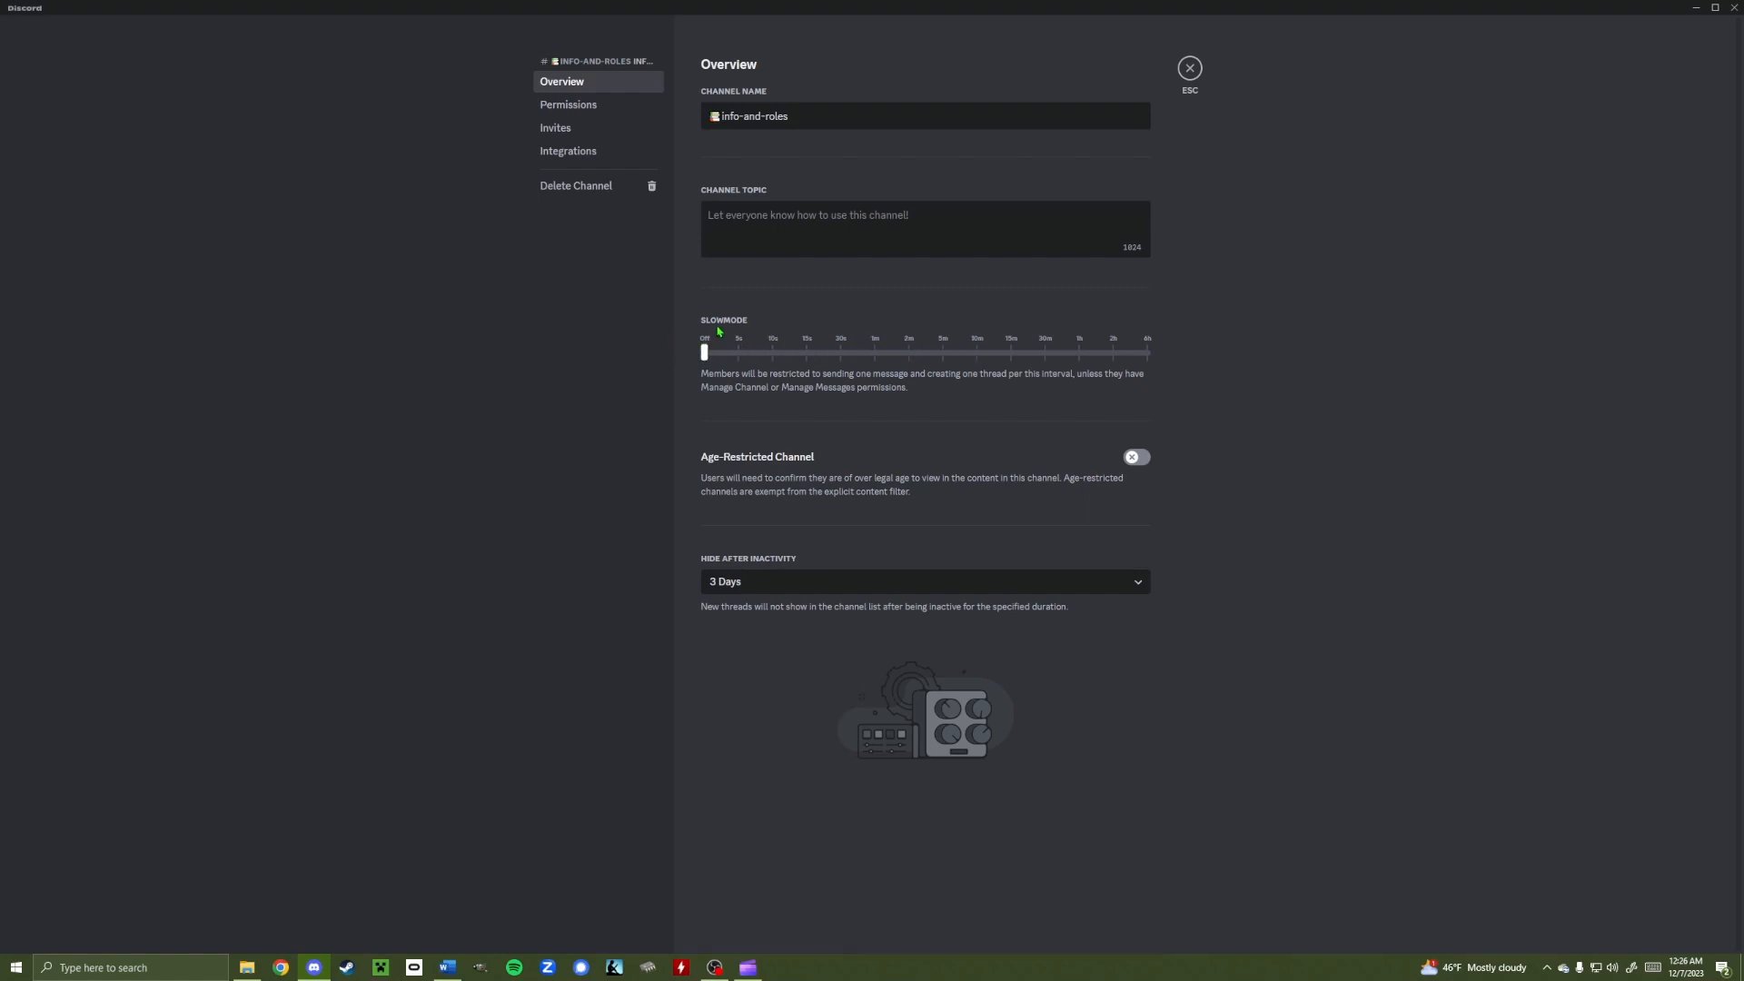
left_click(576, 106)
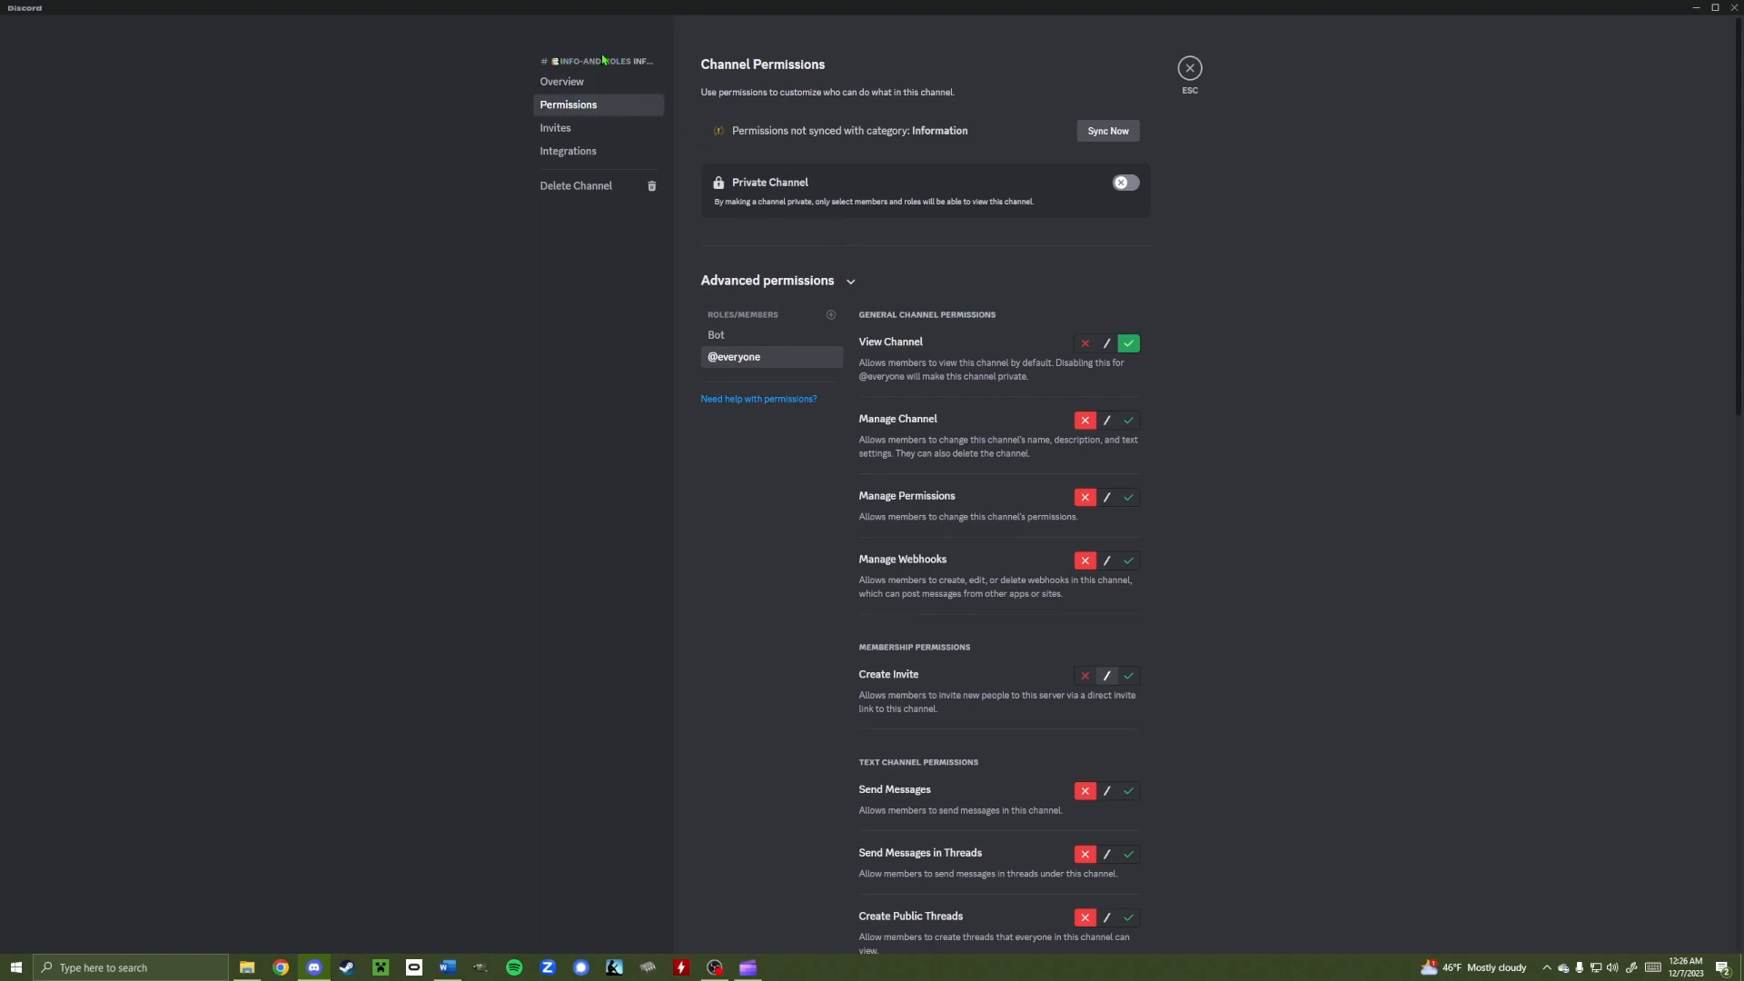
scroll(955, 458, "down", 5)
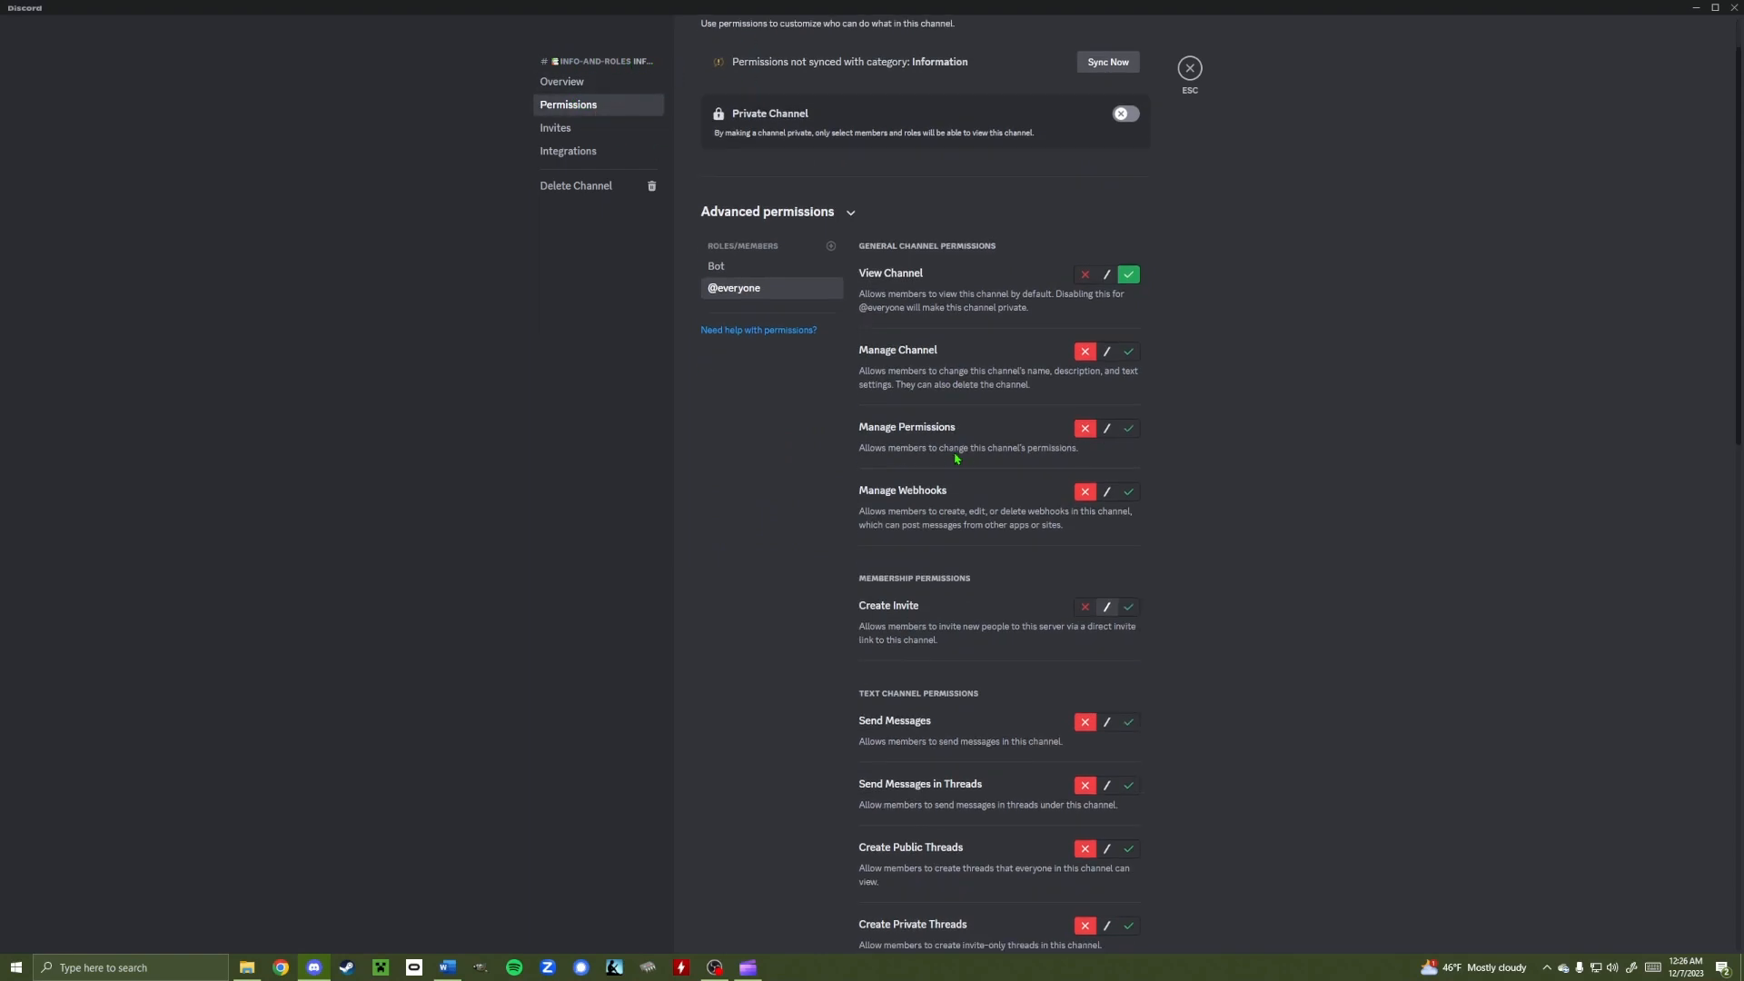
scroll(945, 473, "up", 5)
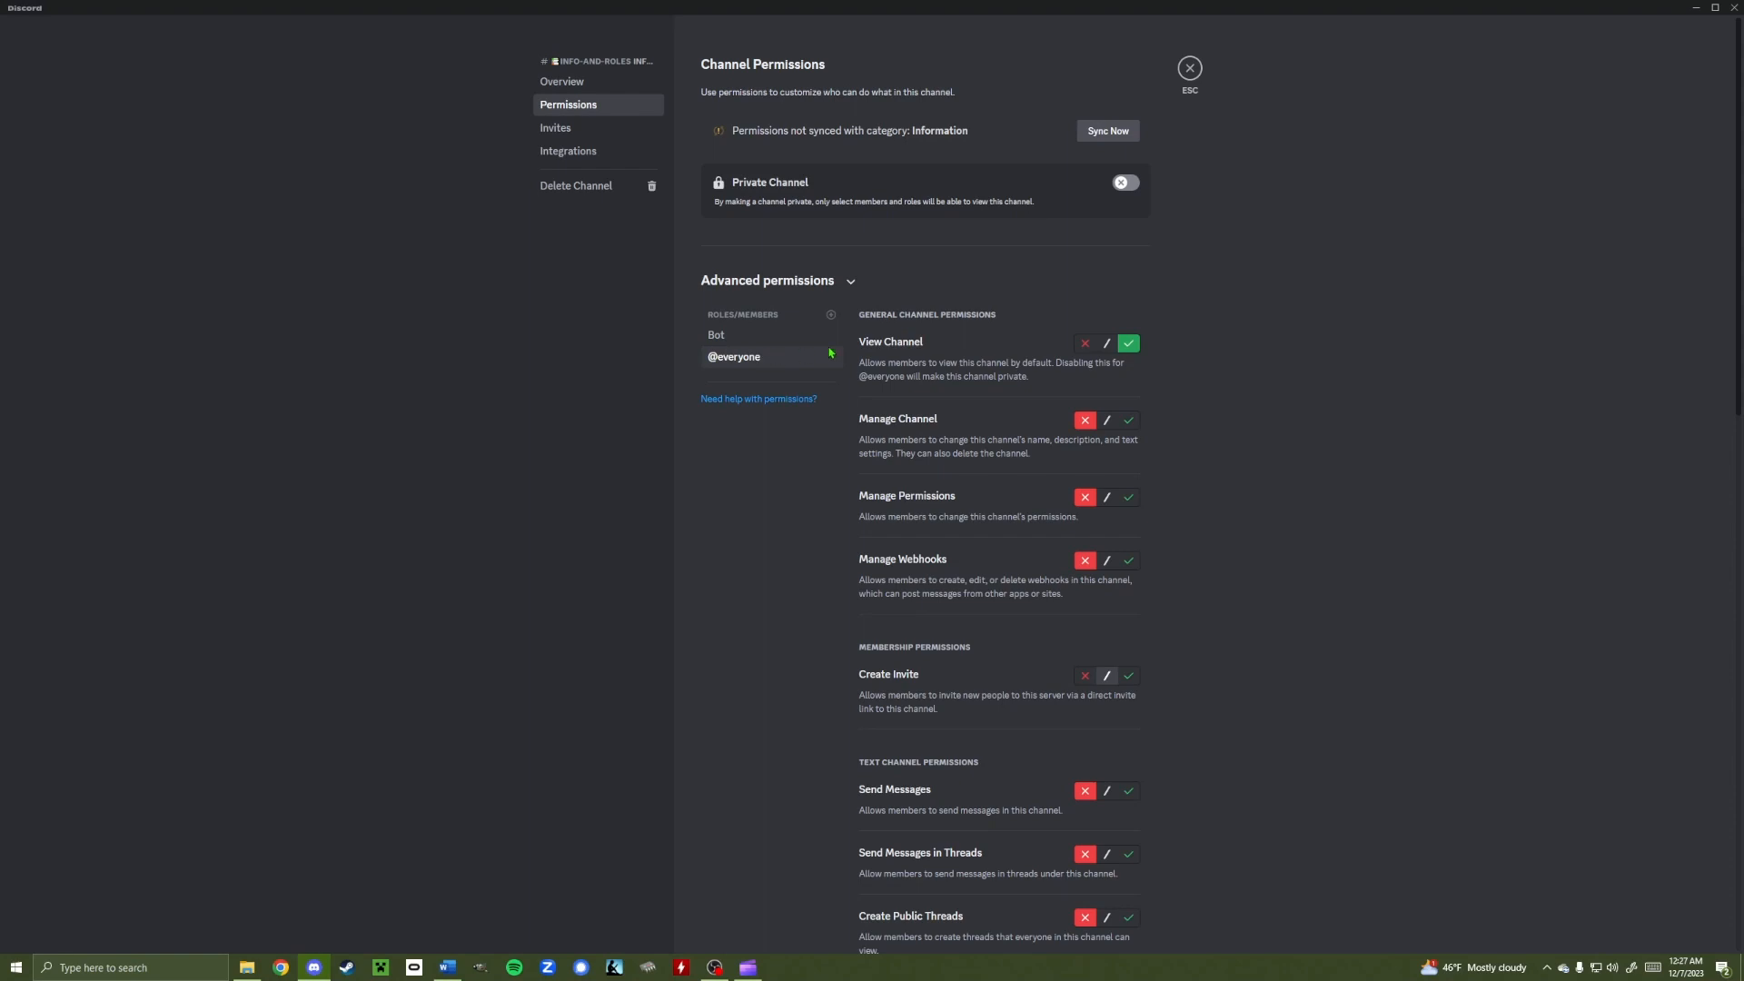
scroll(1019, 603, "down", 4)
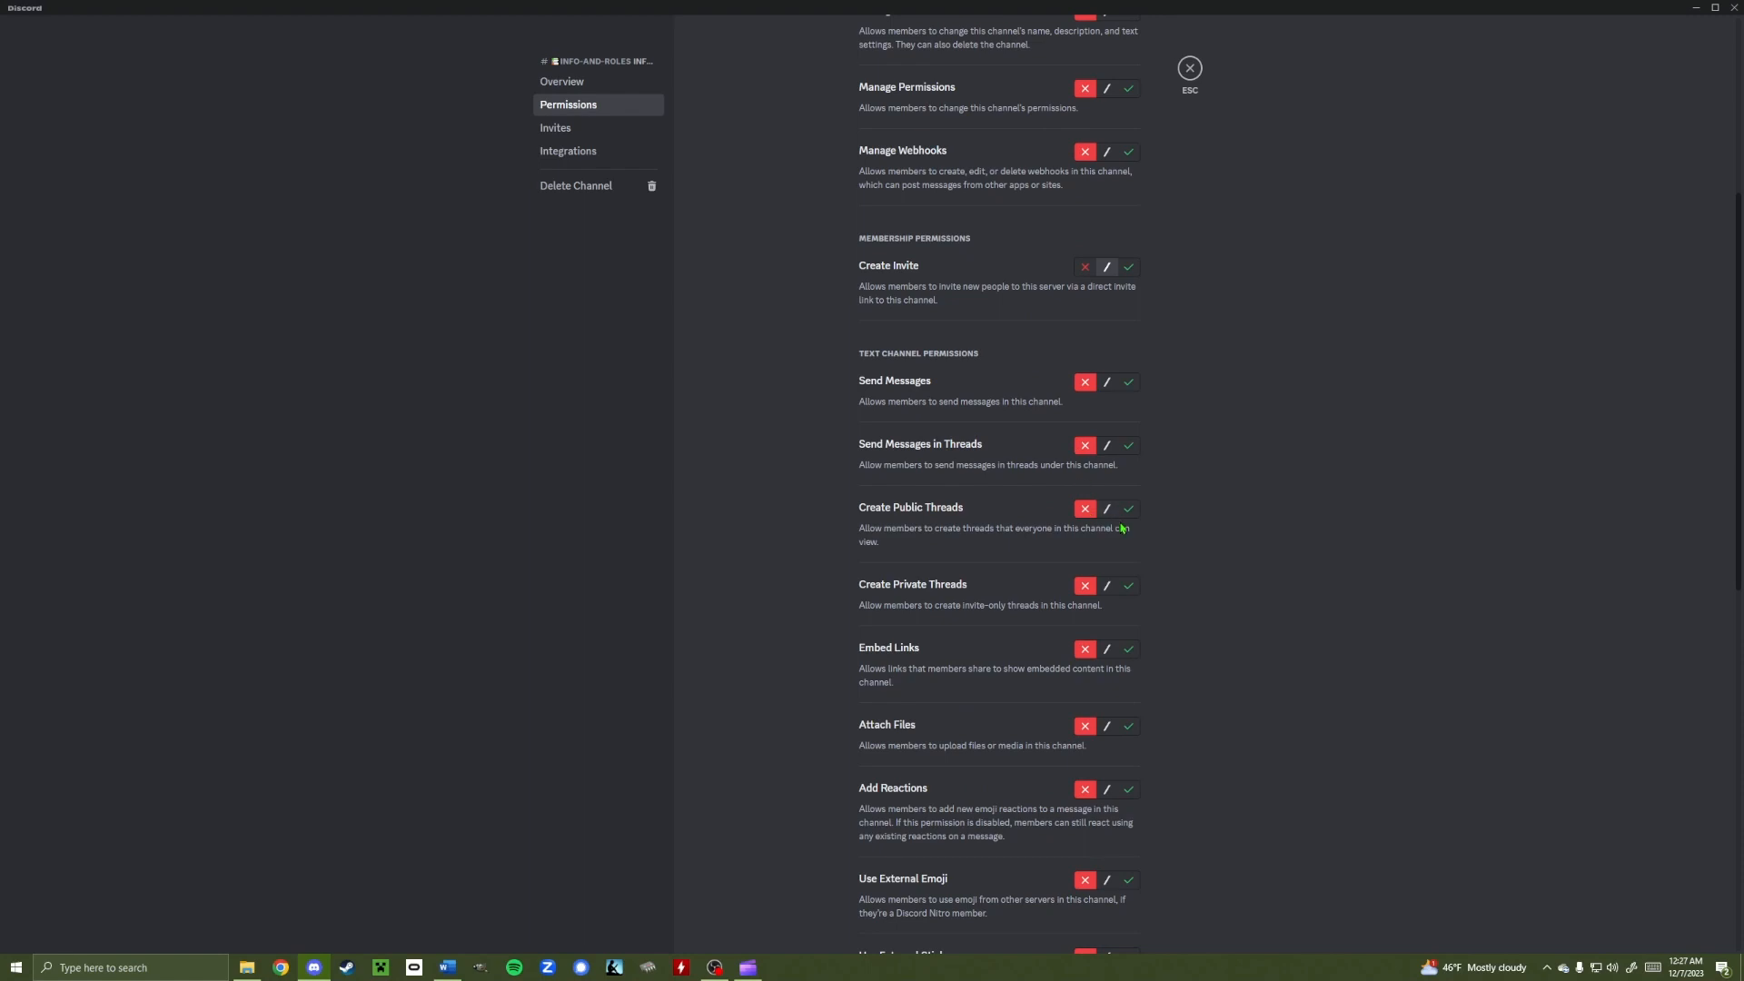
scroll(1123, 528, "down", 4)
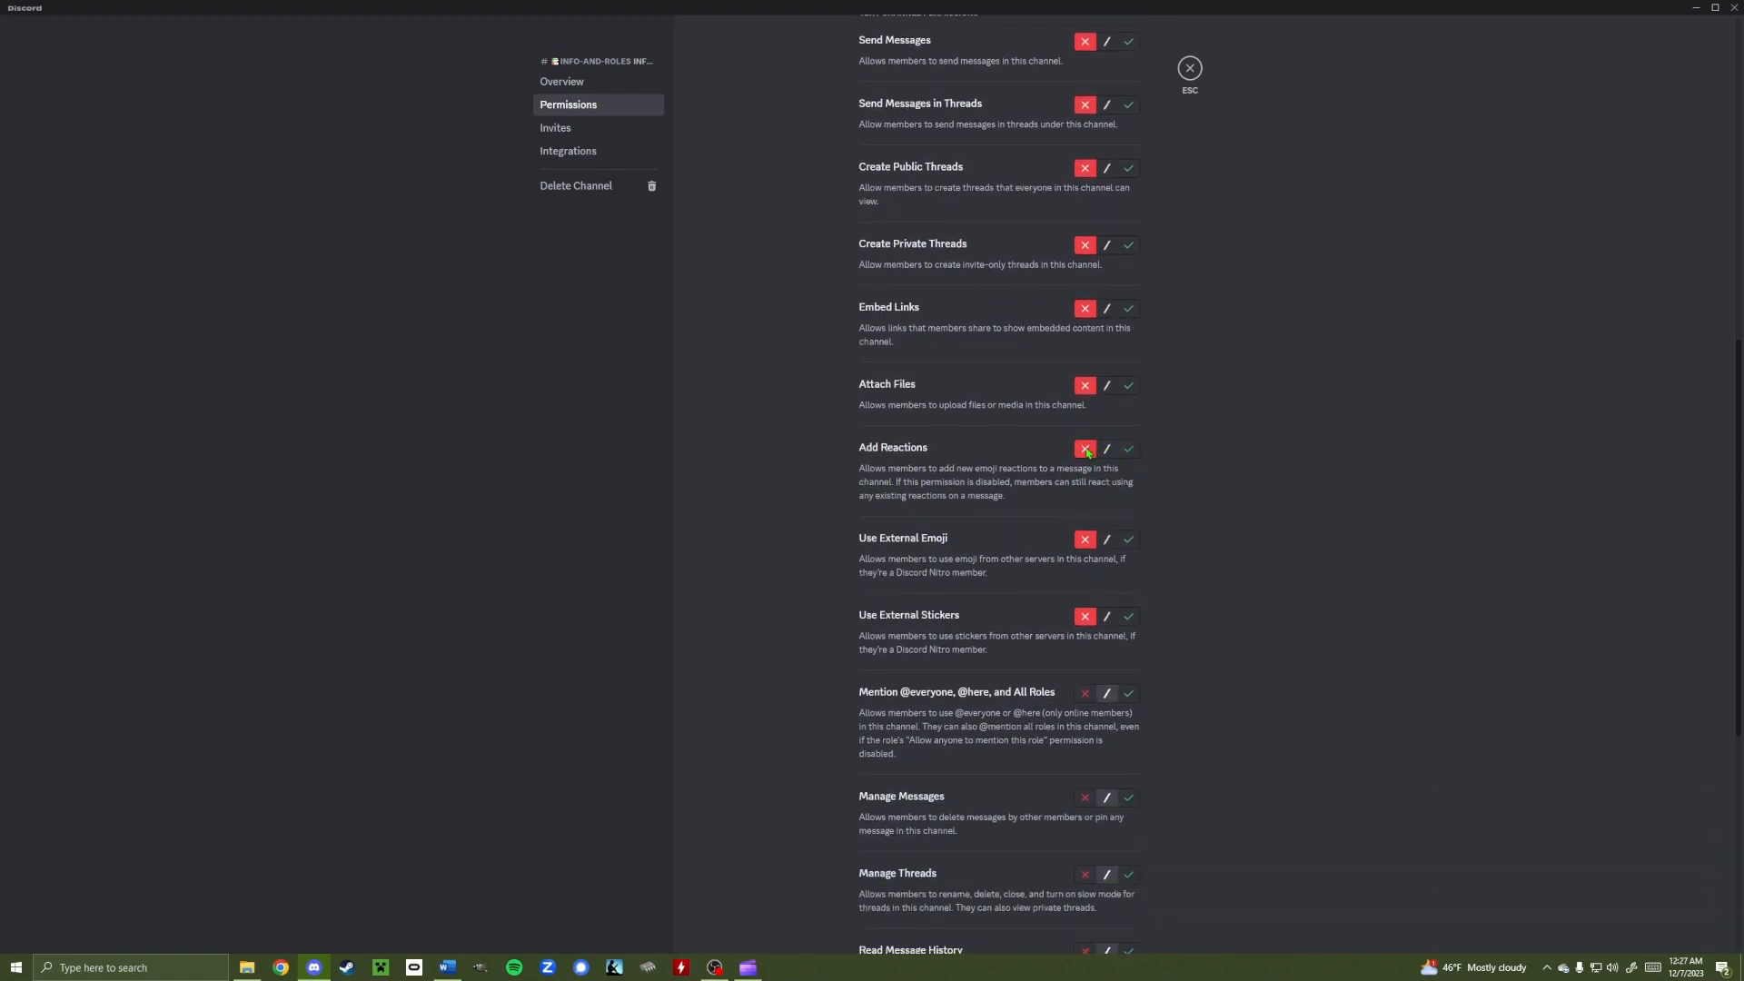
left_click(1190, 68)
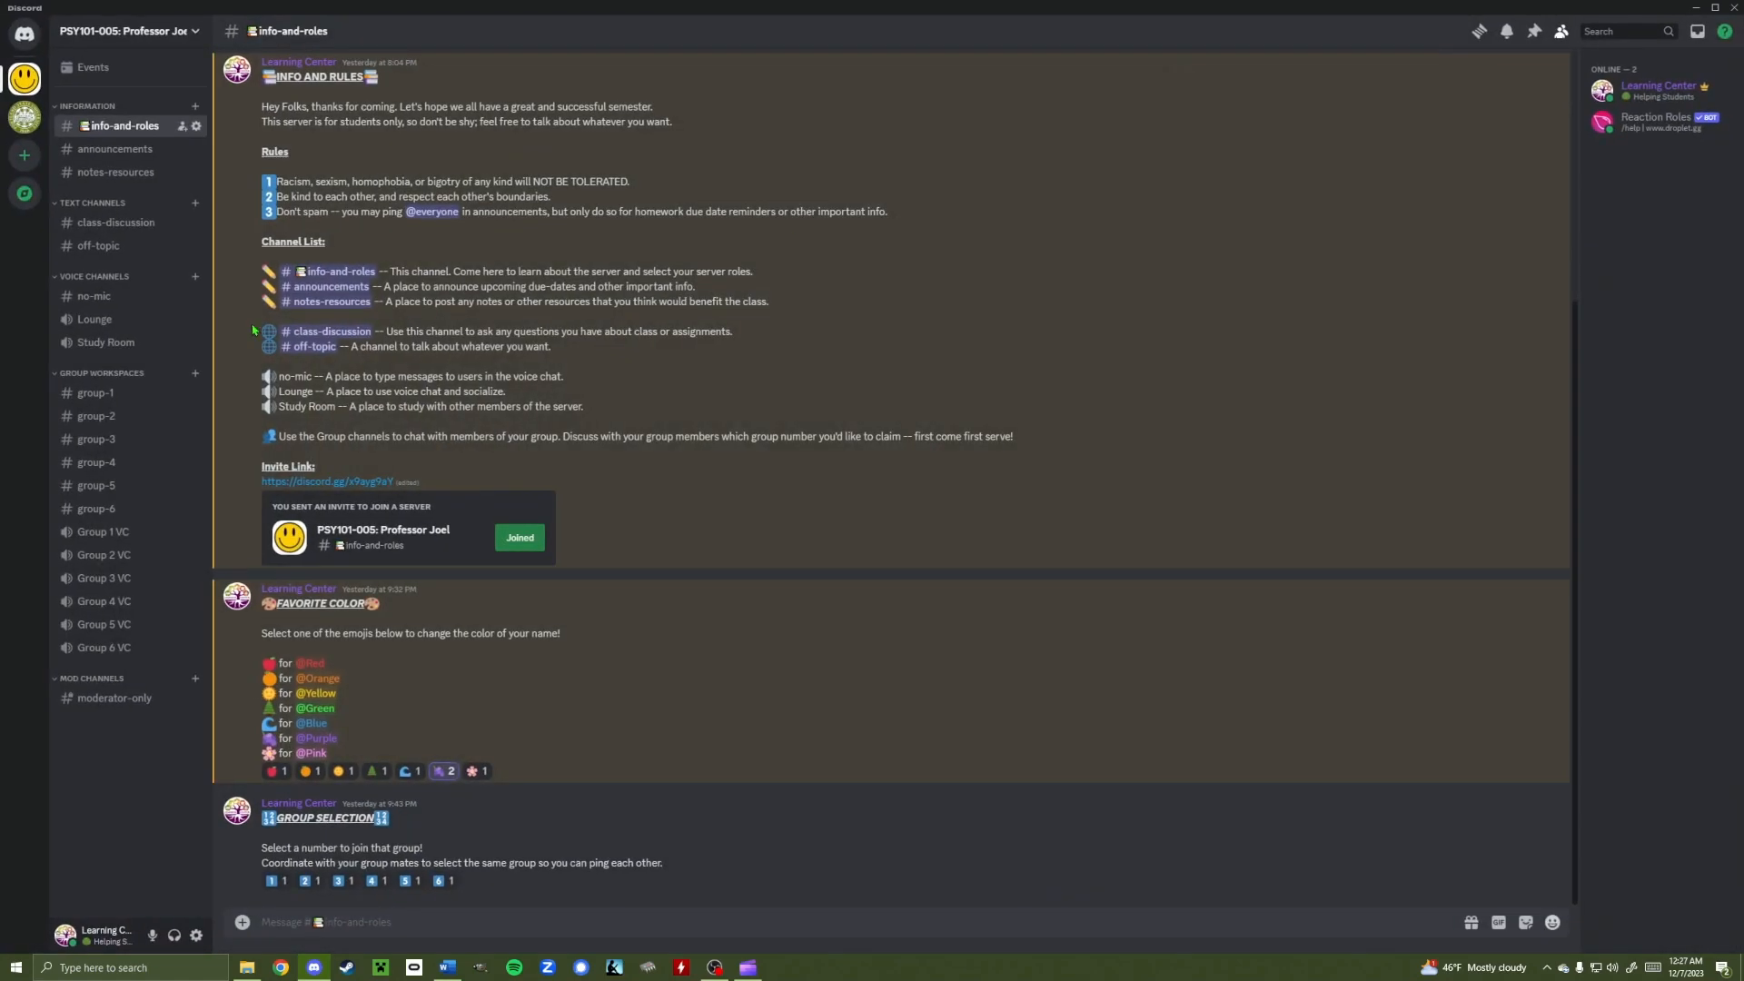
left_click(100, 224)
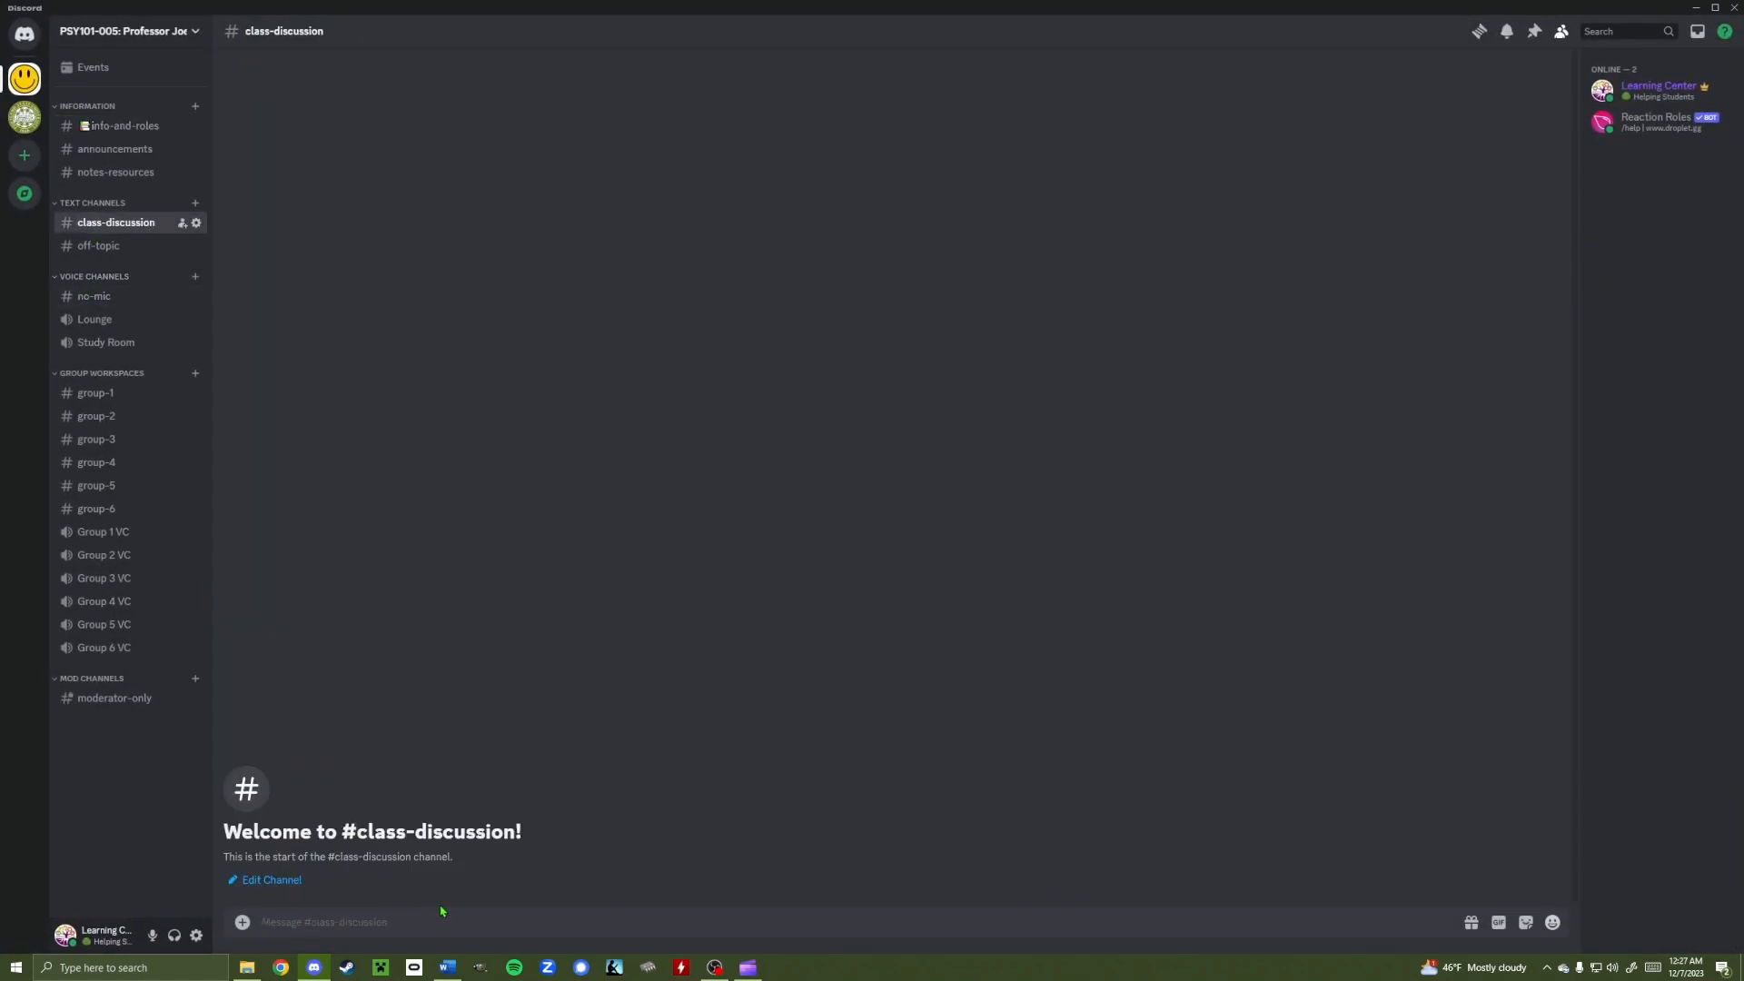
type("Hello!")
key("Return")
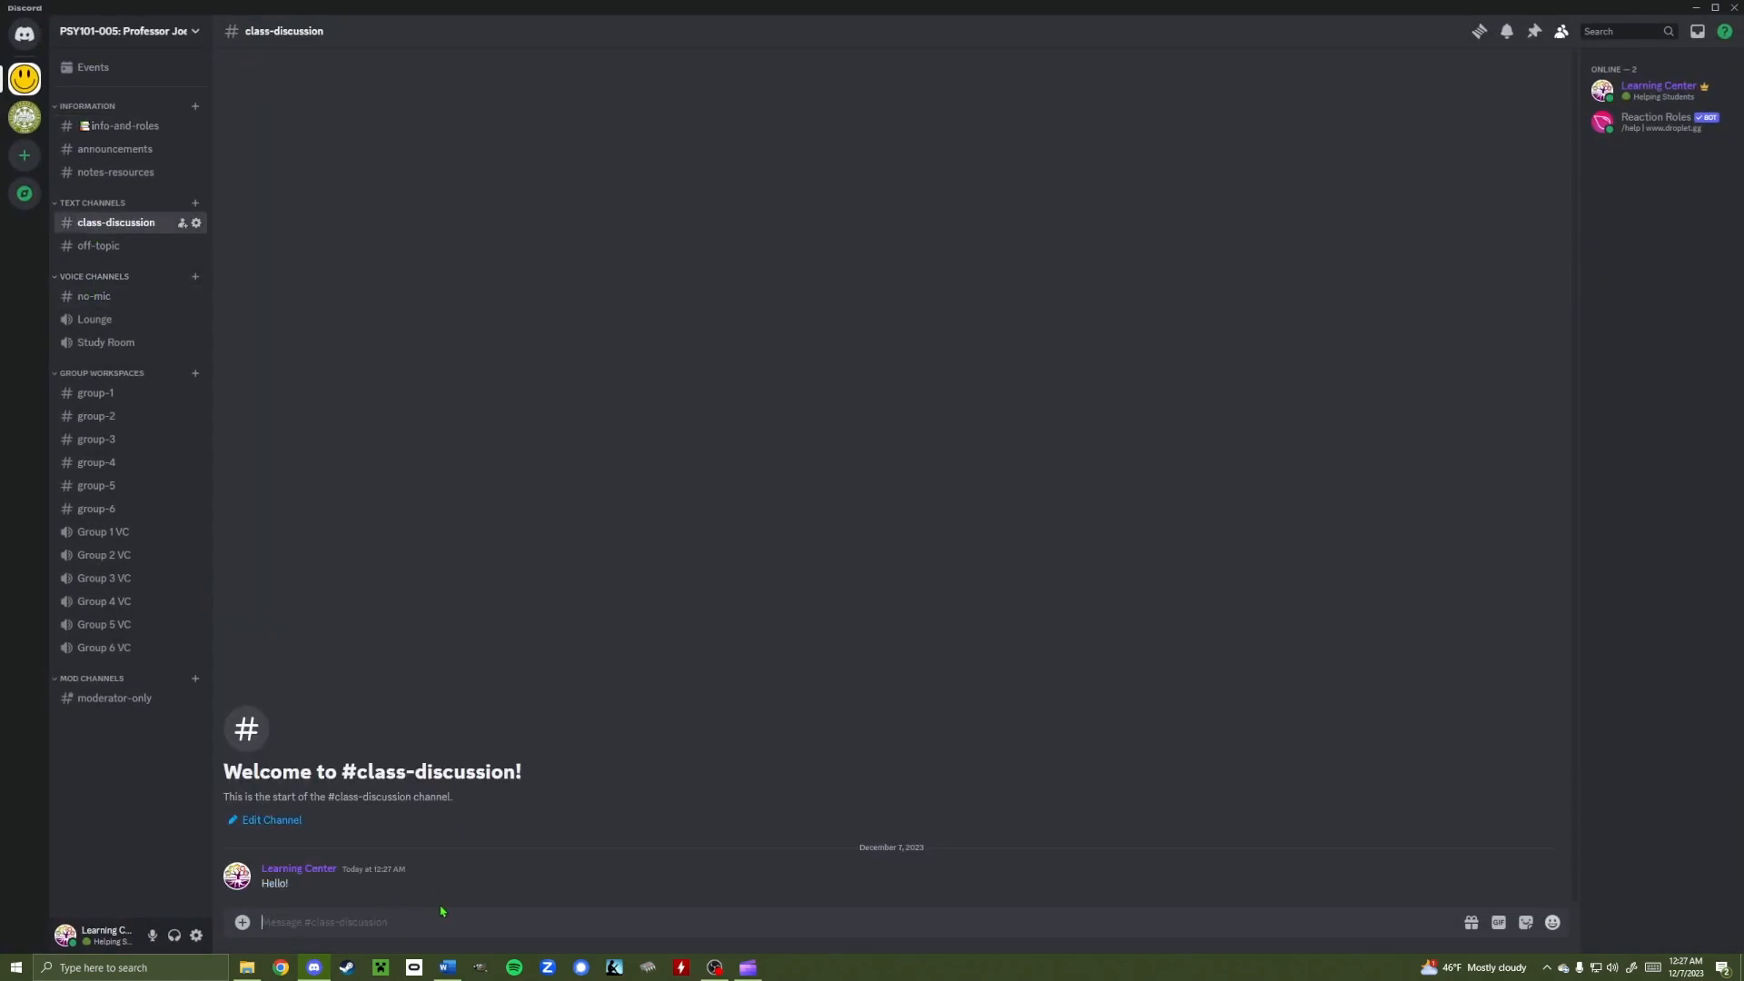
right_click(433, 893)
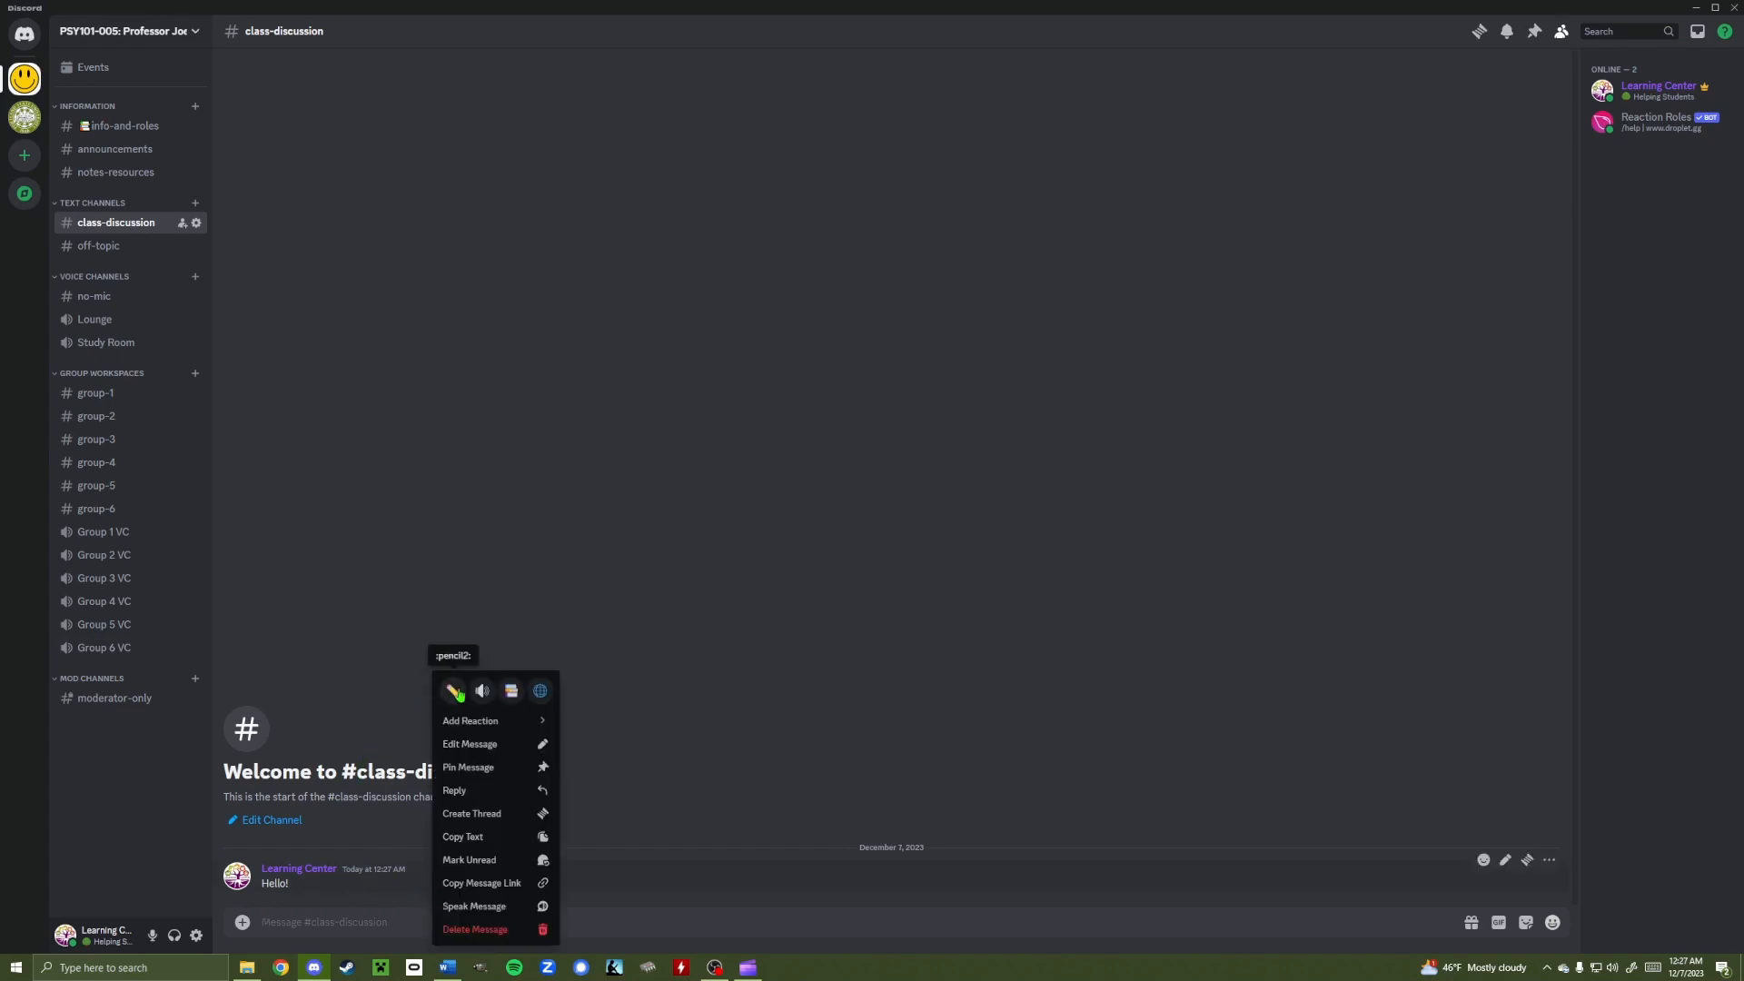
left_click(510, 692)
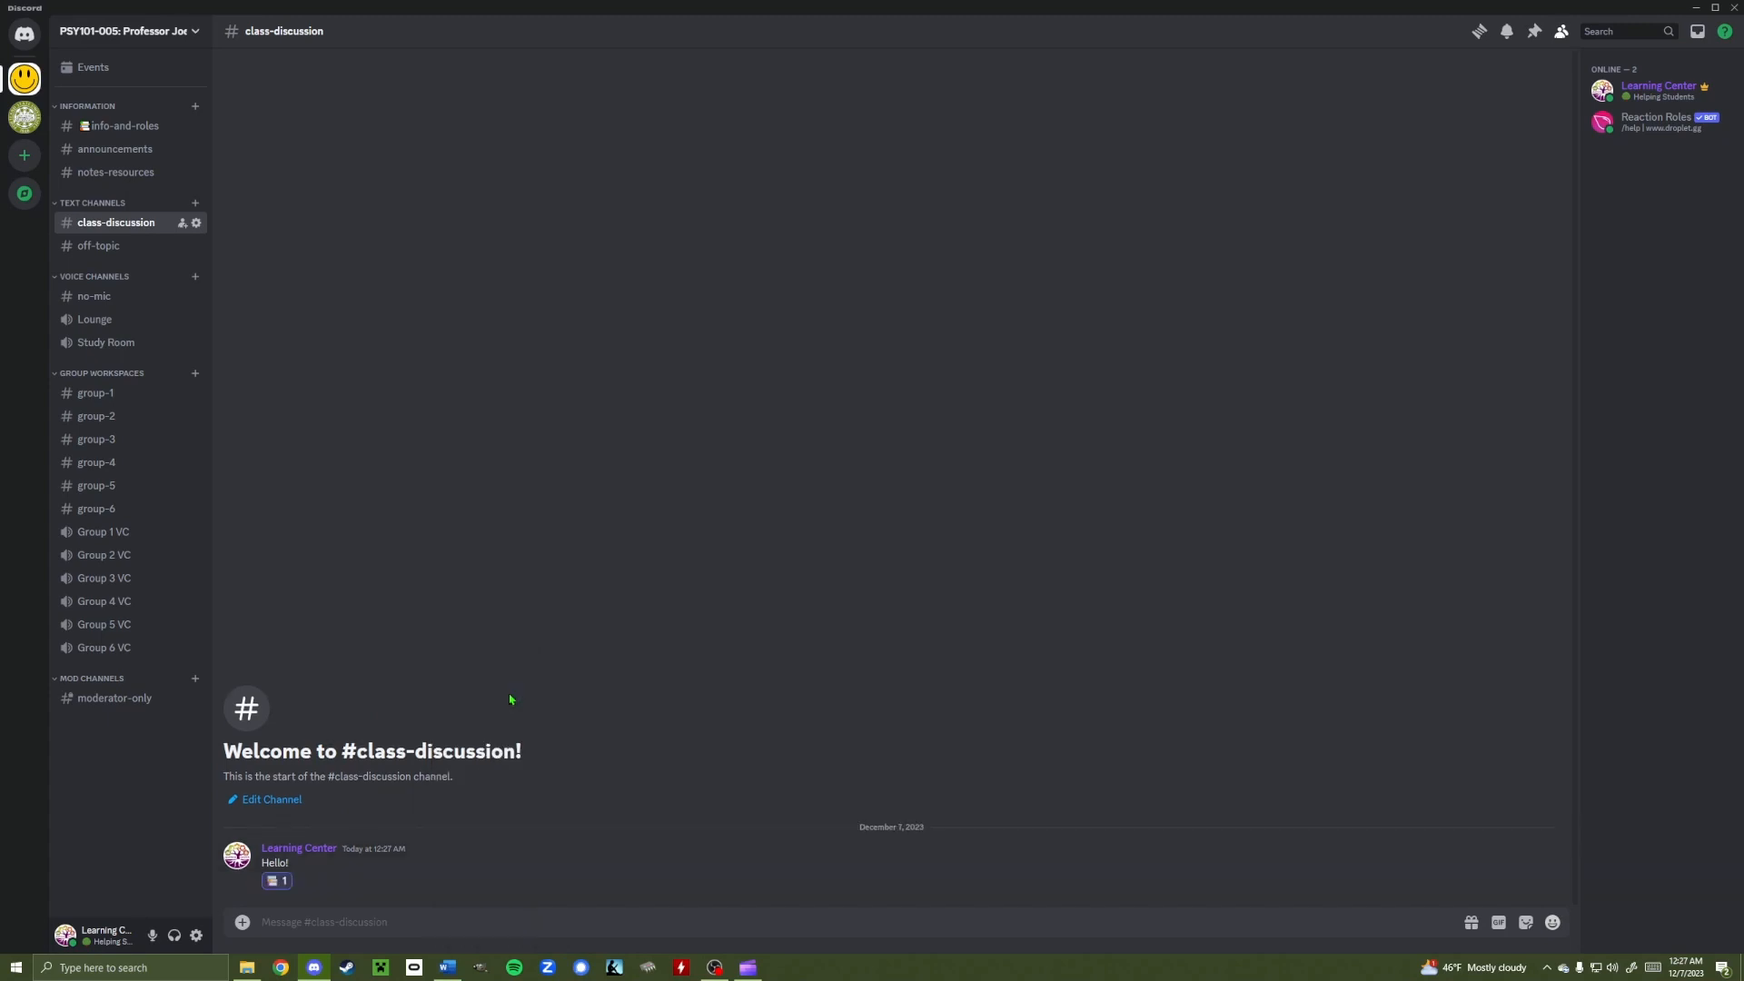
right_click(347, 874)
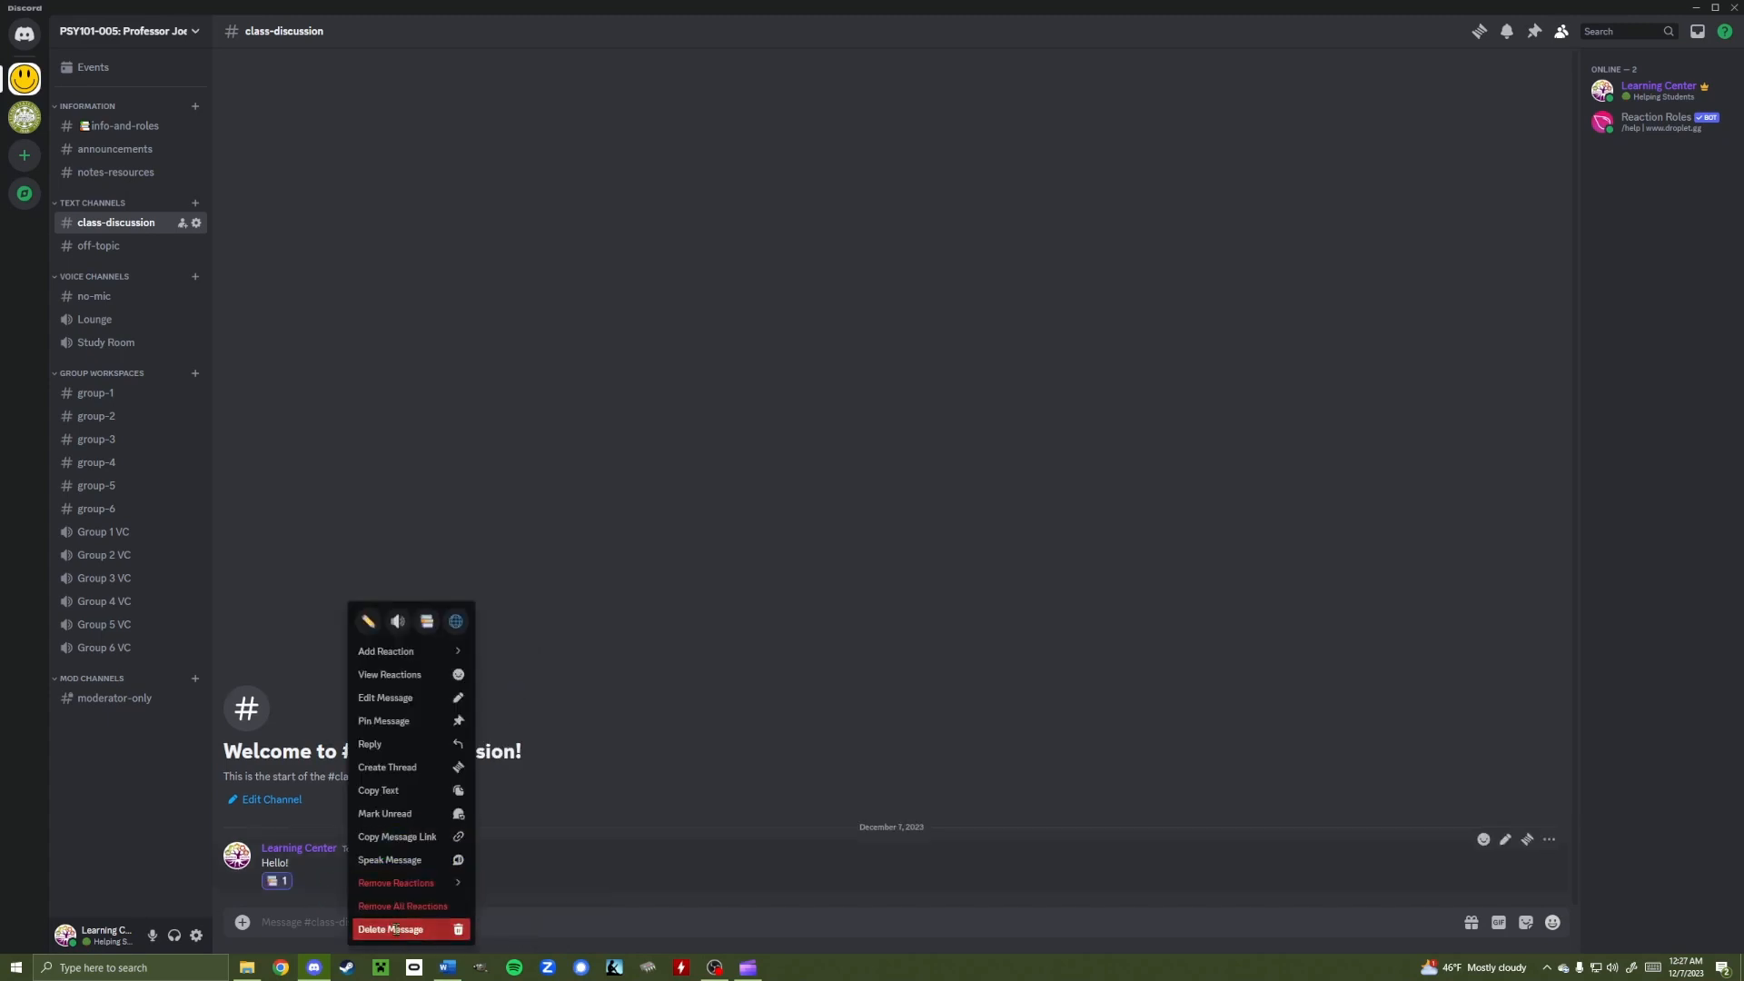
left_click(399, 928)
left_click(1006, 573)
left_click(134, 129)
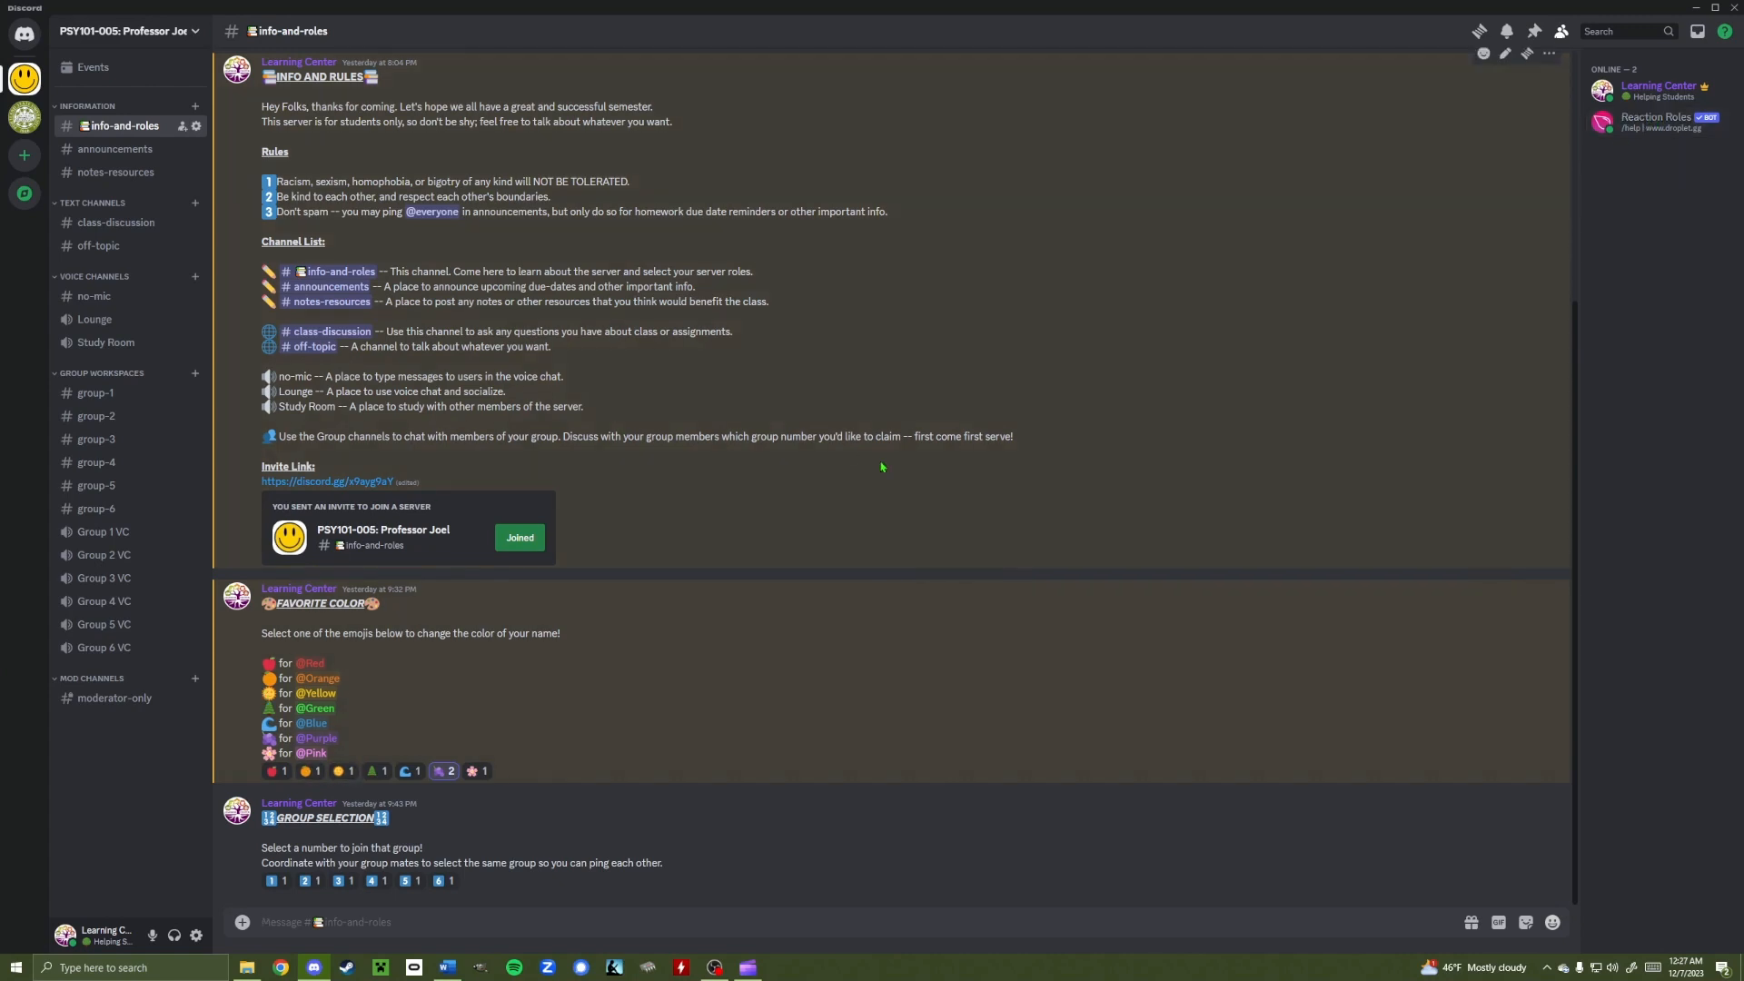
scroll(775, 584, "up", 3)
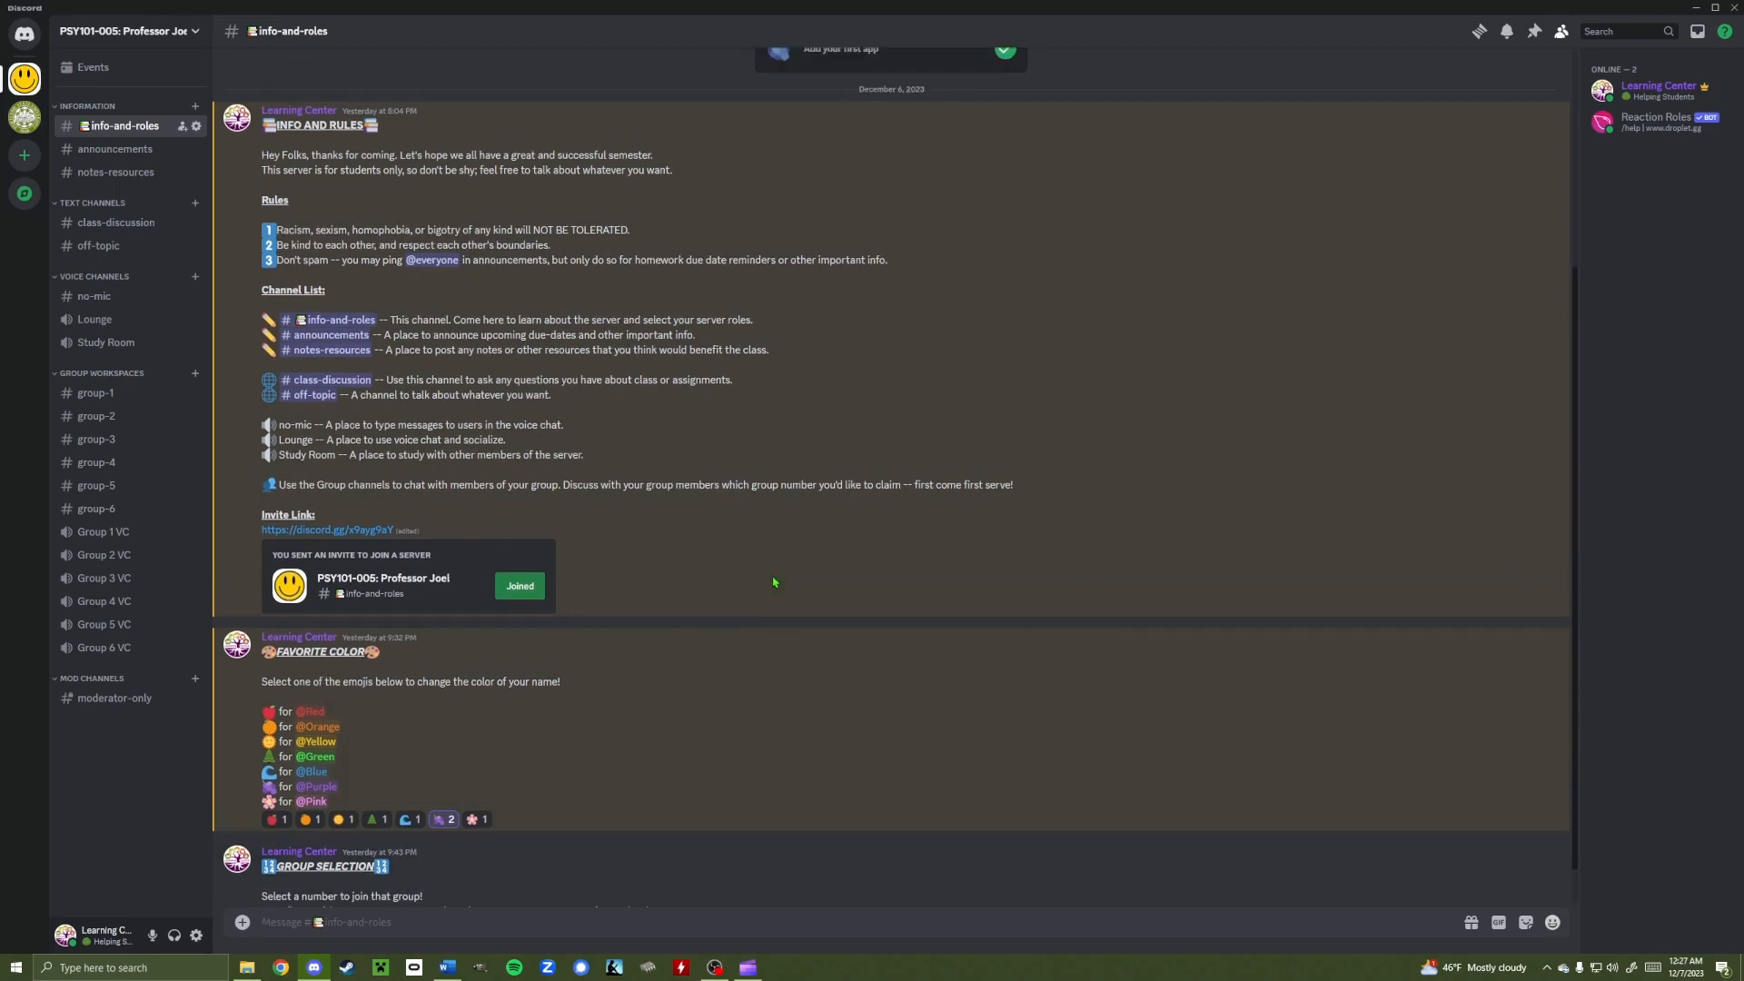
scroll(609, 692, "down", 3)
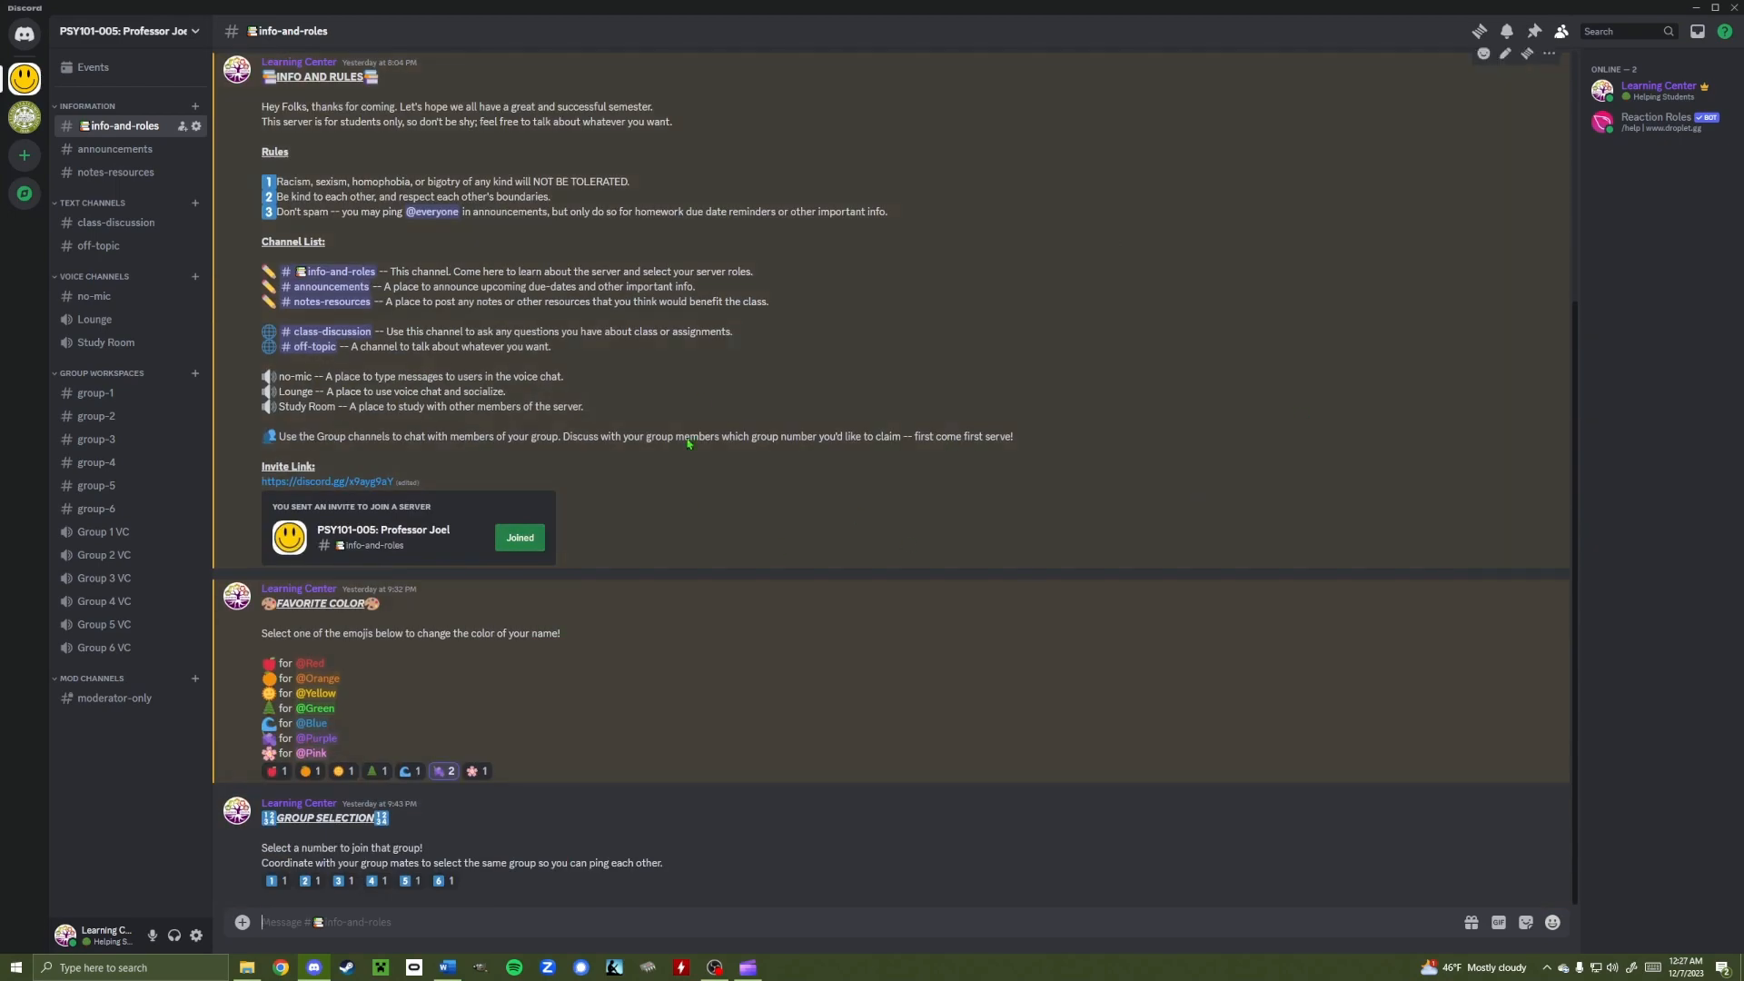
left_click(196, 125)
left_click(568, 104)
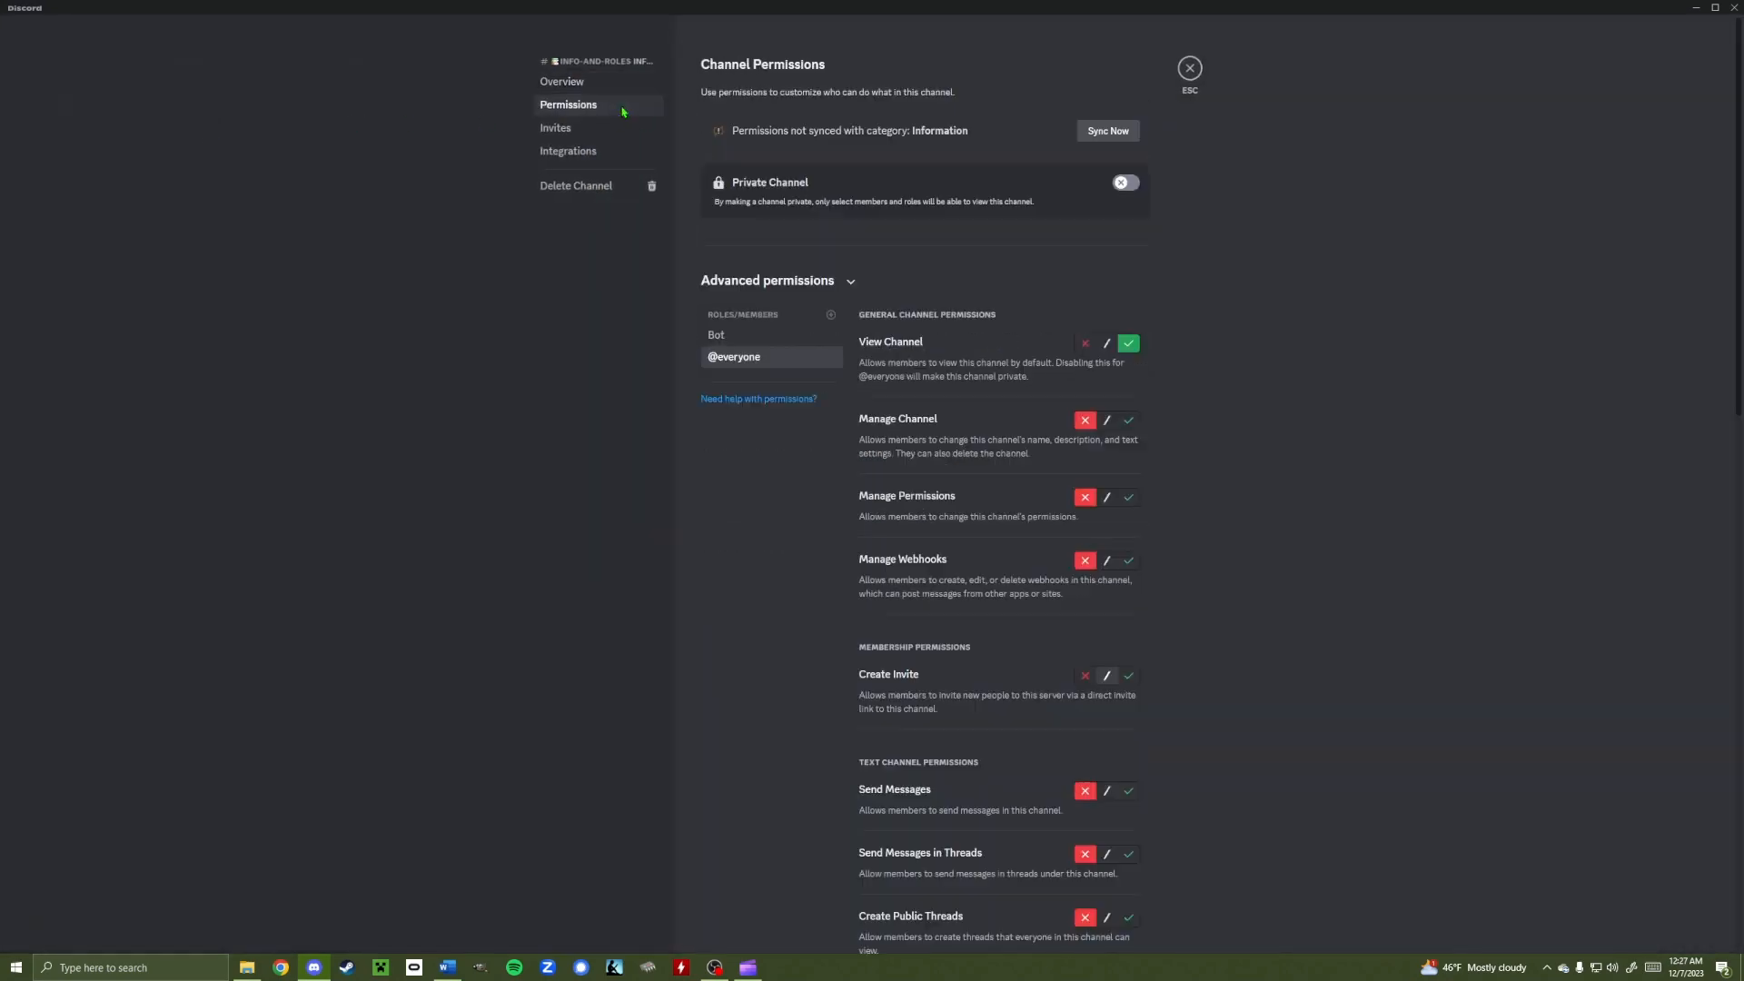
scroll(1006, 708, "down", 10)
scroll(1004, 717, "down", 1)
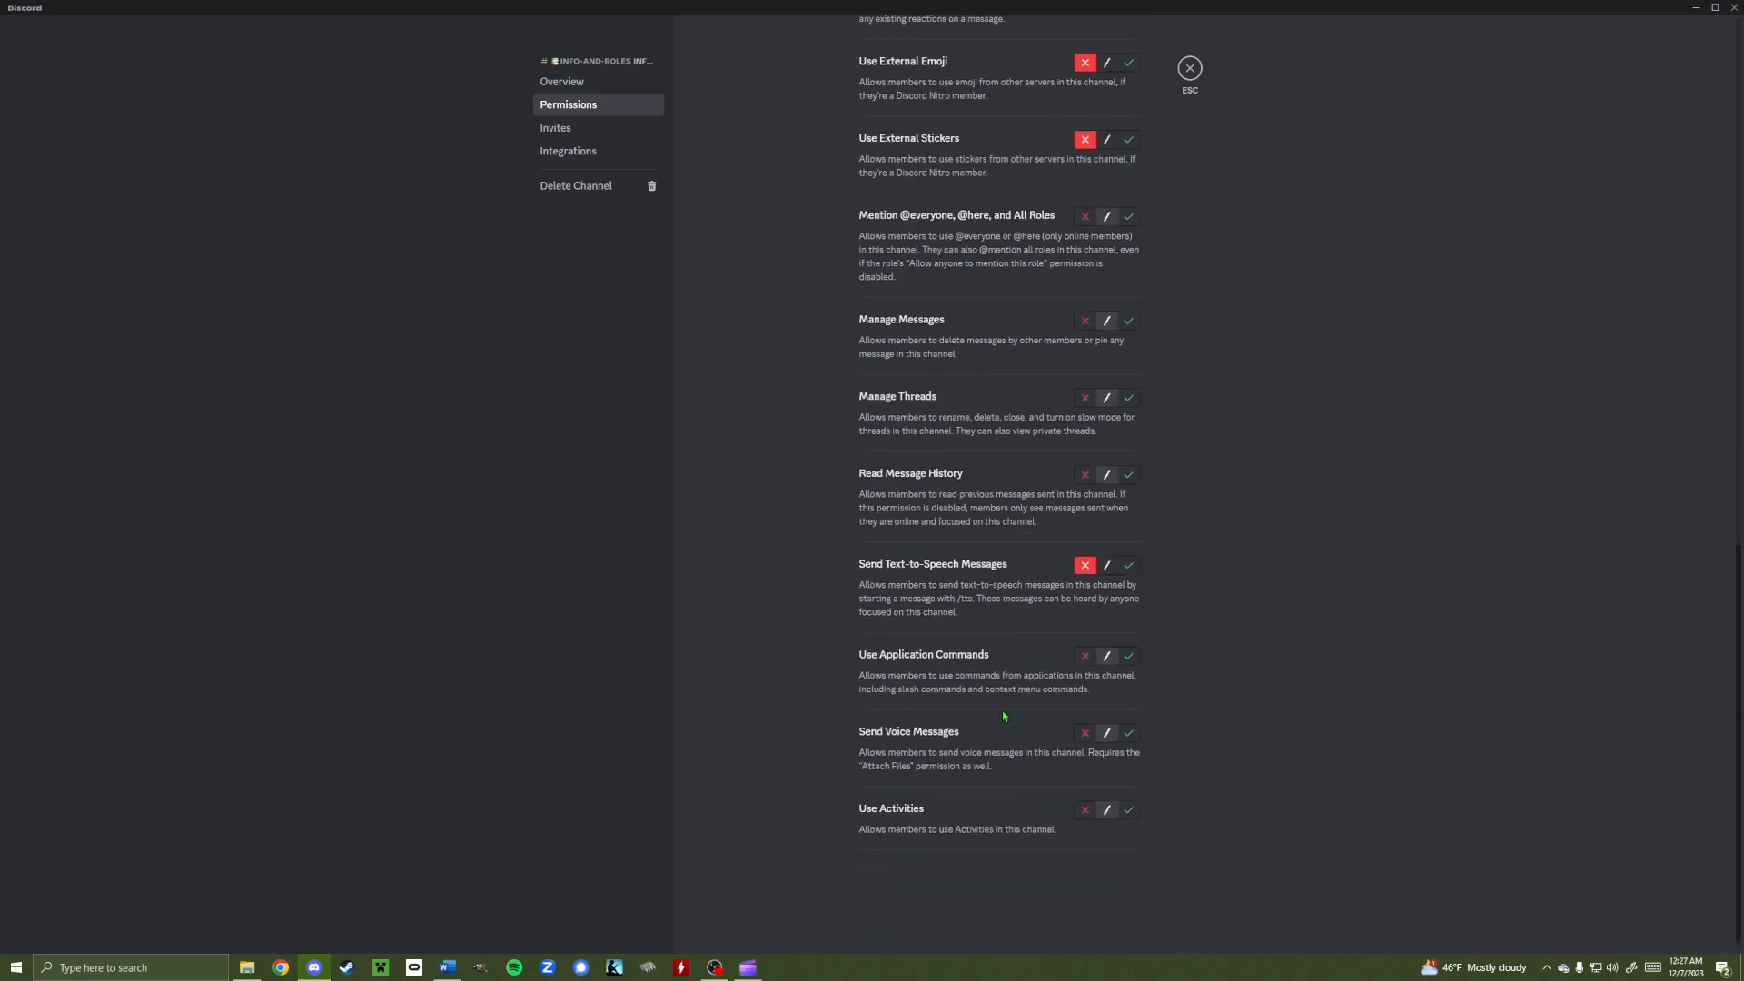
scroll(958, 671, "up", 5)
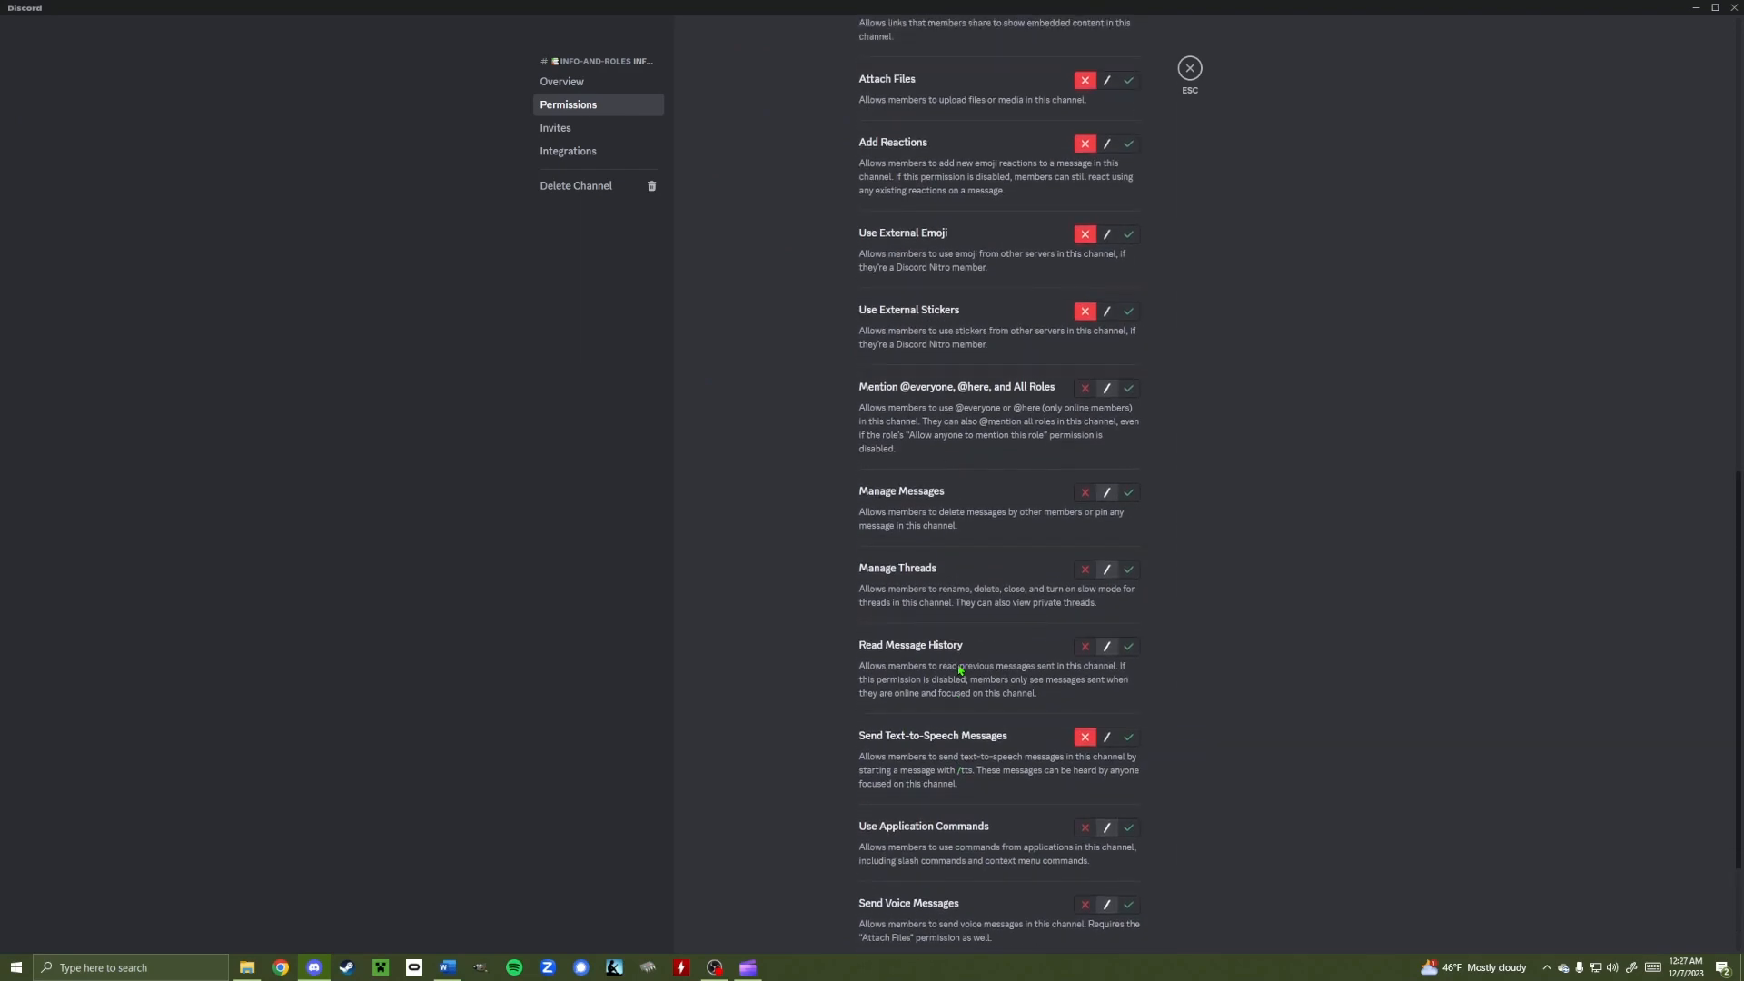
scroll(960, 670, "up", 10)
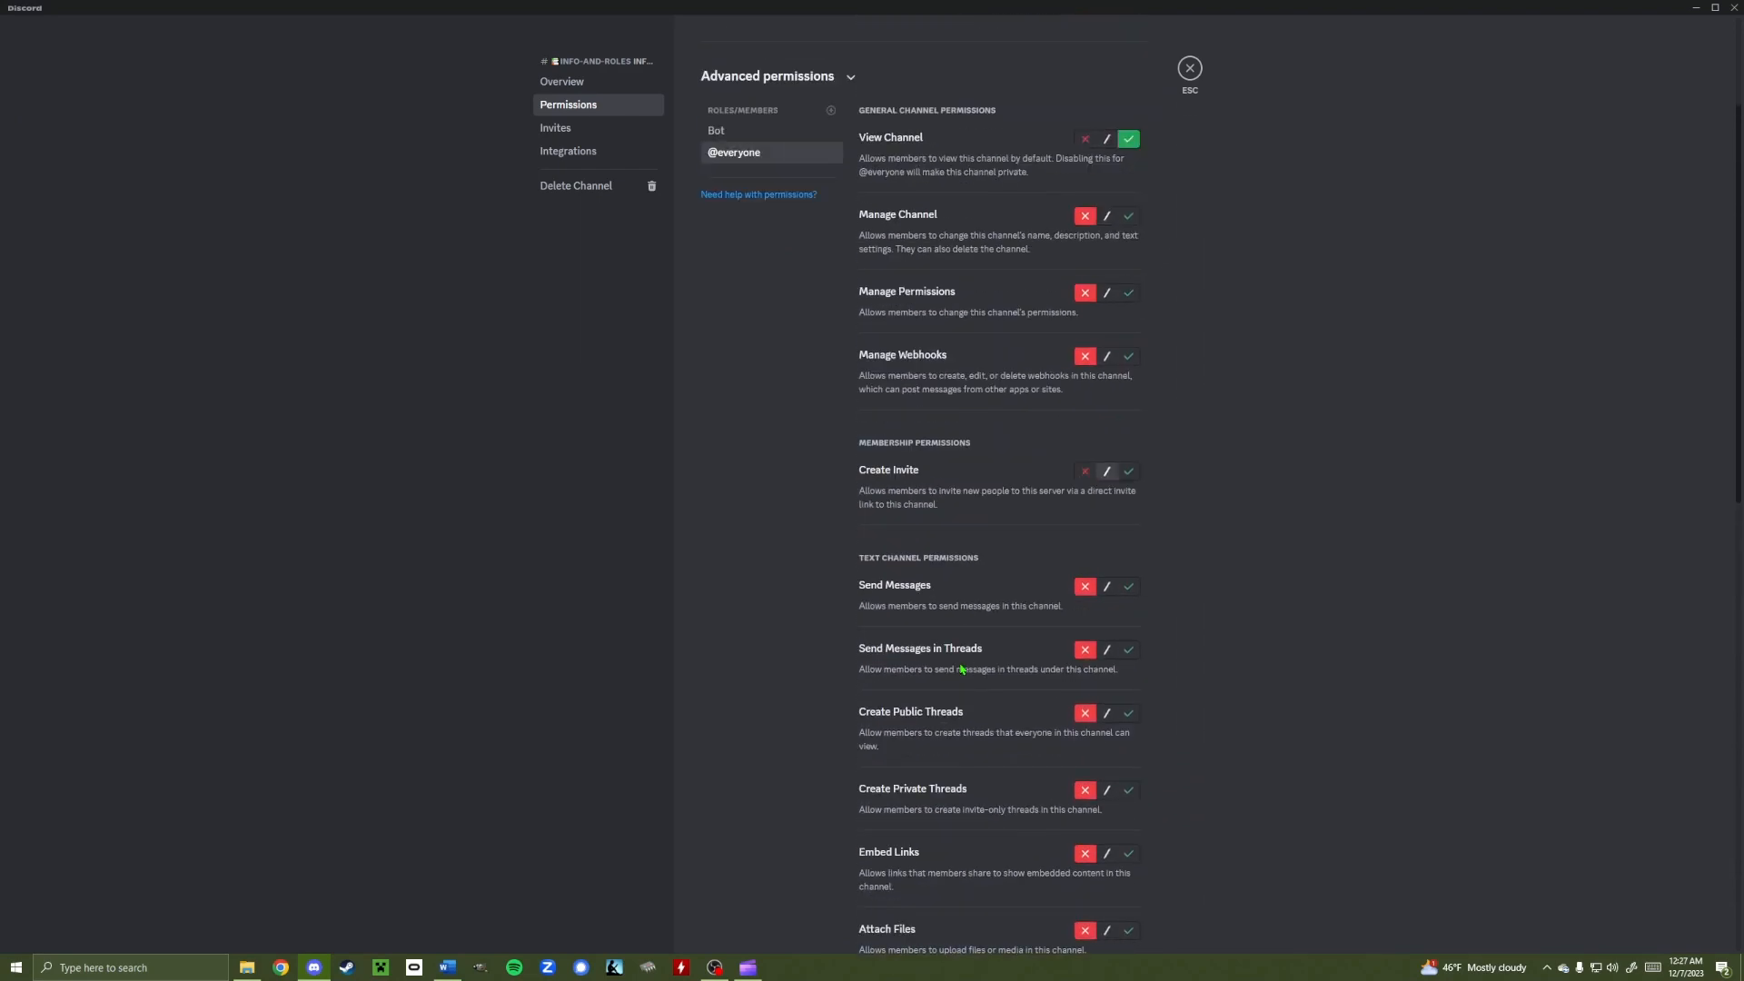
scroll(979, 624, "down", 15)
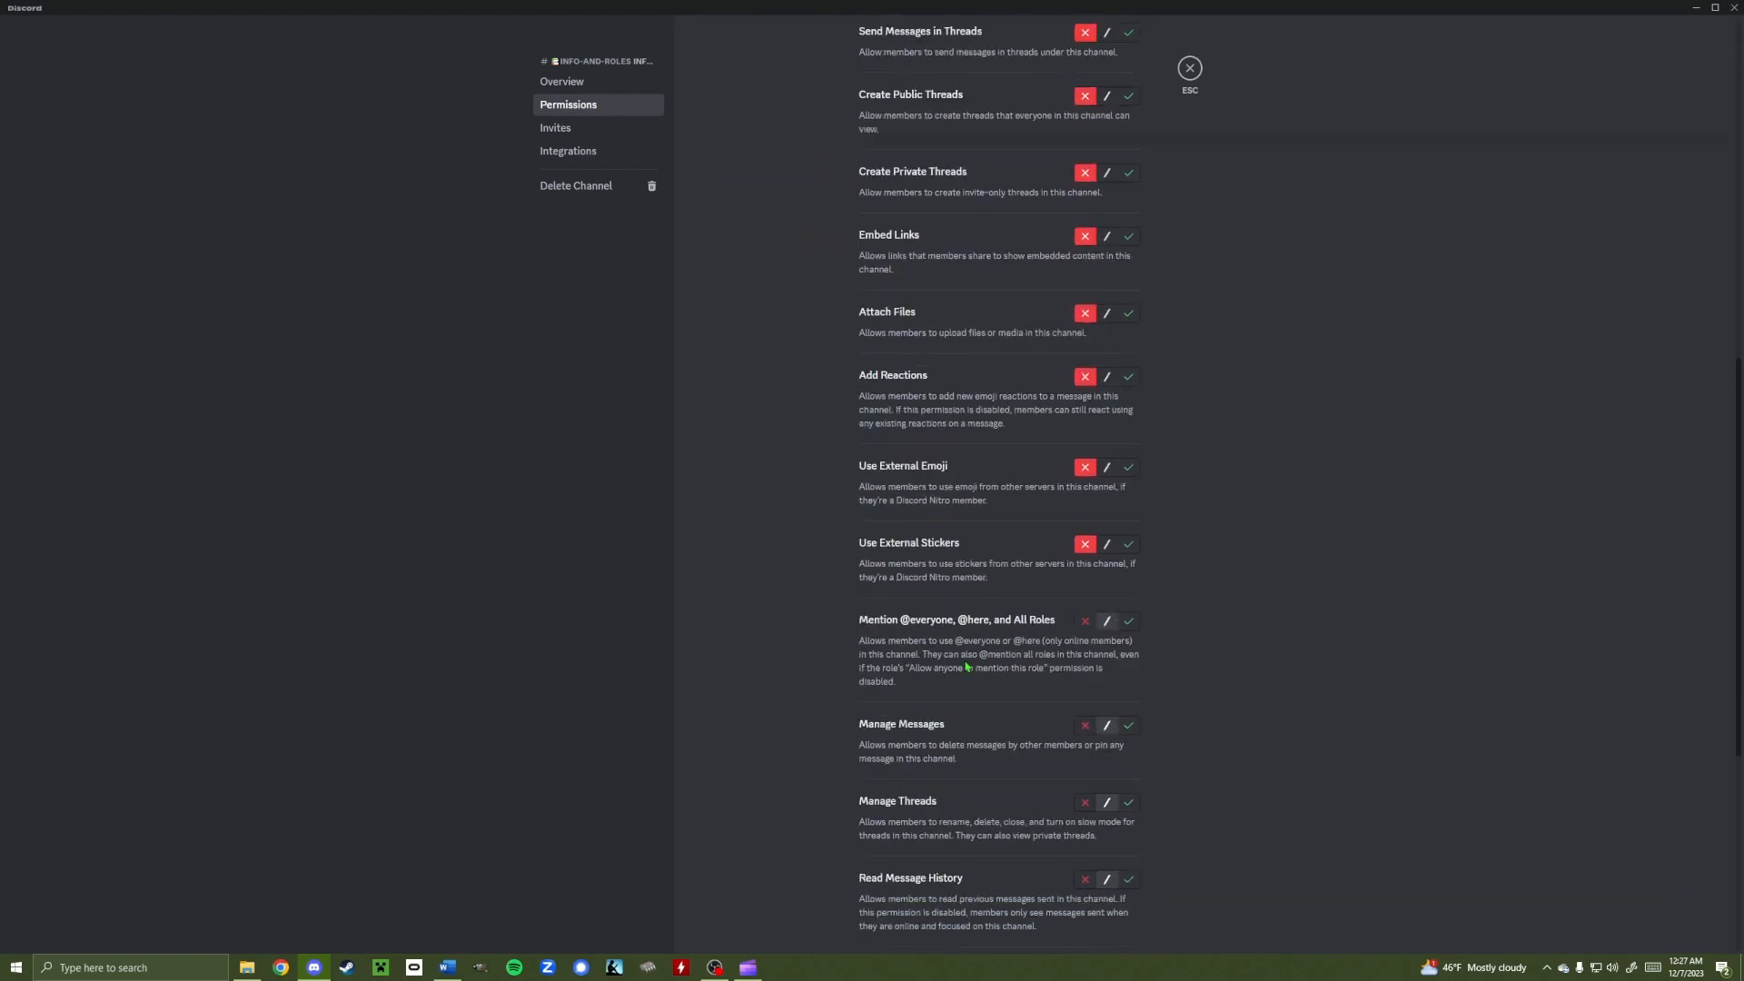
scroll(961, 670, "up", 15)
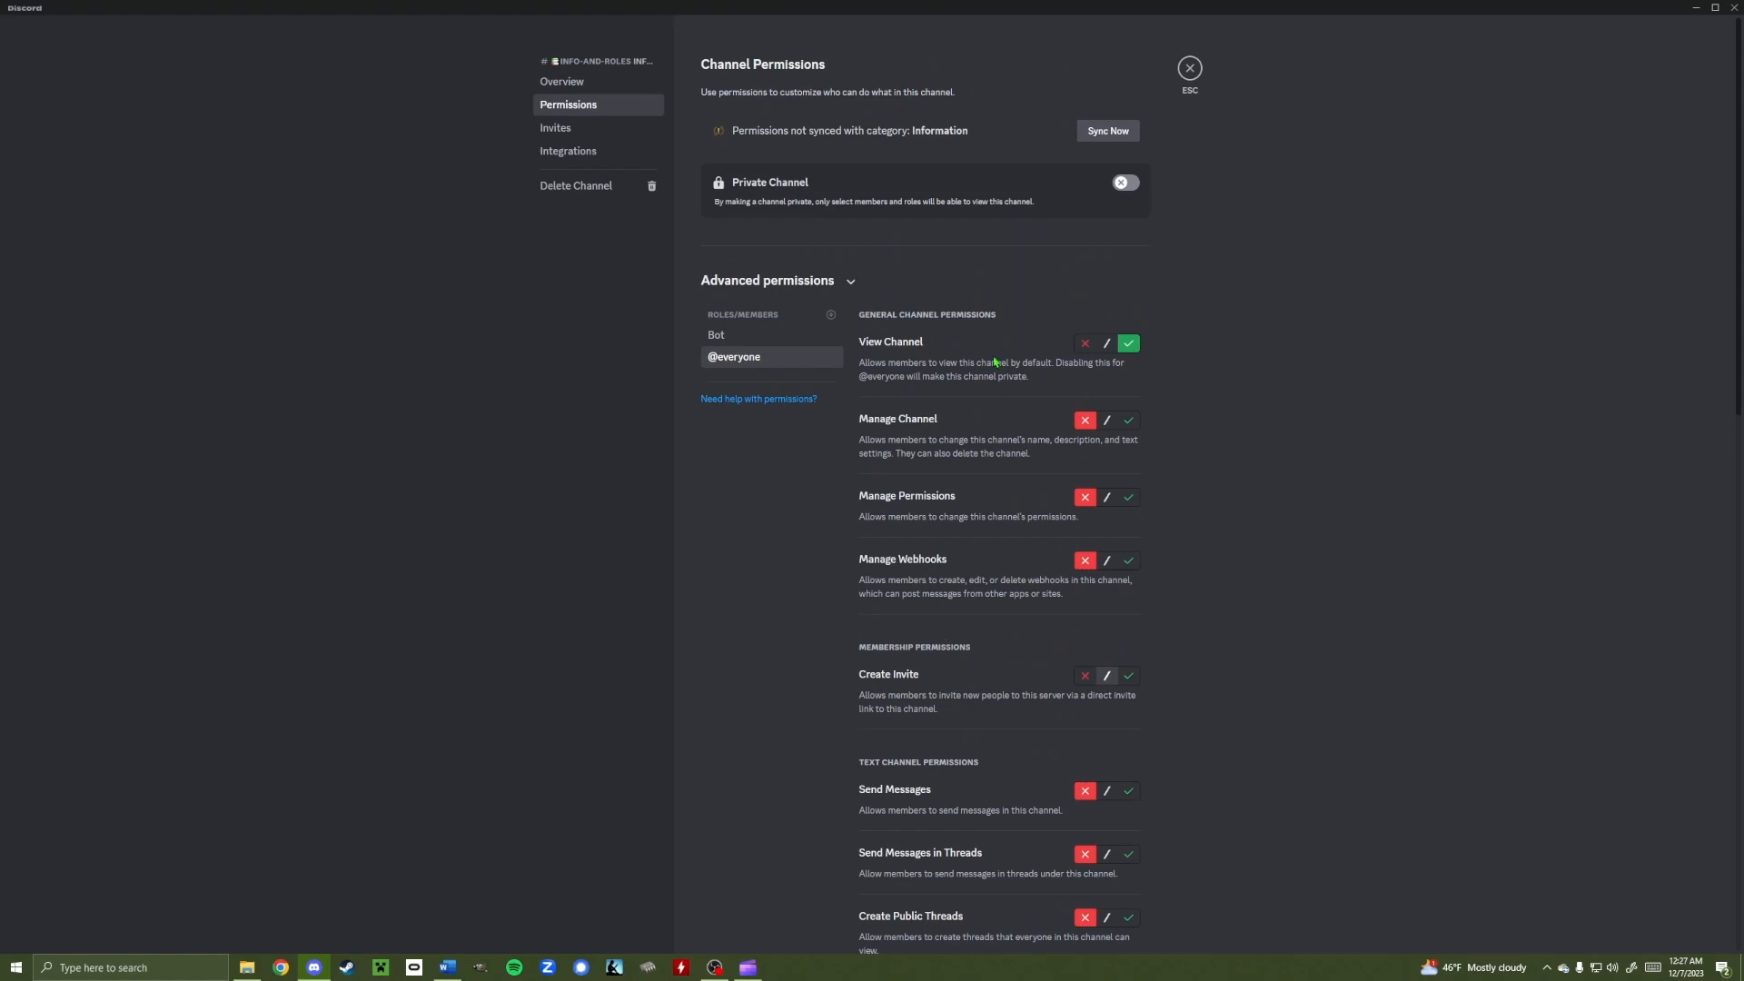
scroll(1083, 436, "down", 8)
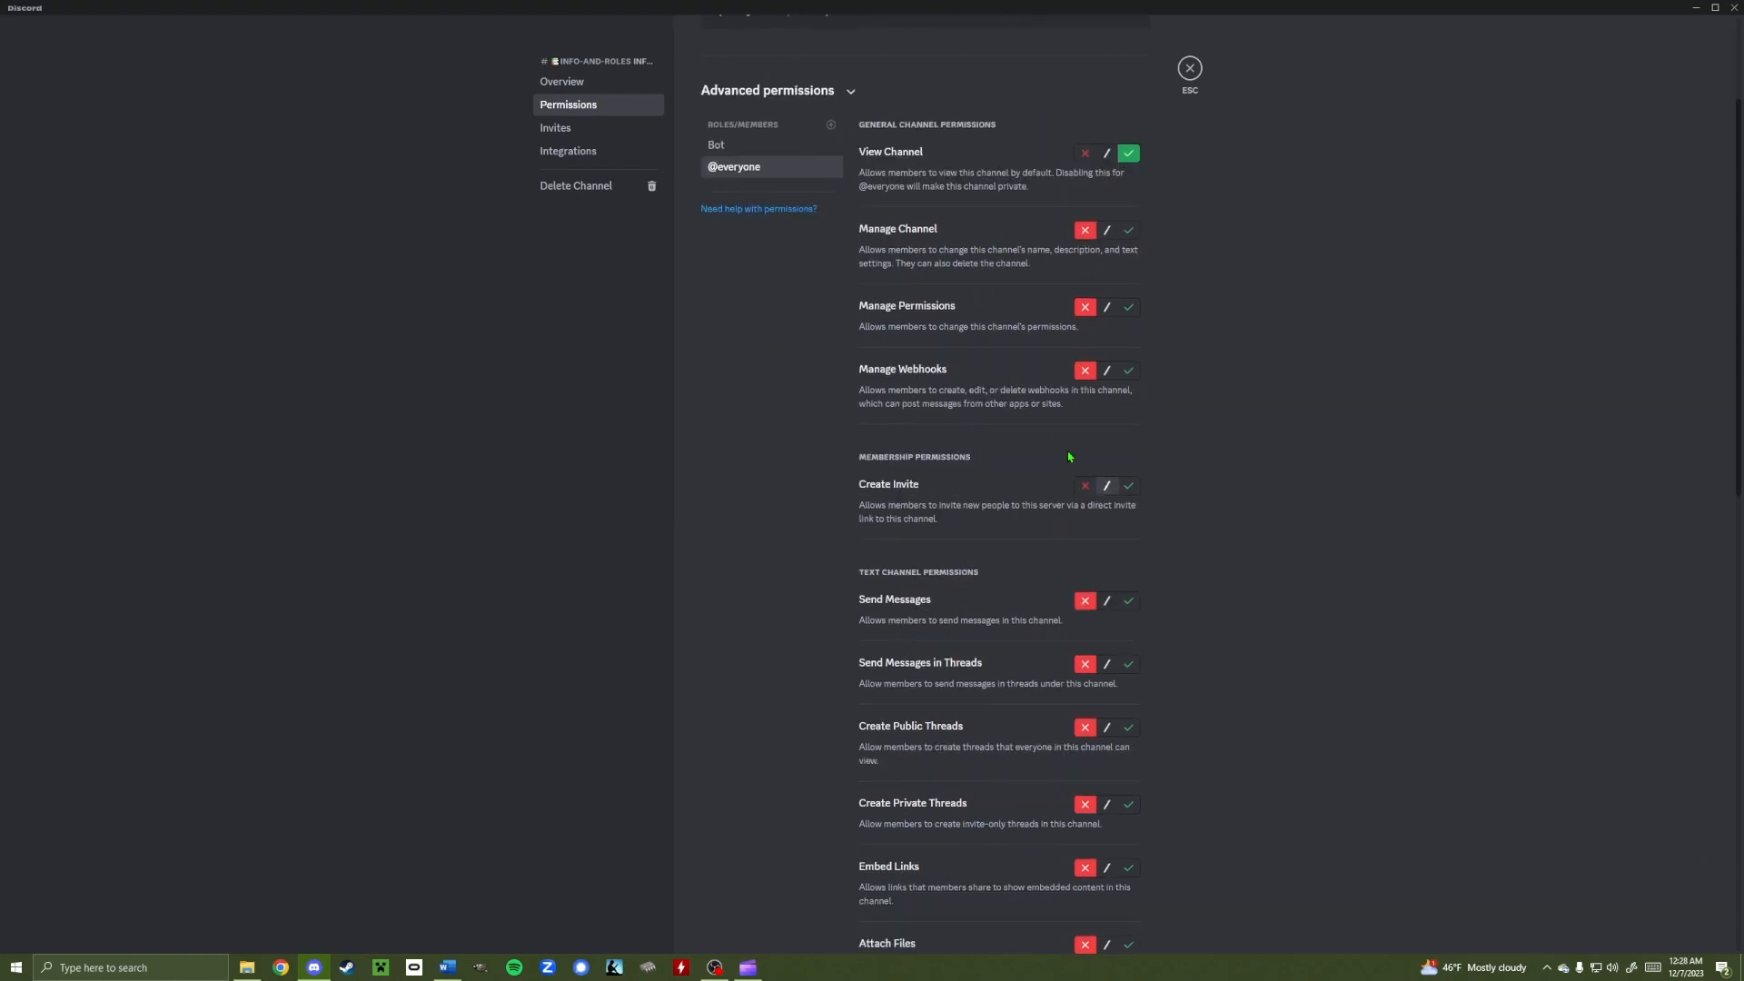
scroll(1069, 675, "up", 8)
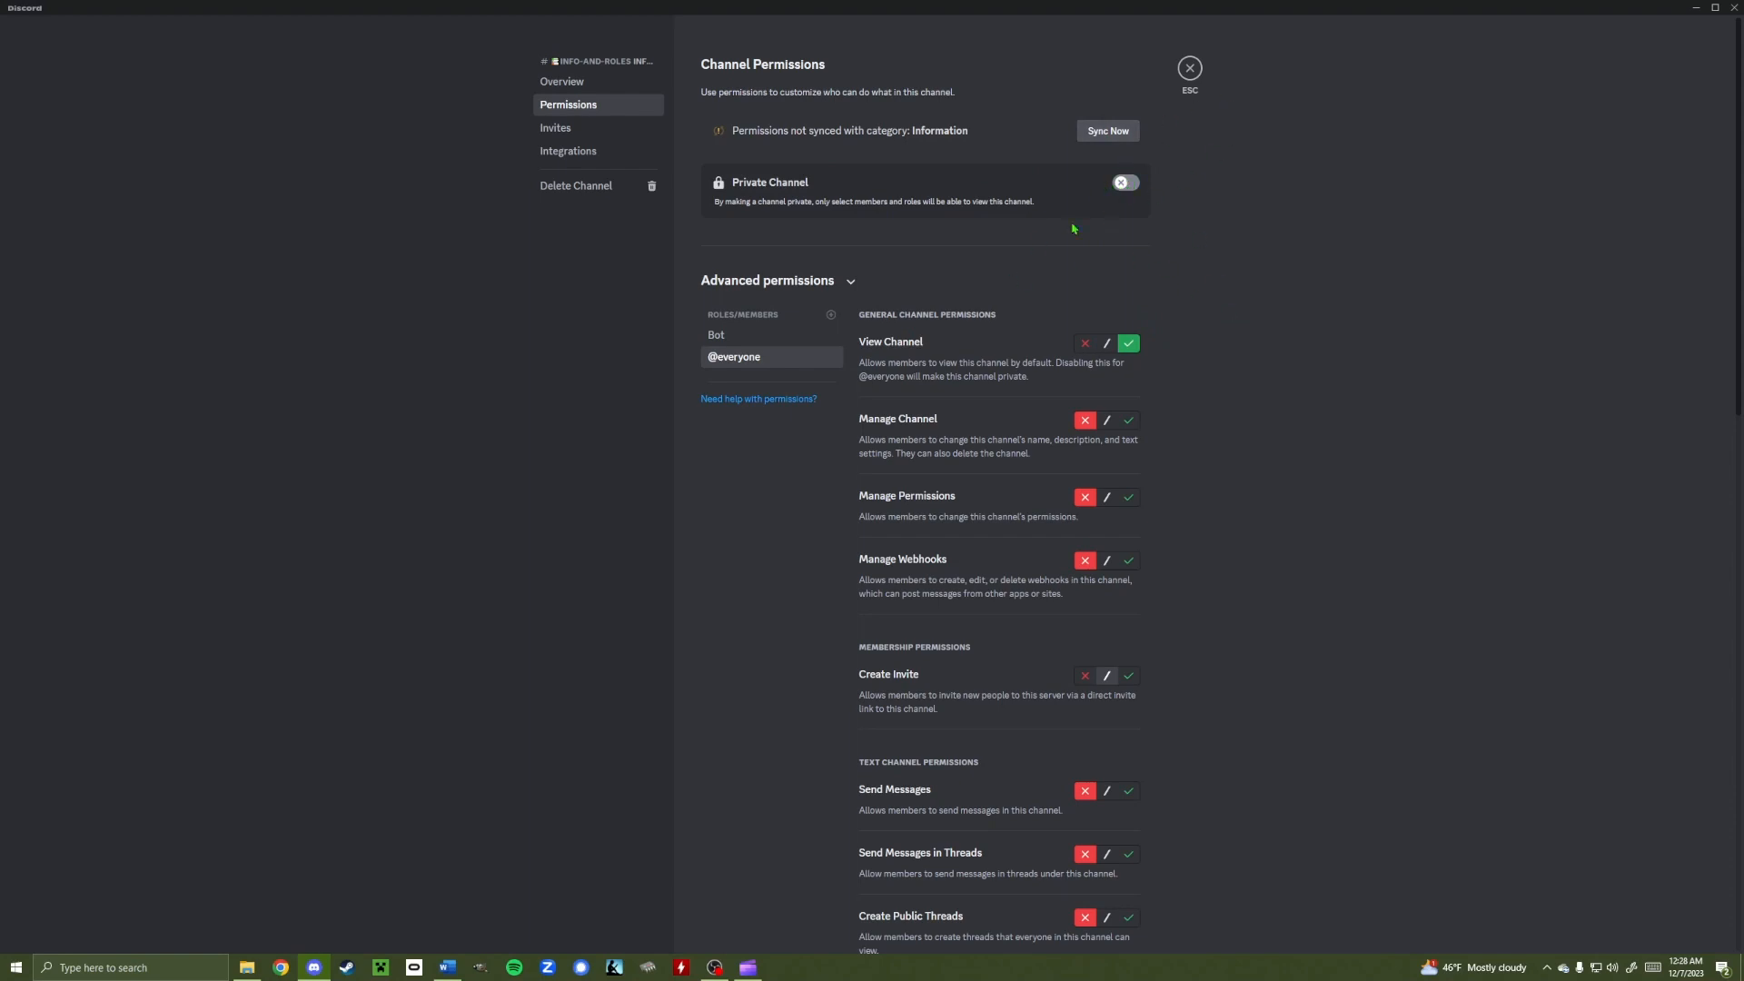
left_click(1189, 68)
Open a member's profile card, then dismiss the Learning Center card to clear the chat
left_click(1649, 89)
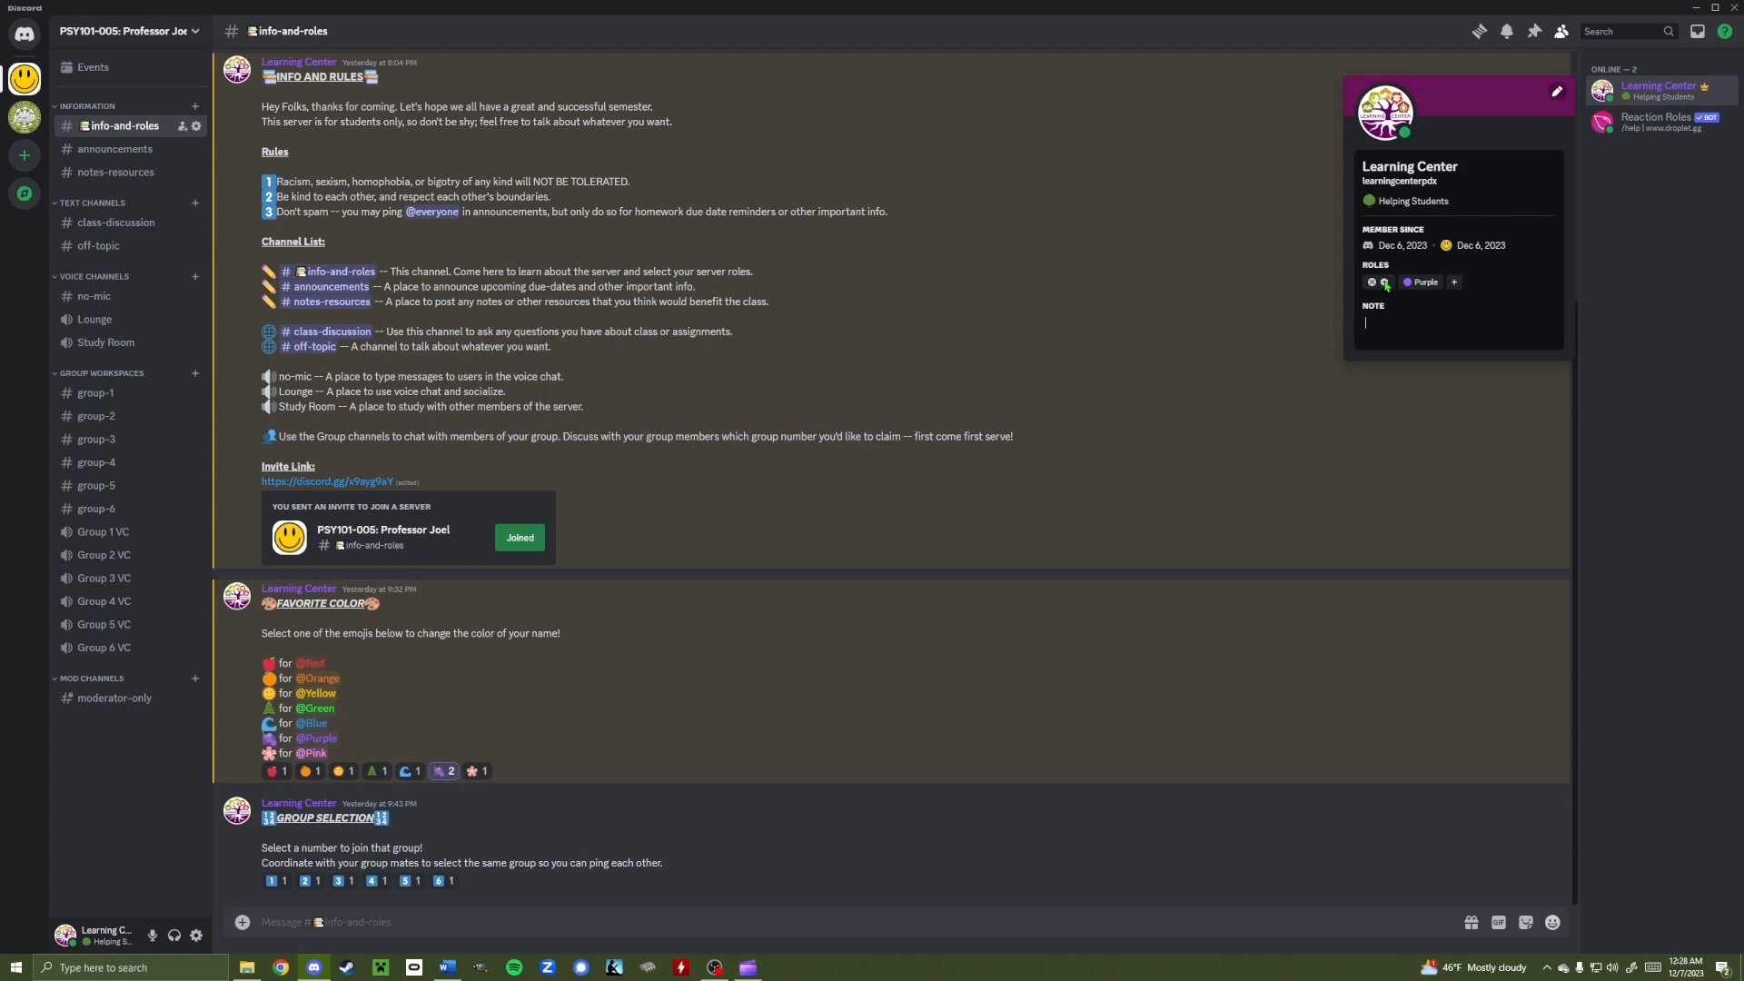
left_click(1082, 337)
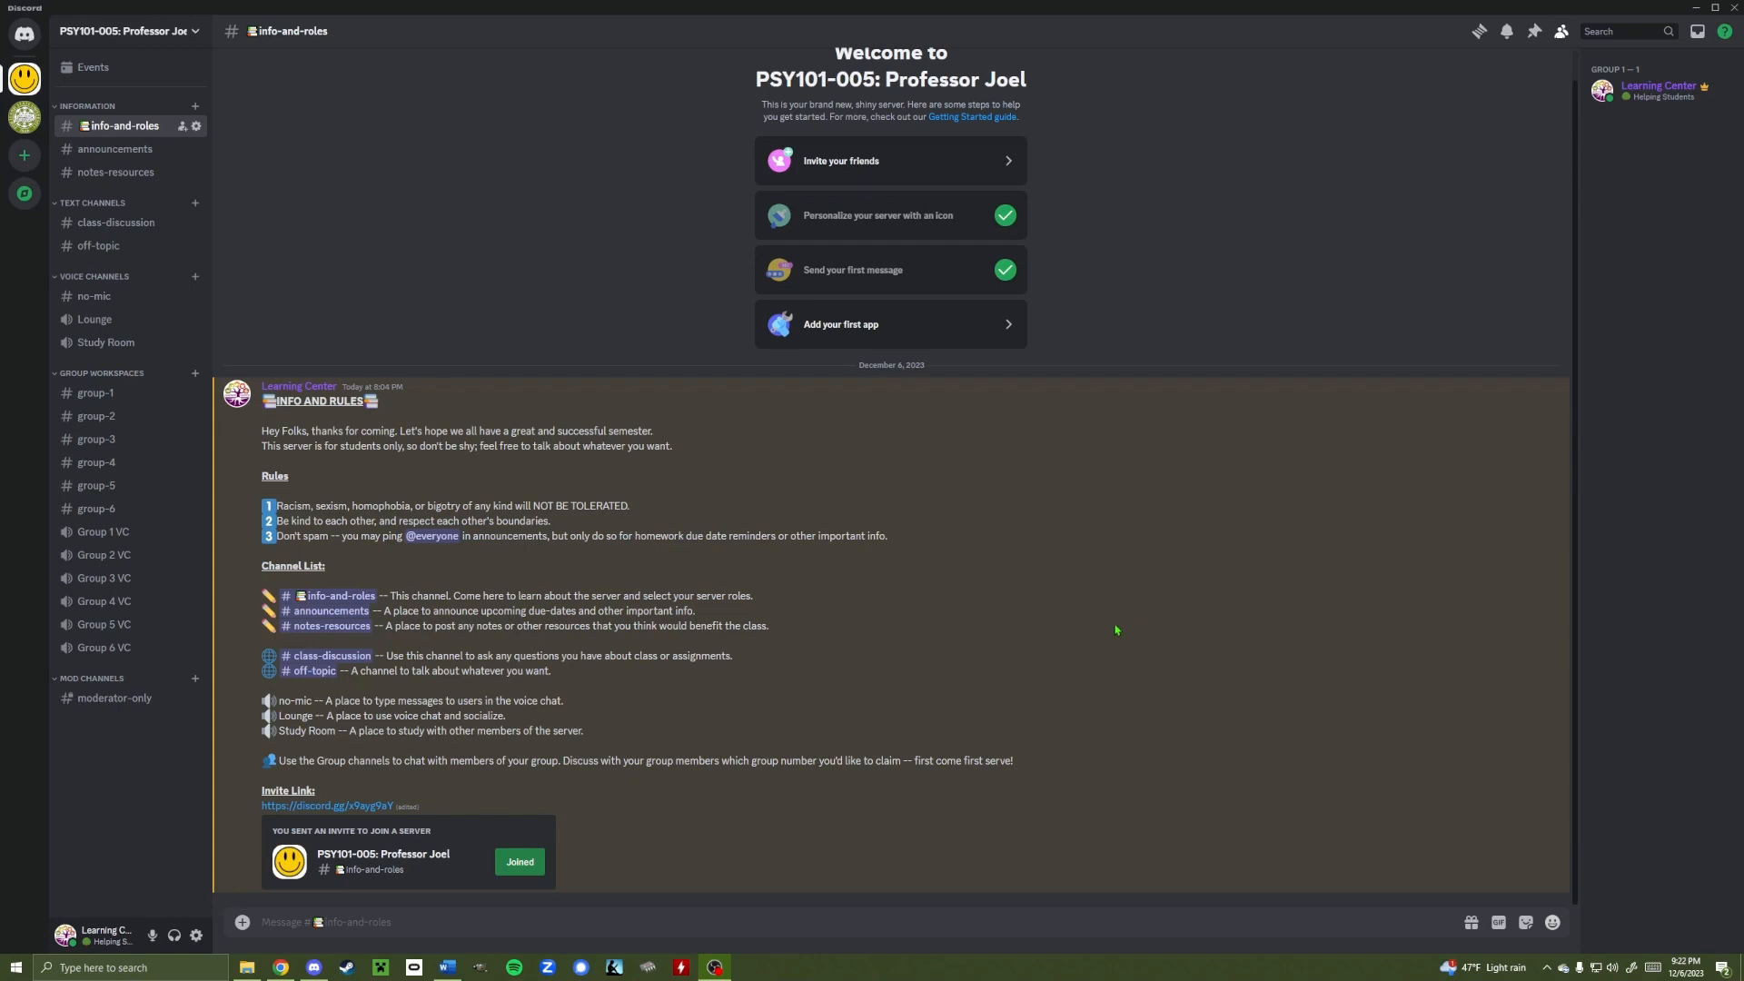
Return to the top.gg Reaction Roles bot page in Chrome and start its invite
left_click(281, 965)
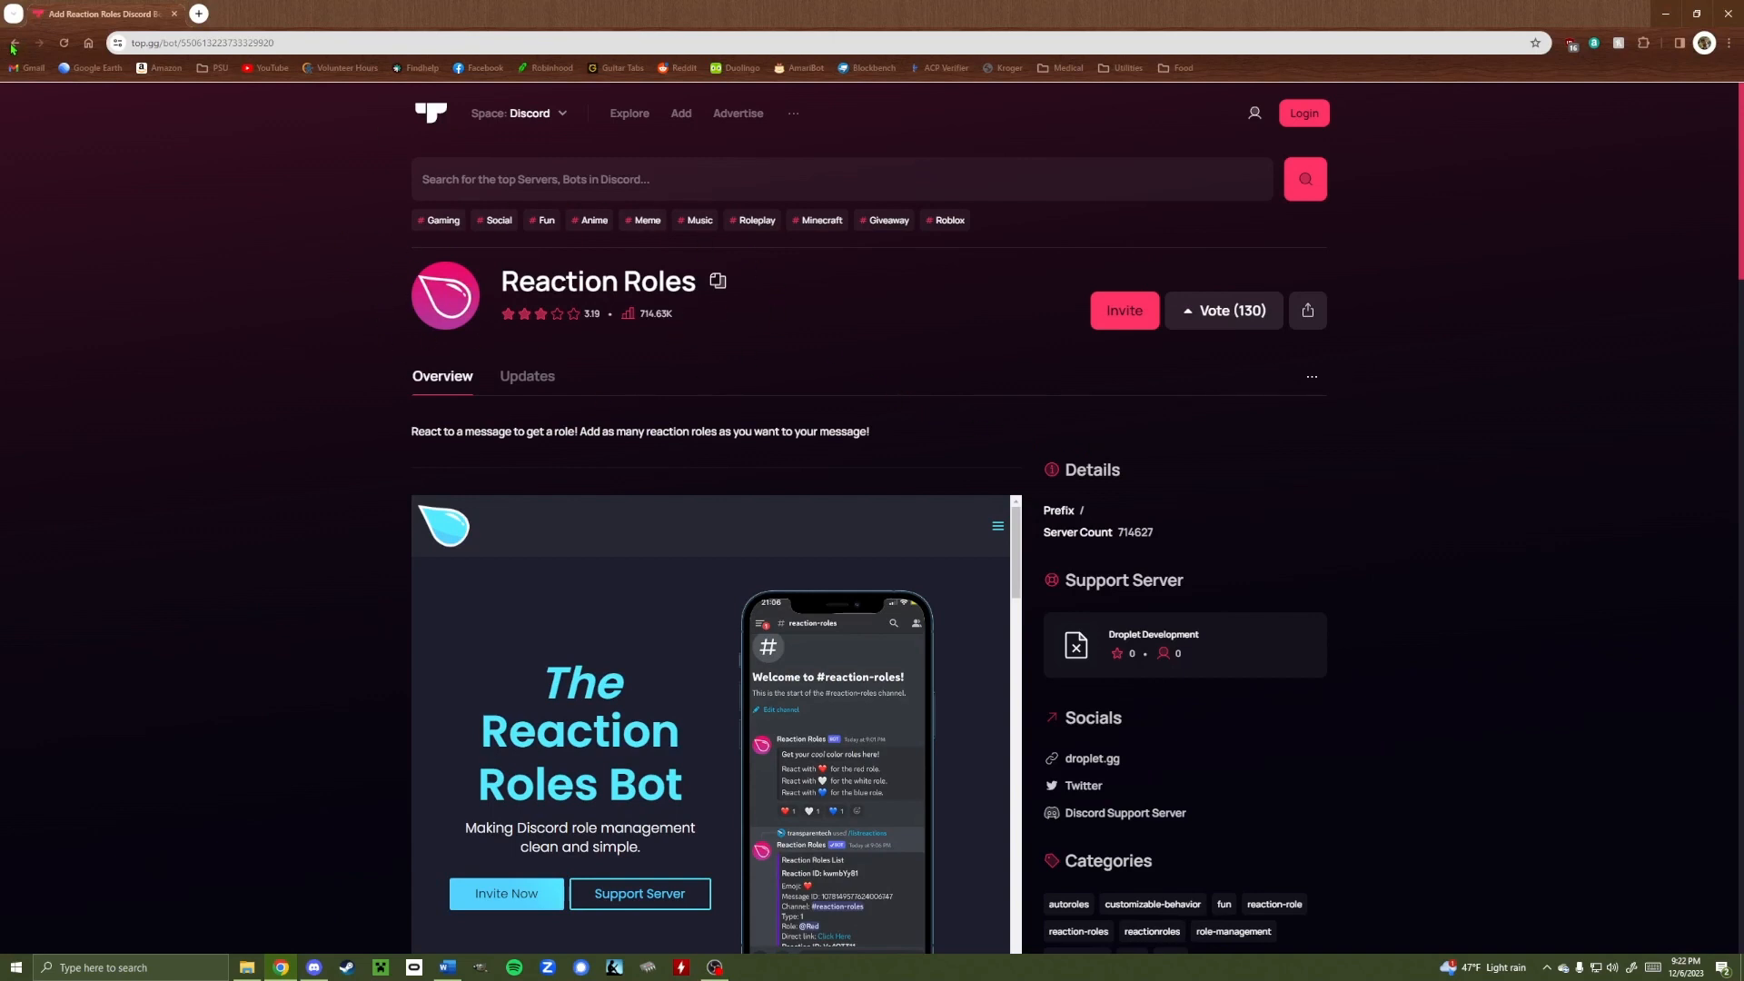
left_click(13, 43)
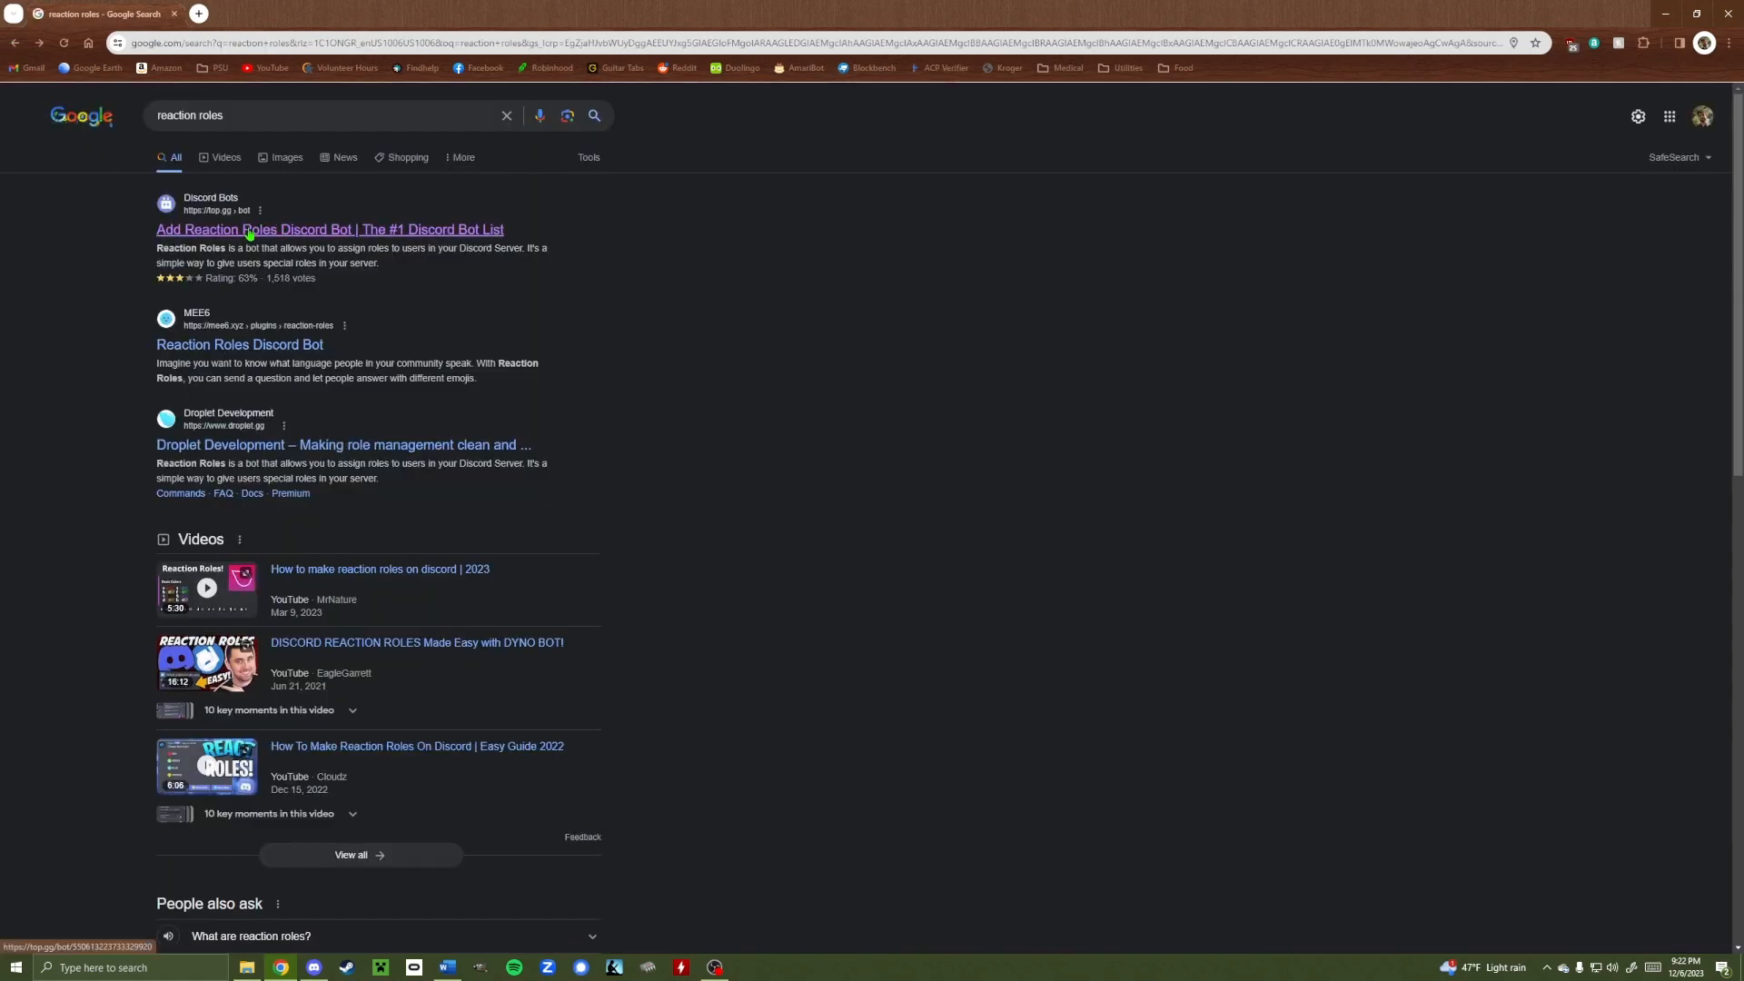
left_click(249, 231)
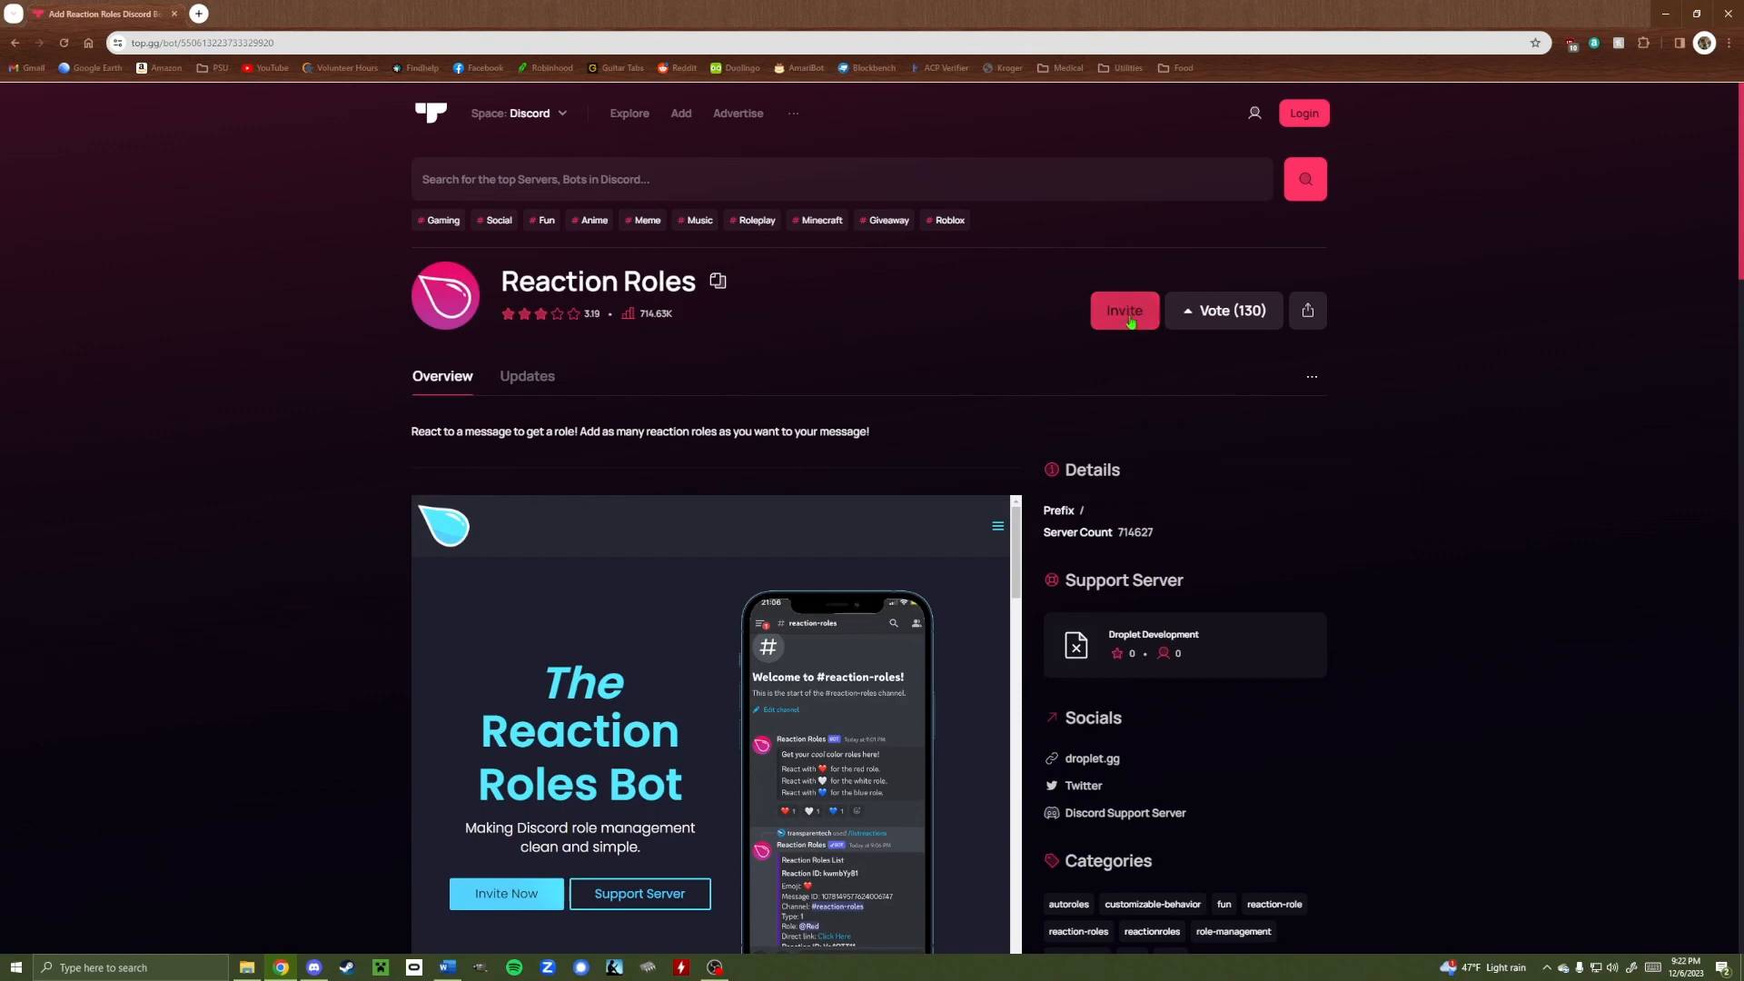
left_click(1128, 316)
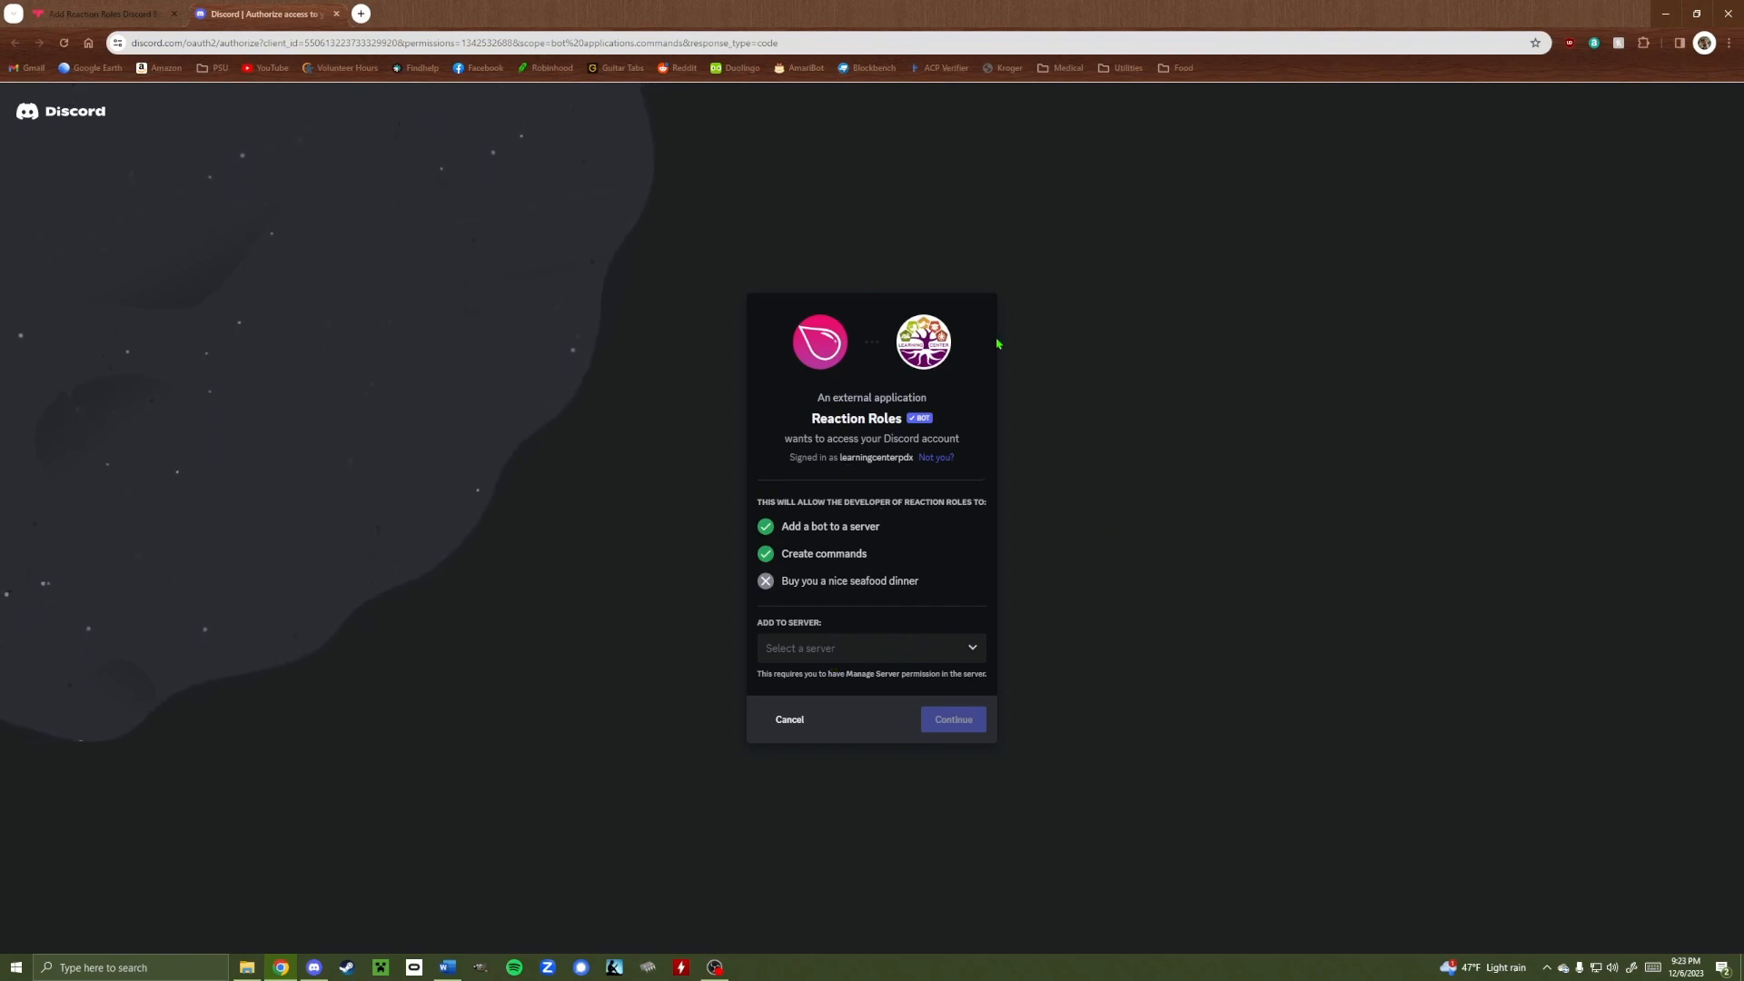
Authorize the Reaction Roles bot for PSY101-005: Professor Joel, pass the captcha, and close Chrome
left_click(943, 654)
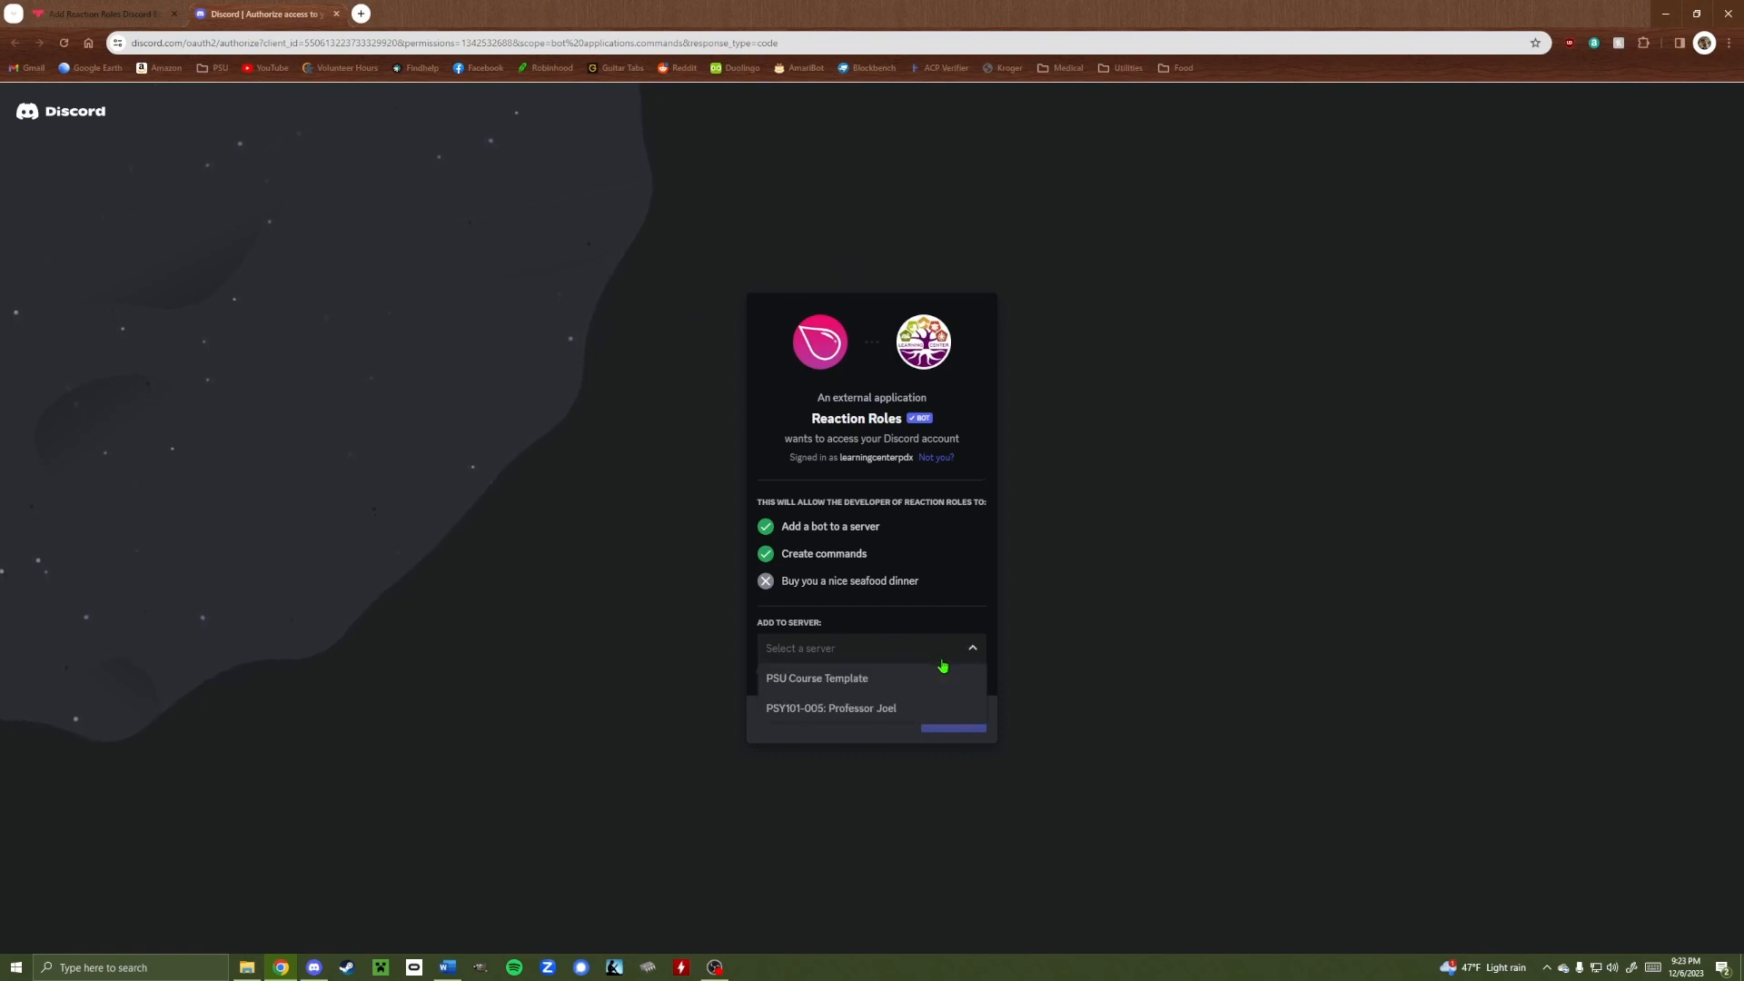
left_click(824, 720)
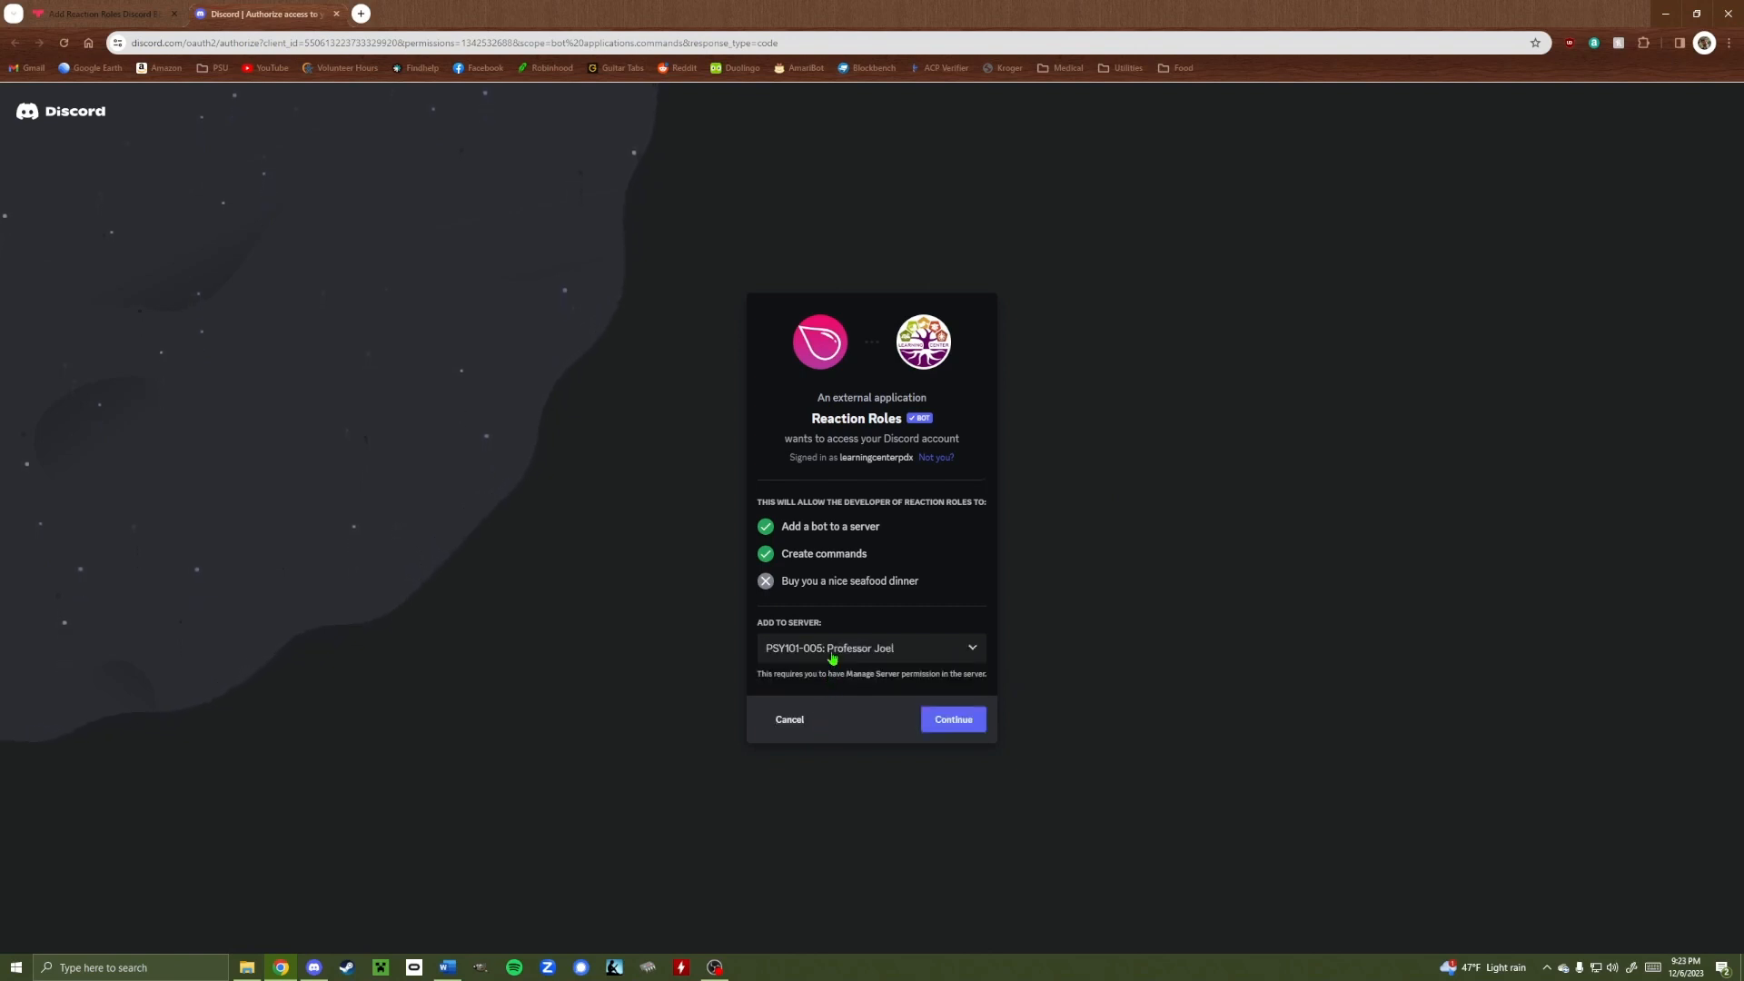
left_click(961, 724)
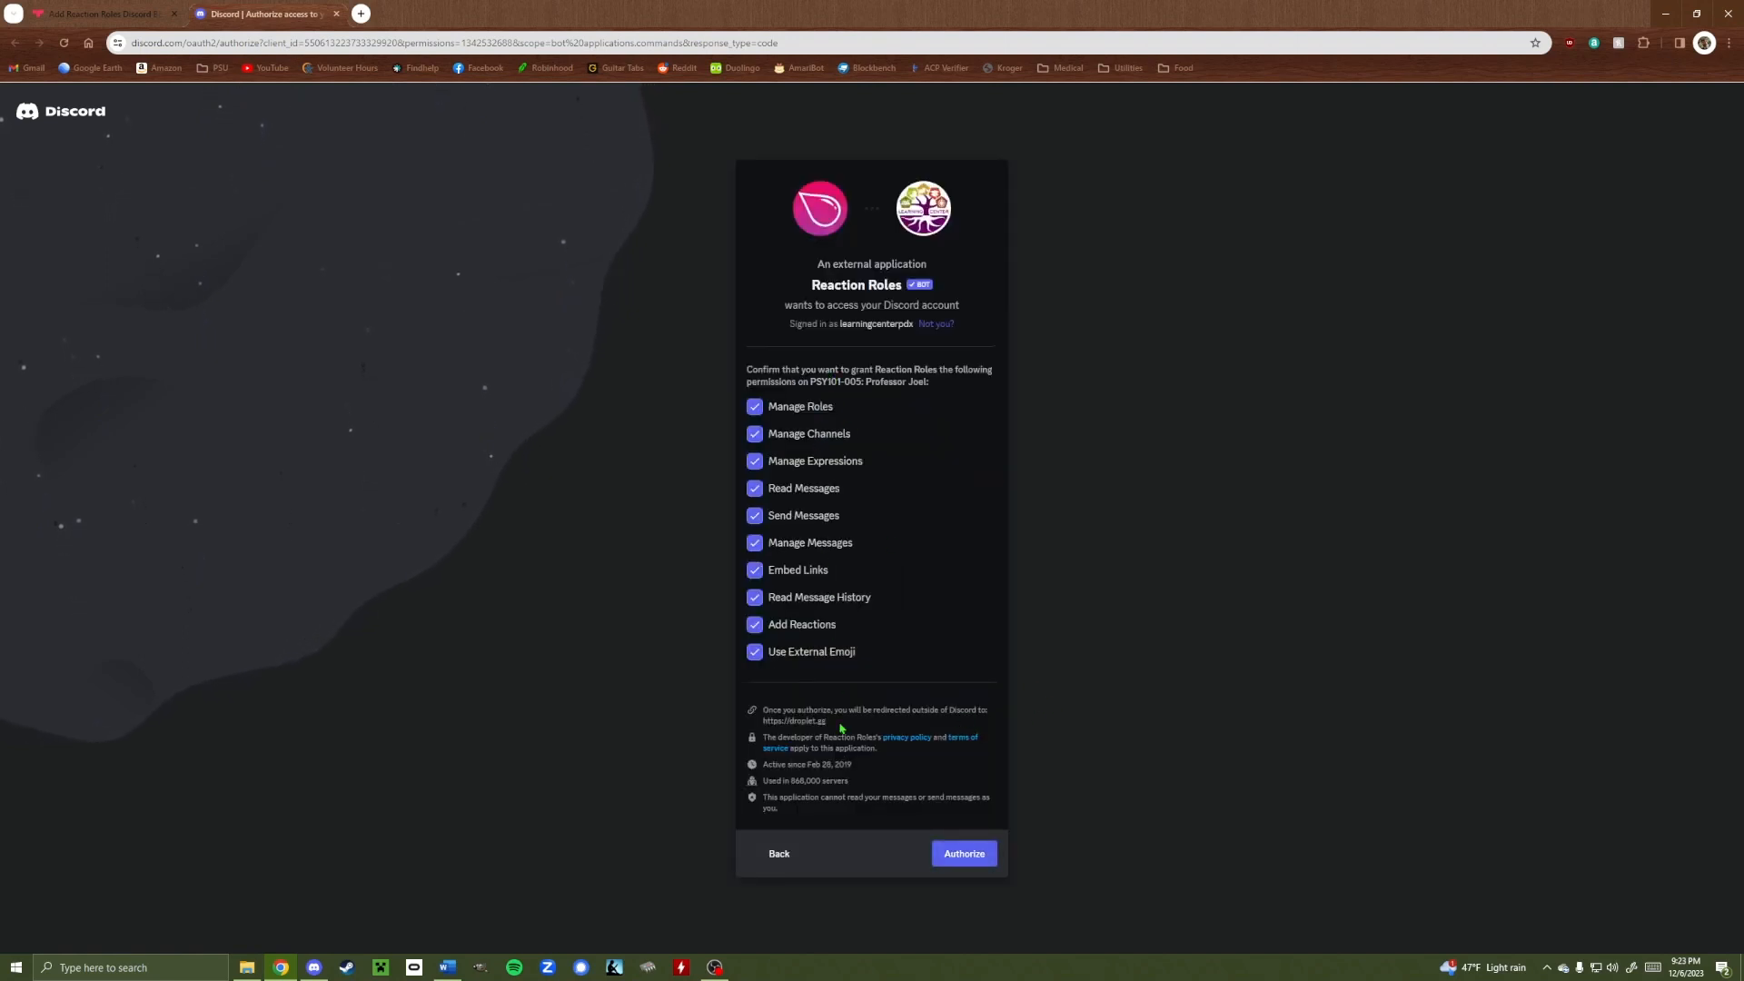
left_click(958, 859)
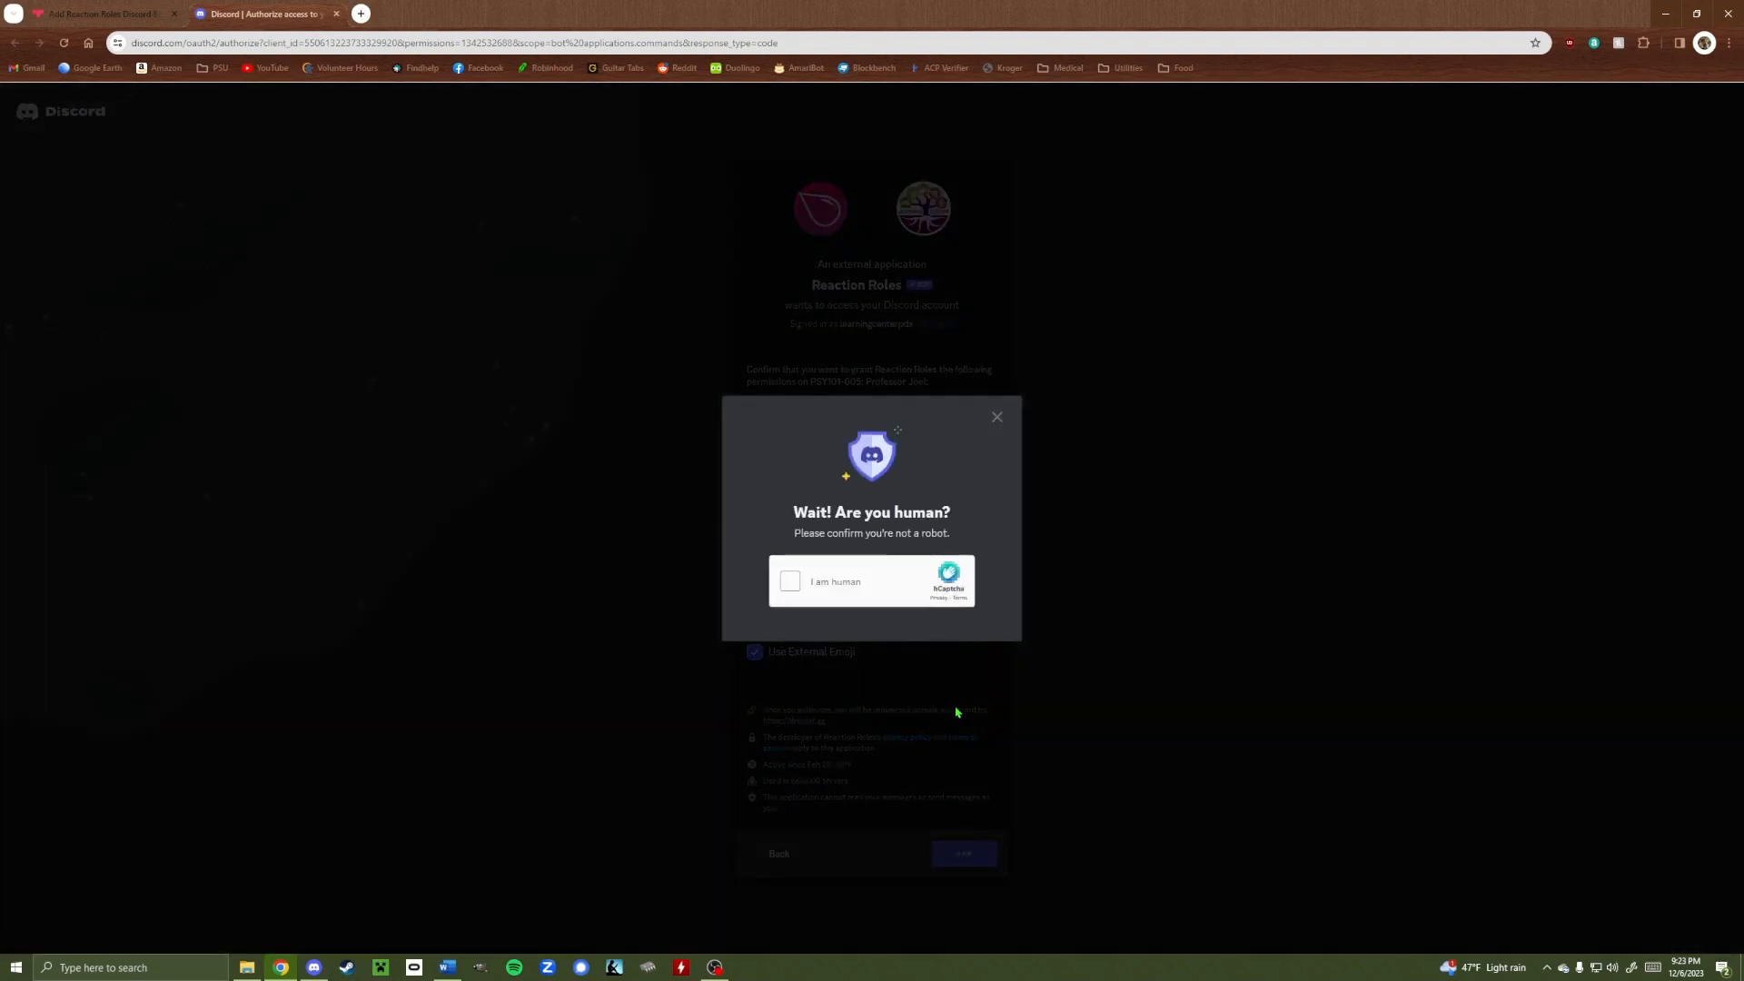
left_click(790, 581)
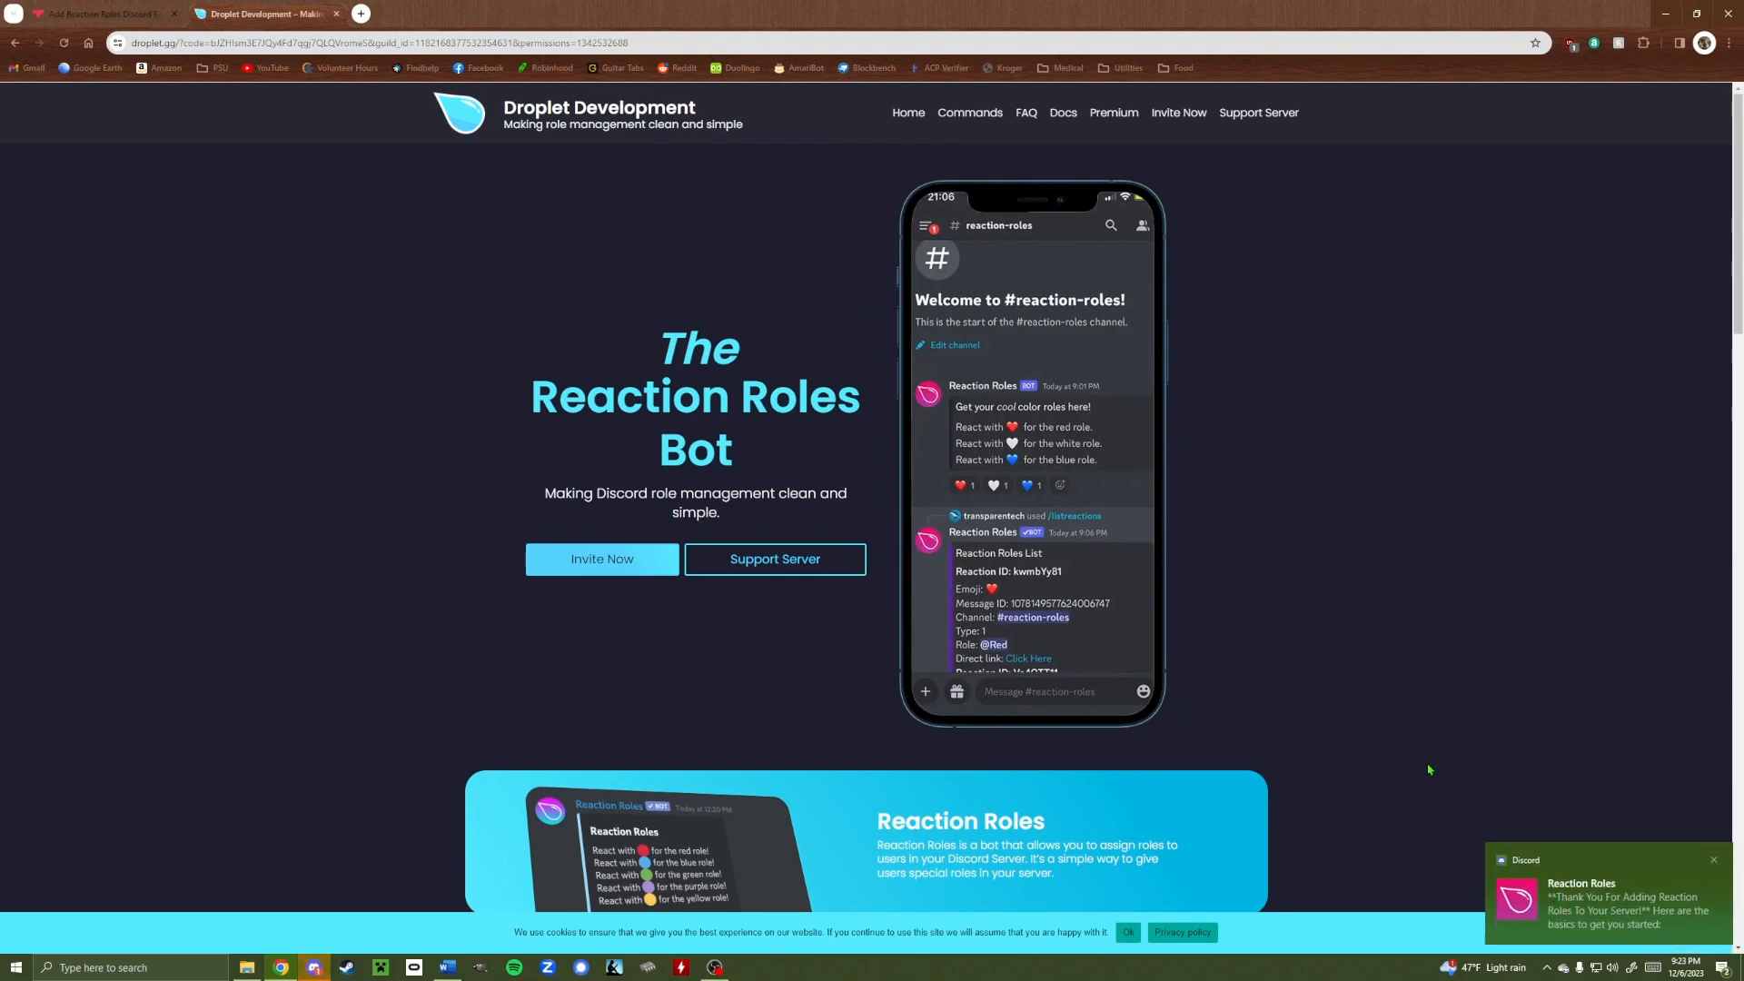
left_click(1734, 9)
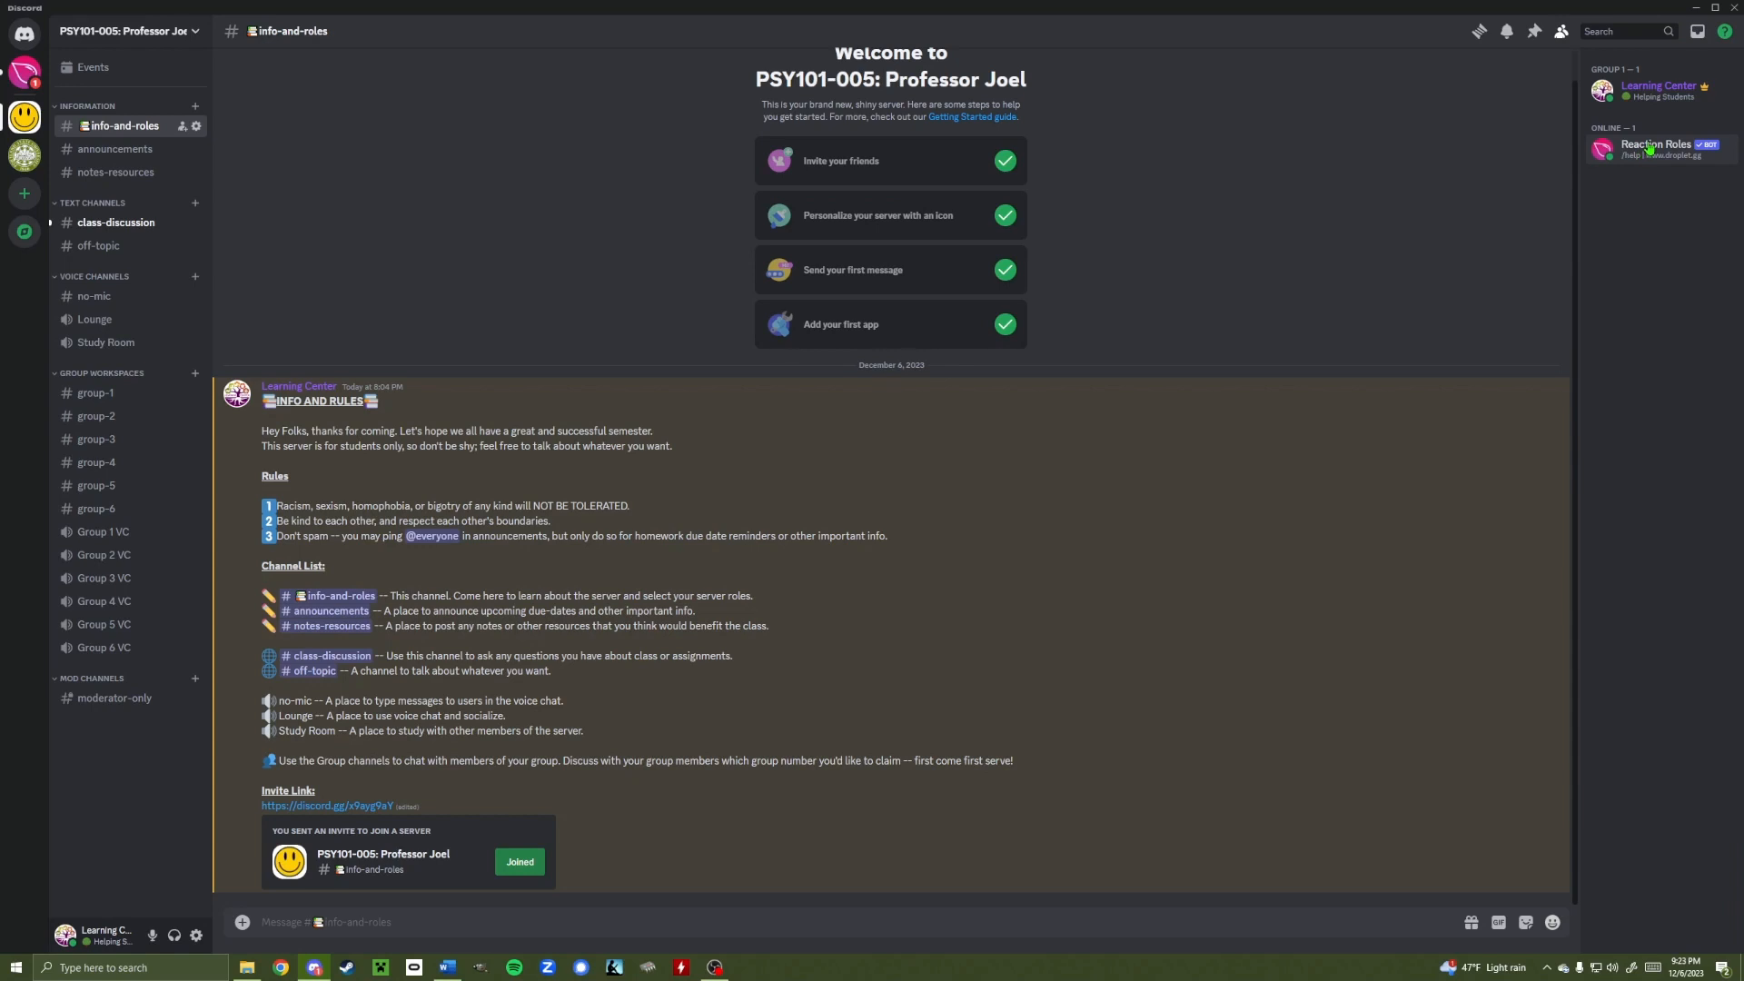
Add the Bot role to the Reaction Roles bot from its member profile and verify it
left_click(1649, 148)
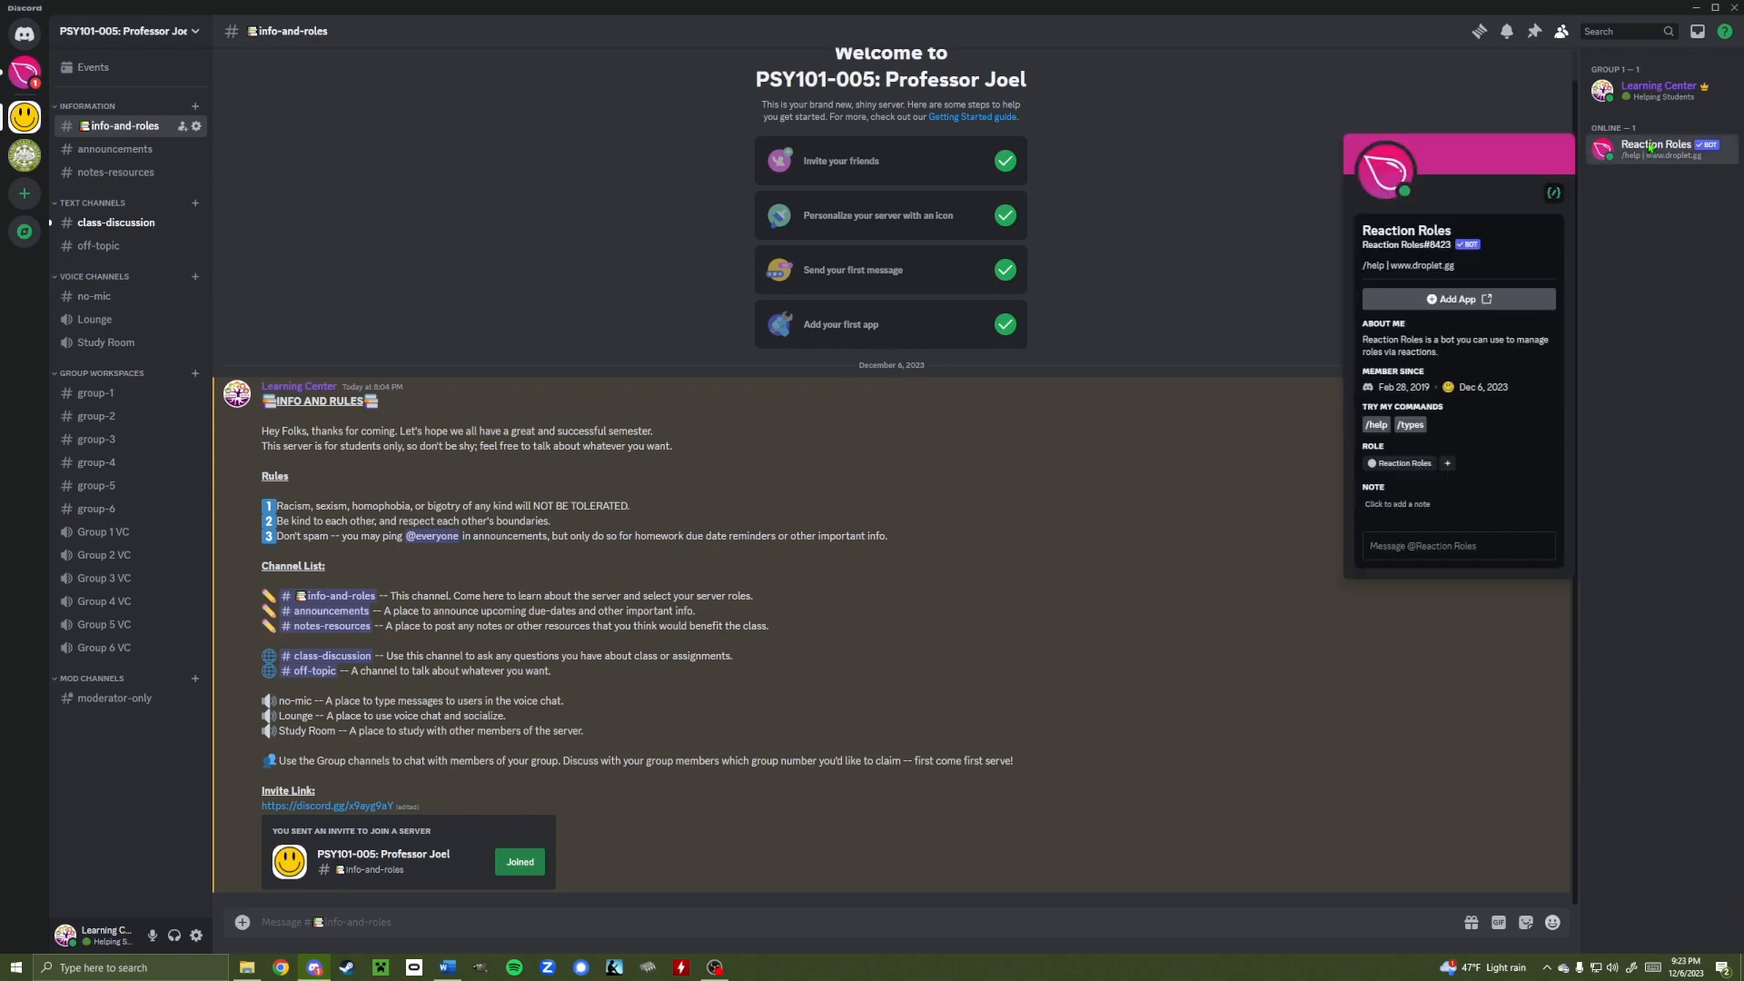
left_click(1650, 148)
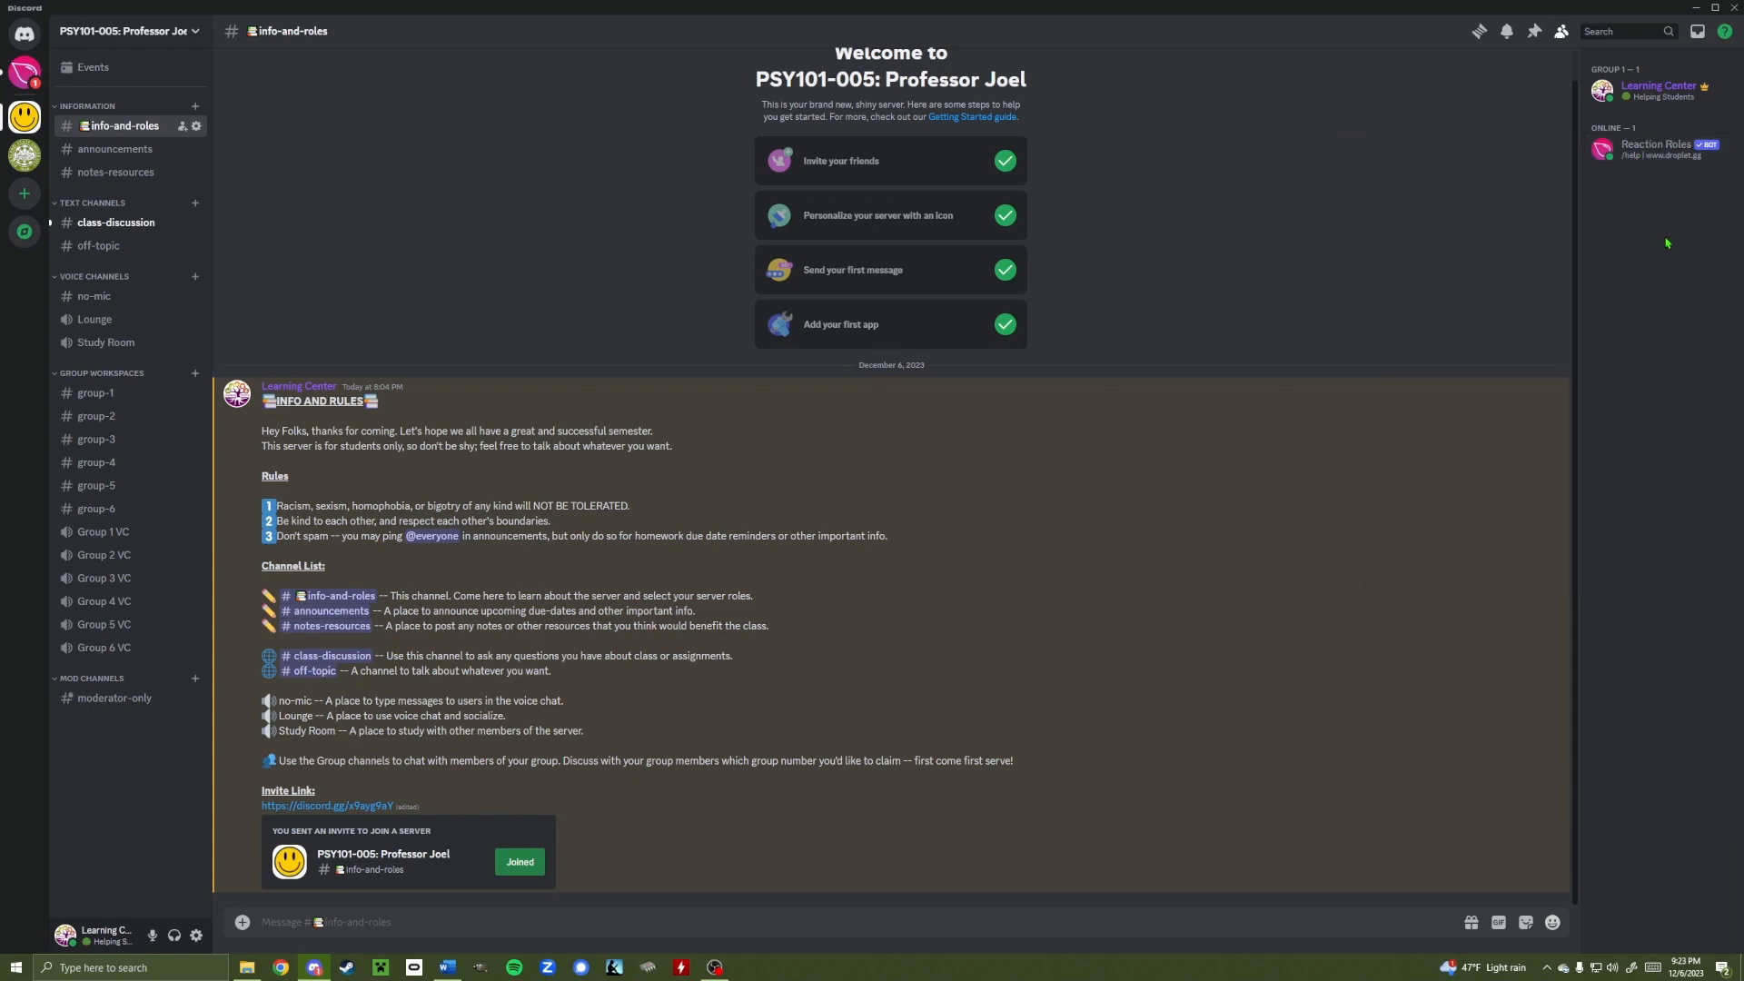
left_click(1651, 153)
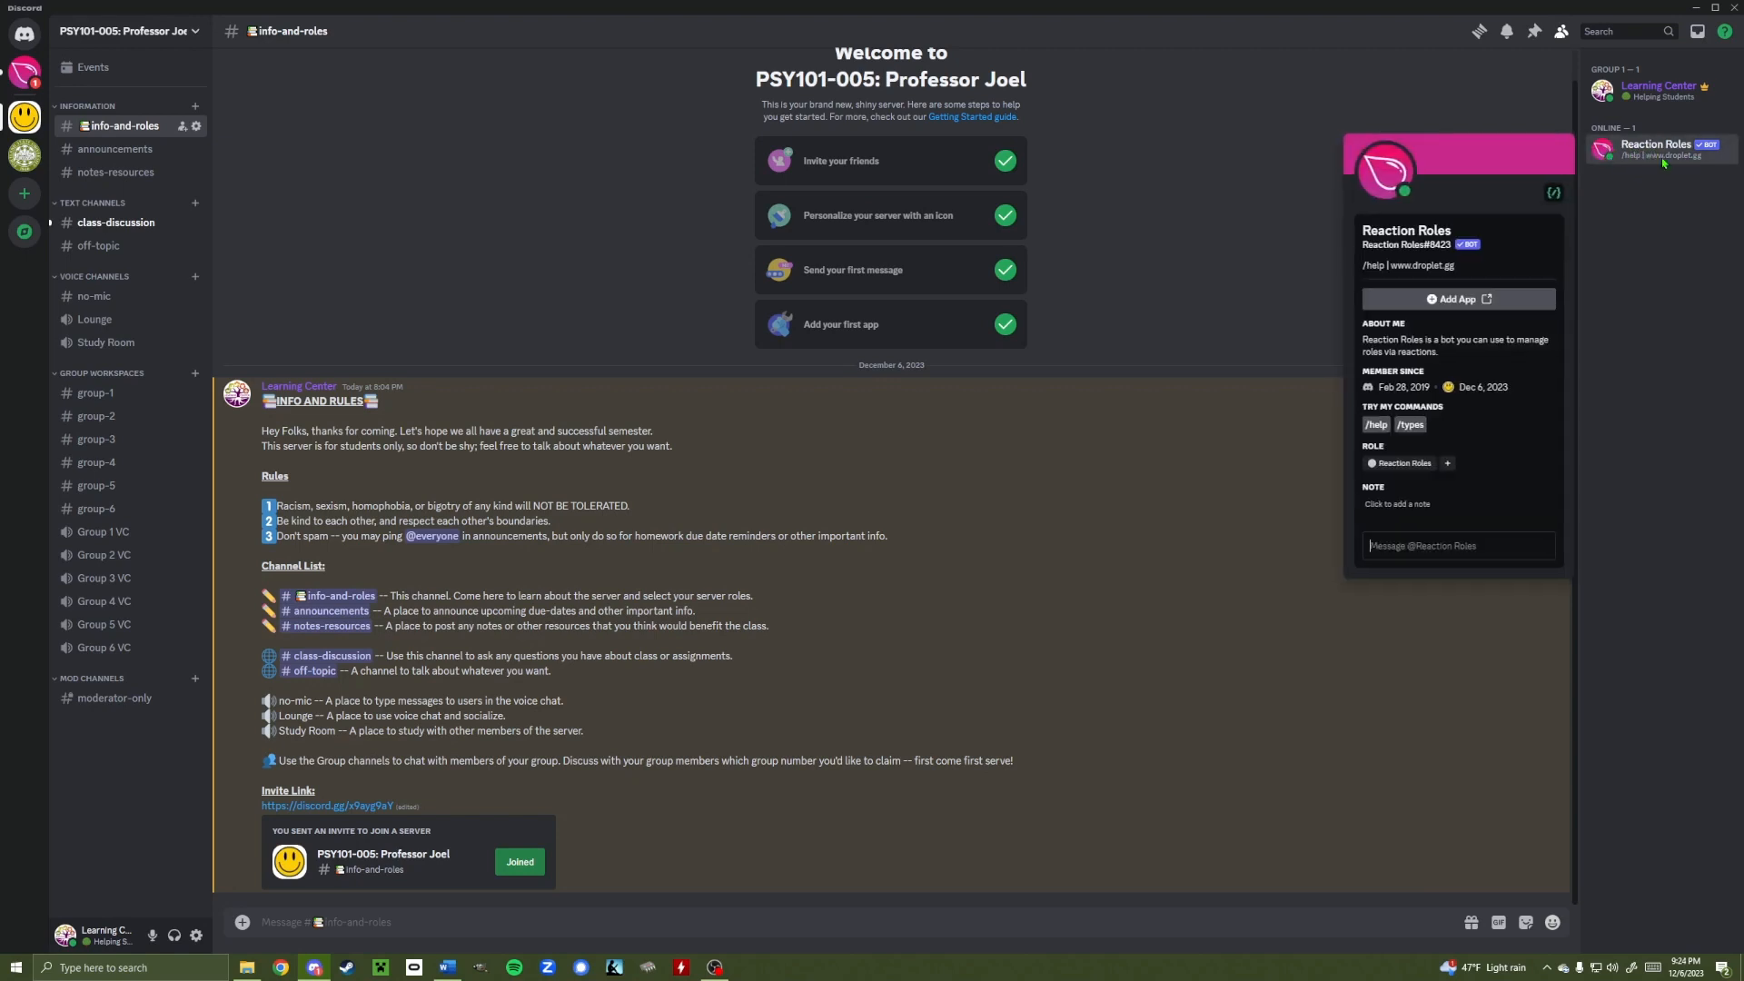
left_click(1448, 464)
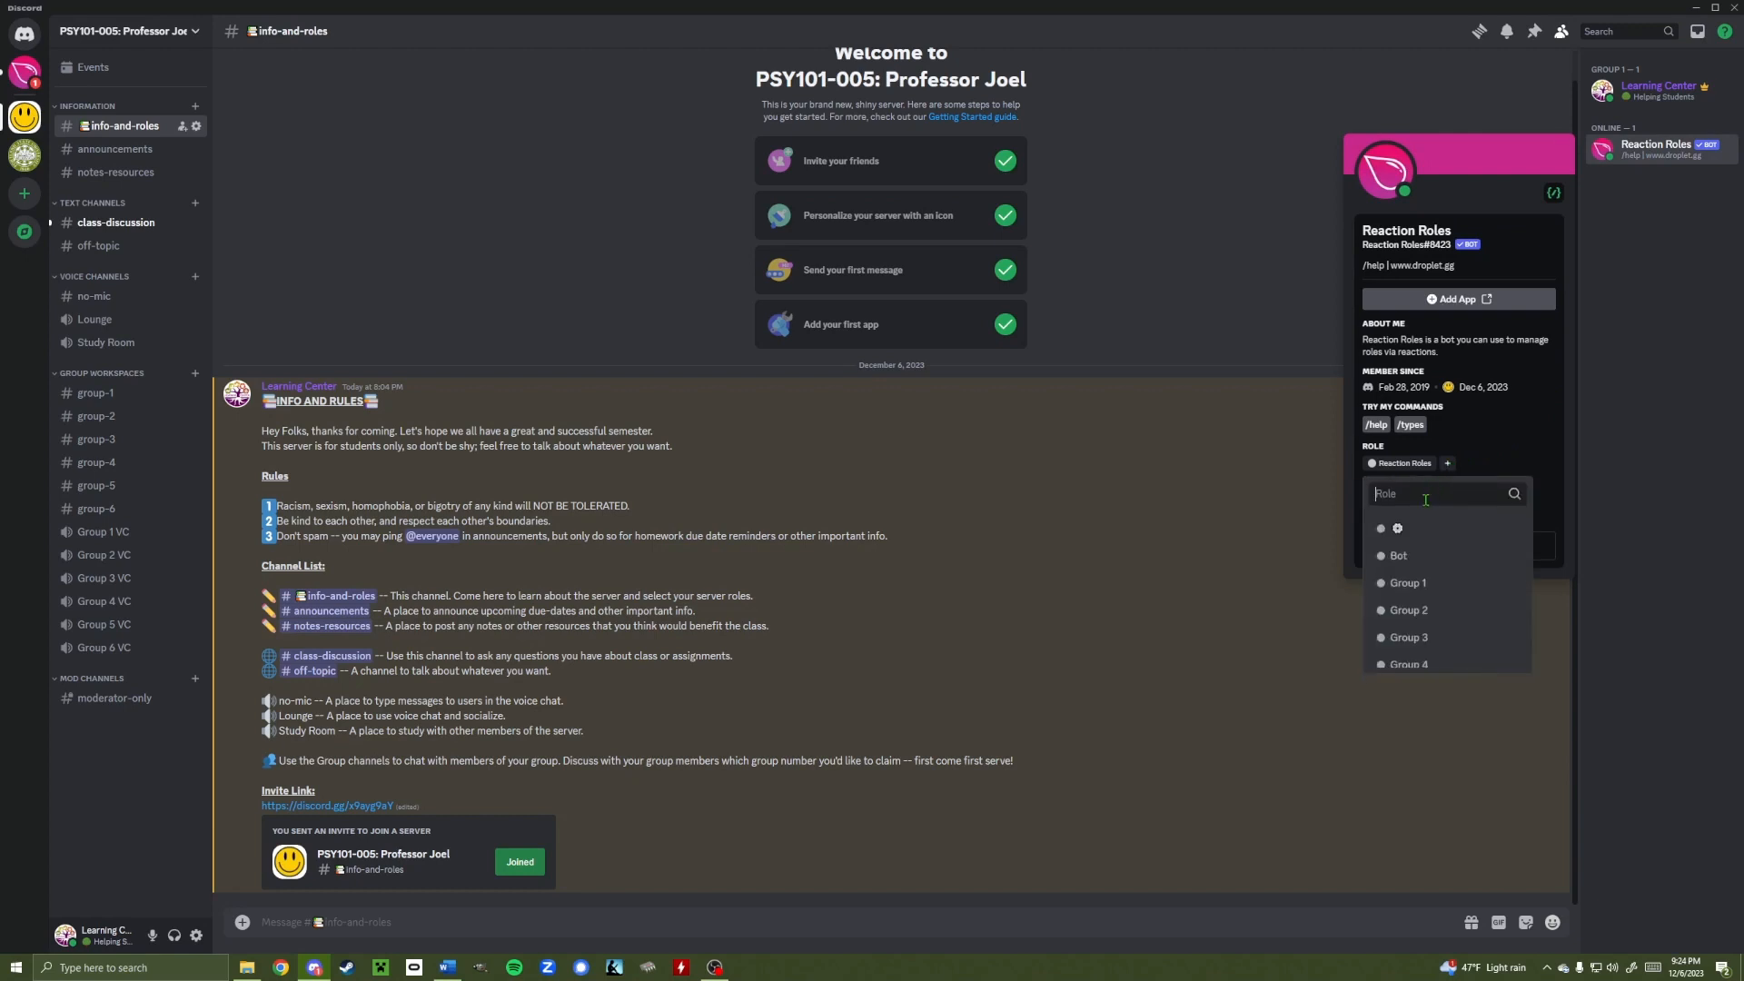
left_click(1397, 555)
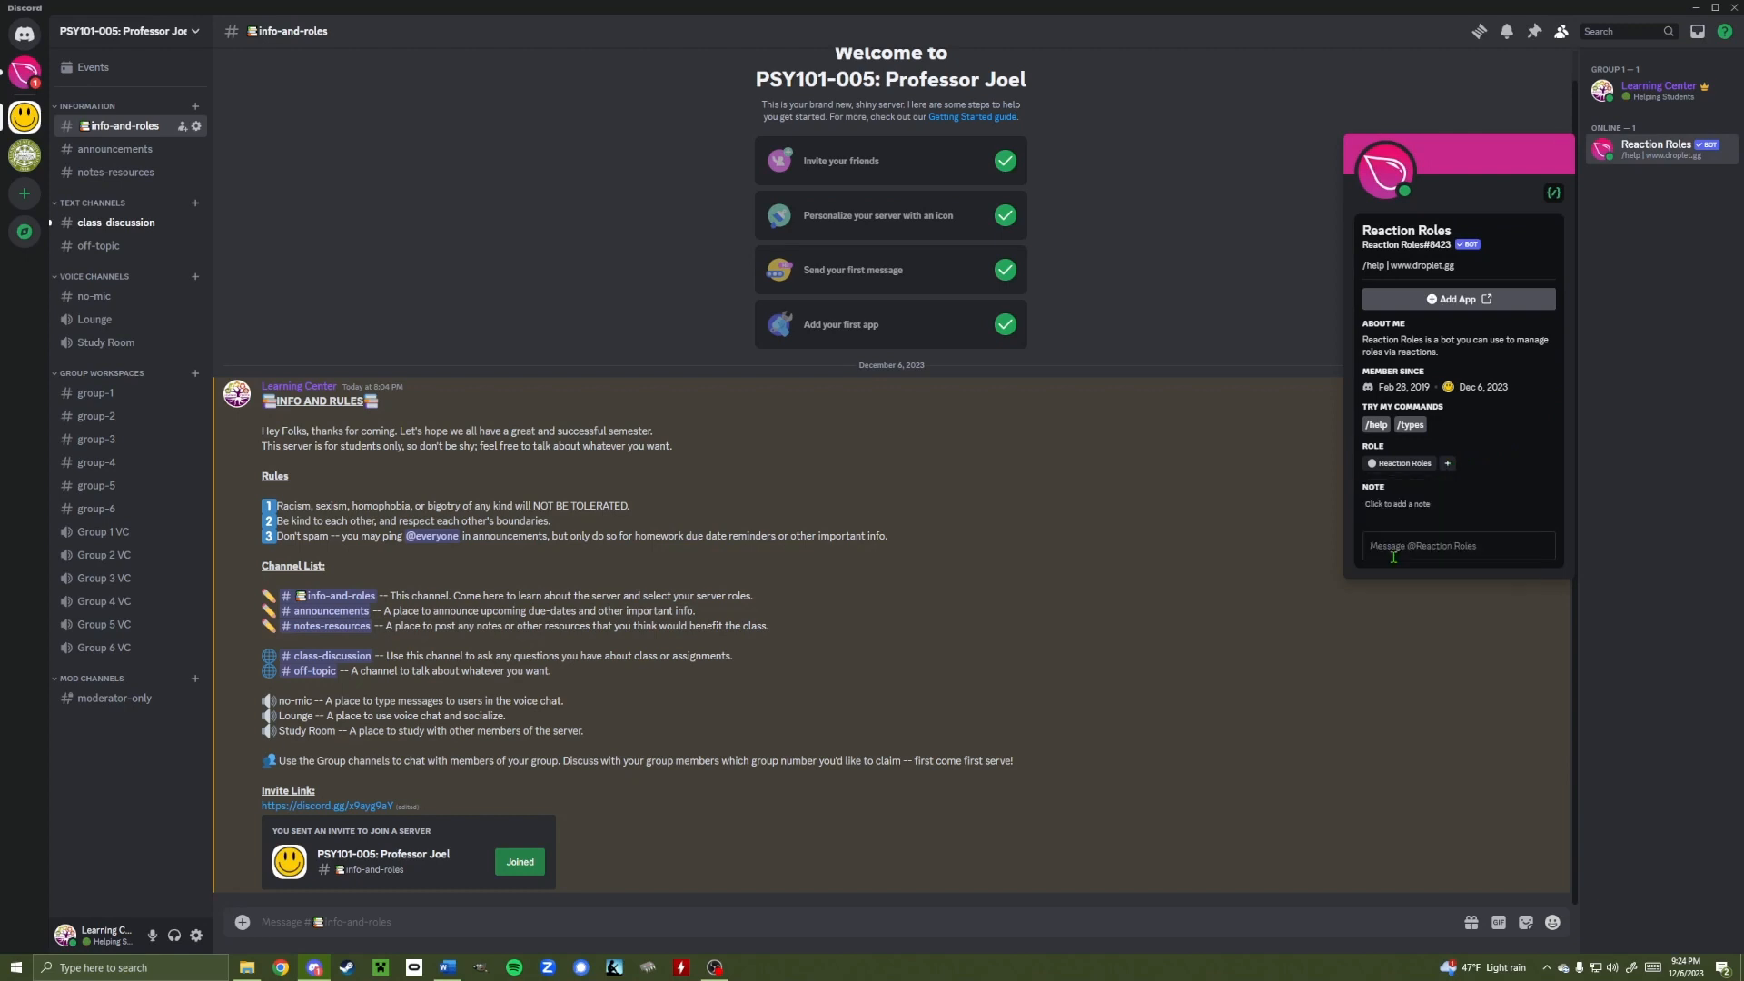
left_click(1274, 320)
left_click(1657, 148)
left_click(1642, 305)
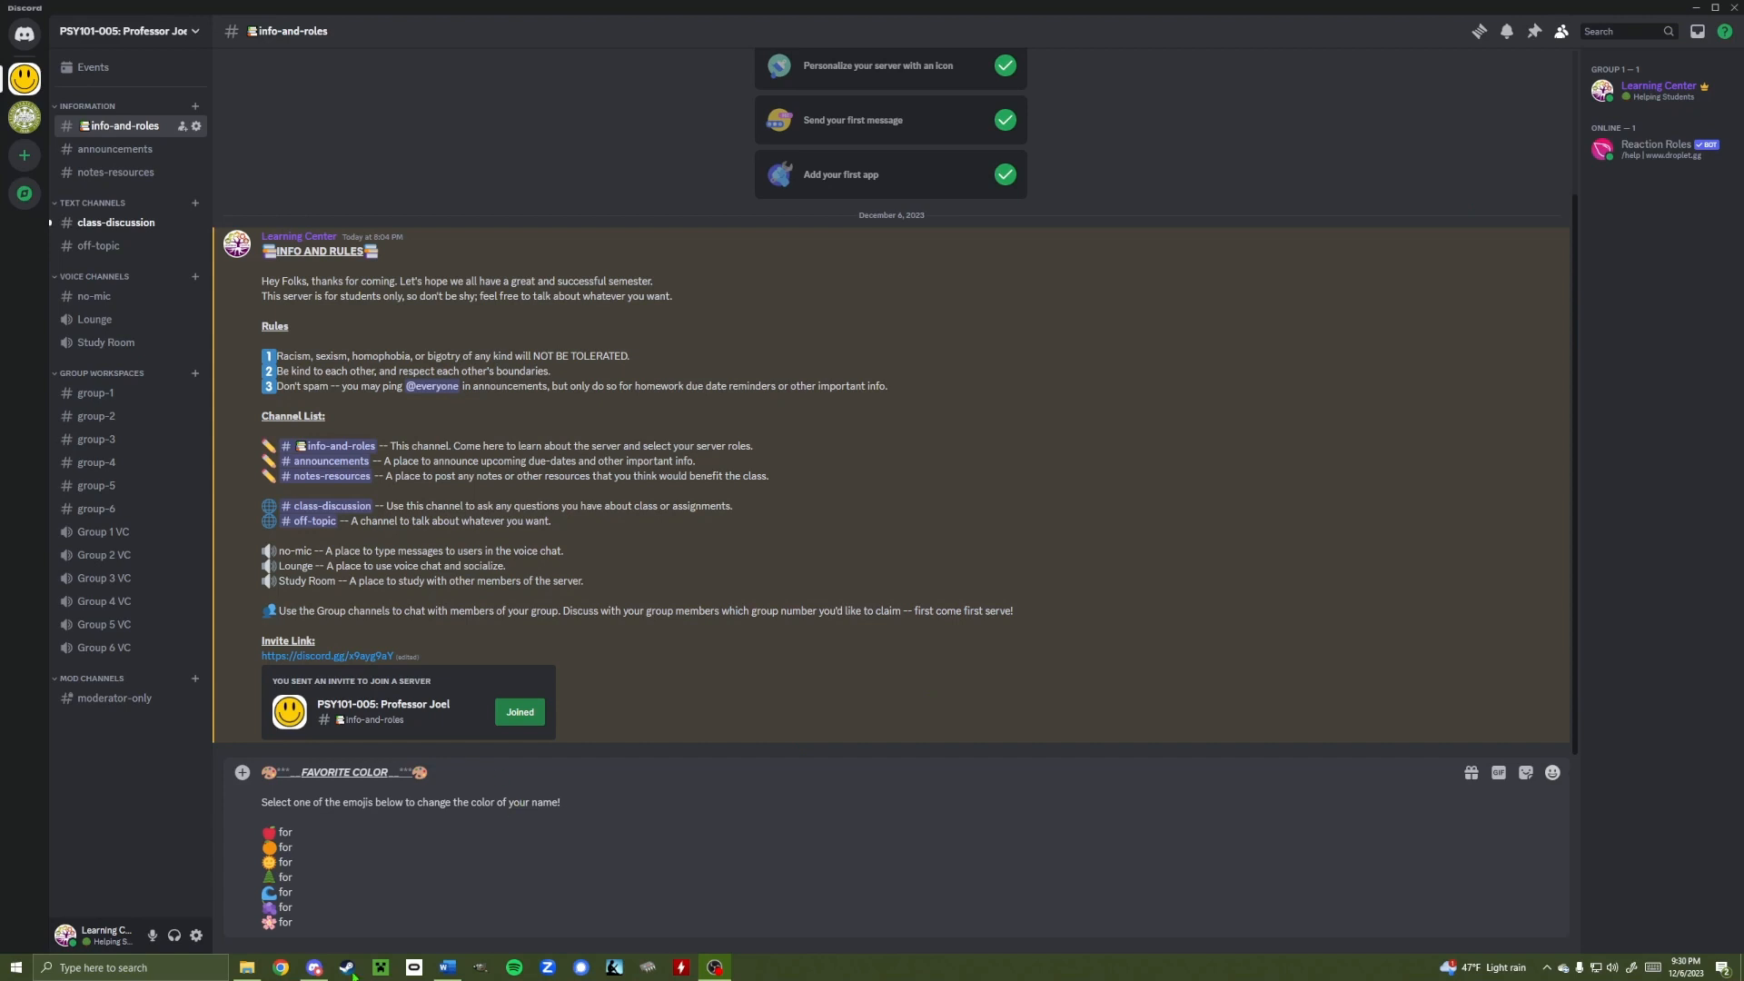
left_click(337, 834)
left_click_drag(277, 921, 265, 834)
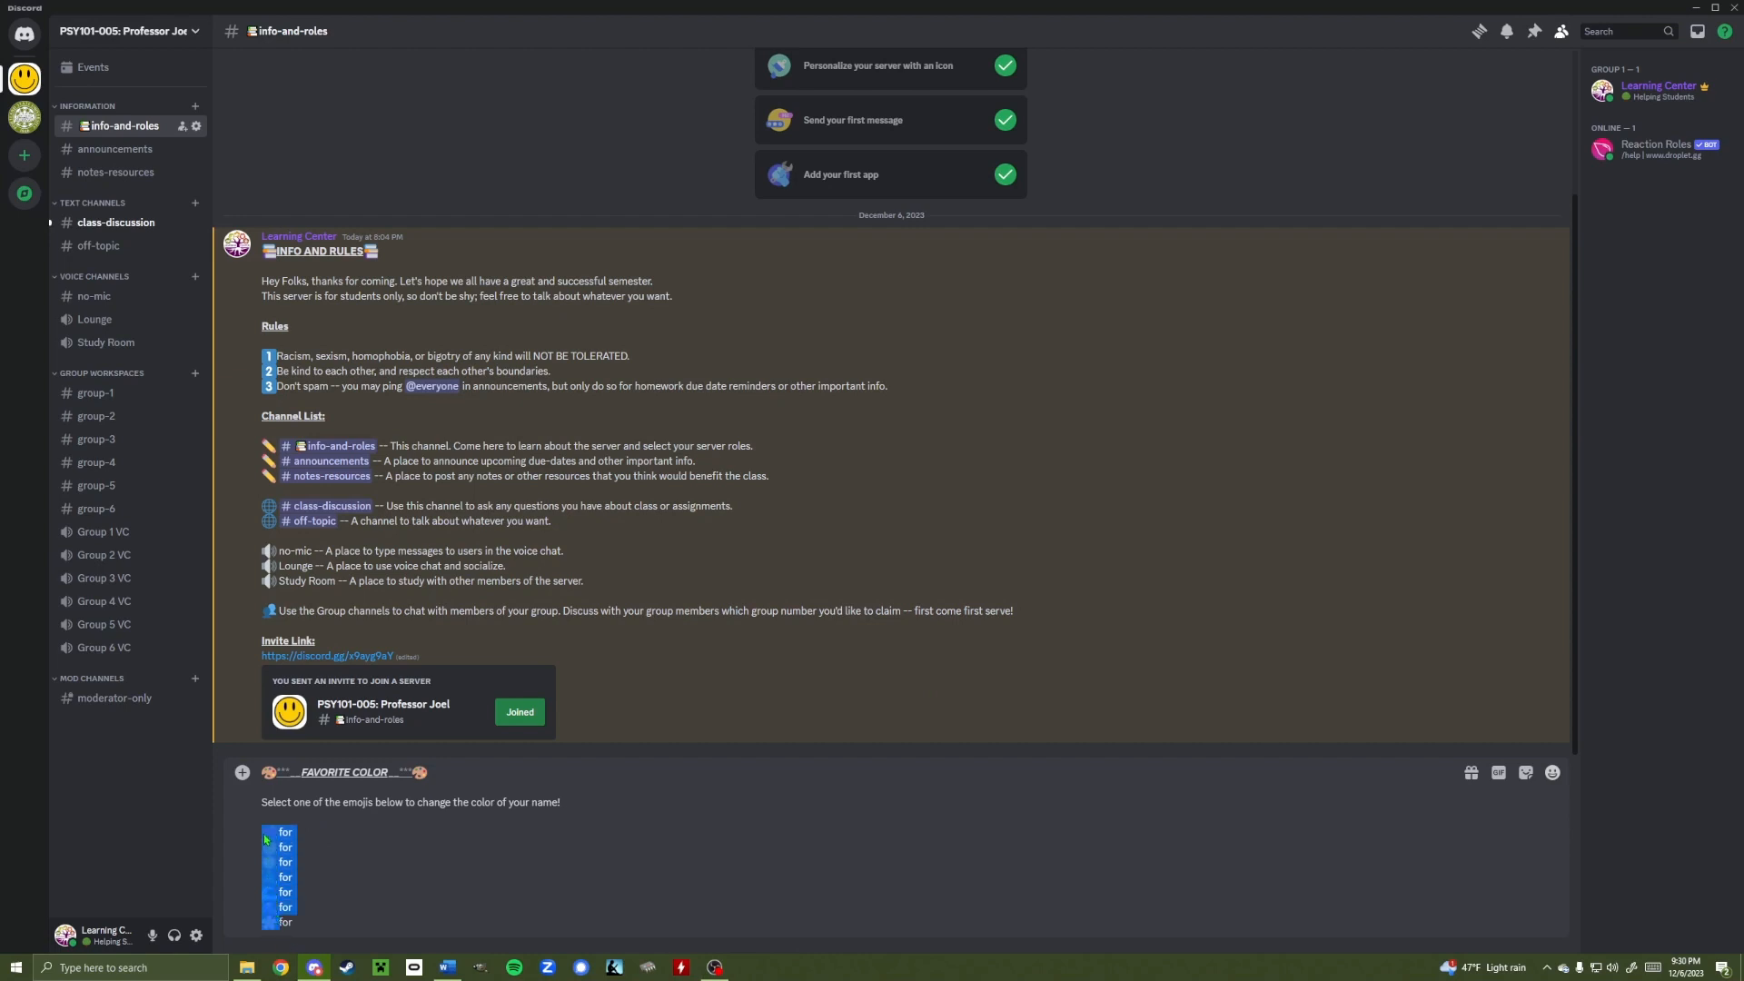
left_click(295, 848)
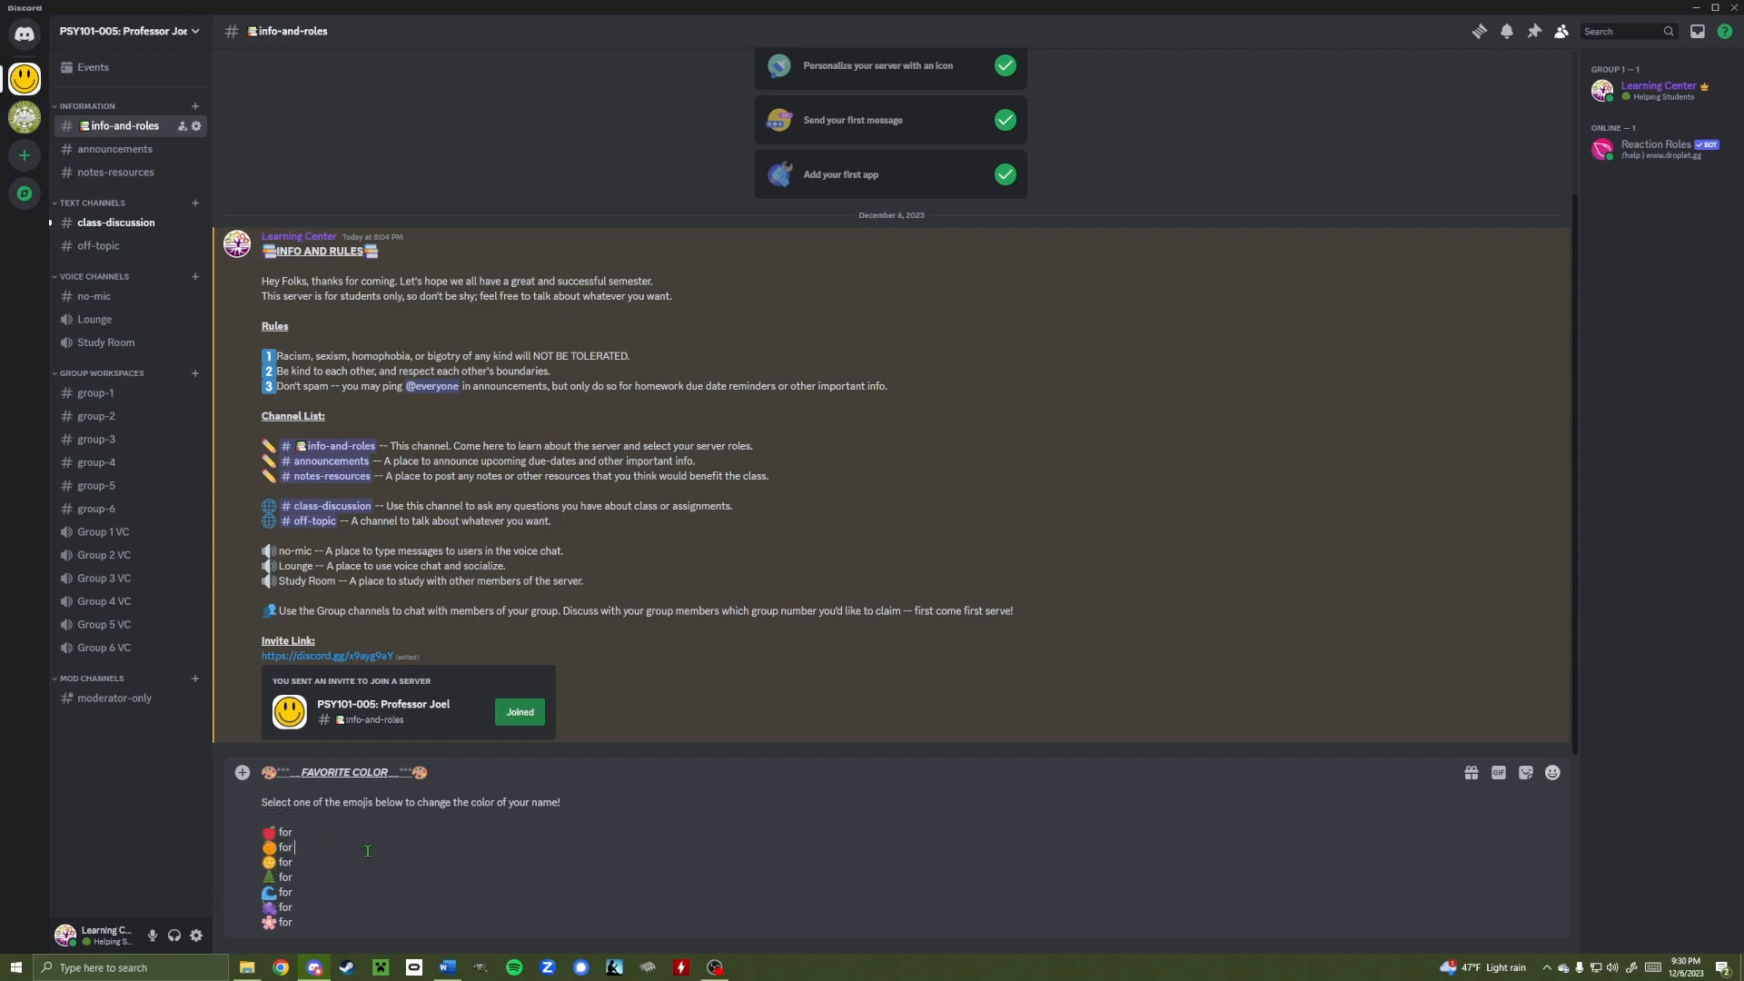
left_click(333, 828)
type("@r")
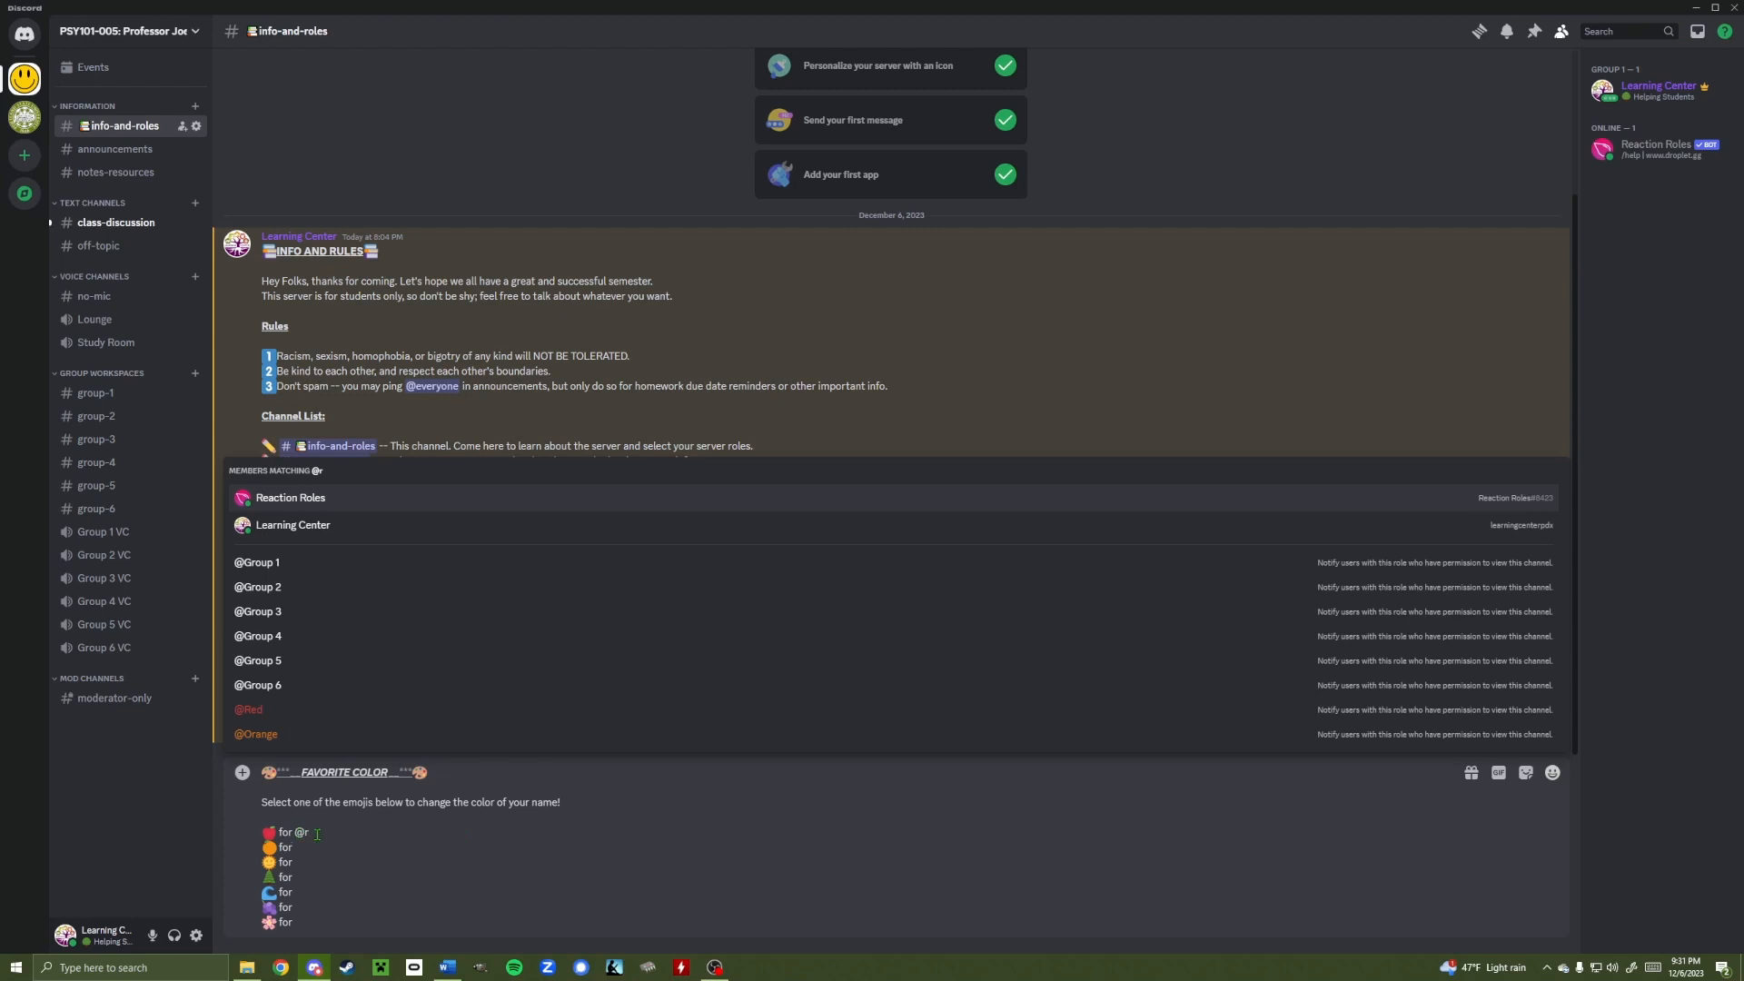
type("ed")
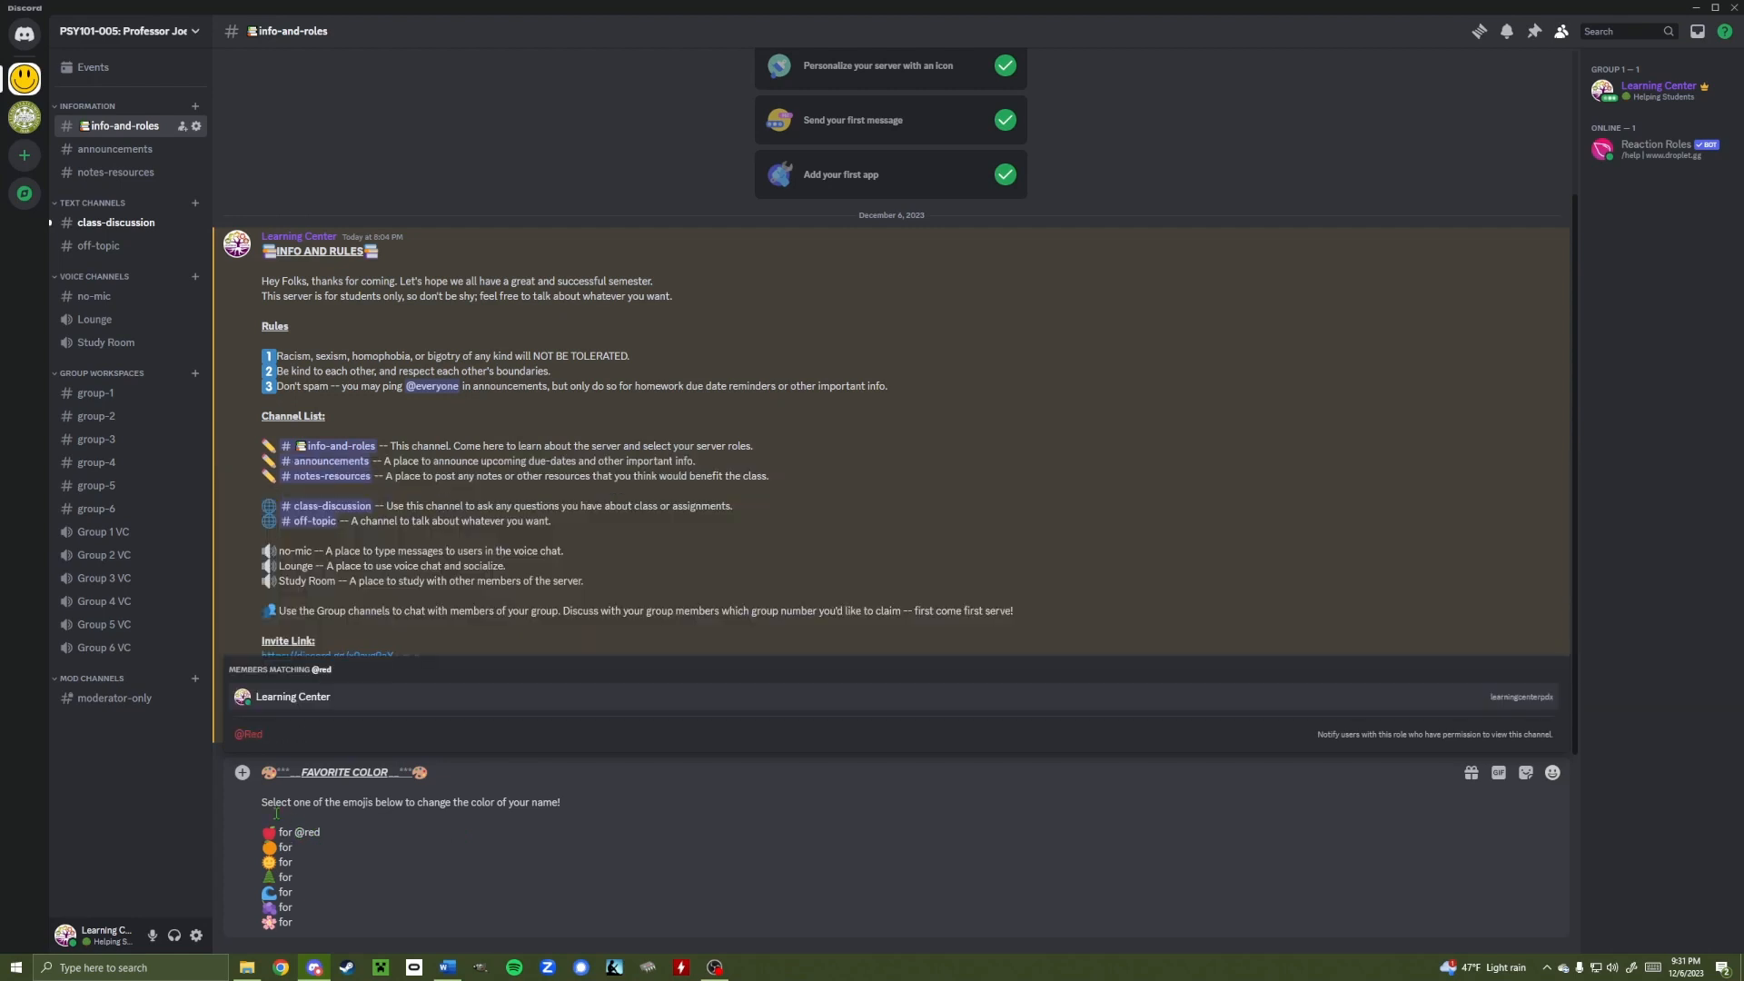
left_click(258, 741)
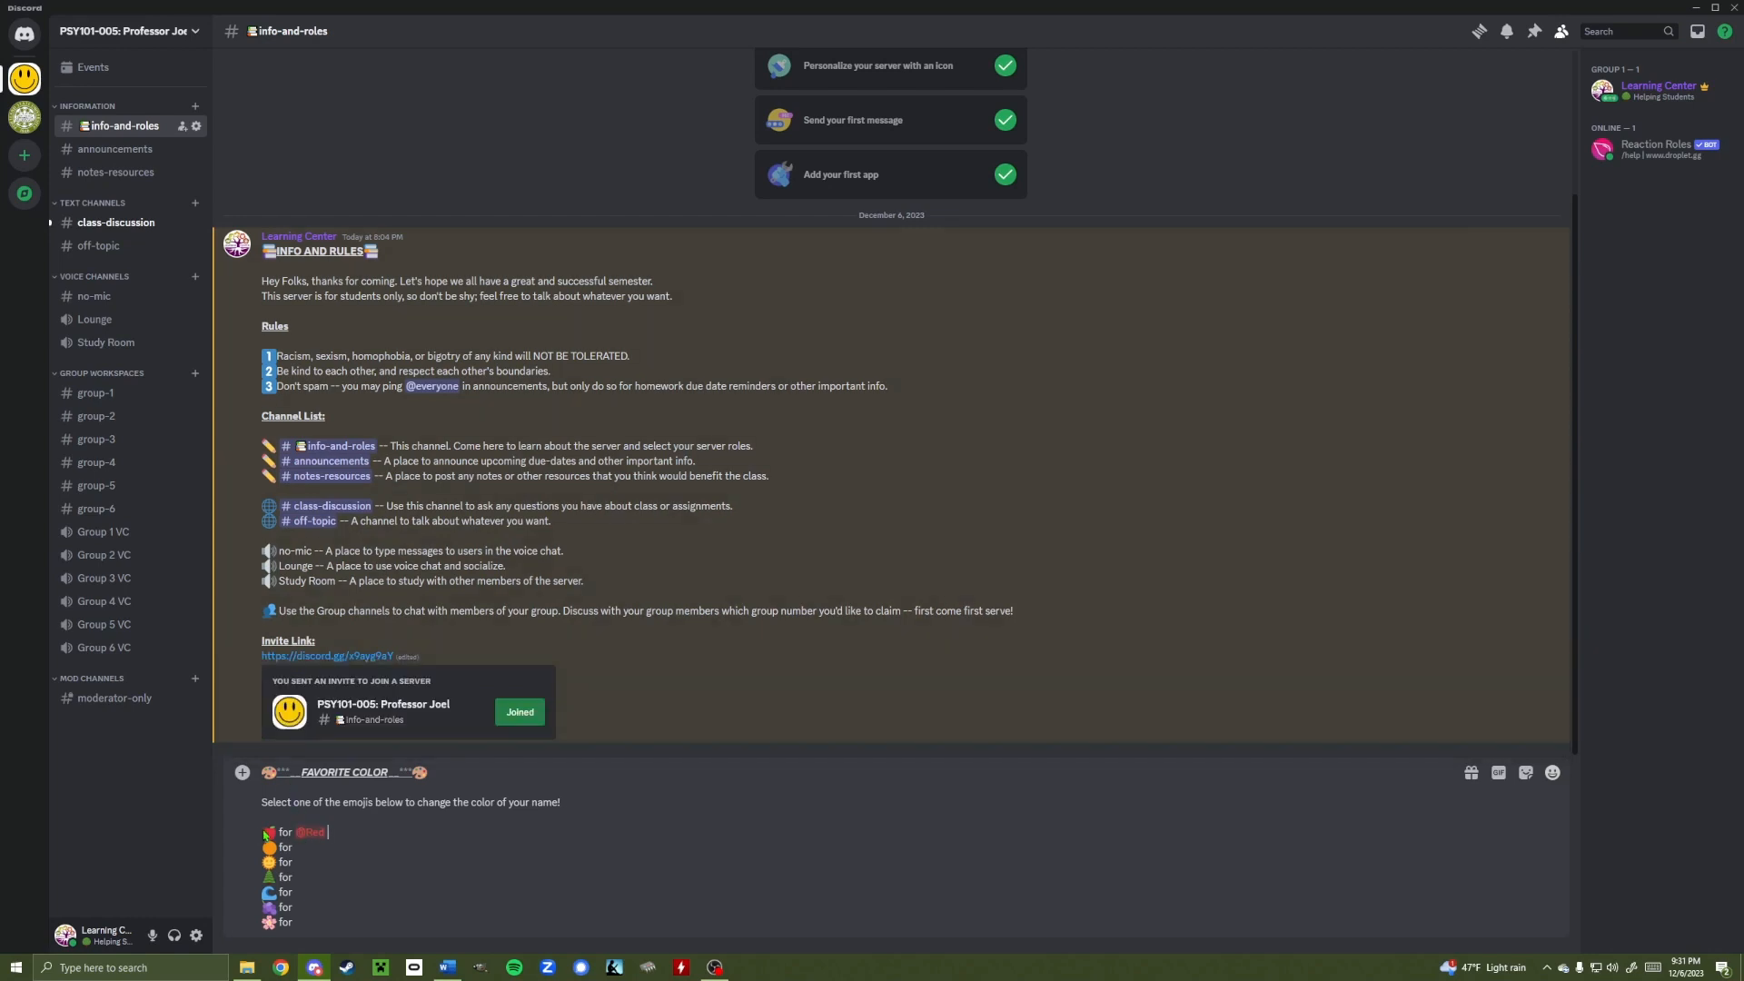
left_click(297, 846)
type("@or")
left_click(309, 709)
left_click(338, 859)
type("@yell")
left_click(298, 742)
left_click(316, 880)
type("@gree")
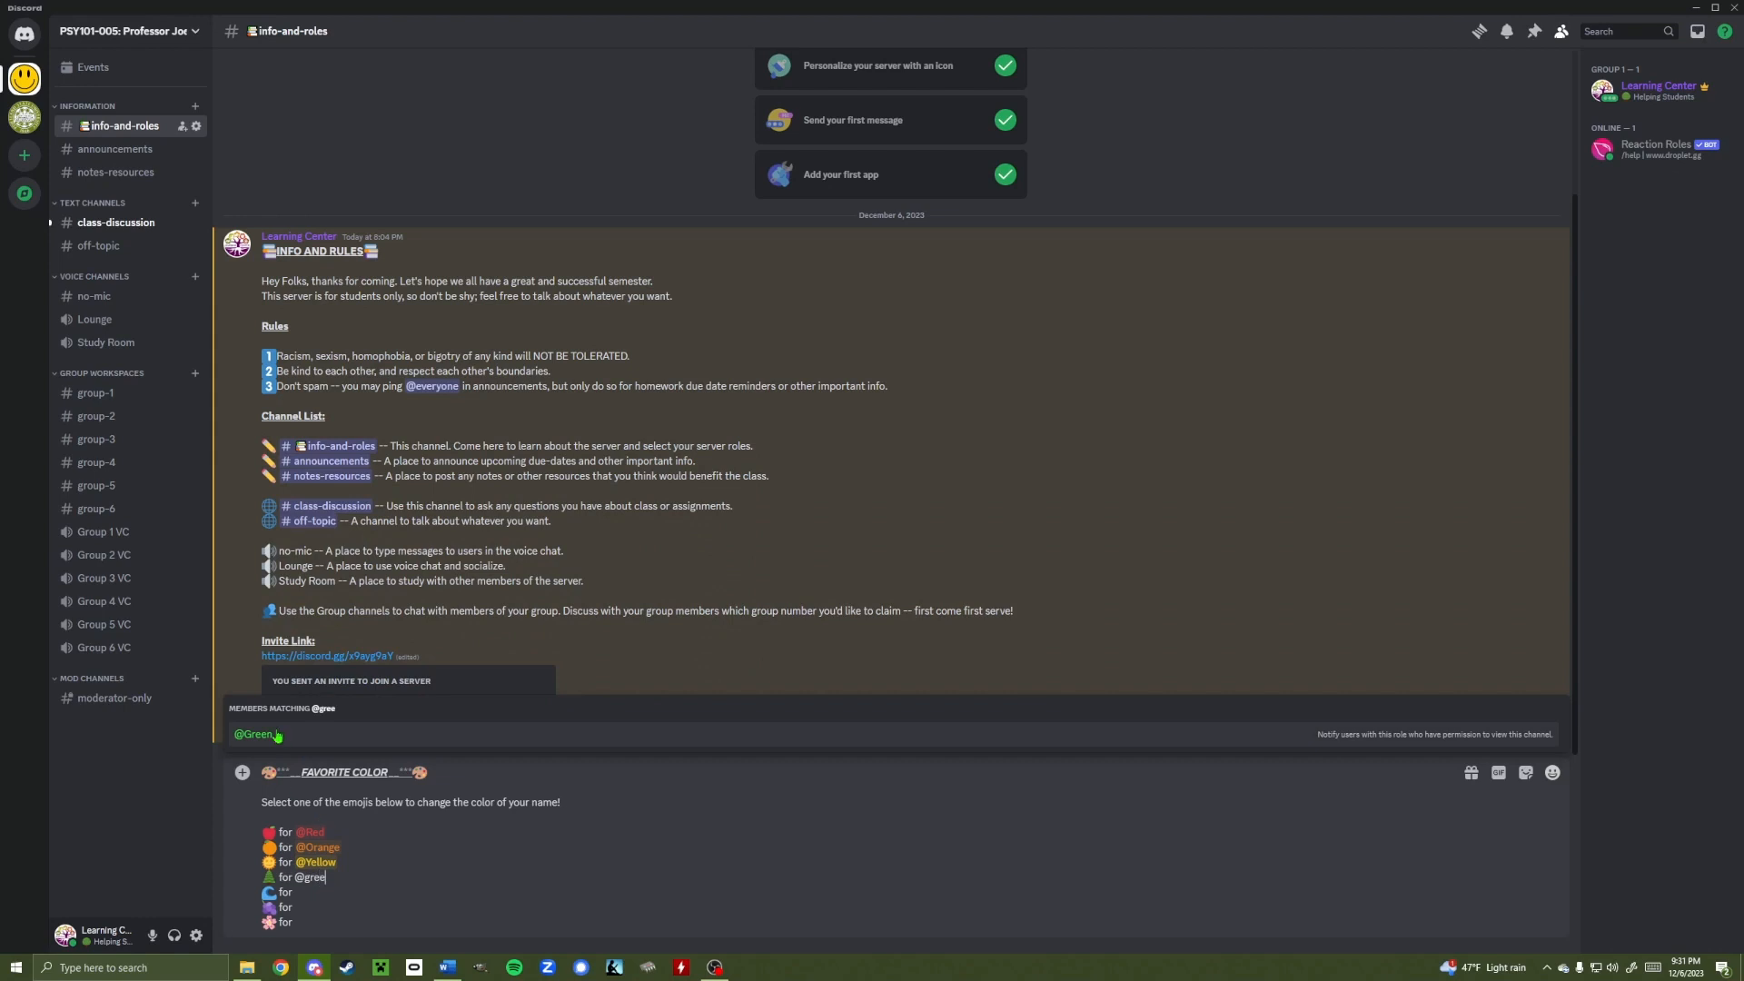
left_click(276, 736)
left_click(356, 889)
type("@blue")
left_click(272, 736)
left_click(329, 908)
type("@purp")
left_click(273, 736)
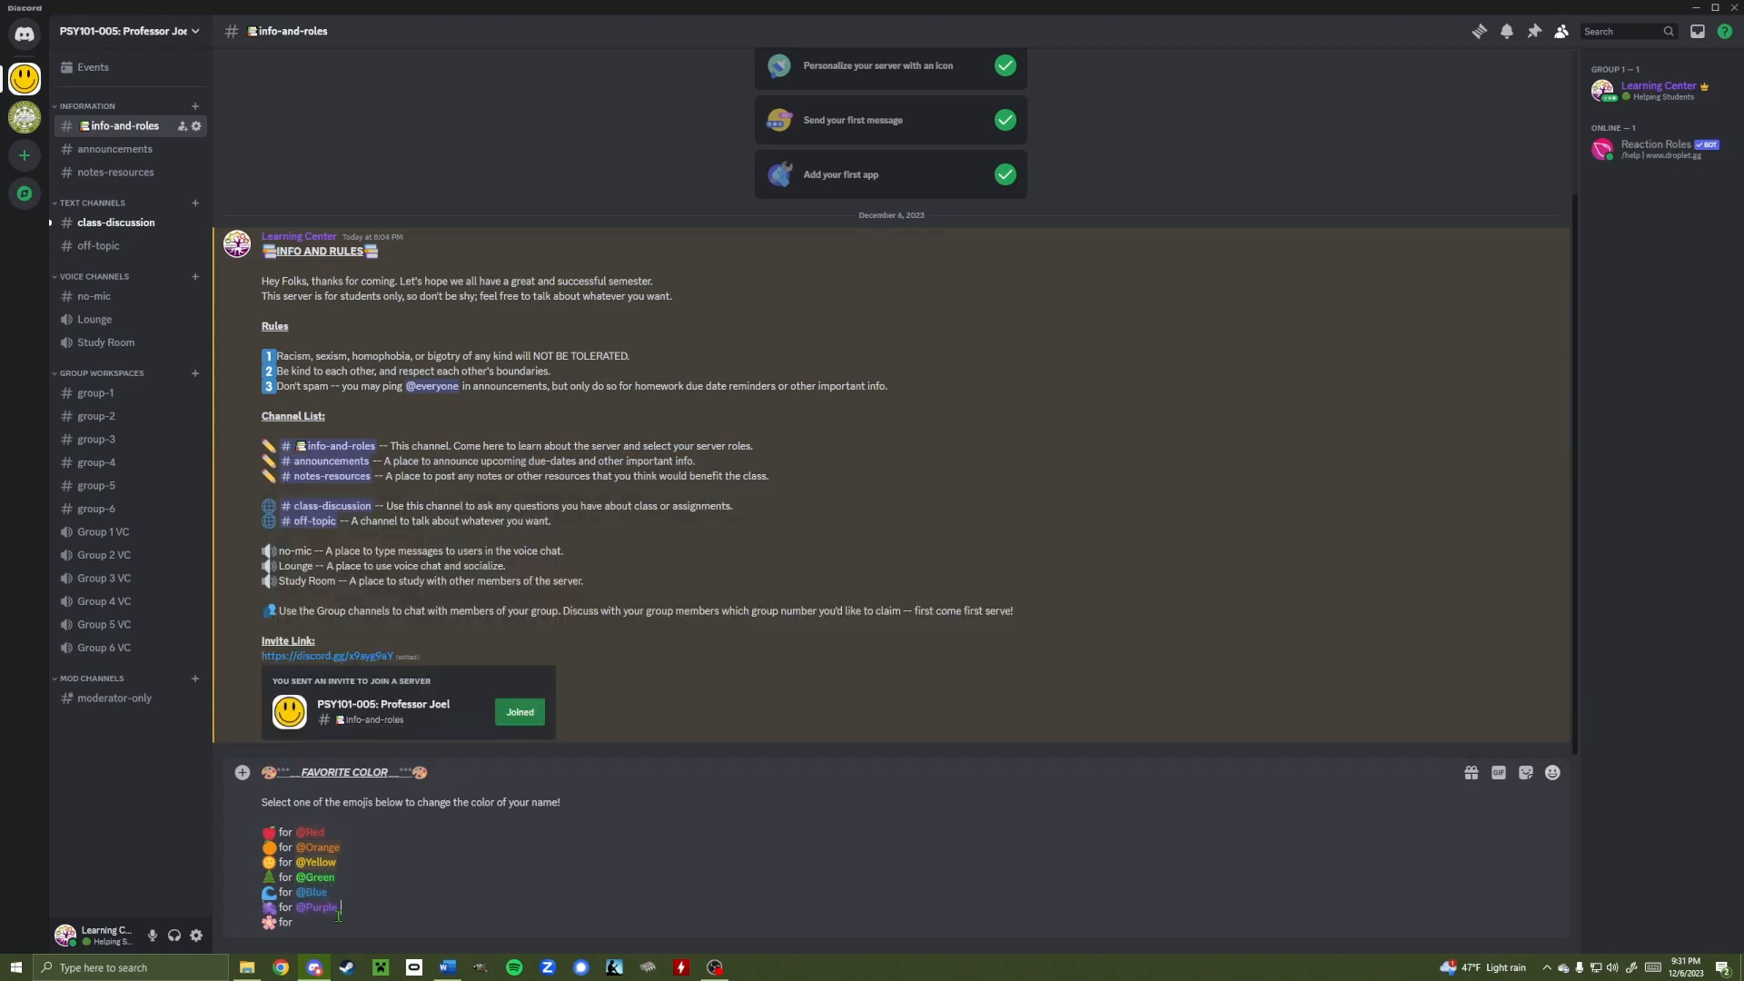
left_click(309, 922)
type("@pink")
left_click(297, 737)
left_click(360, 914)
key("BackSpace")
key("Return")
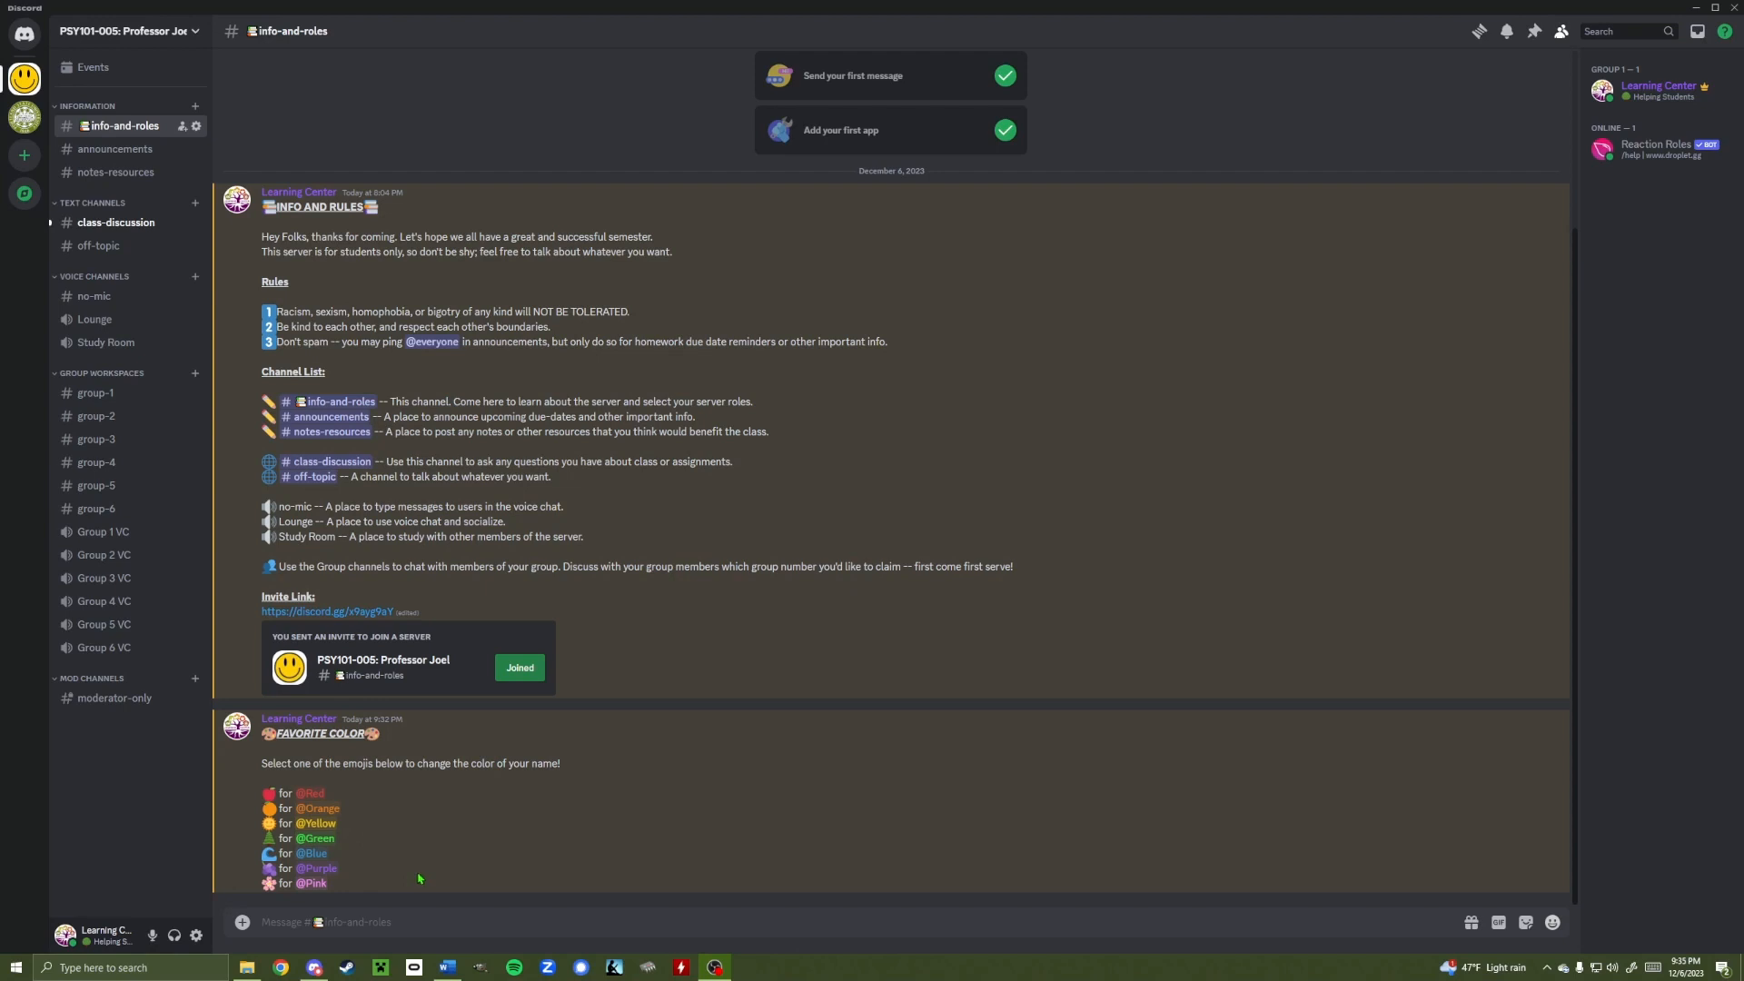
left_click(328, 924)
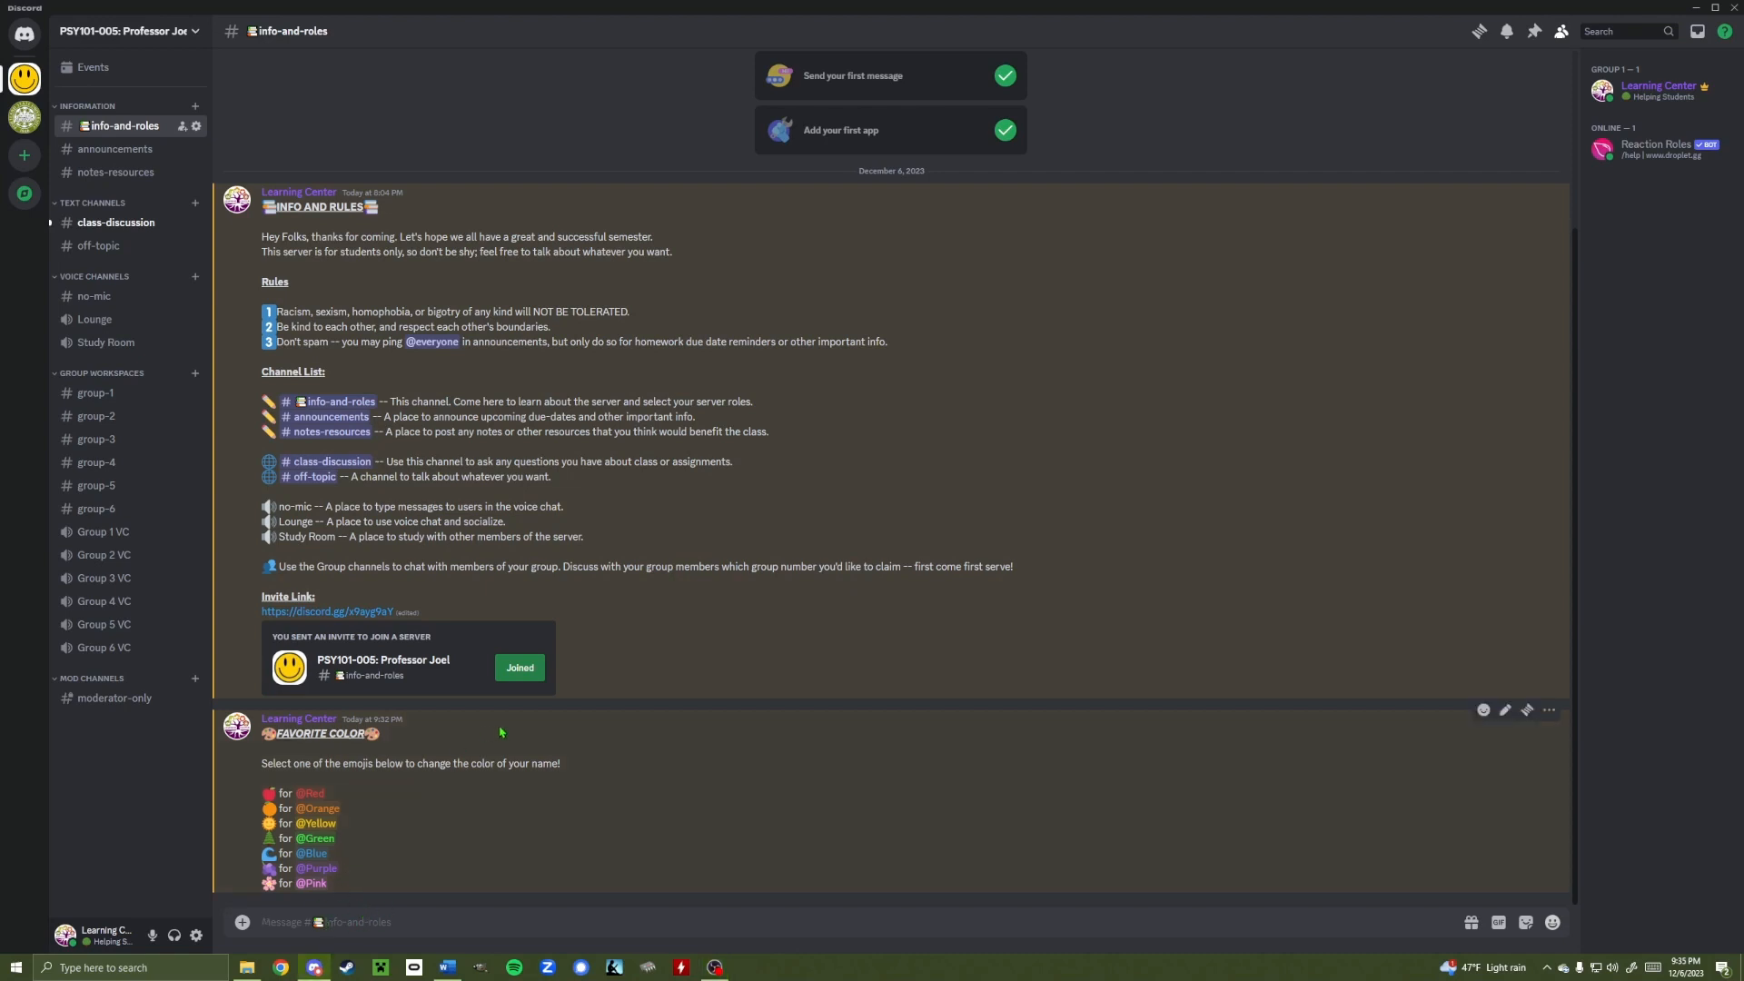
type("/")
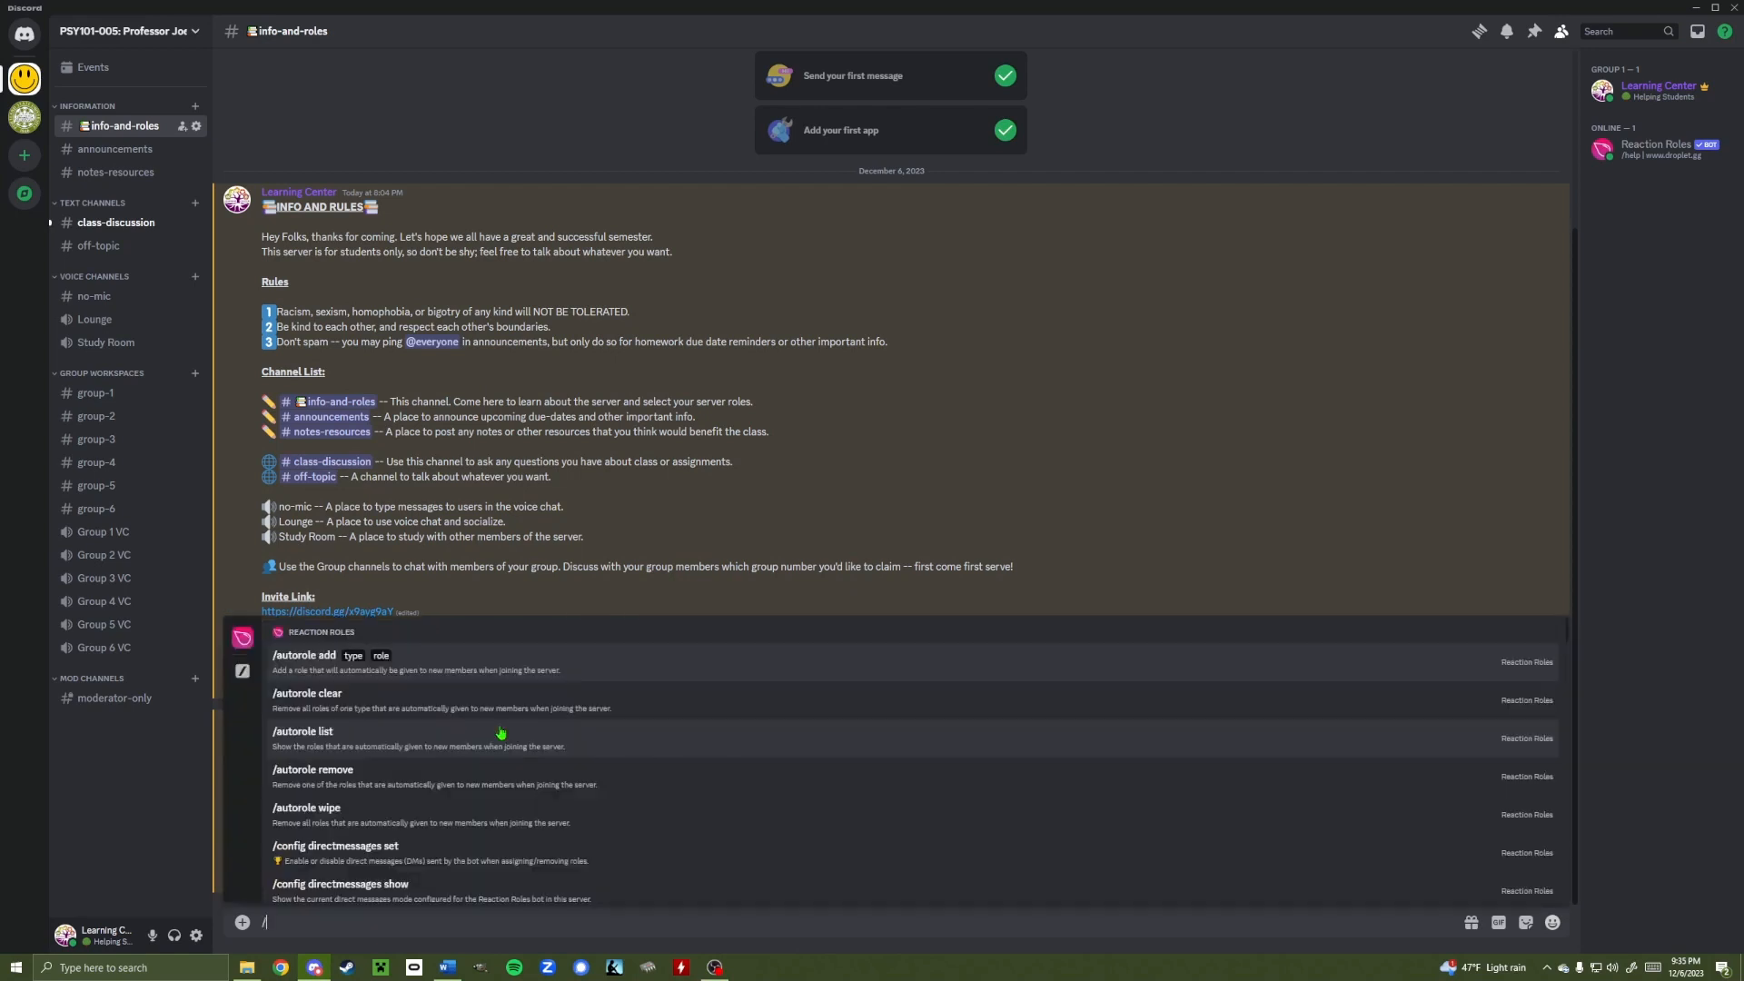
type("rea")
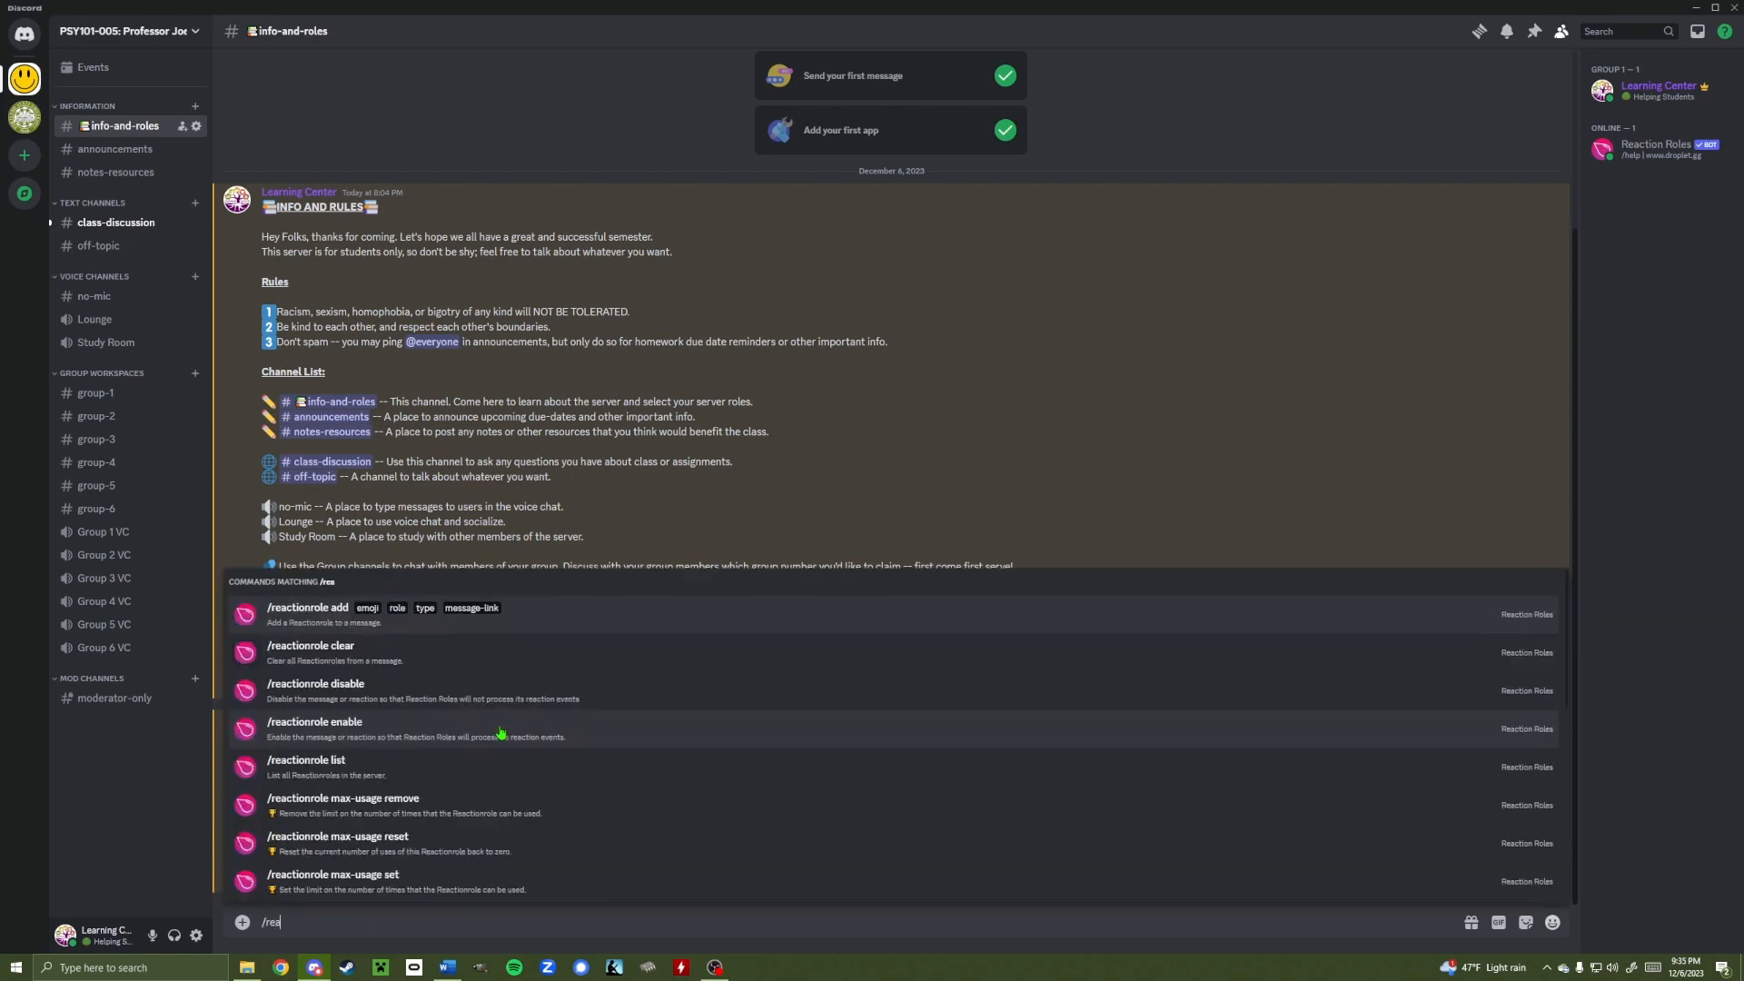
type("ctionrole add")
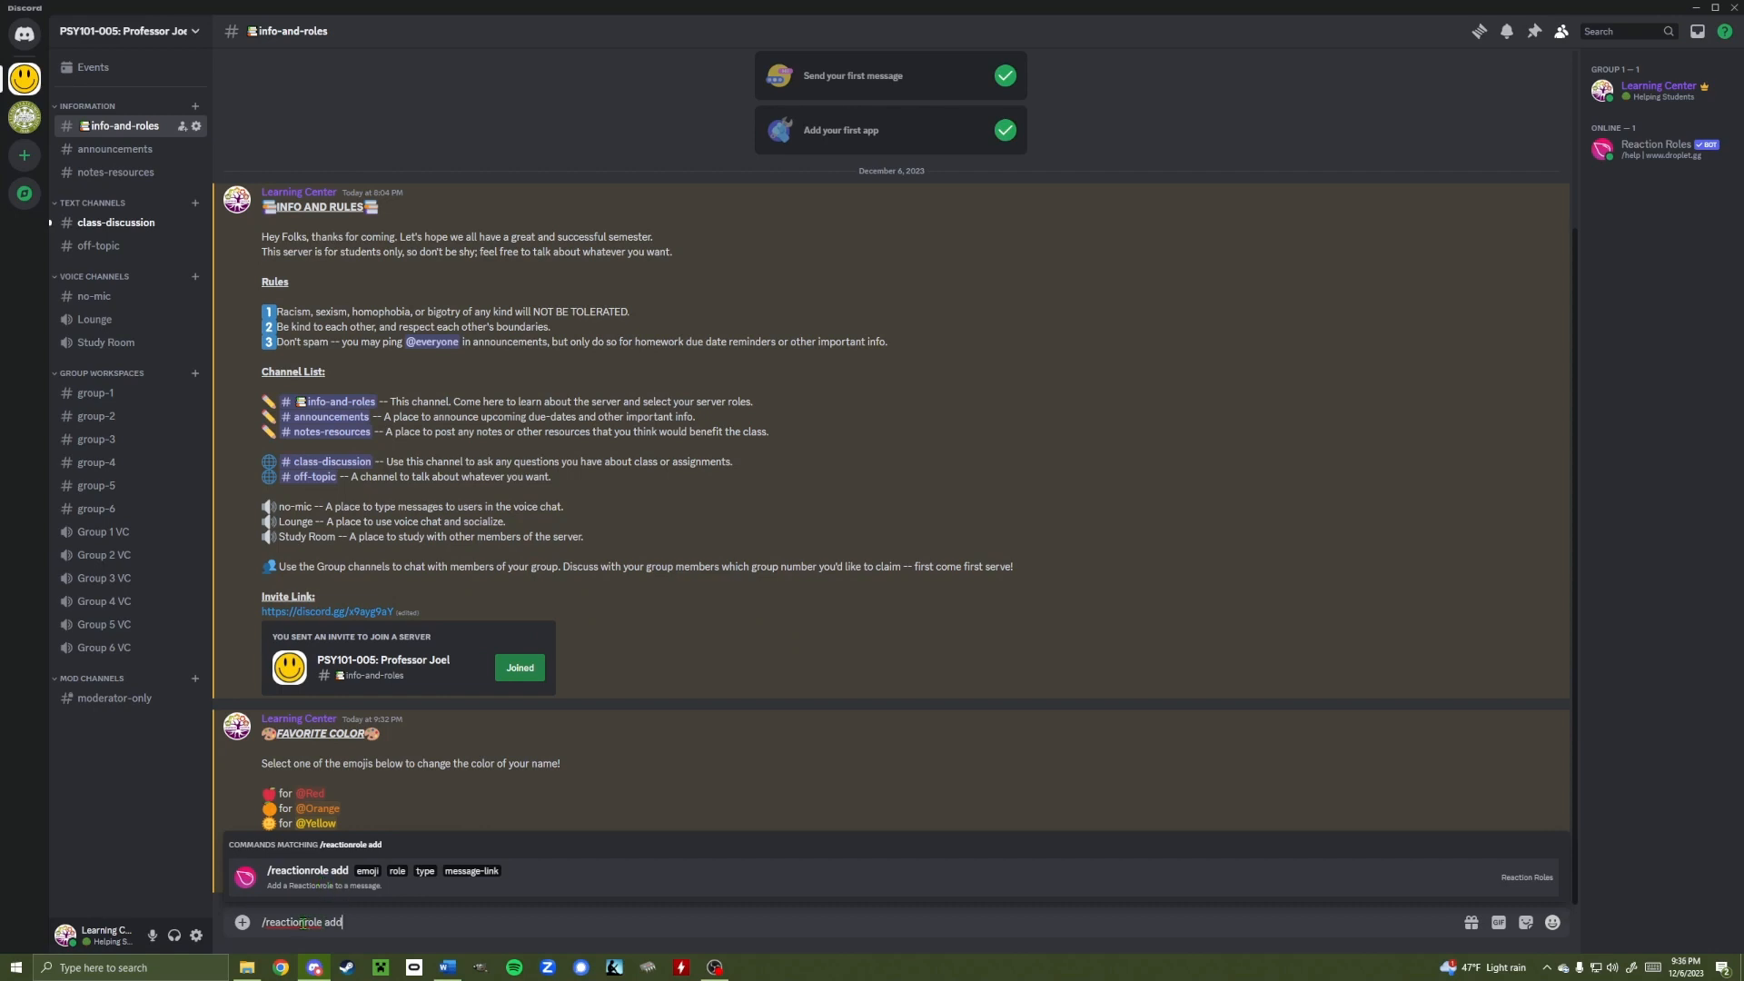
left_click(311, 877)
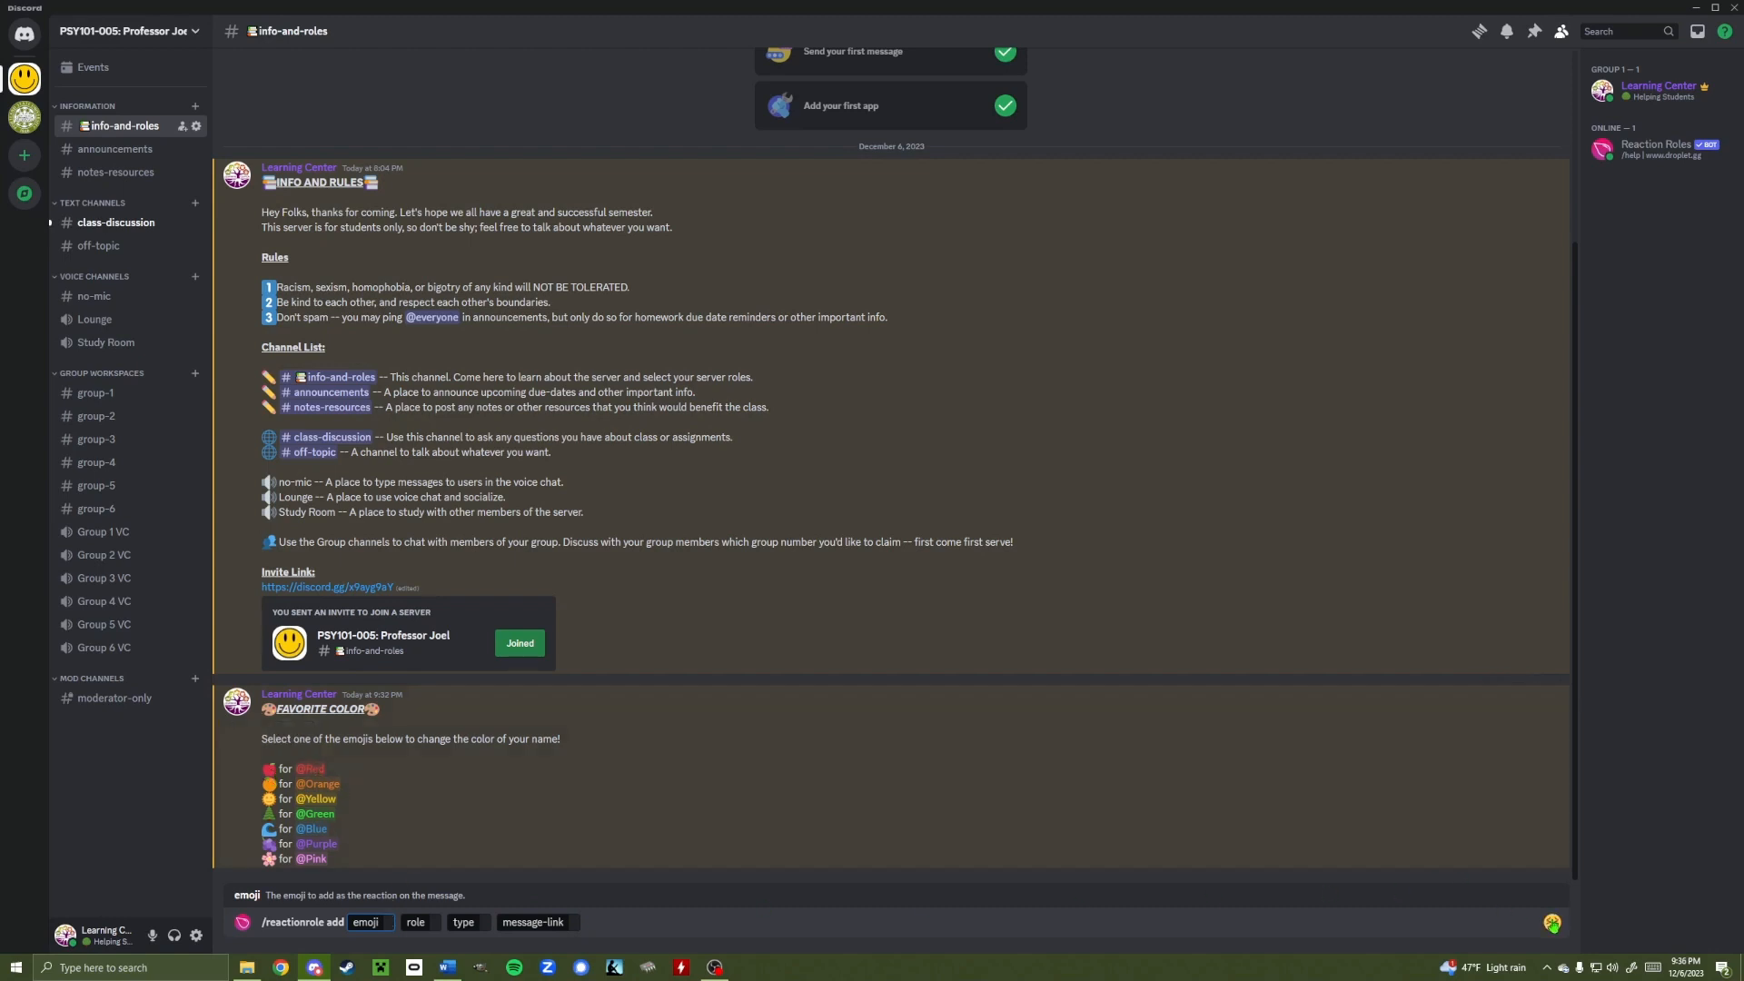
left_click(1552, 921)
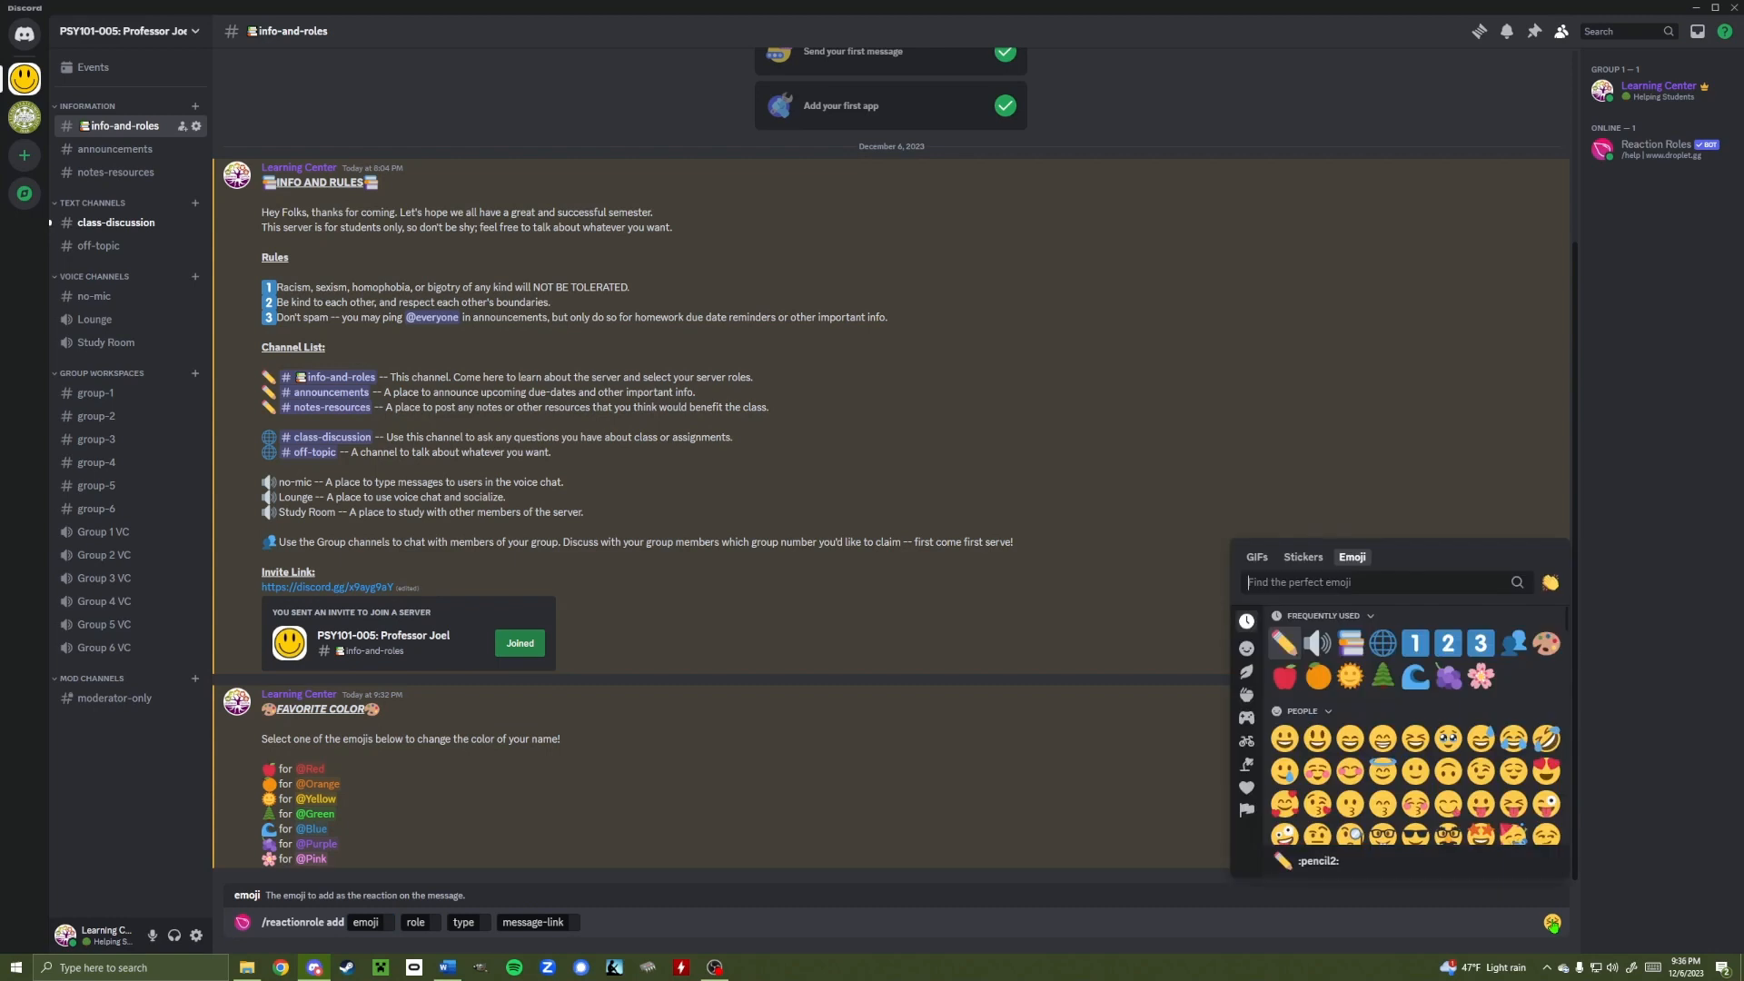
left_click(1285, 676)
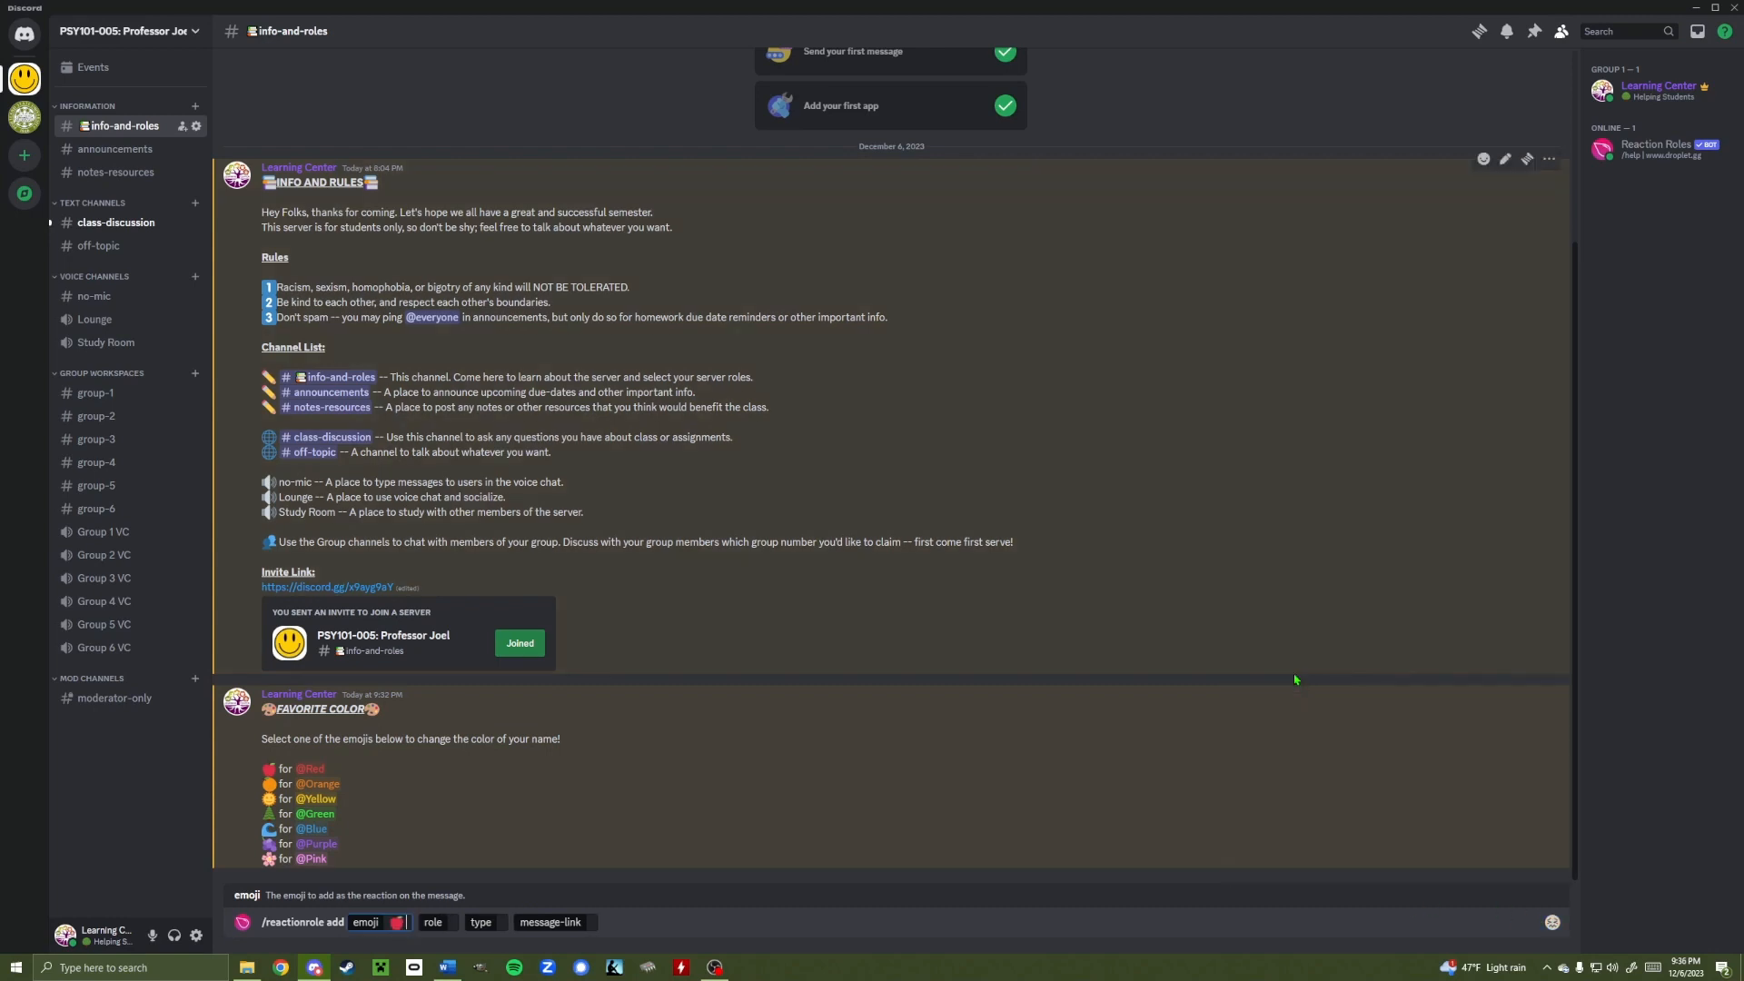
left_click(452, 921)
type("red")
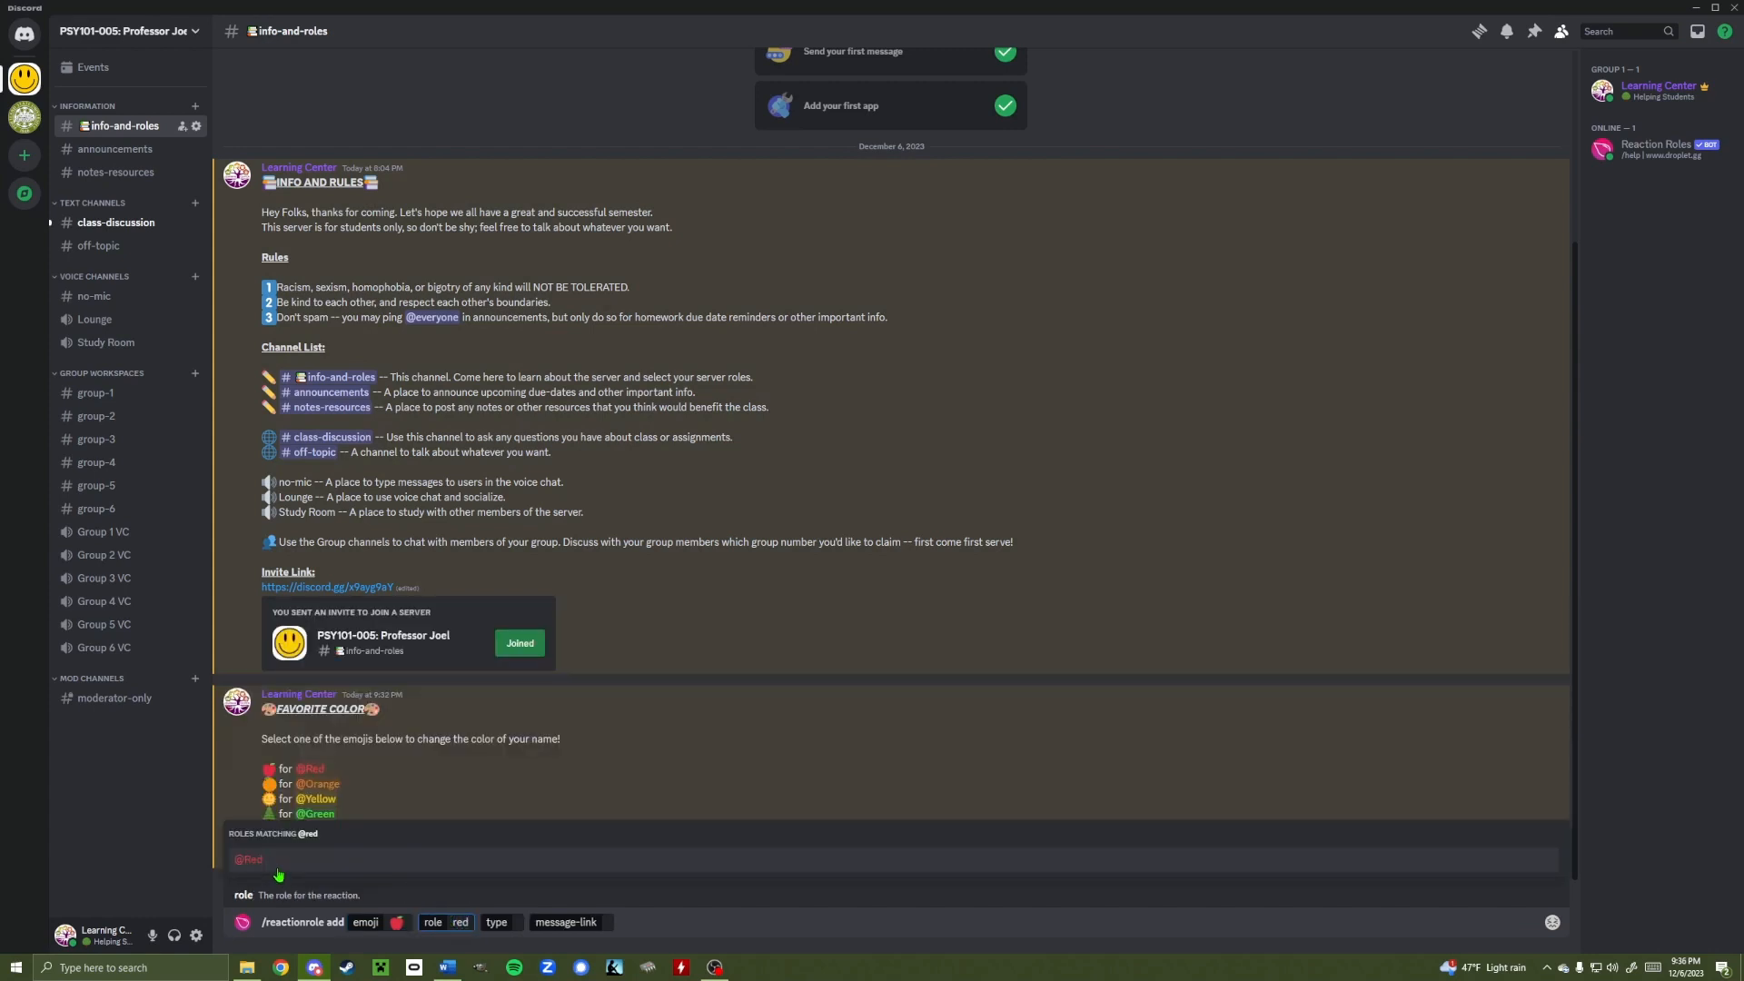
left_click(278, 870)
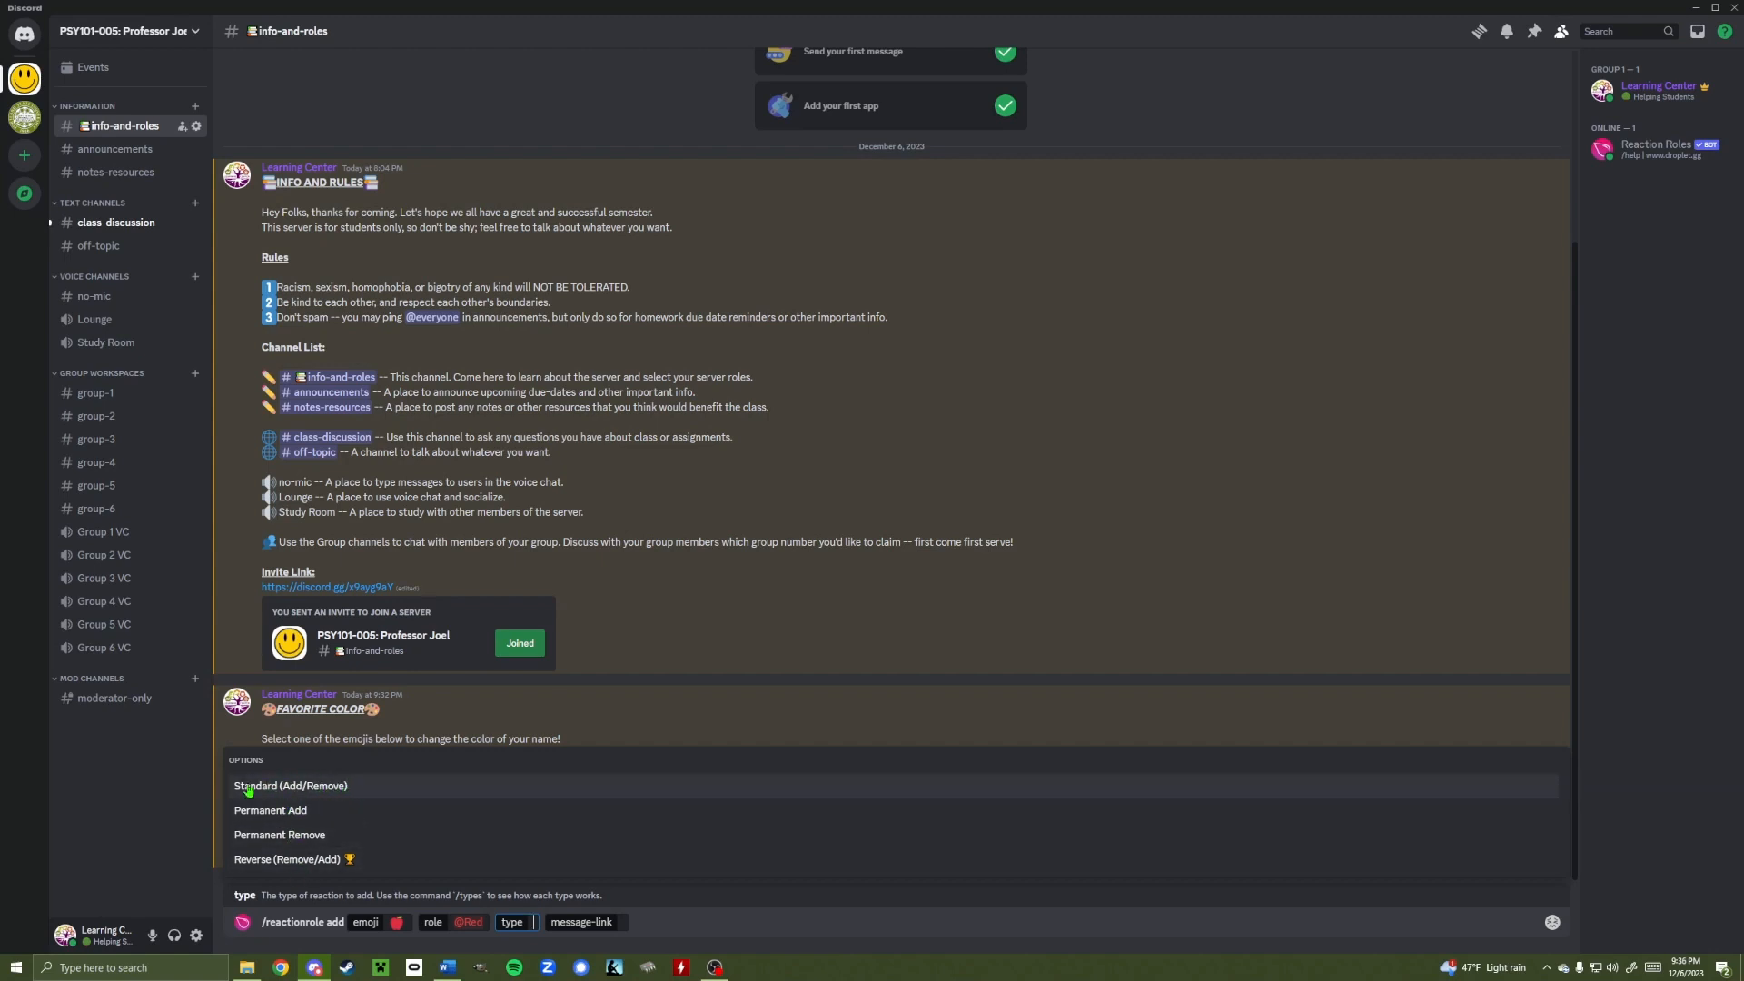
left_click(338, 786)
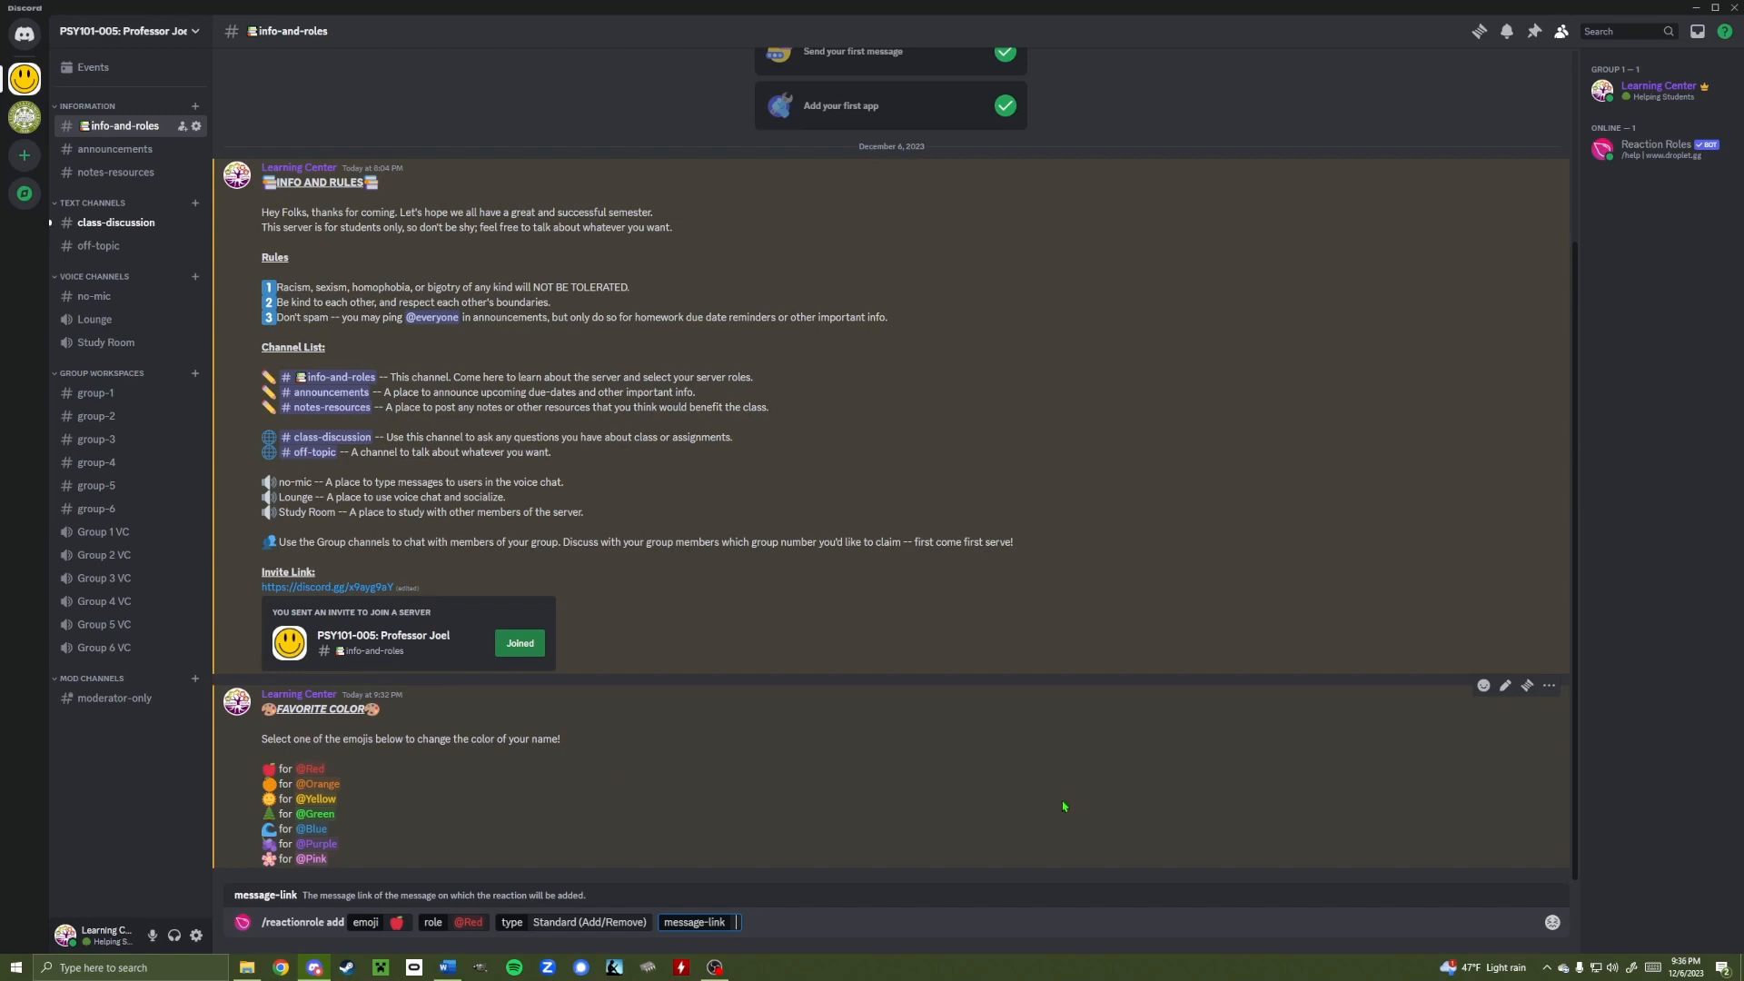
Copy the FAVORITE COLOR message link into the command and send it
left_click(1548, 688)
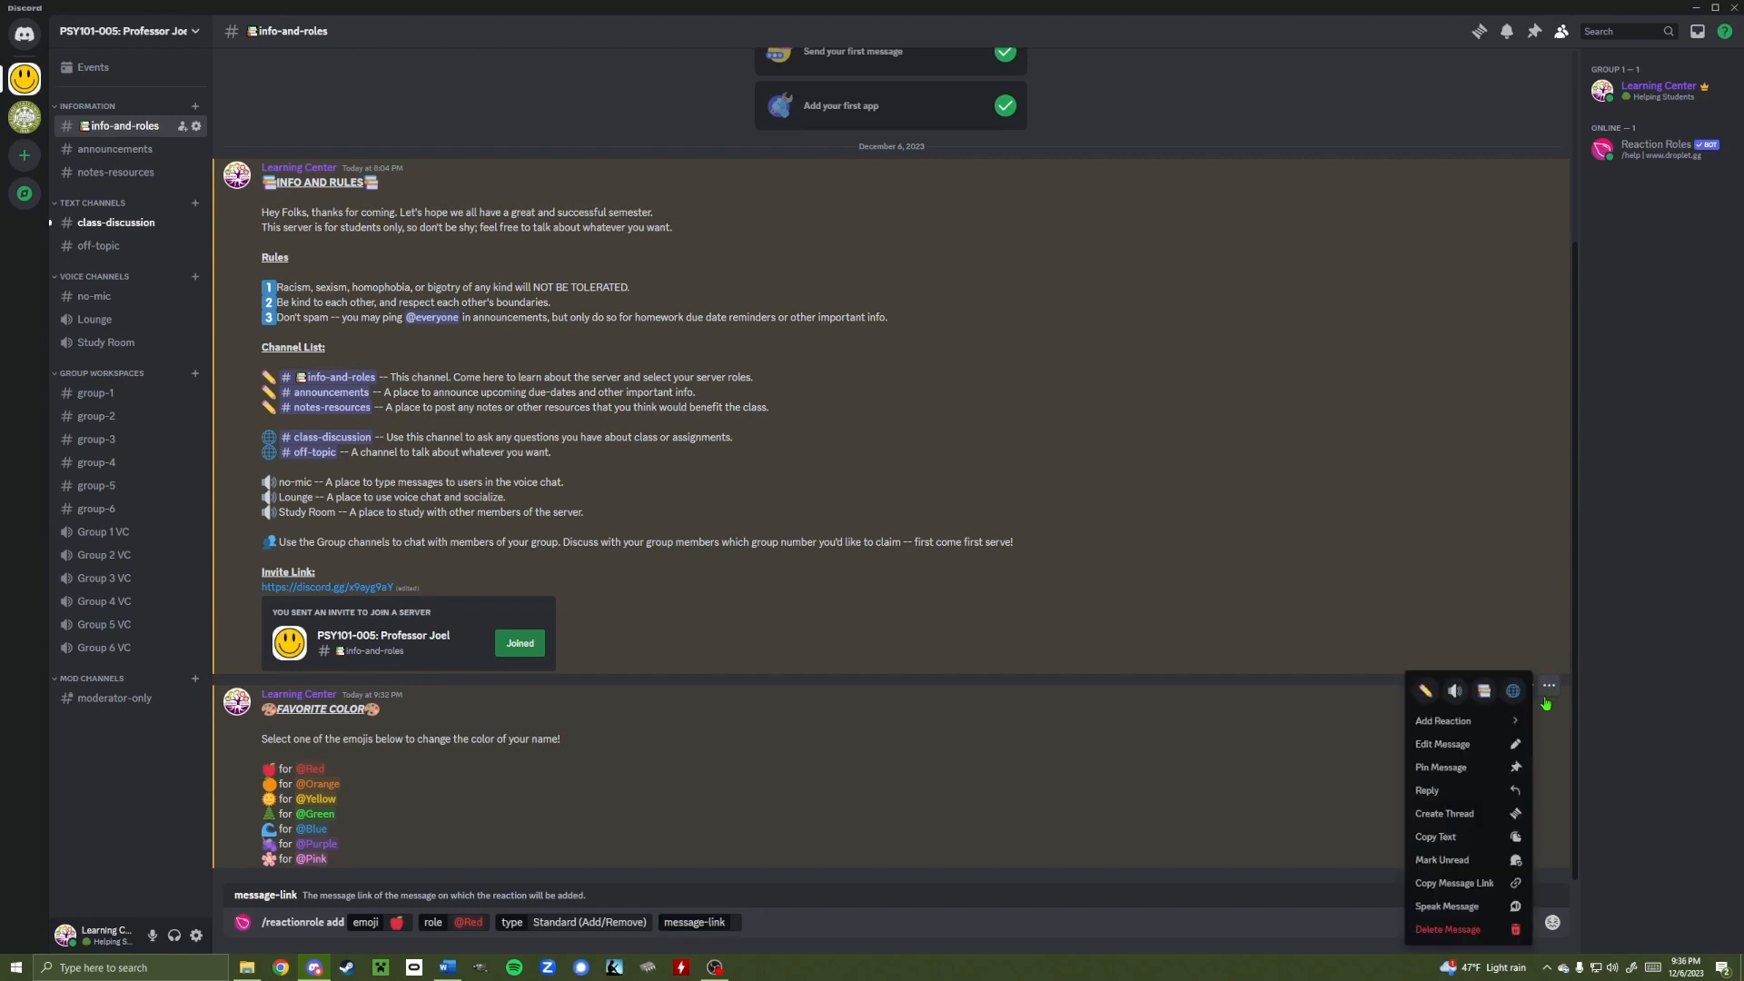
left_click(1457, 885)
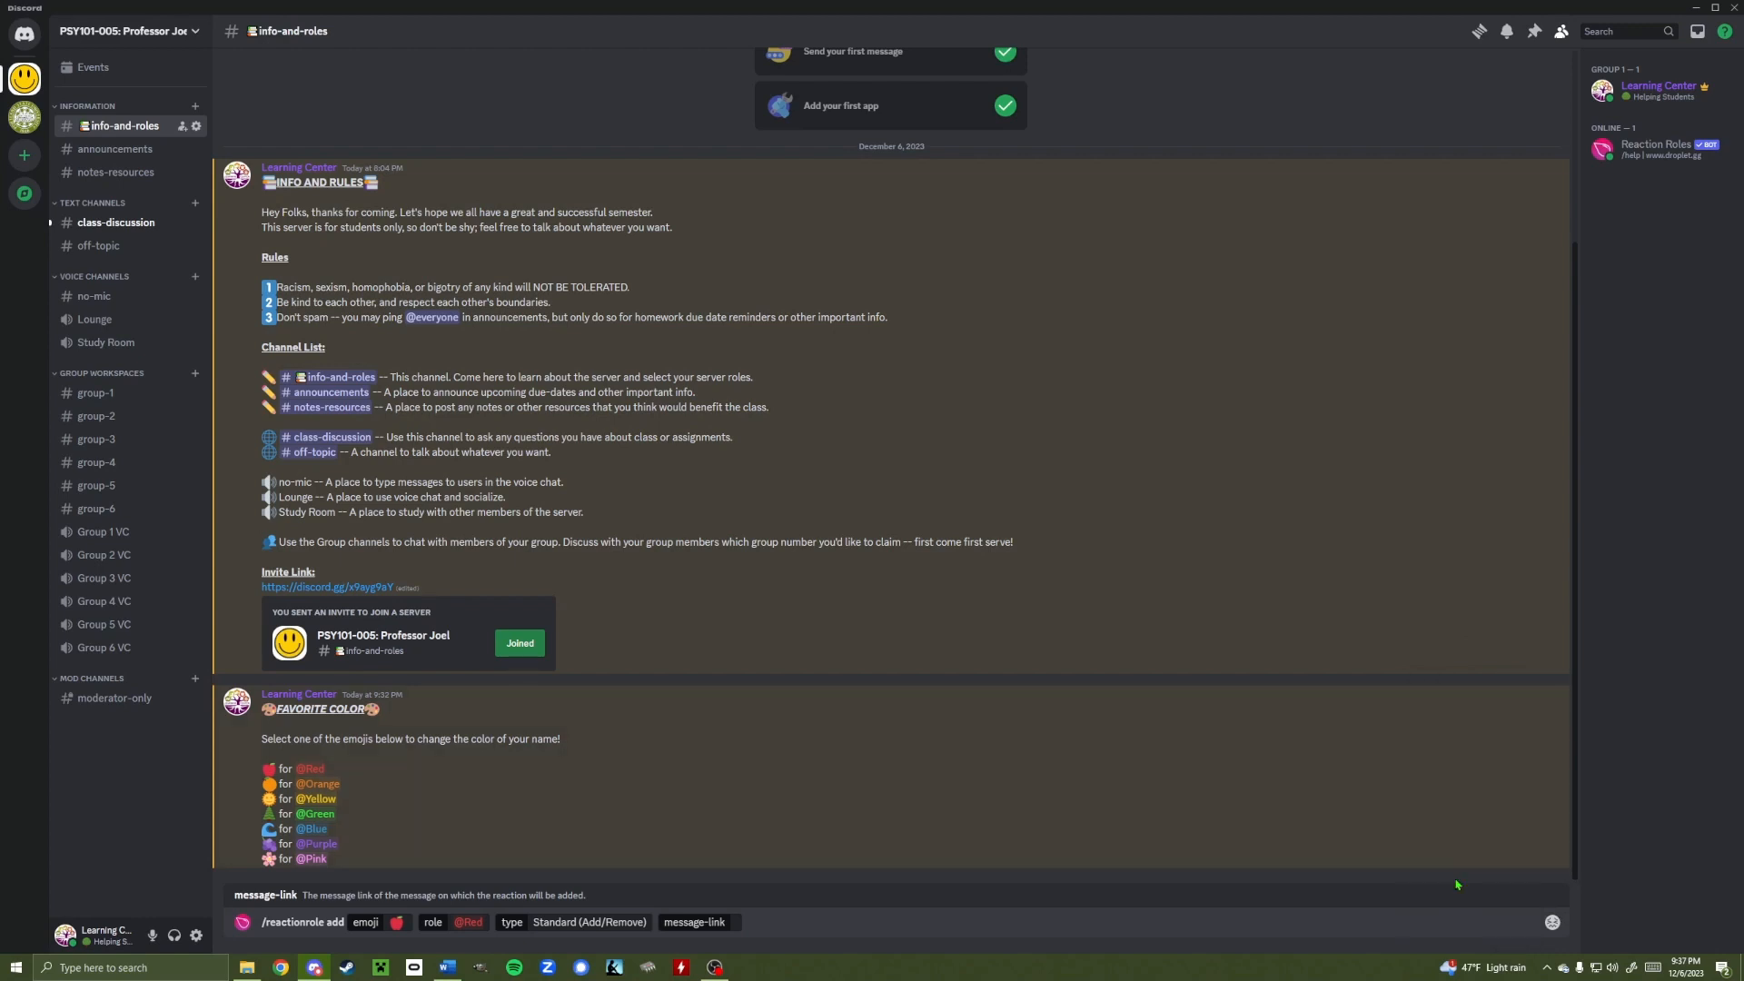
left_click(736, 922)
key("ctrl+v")
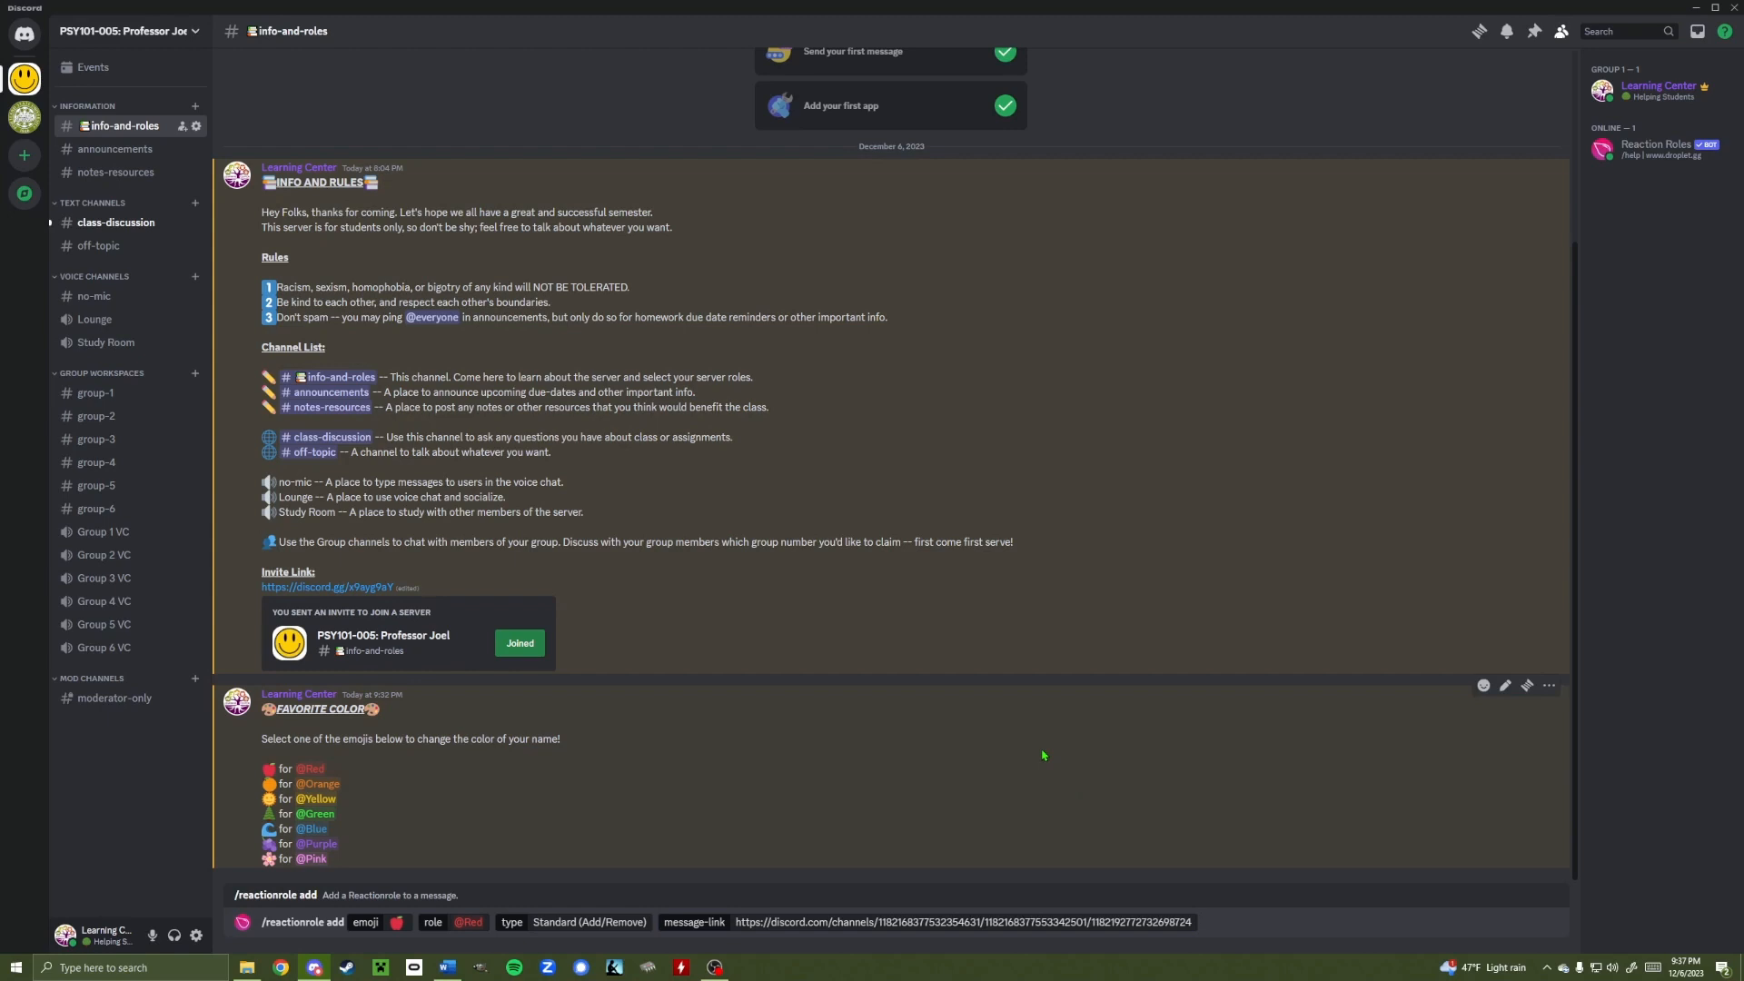
key("Return")
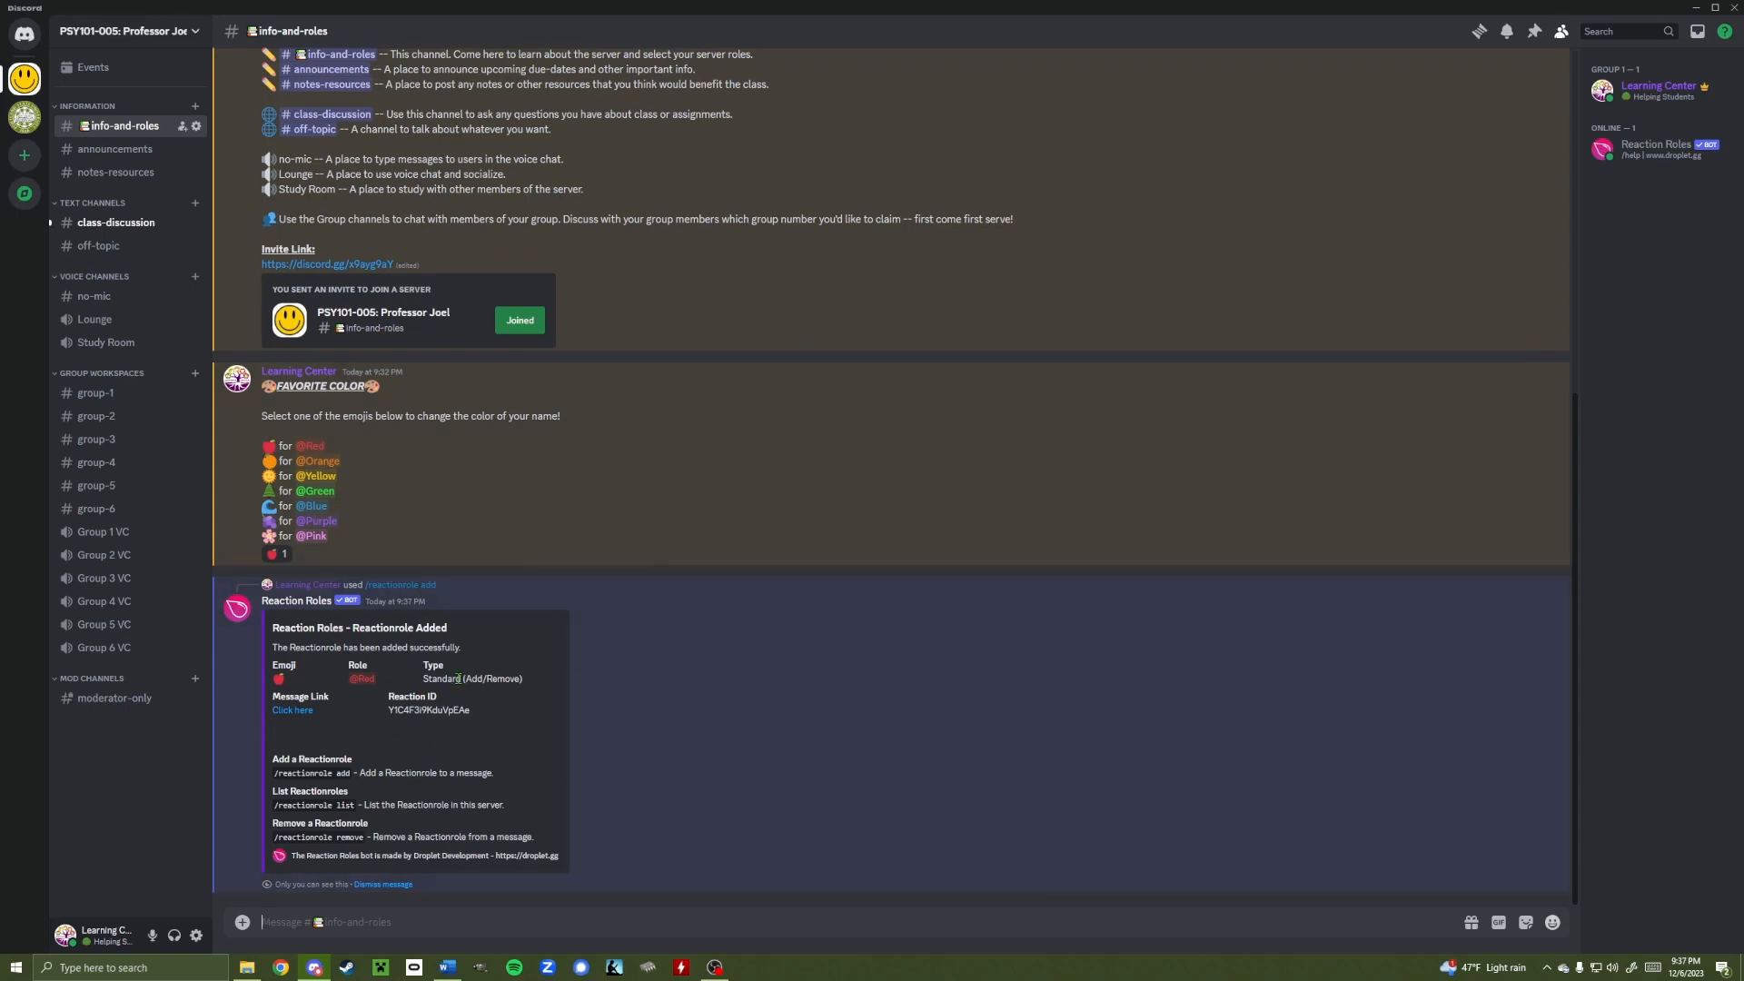
left_click(399, 885)
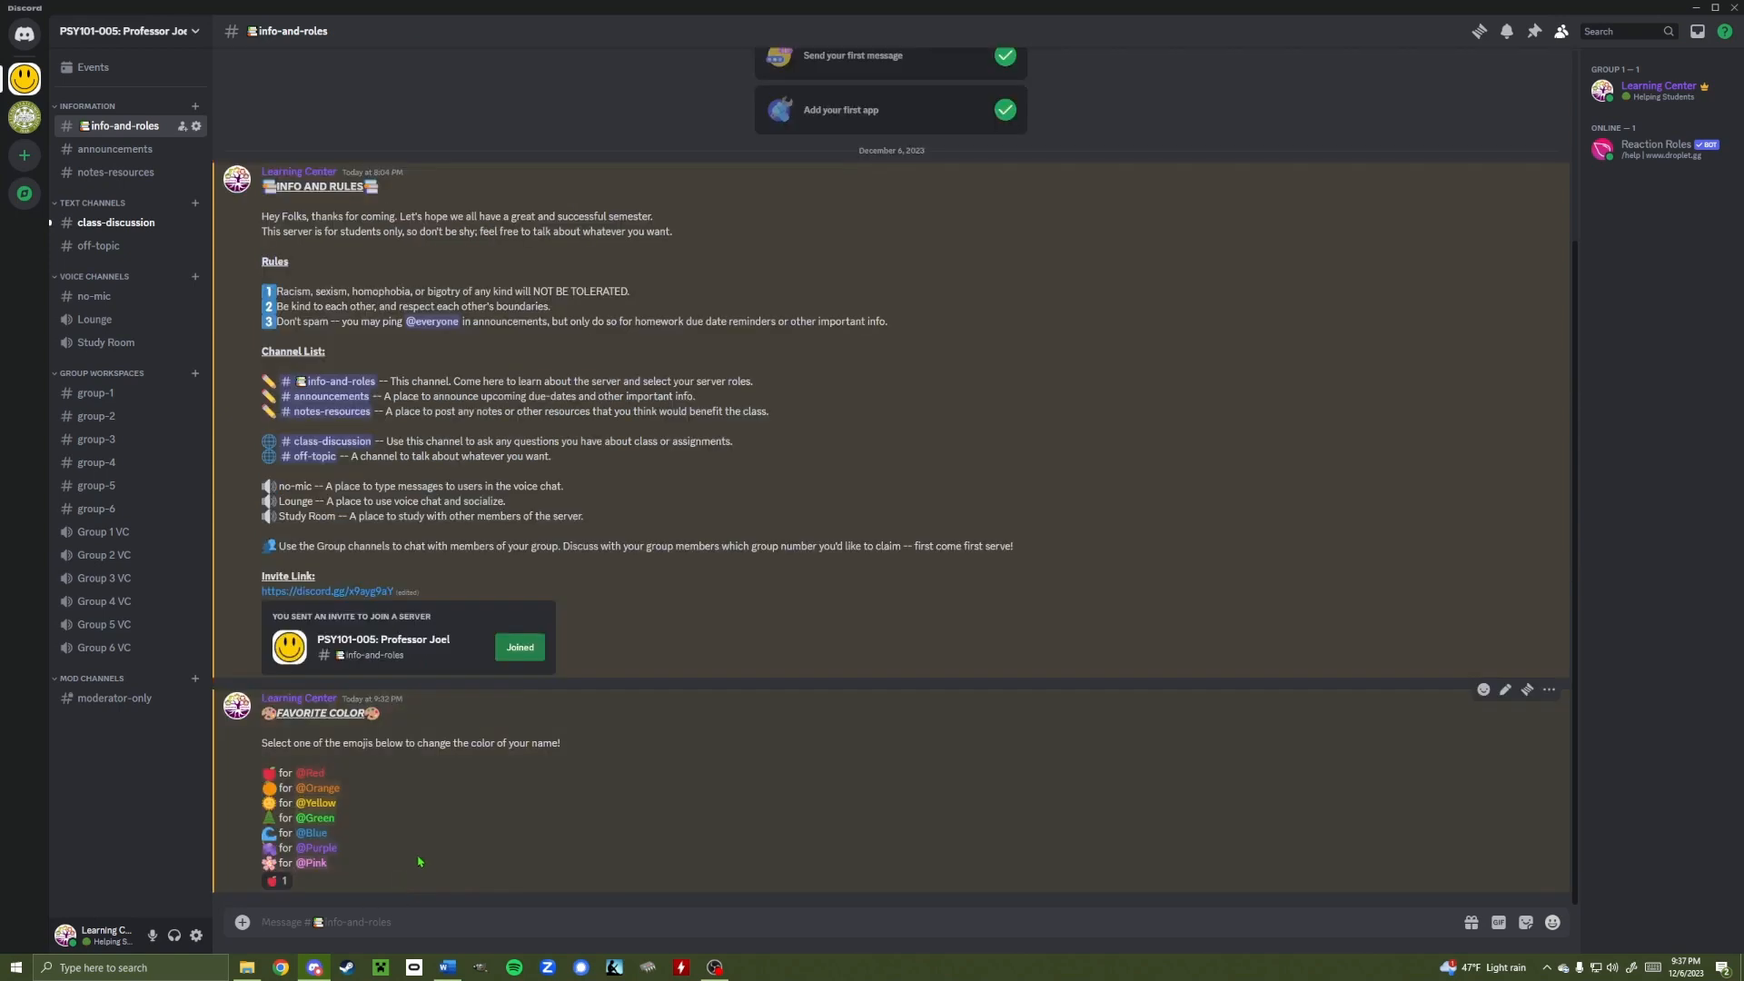
left_click(1667, 89)
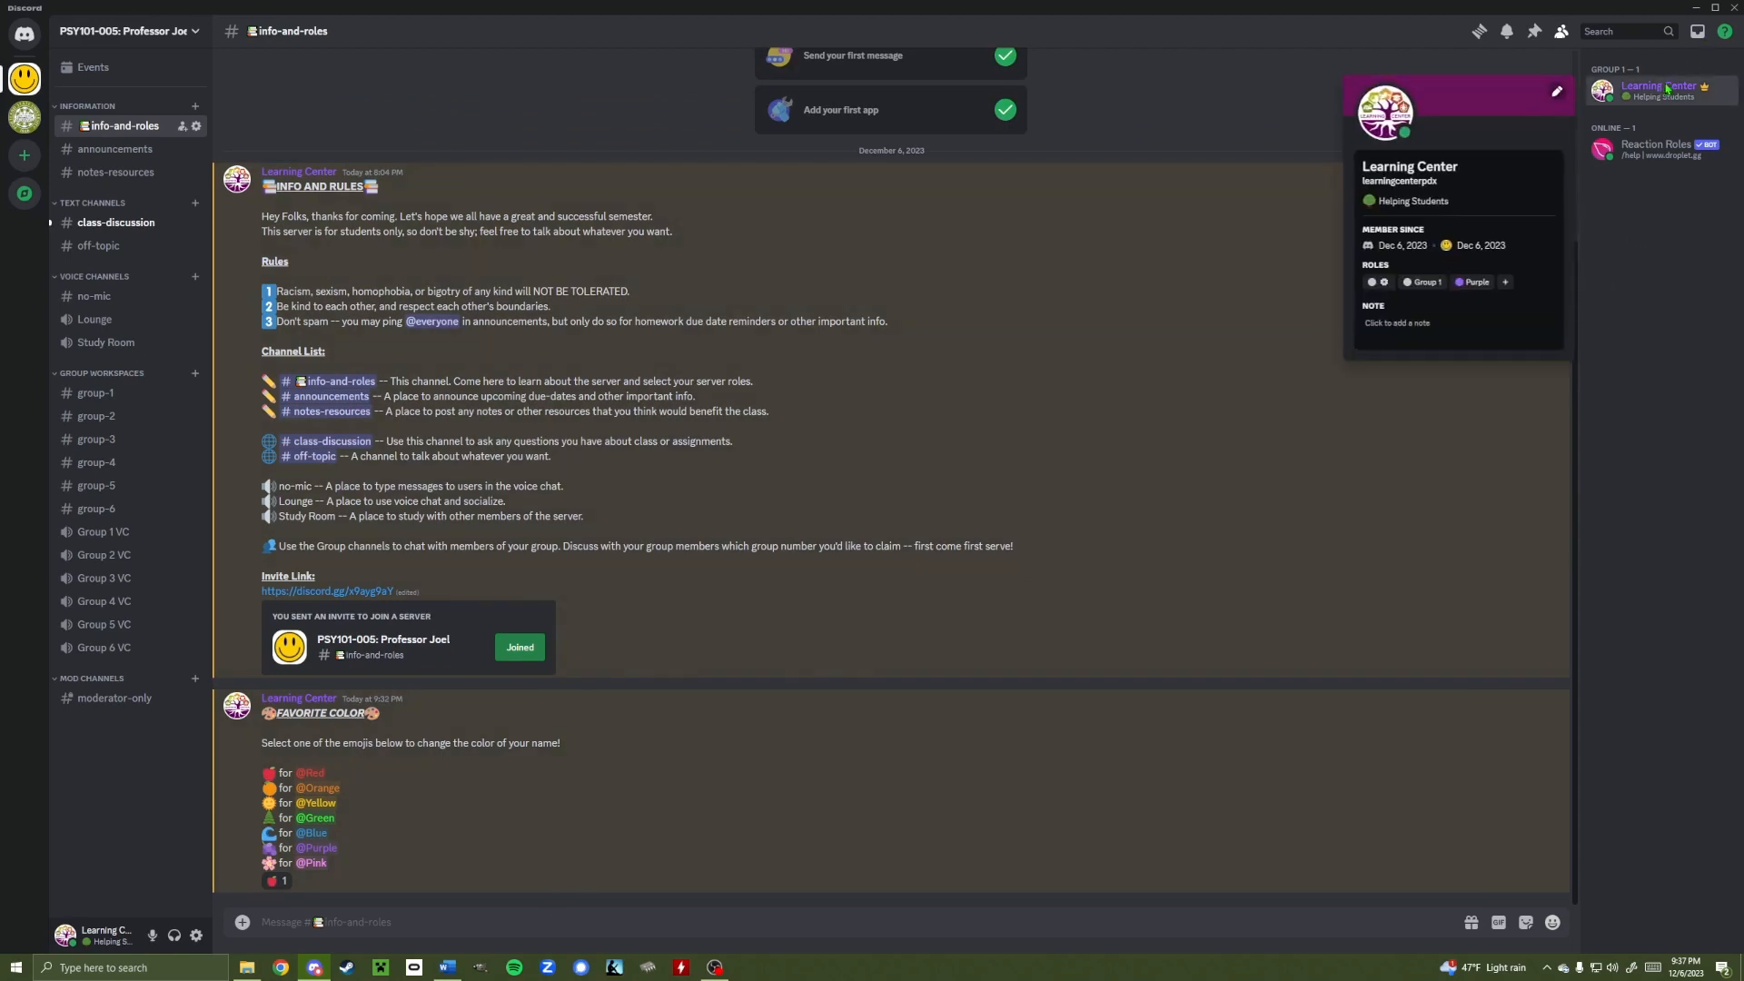
left_click(1459, 282)
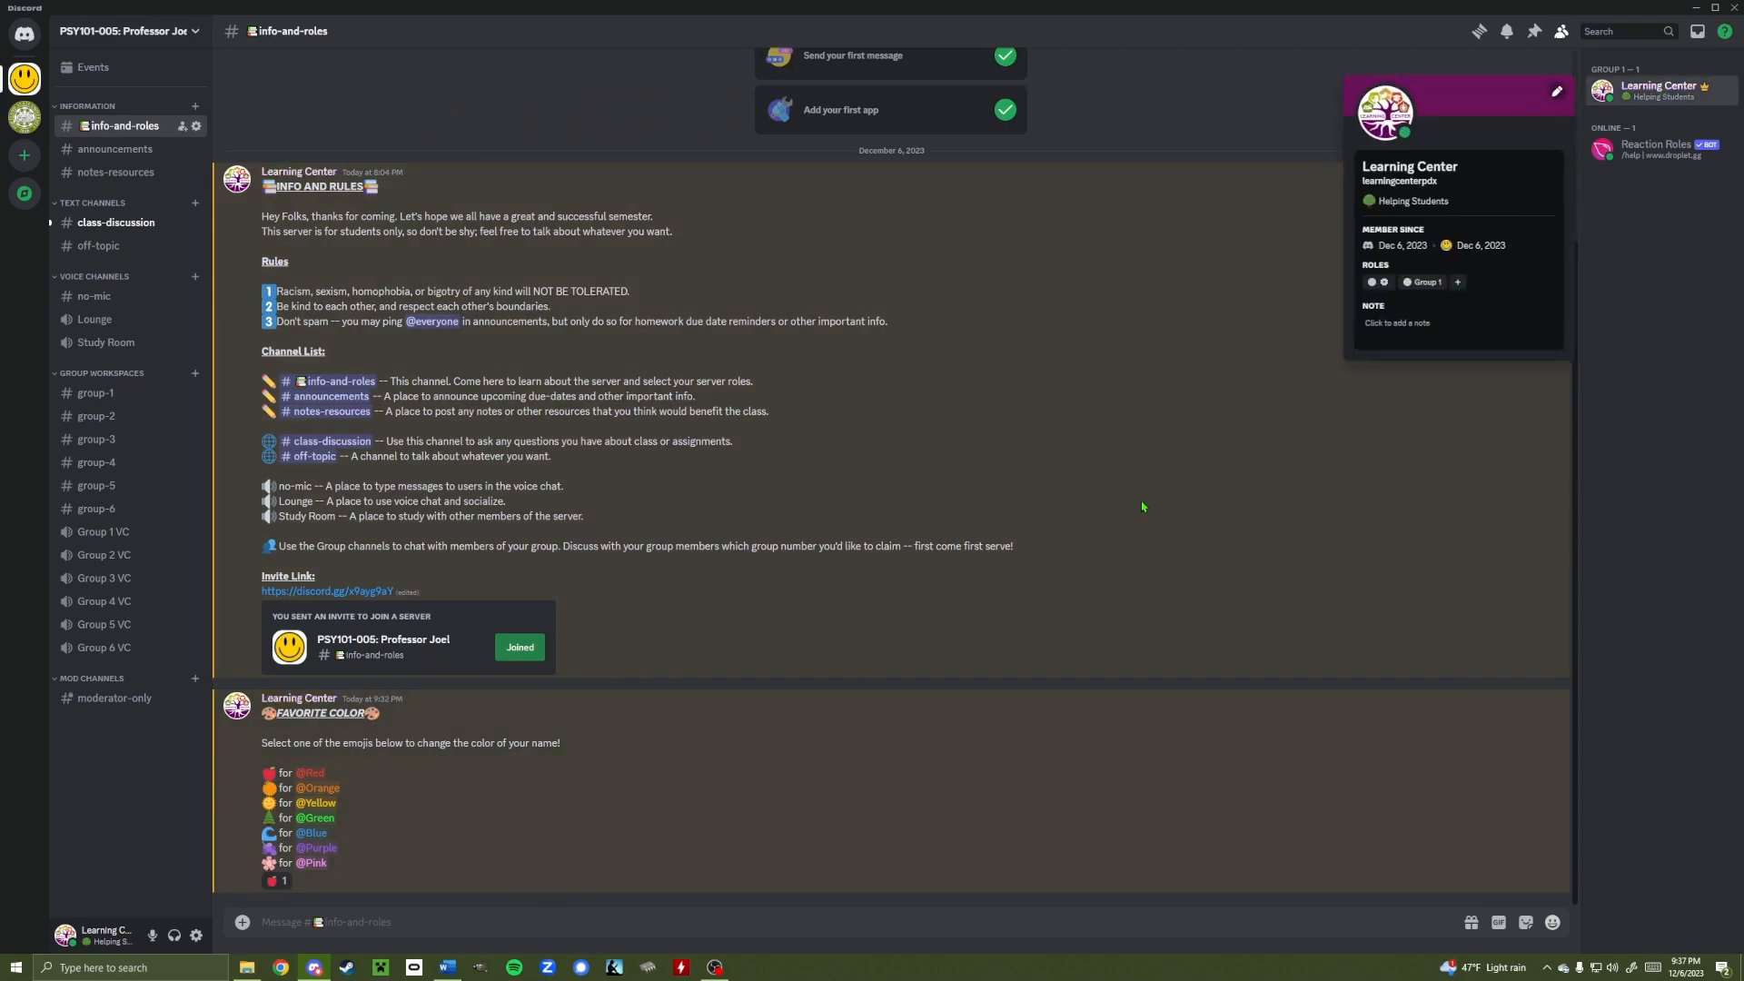
left_click(1141, 499)
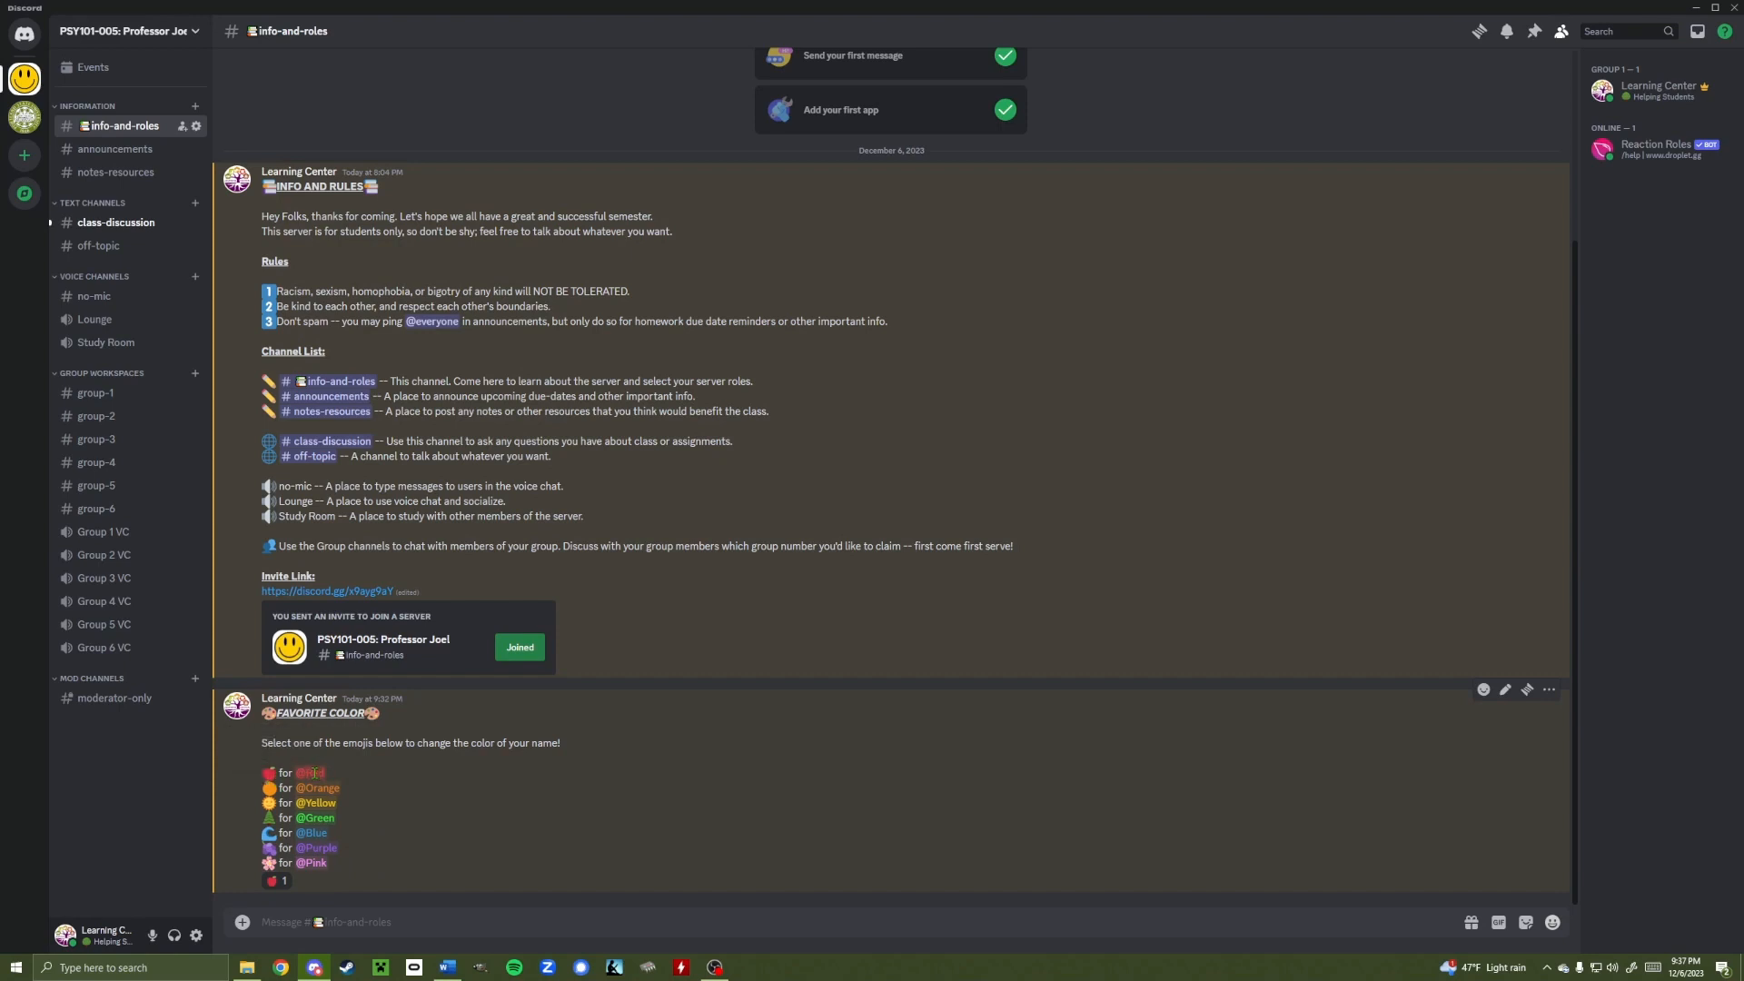
left_click(280, 886)
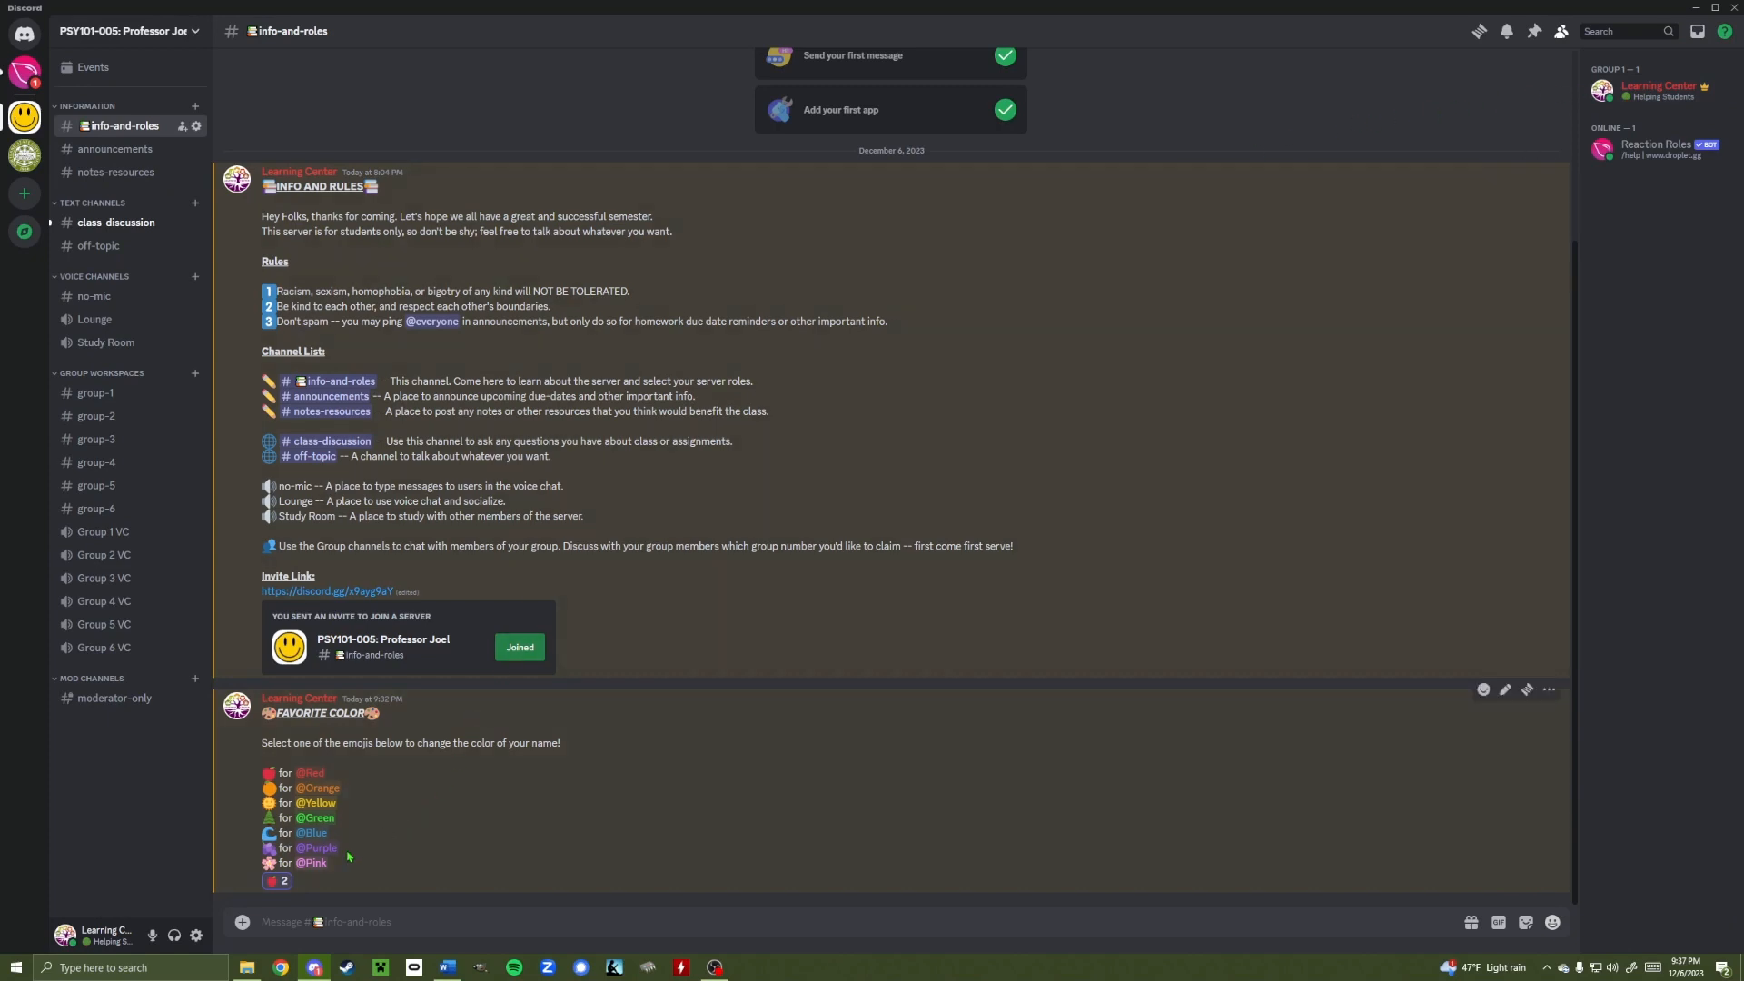
left_click(275, 880)
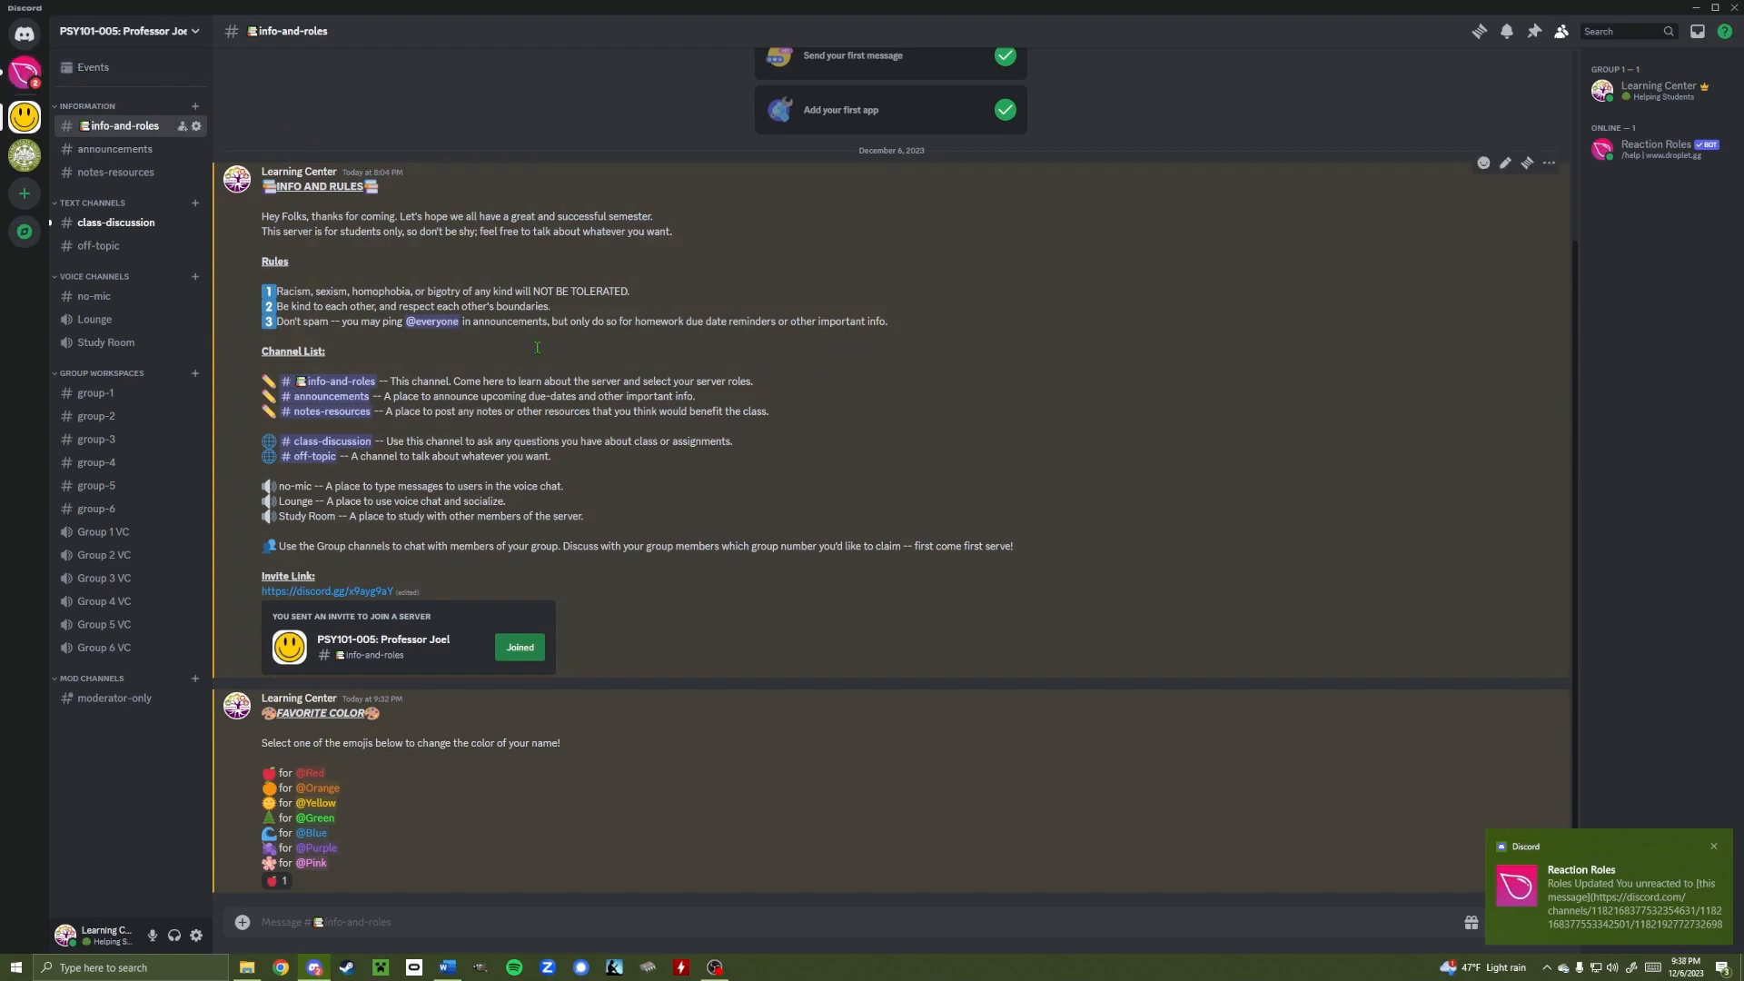
type("/rea")
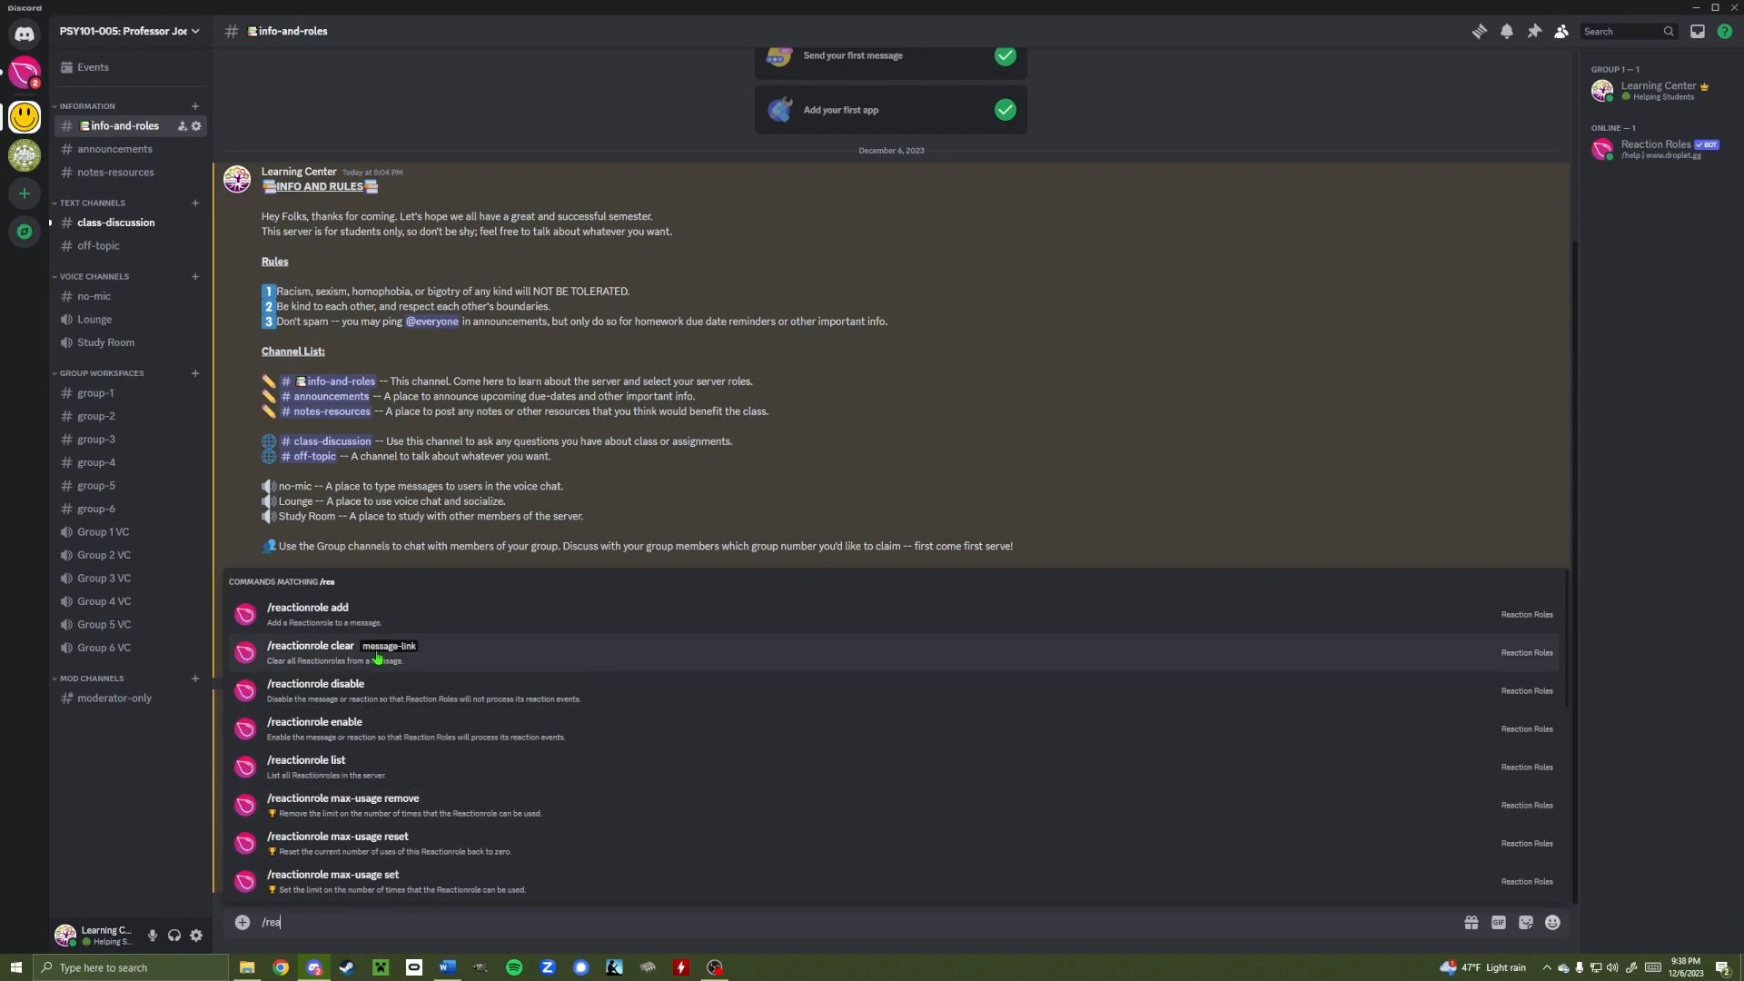
left_click(343, 617)
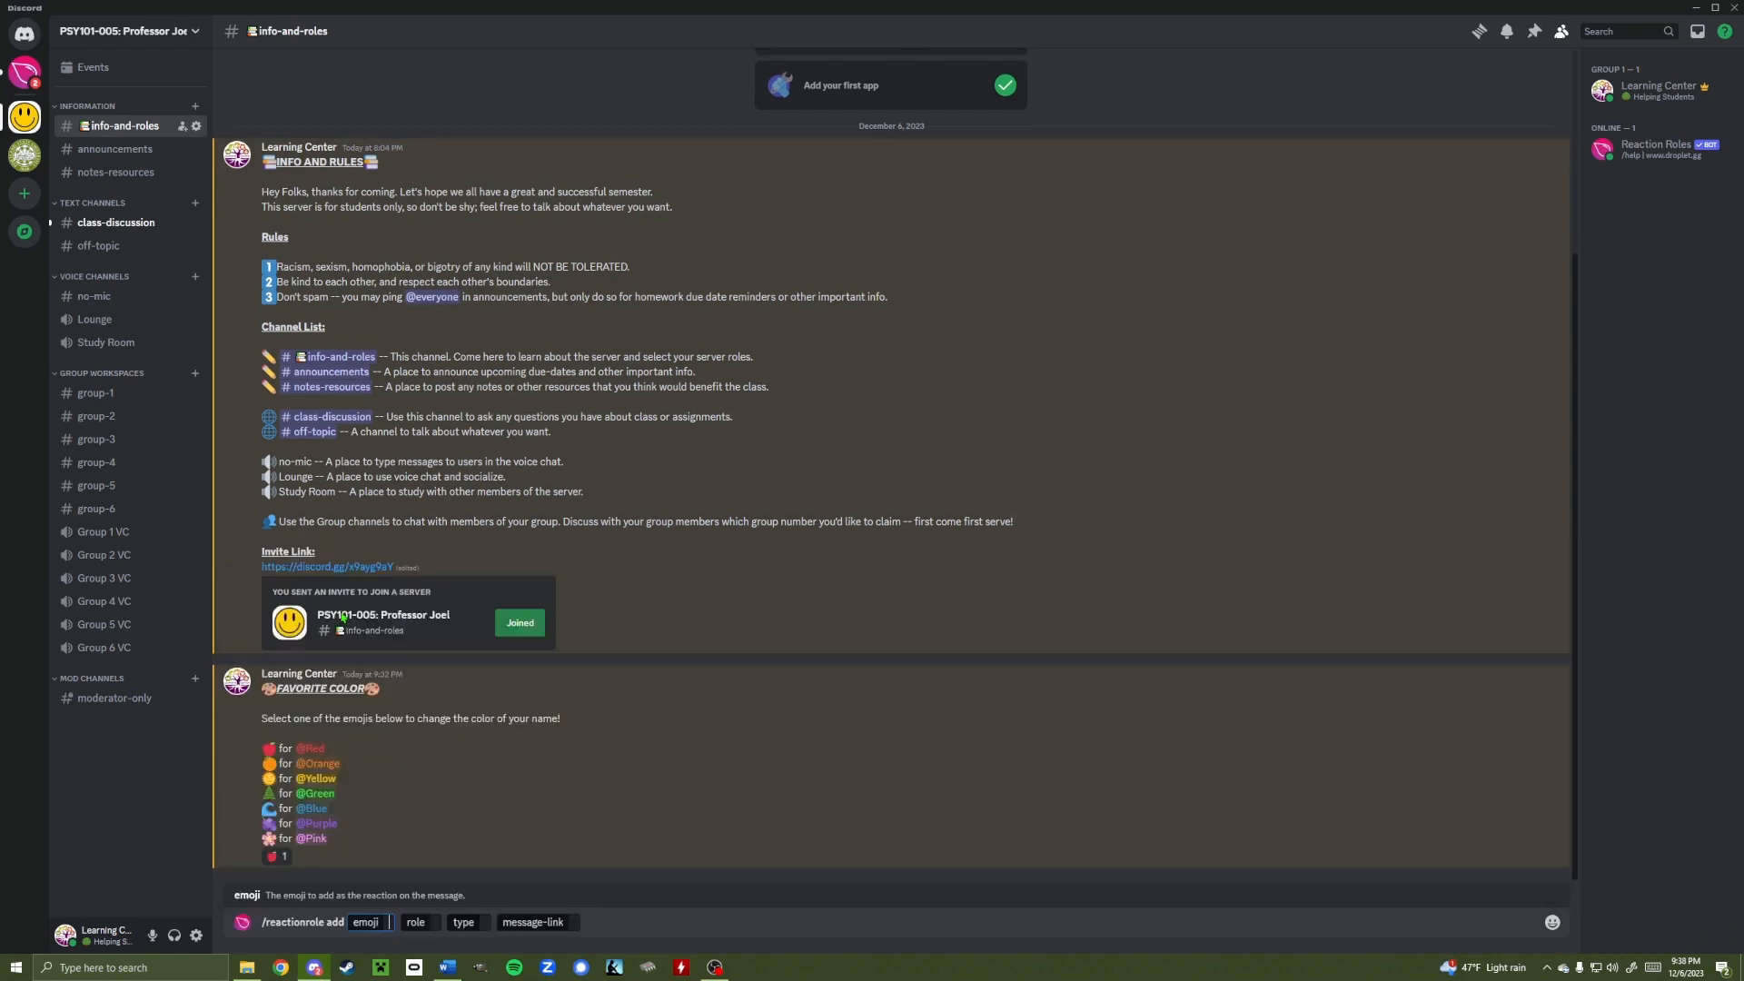
left_click(1551, 922)
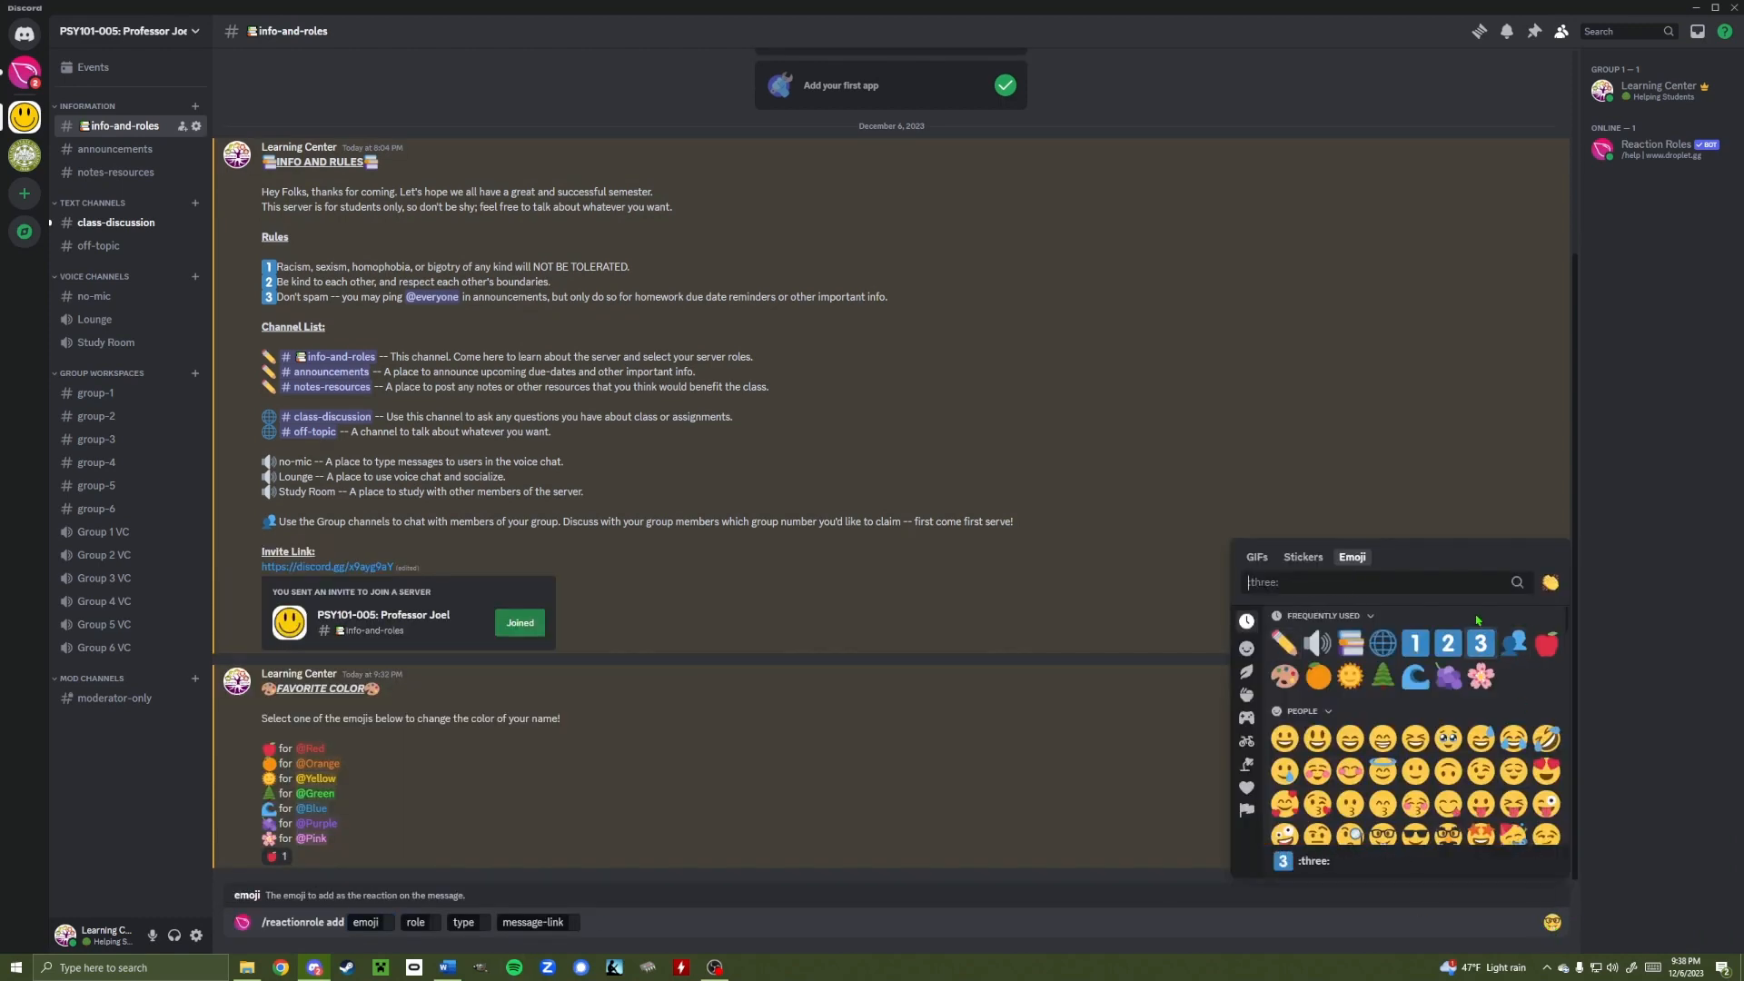
left_click(1318, 677)
left_click(454, 922)
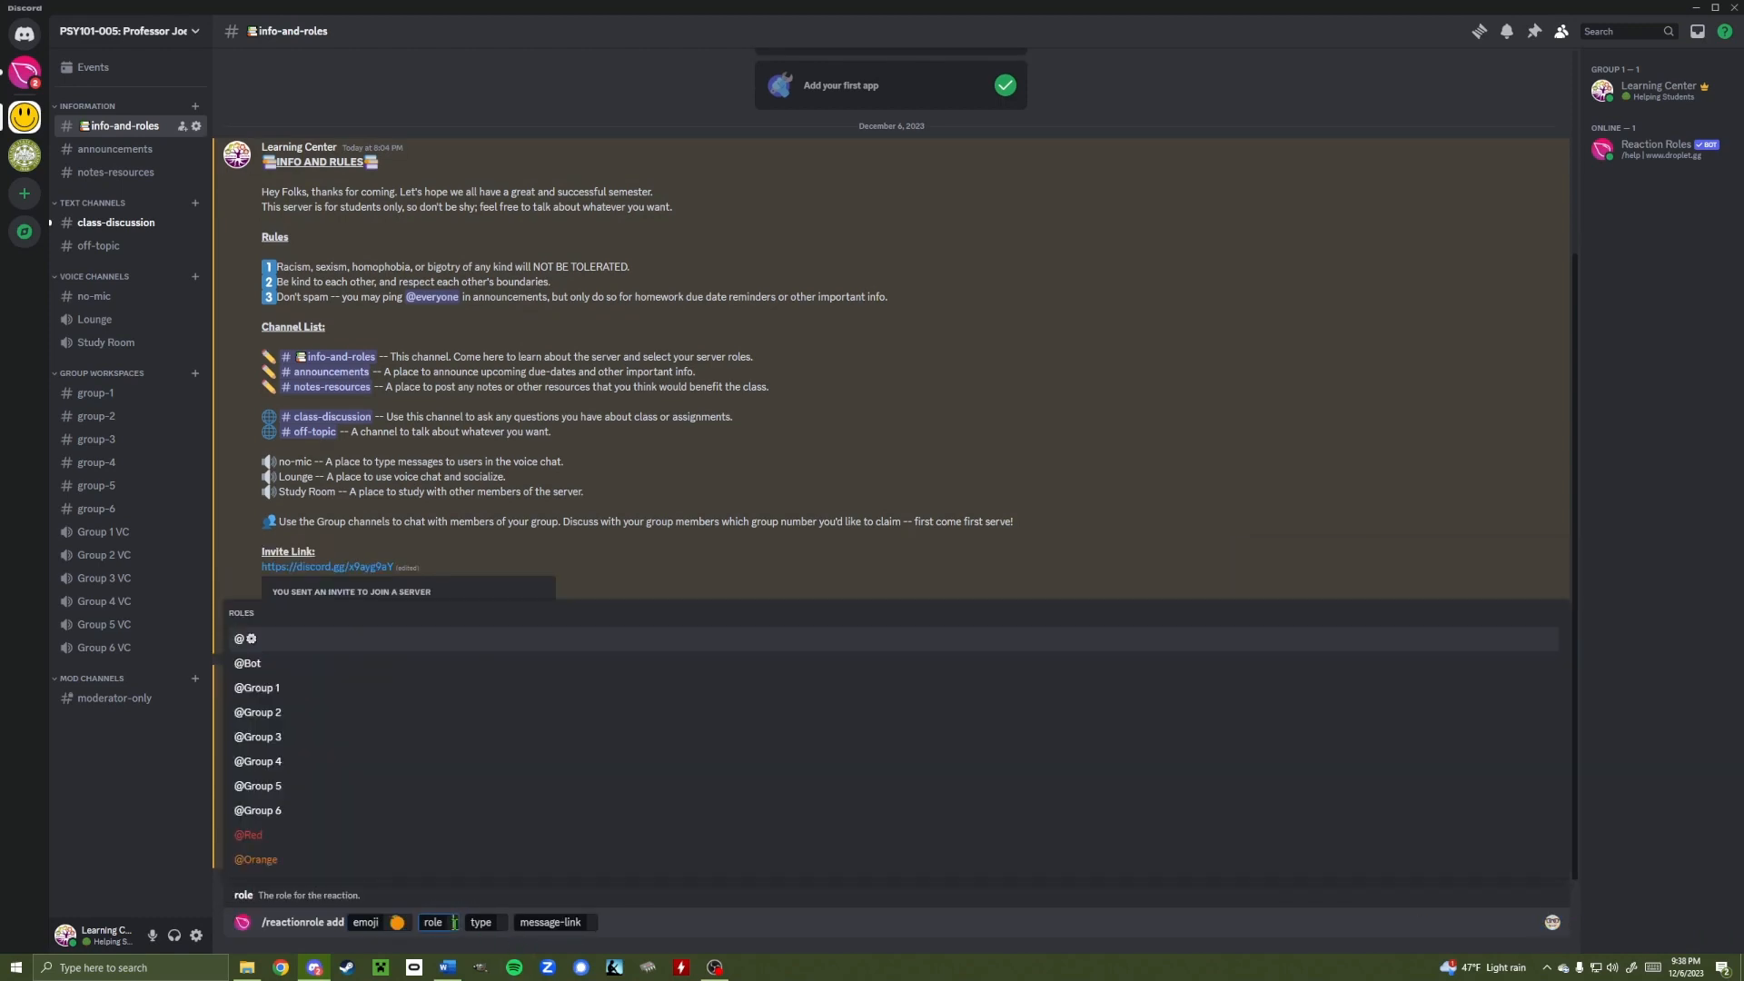
left_click(292, 859)
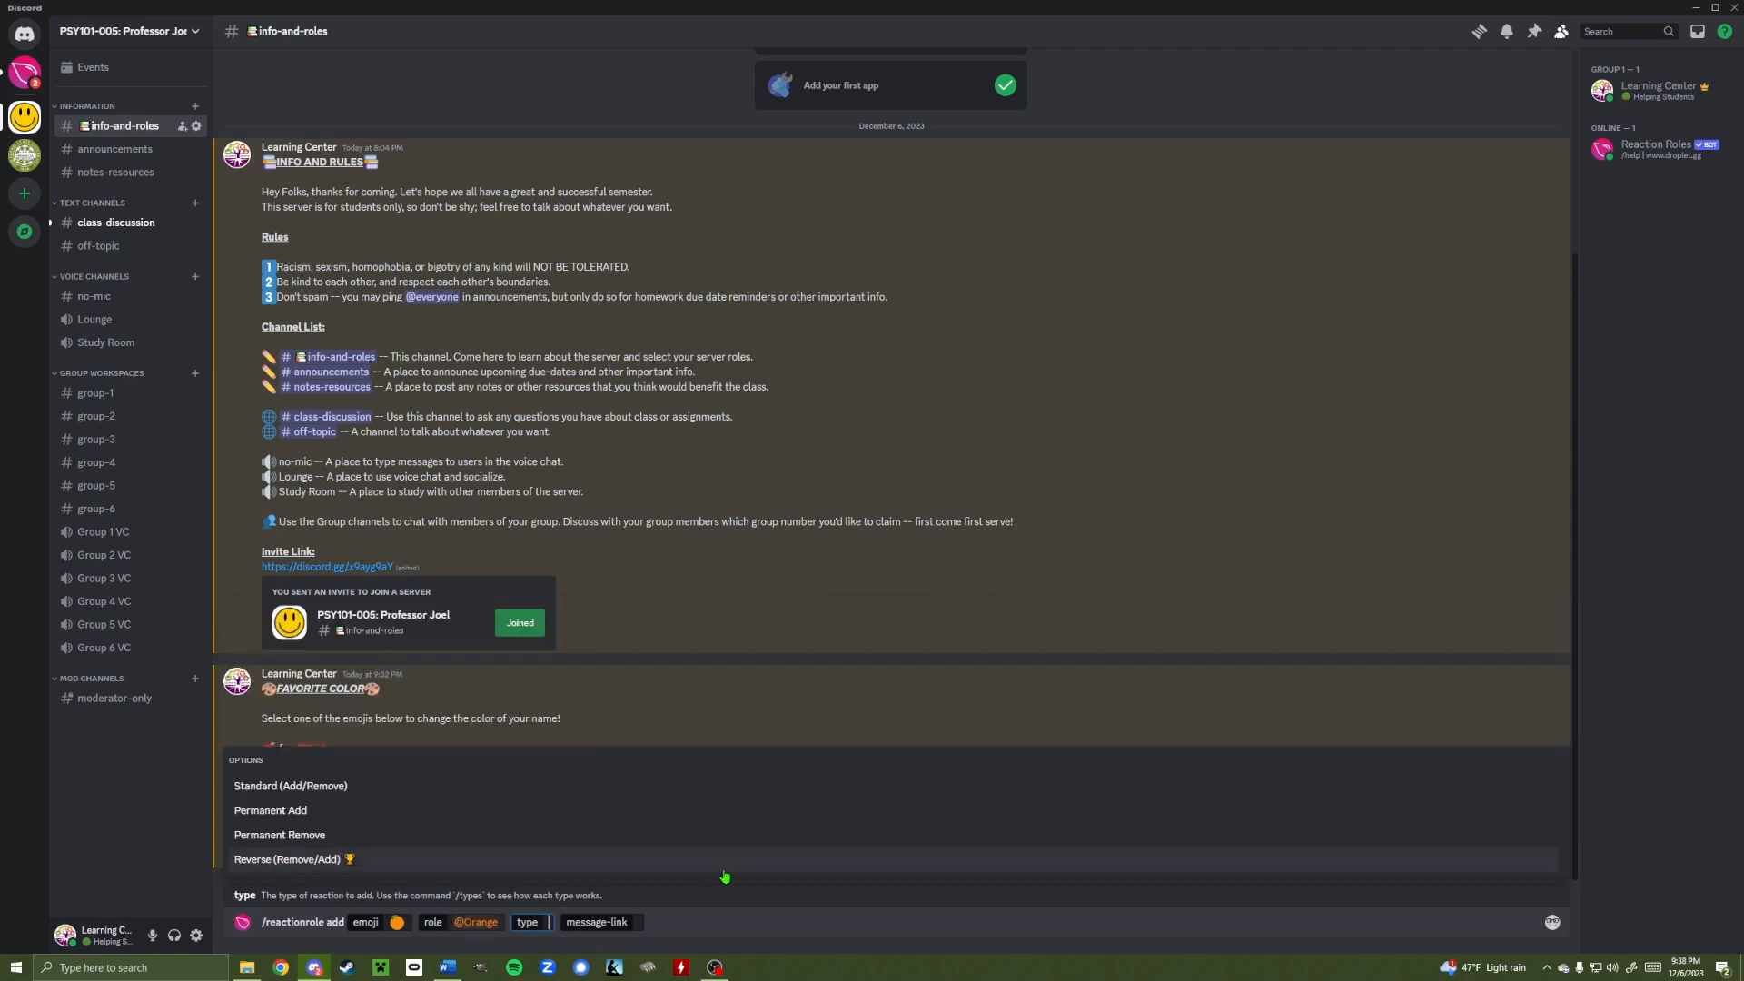
left_click(736, 786)
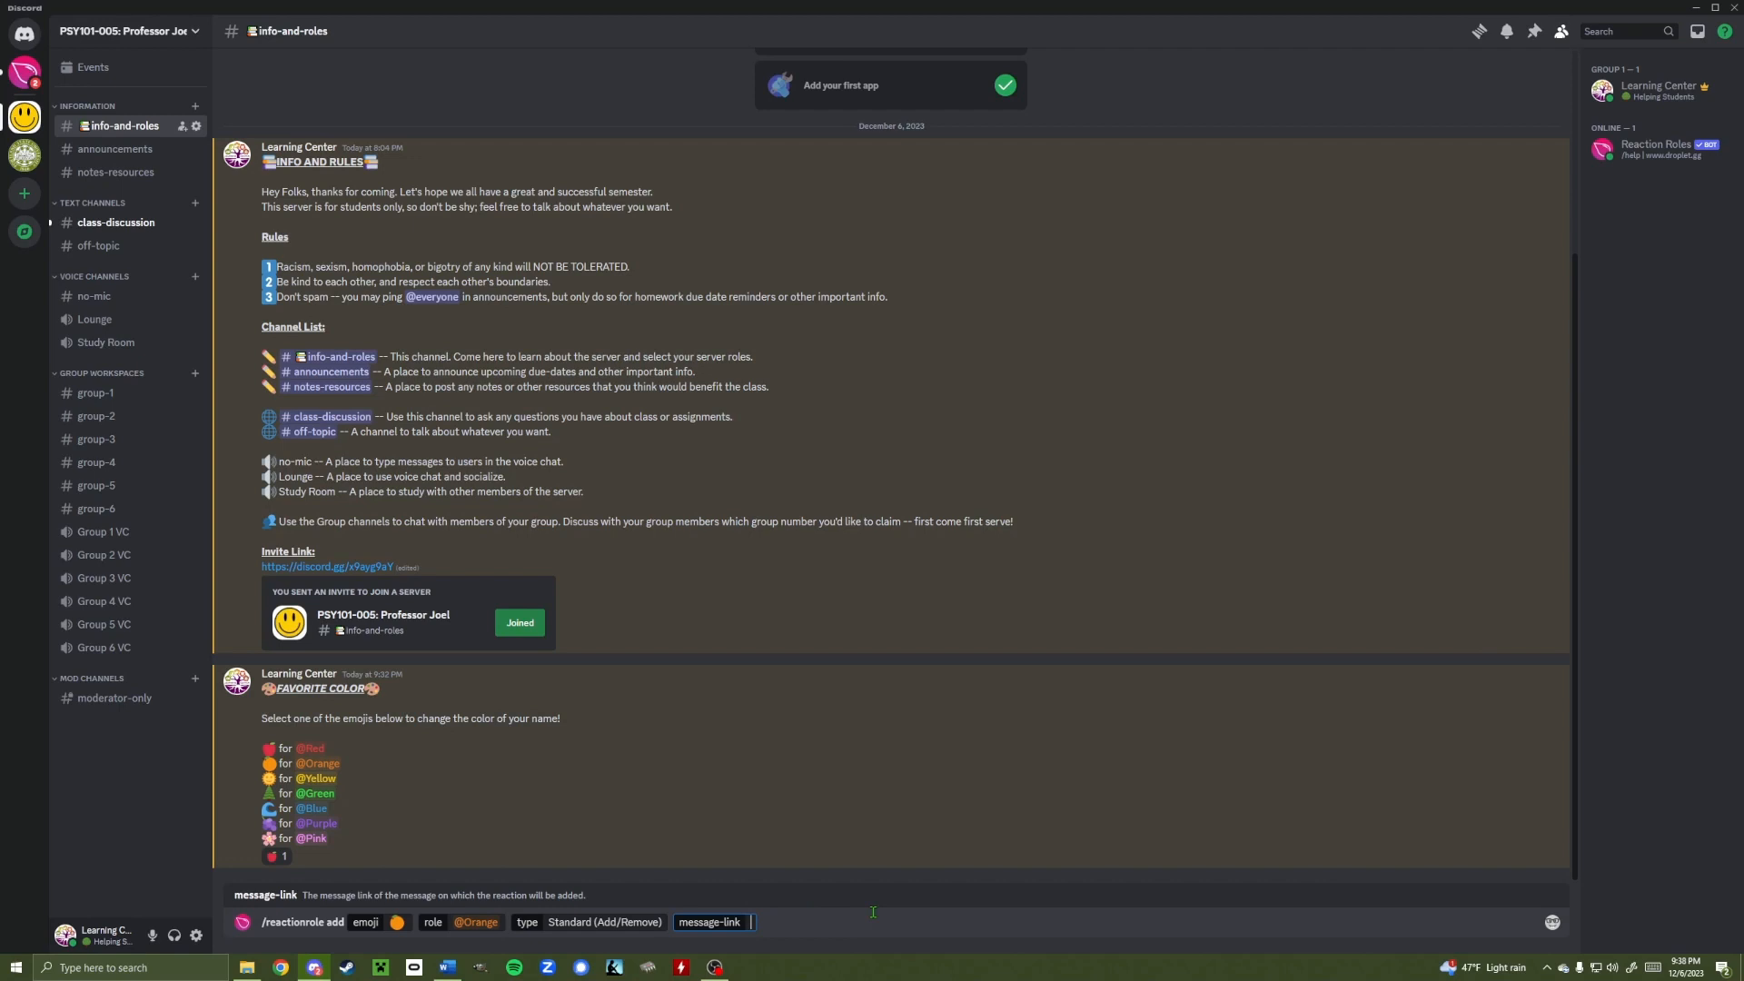
key("ctrl+v")
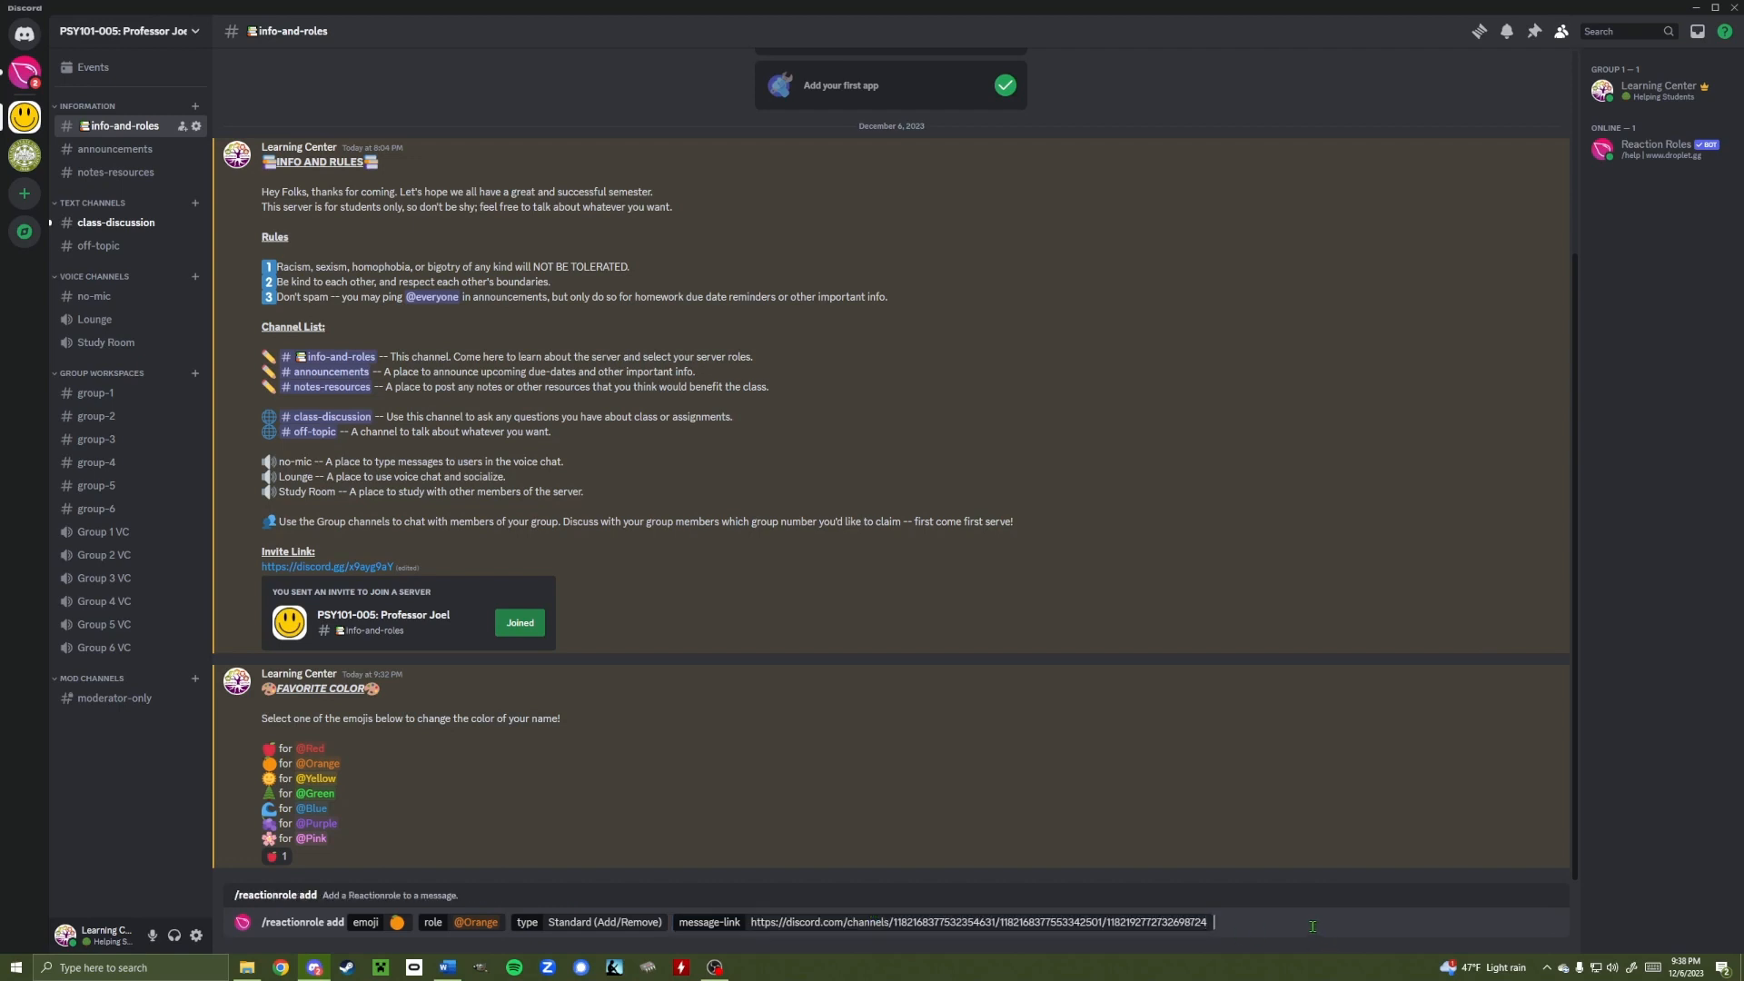
key("Return")
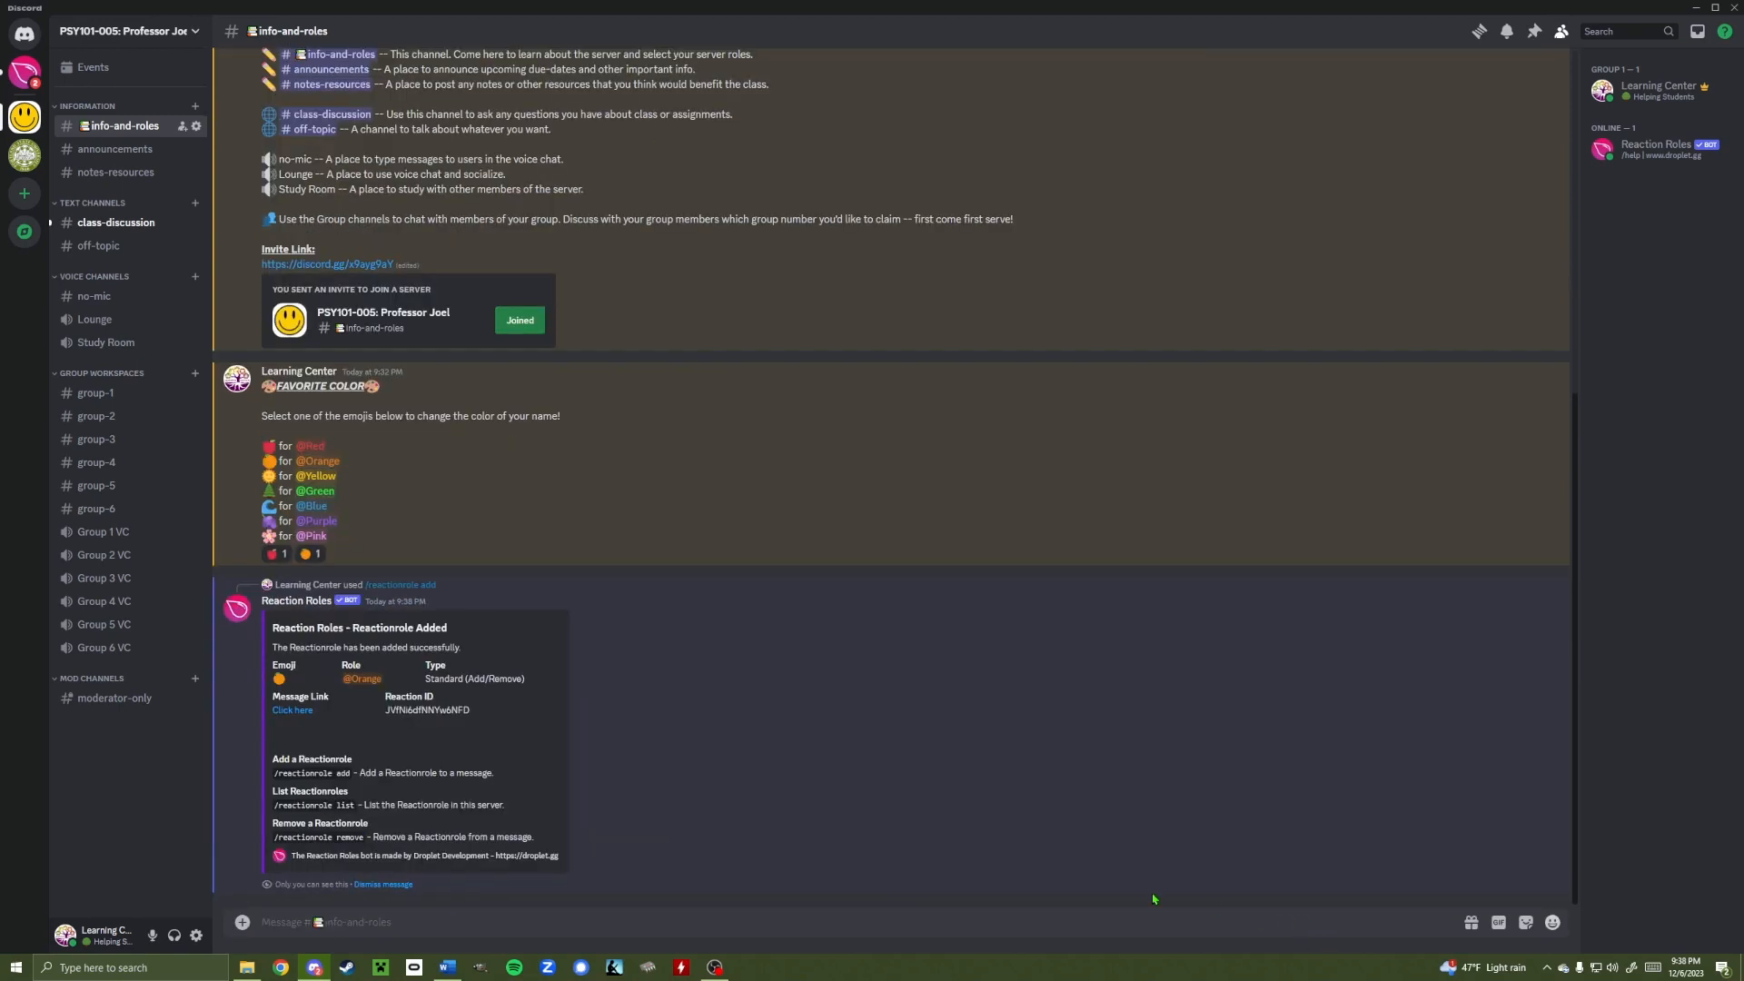
Dismiss the bot reply and test the orange reaction by adding and removing it
left_click(382, 884)
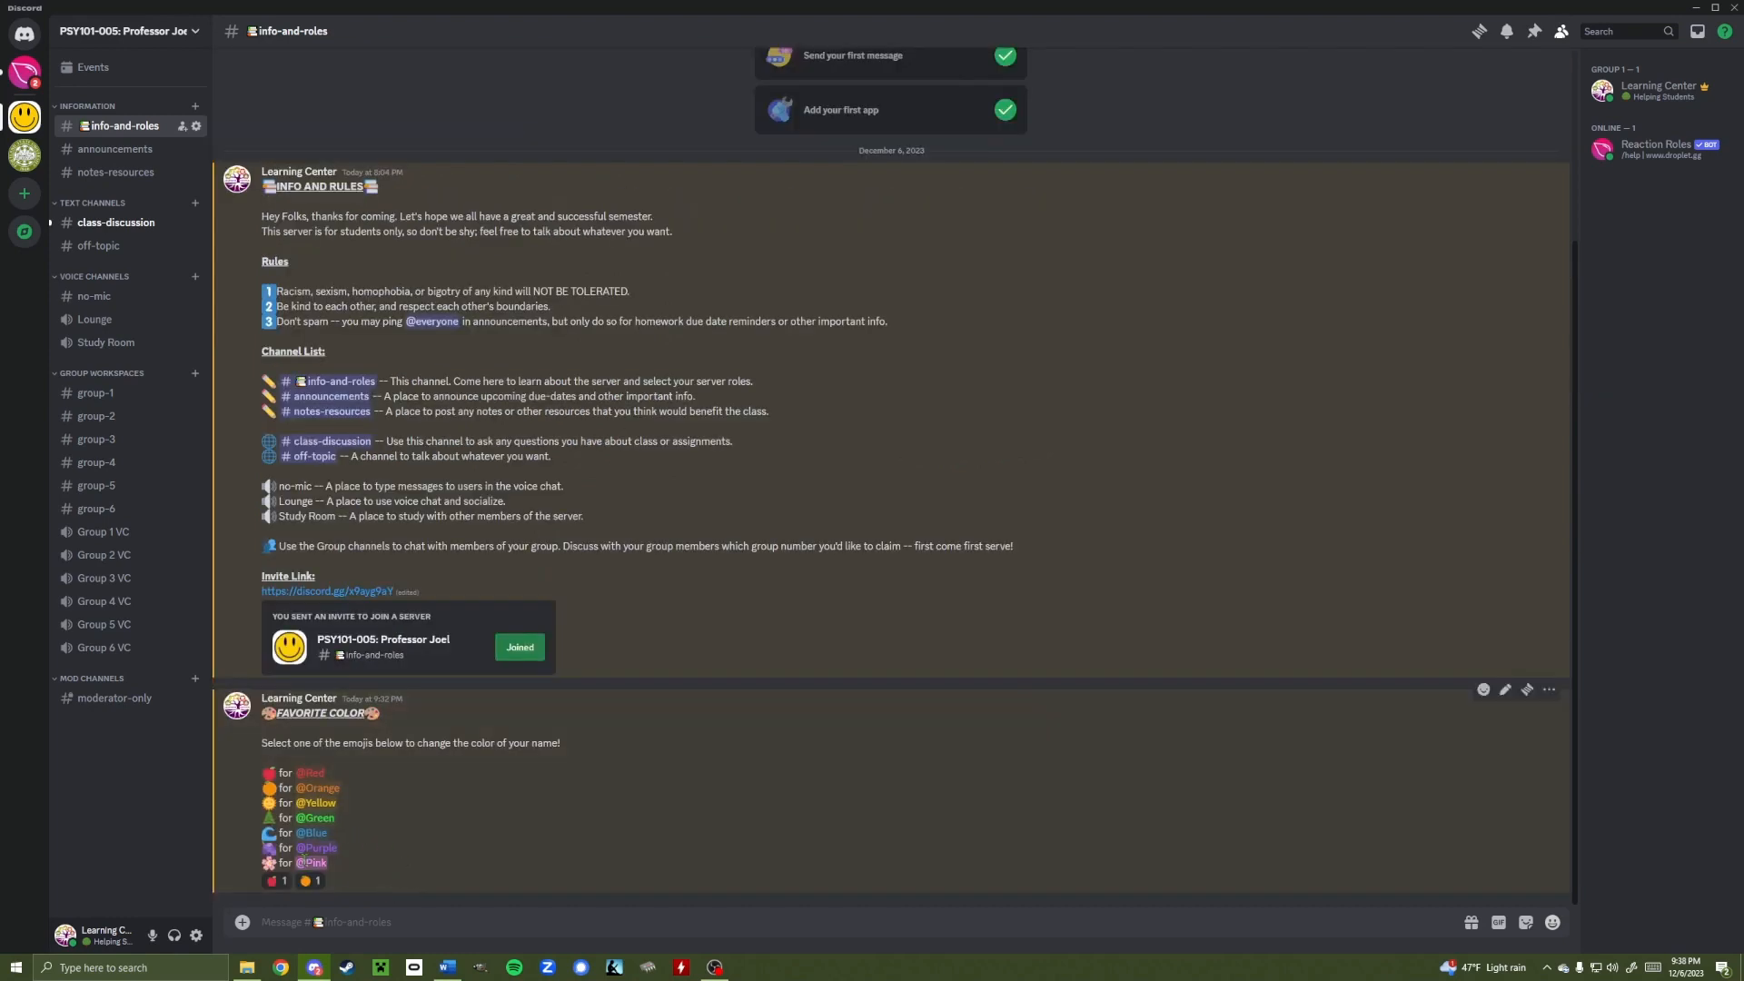
left_click(312, 882)
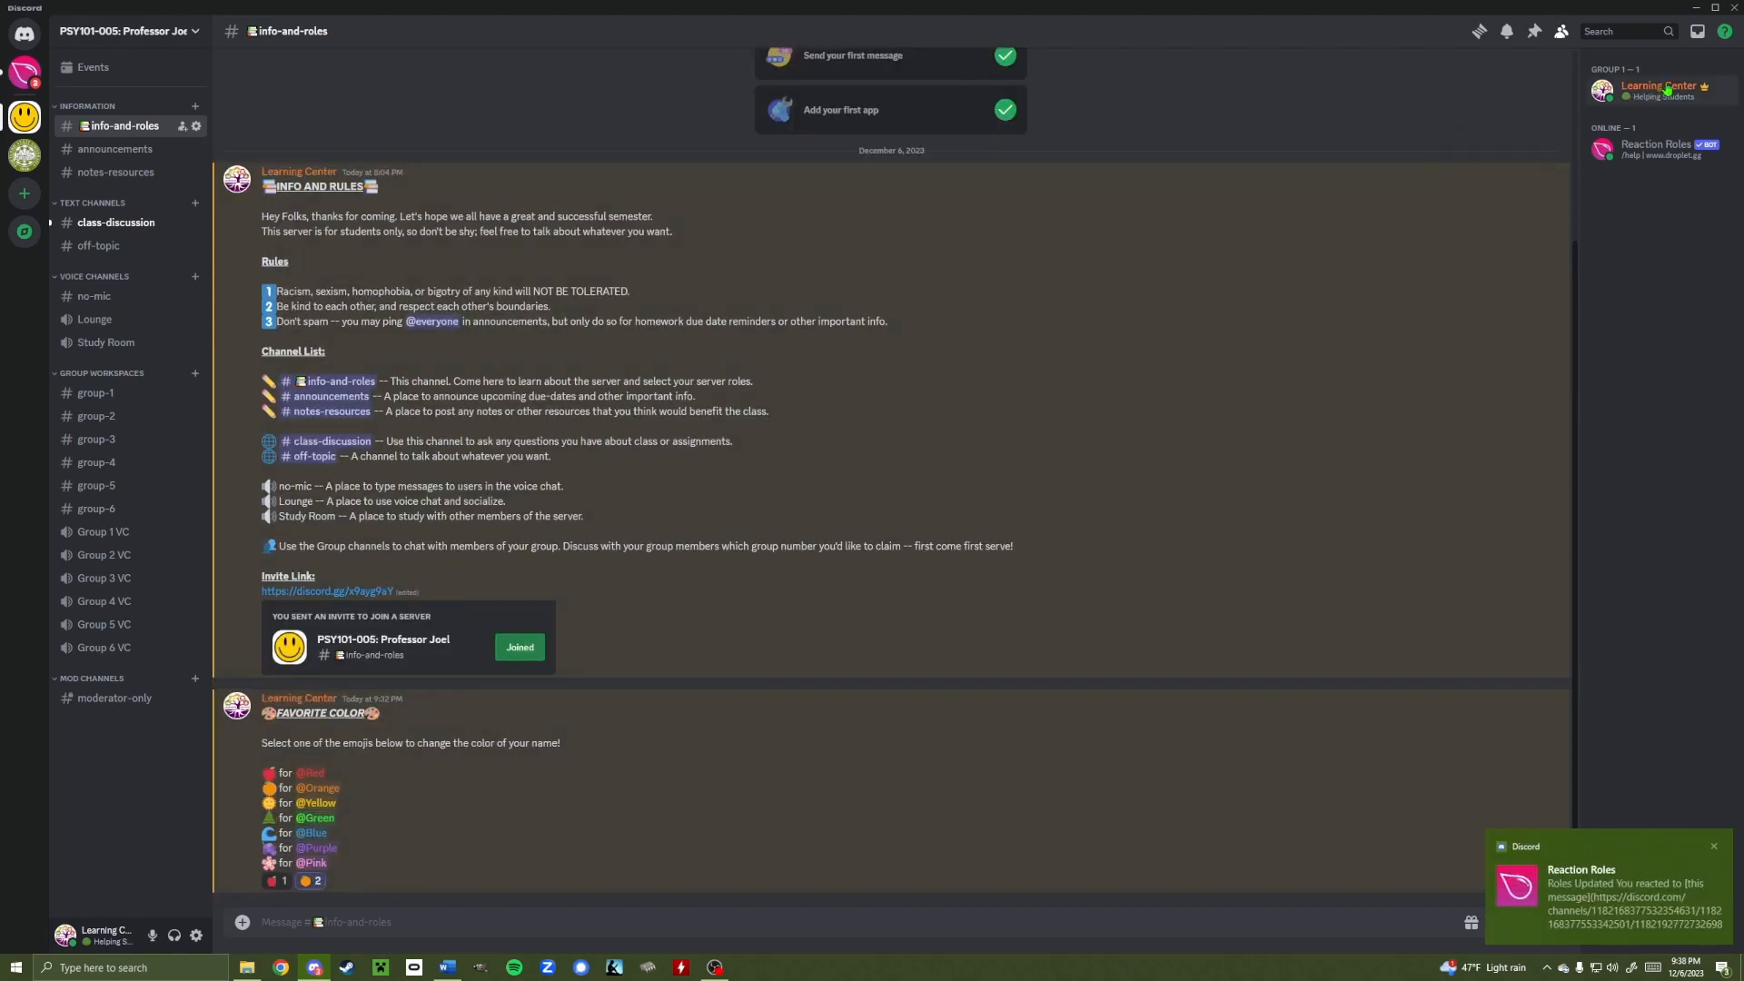
left_click(311, 881)
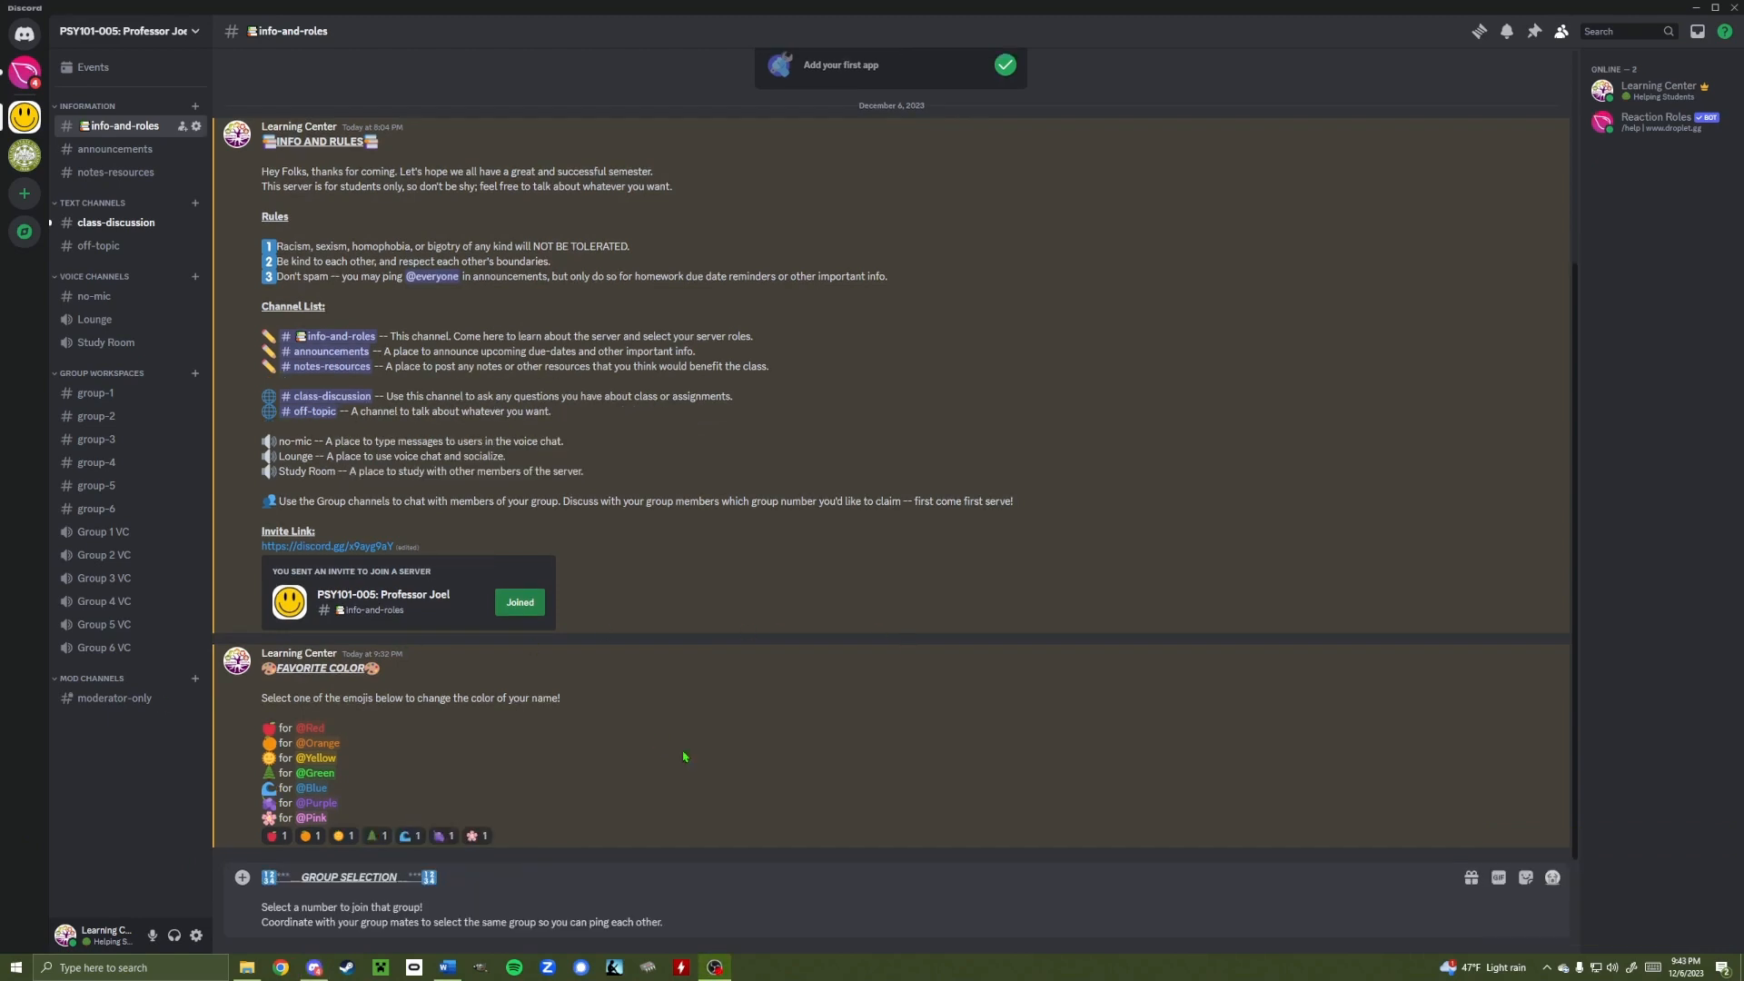
Send the drafted GROUP SELECTION message telling members to pick a number to join a group
left_click(701, 918)
key("Return")
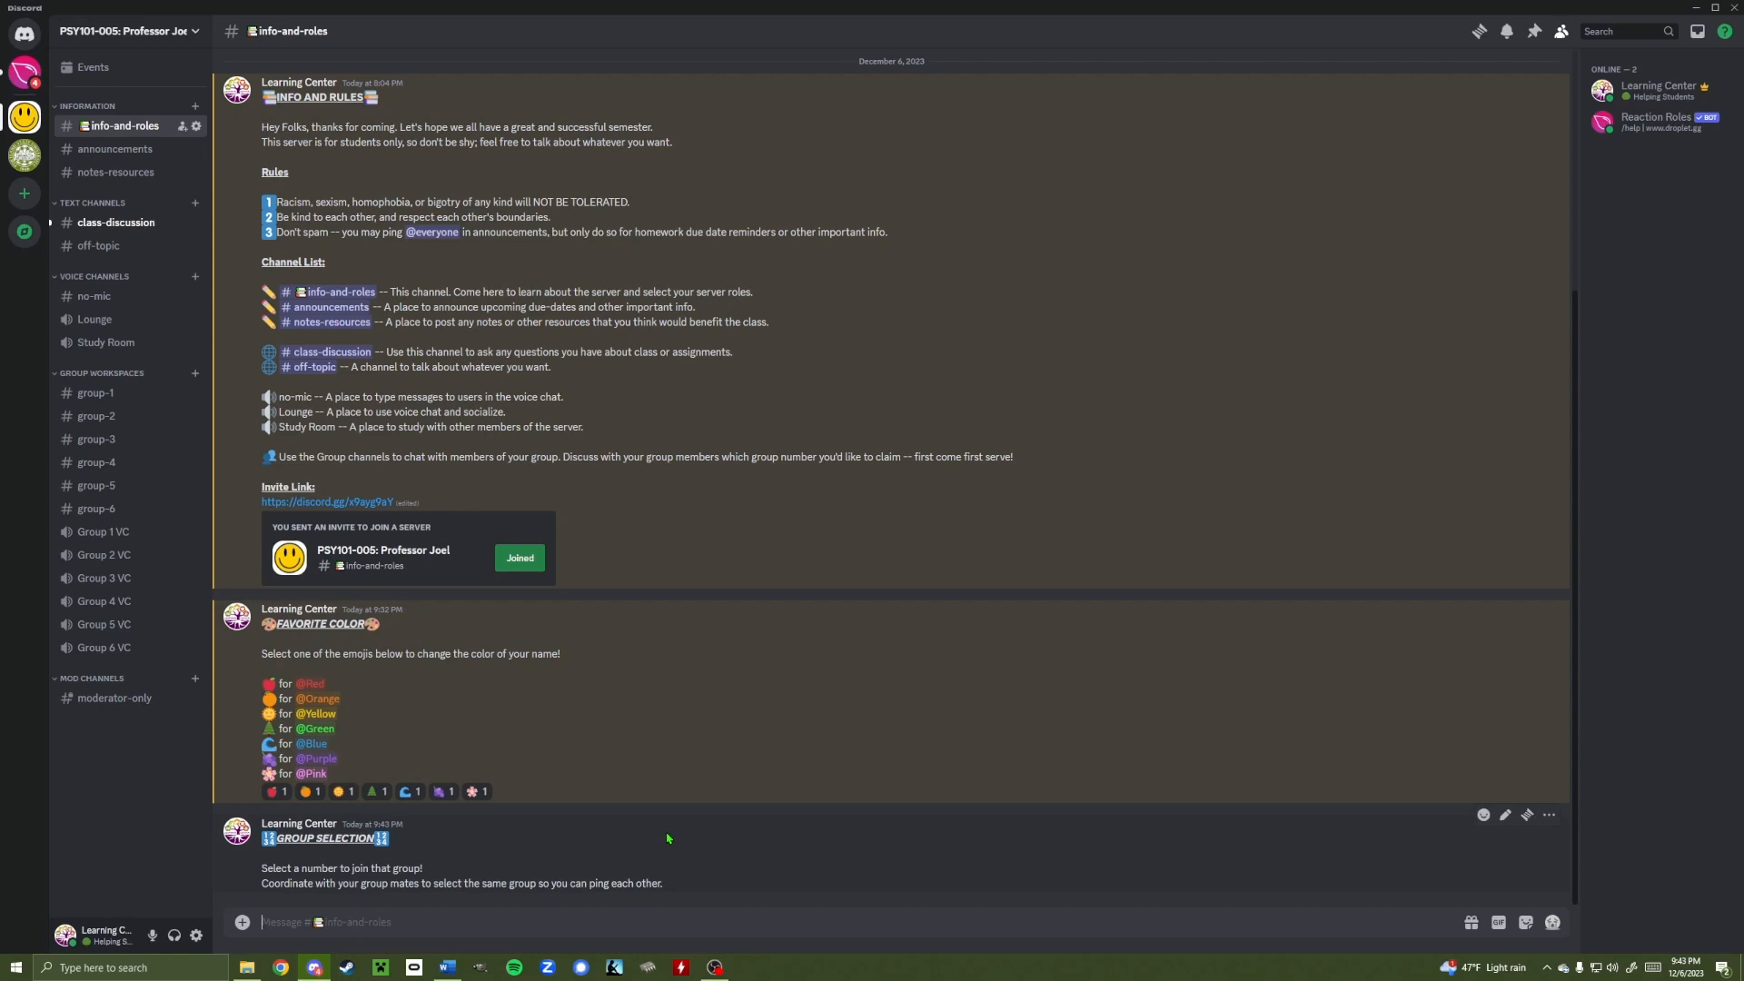
type("/")
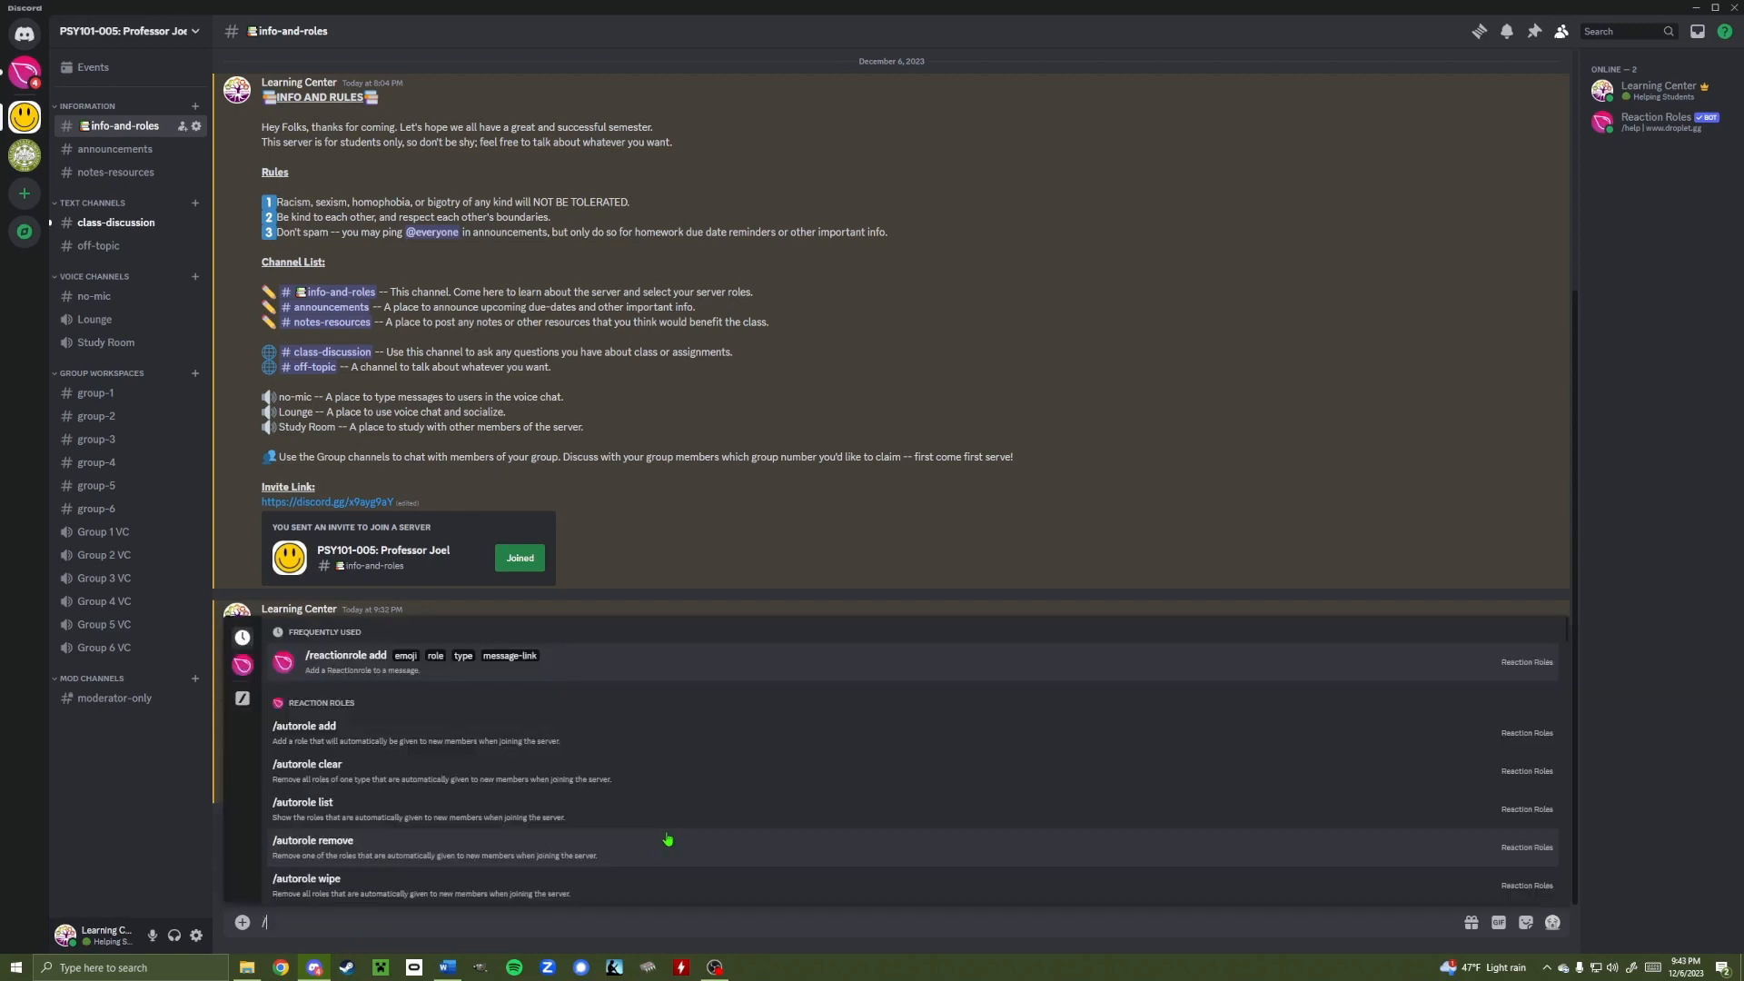
left_click(340, 655)
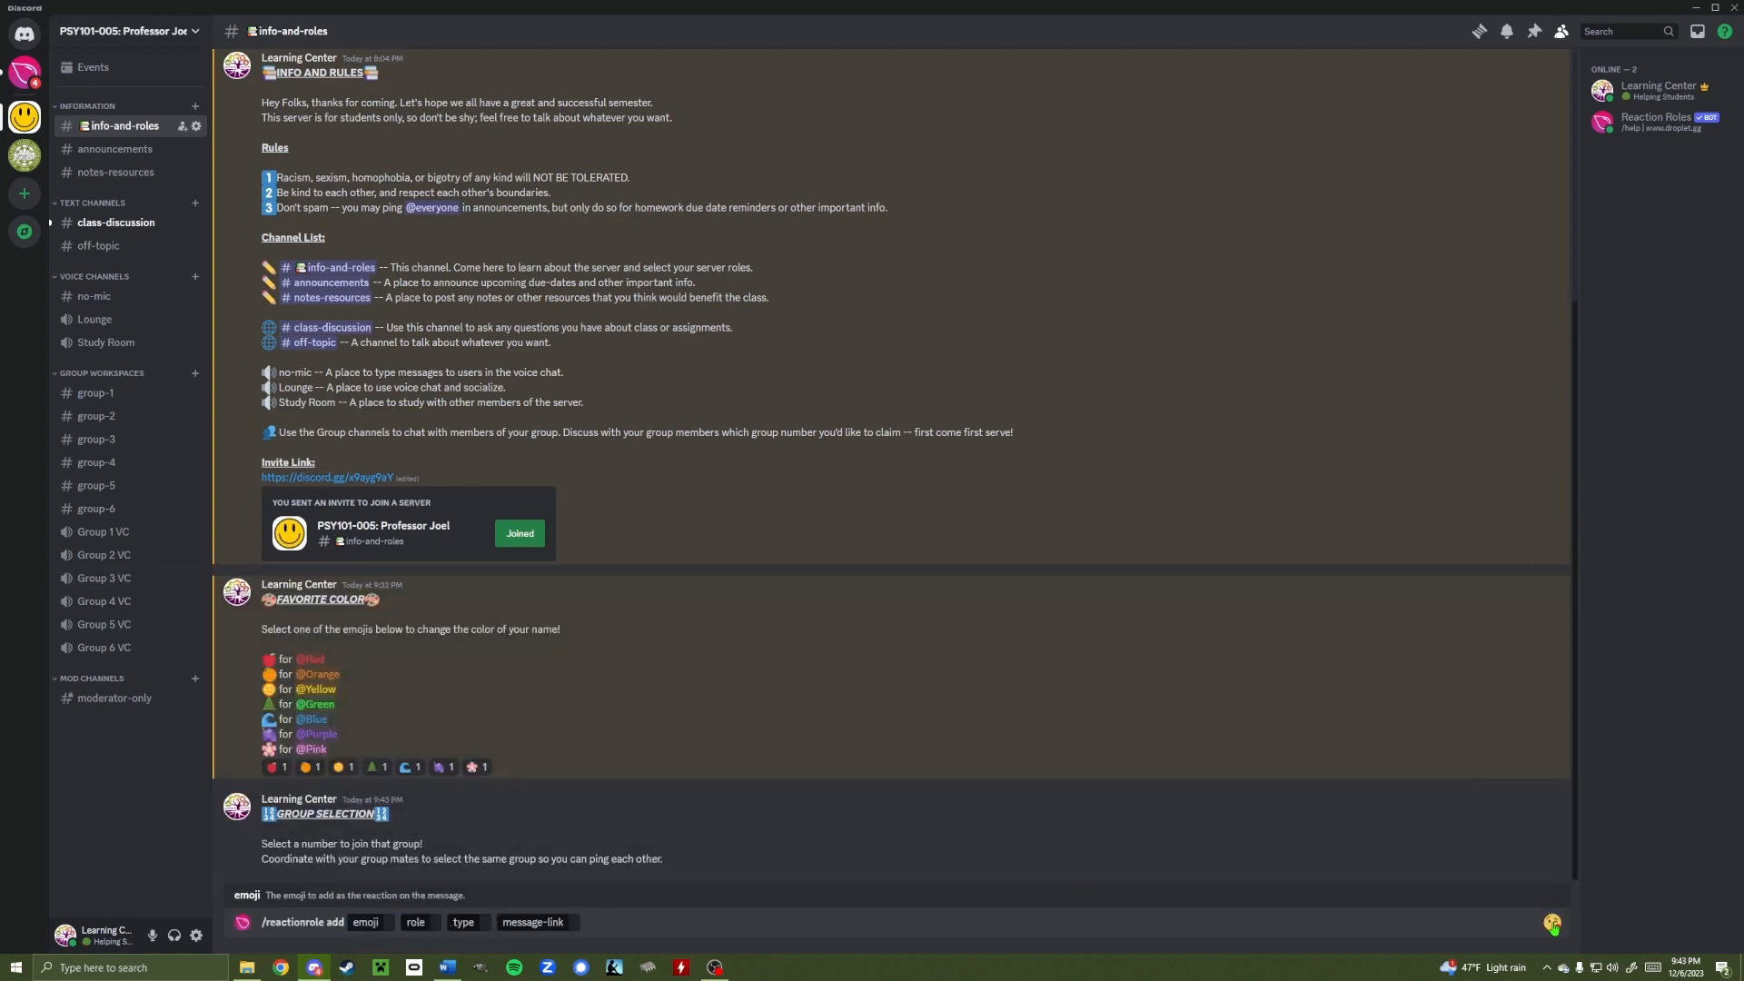
left_click(1552, 923)
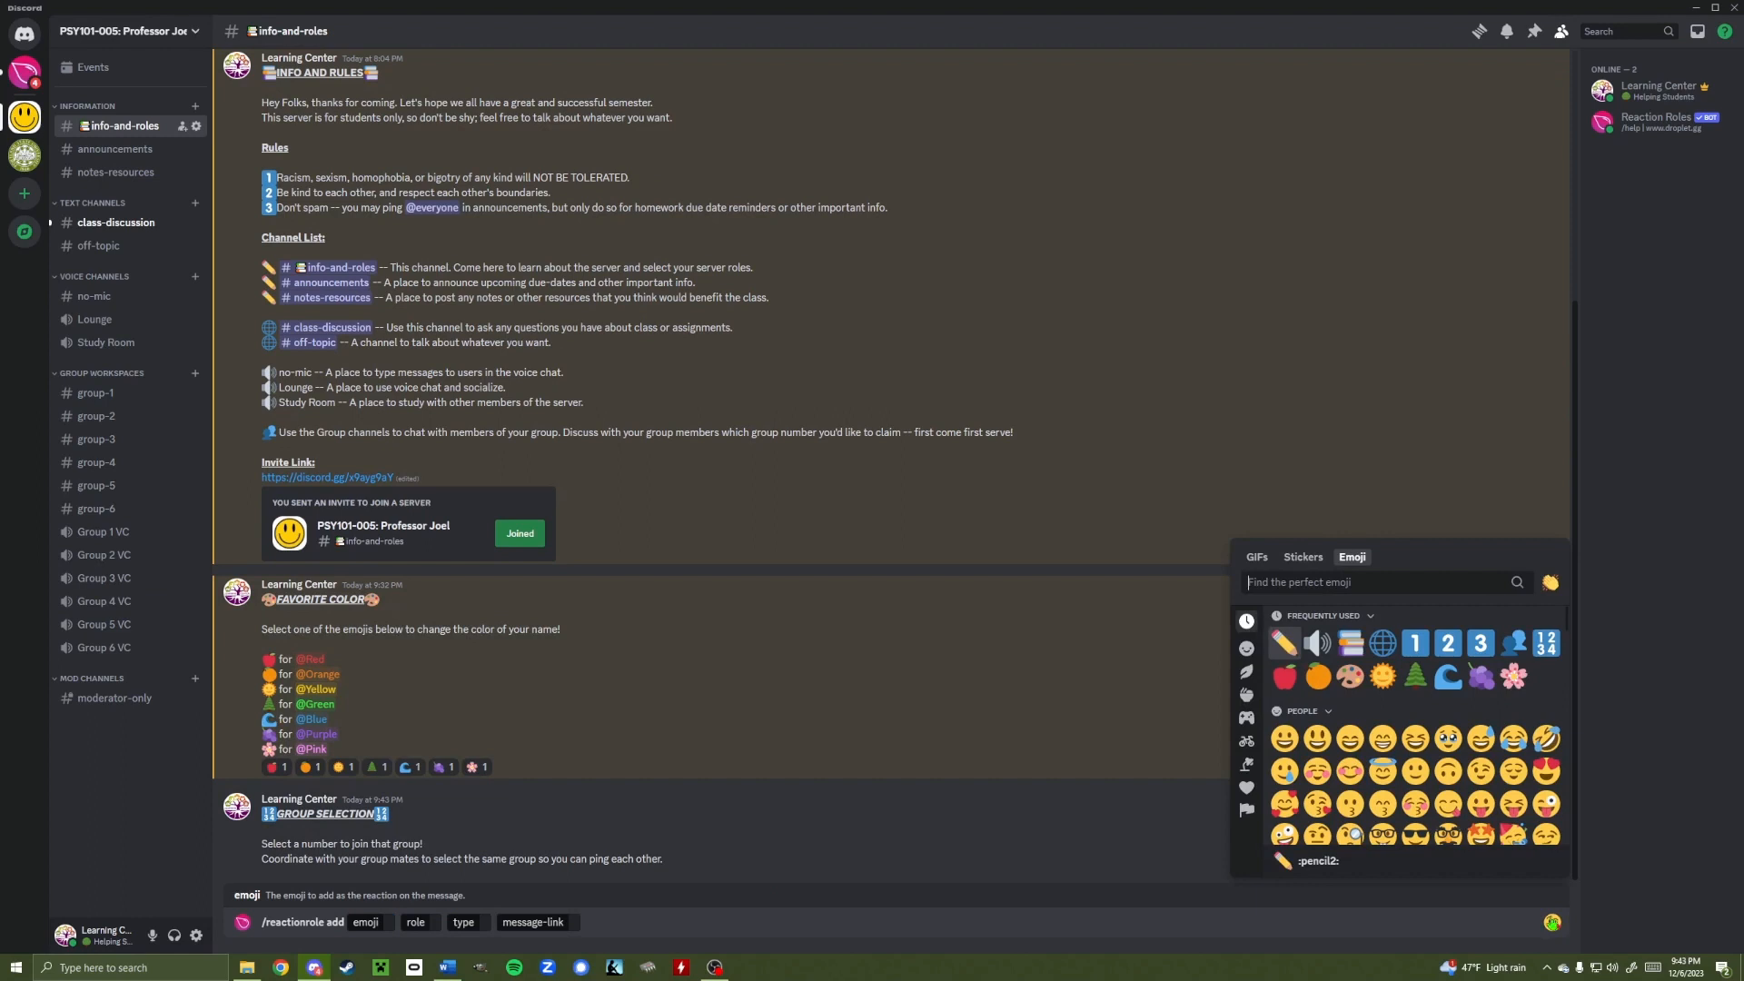
left_click(1416, 645)
left_click(441, 922)
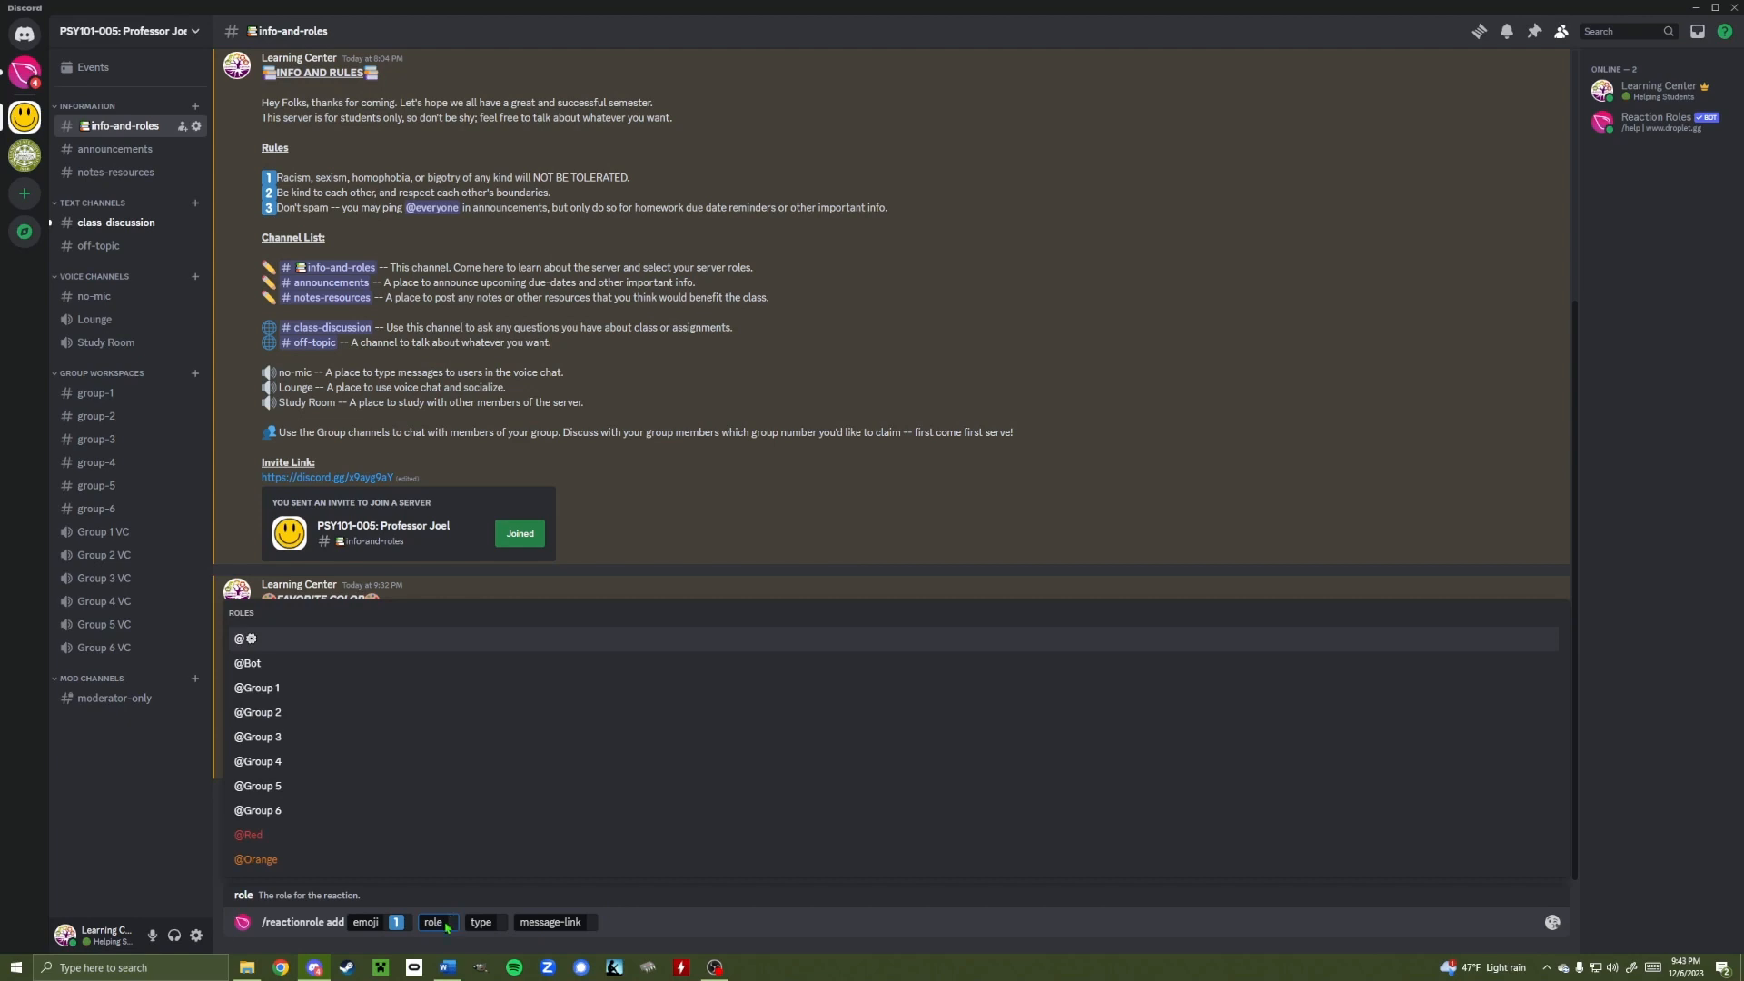
left_click(292, 693)
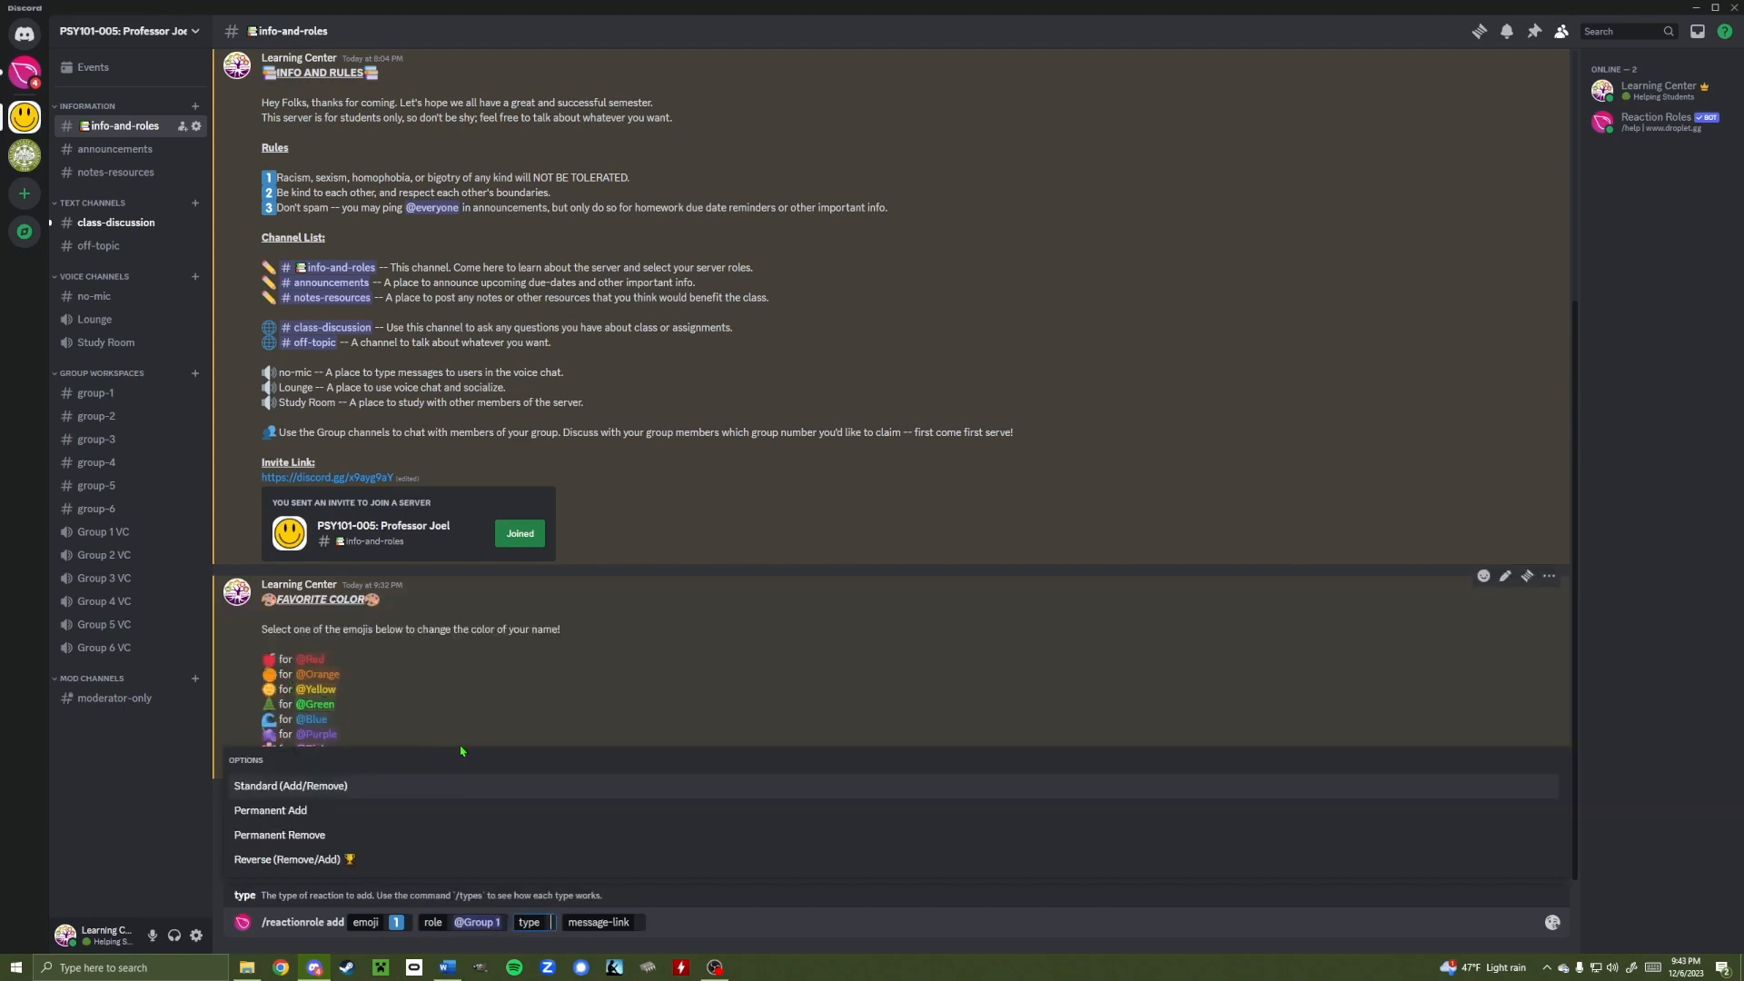
left_click(282, 787)
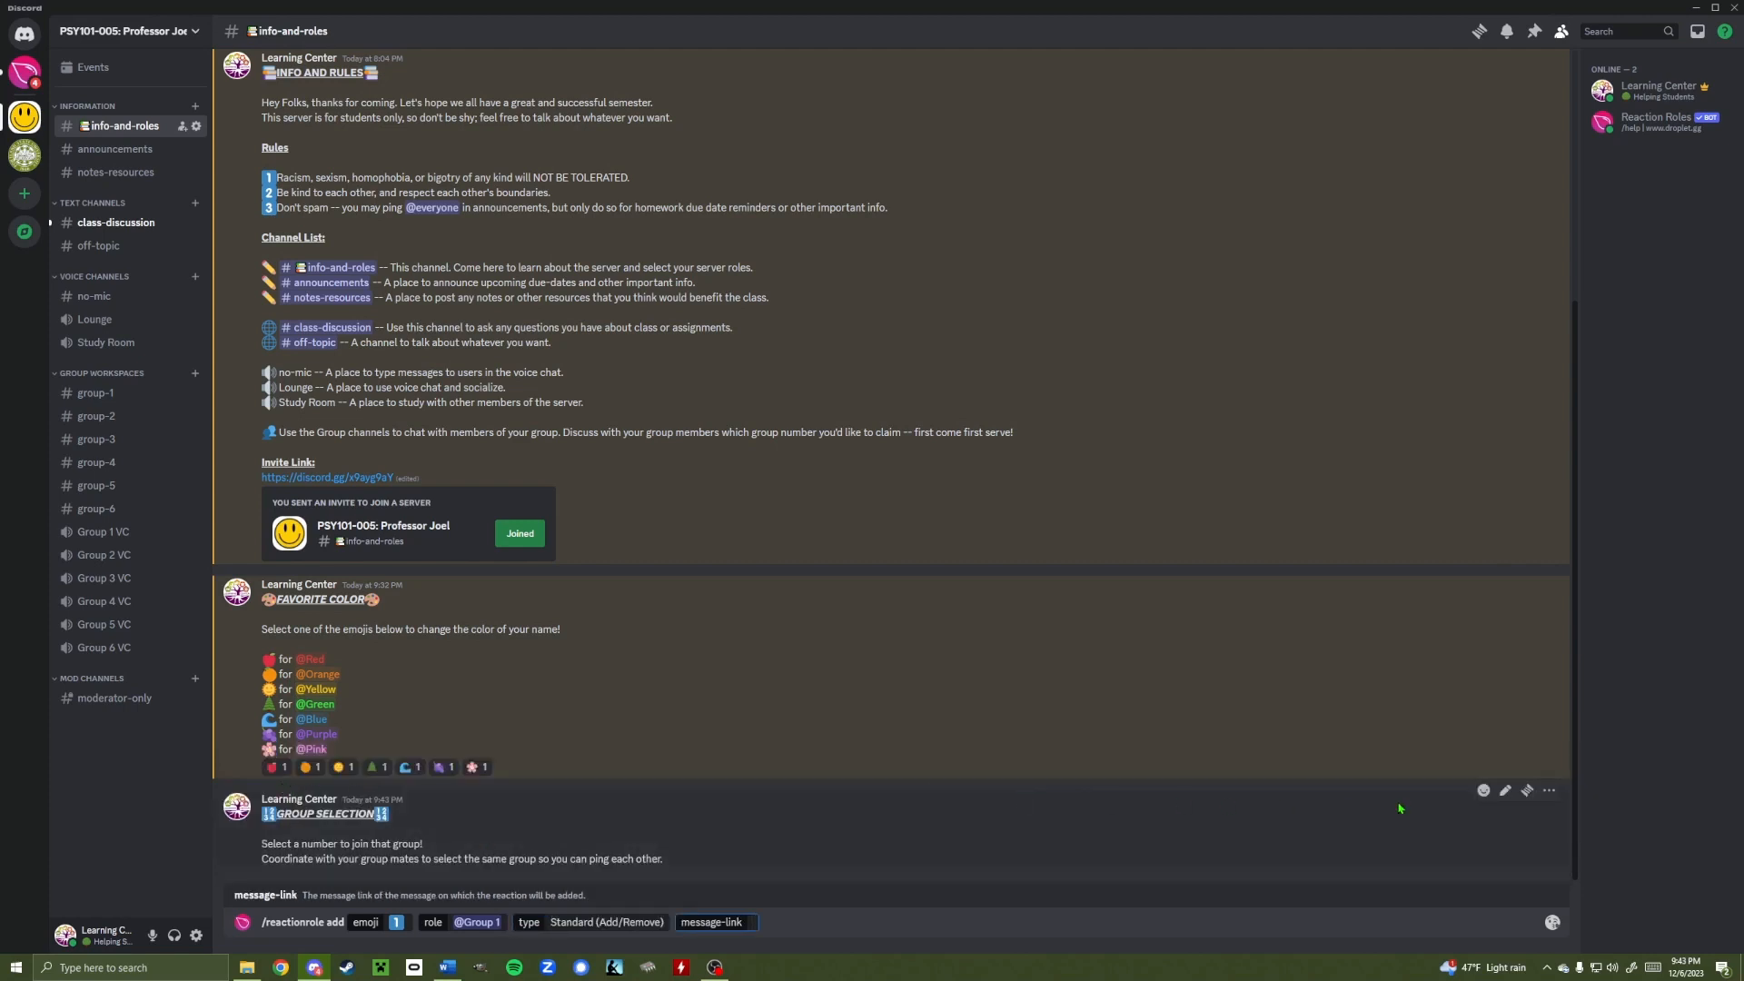
Paste the copied GROUP SELECTION message link into the message-link option and send
left_click(1548, 792)
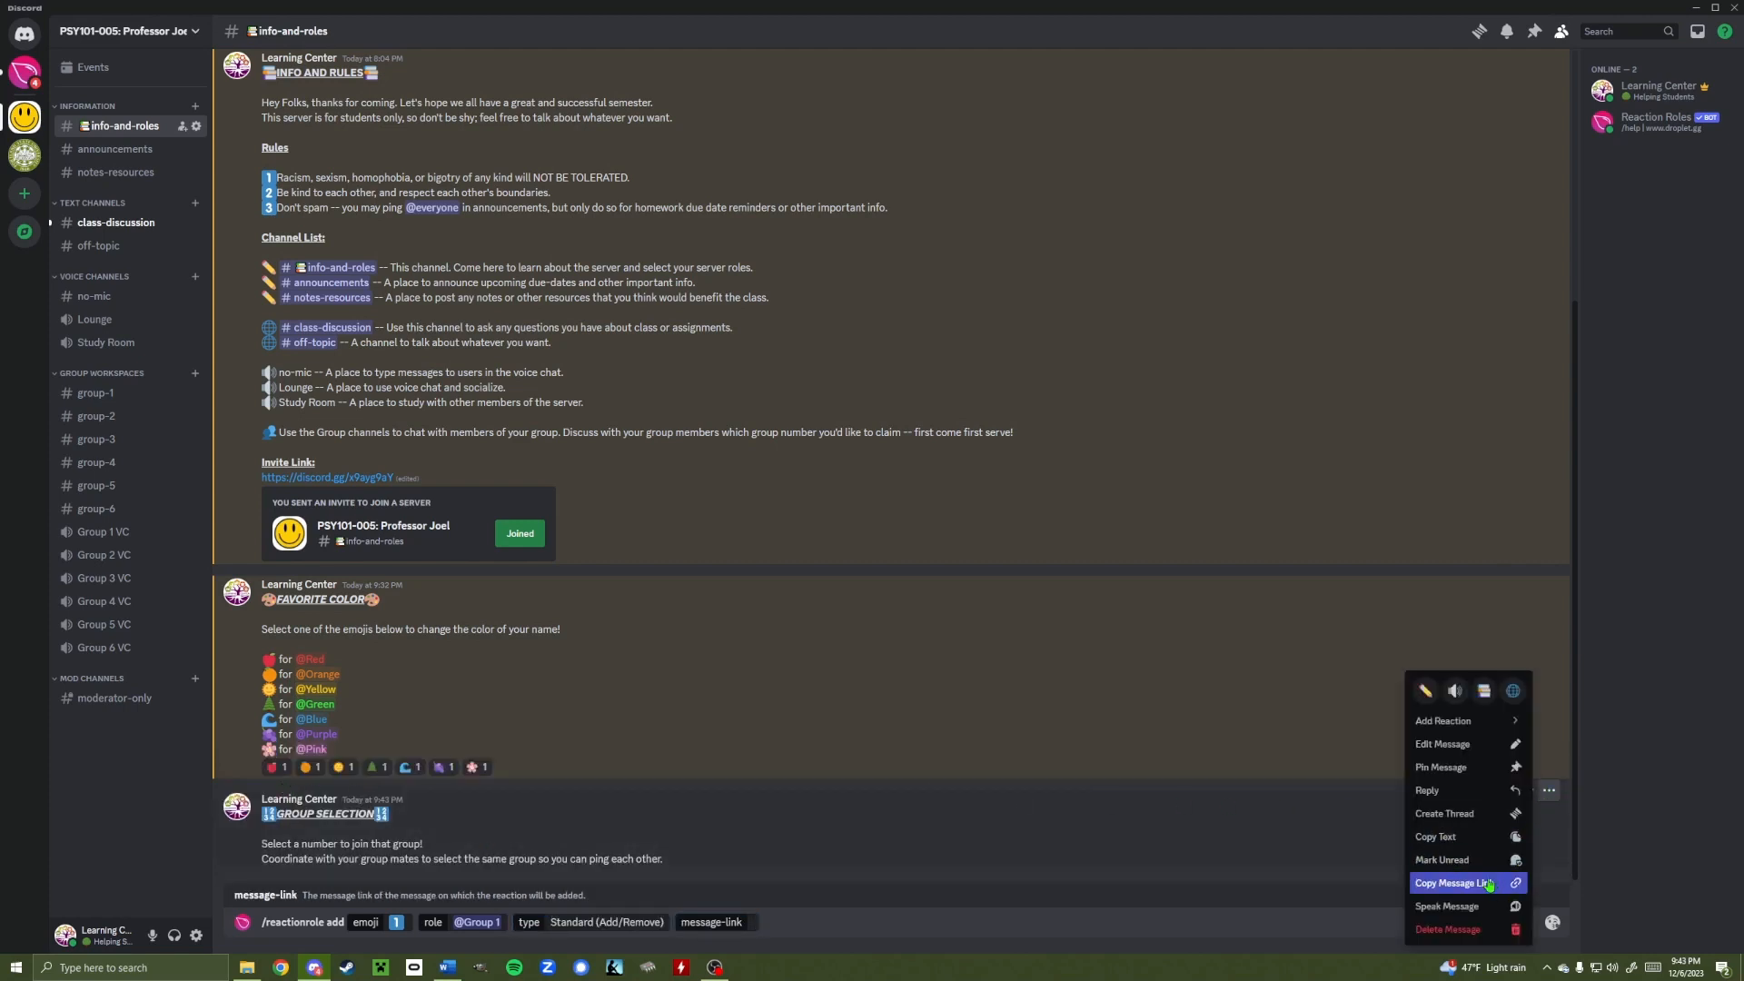
left_click(1453, 883)
left_click(867, 922)
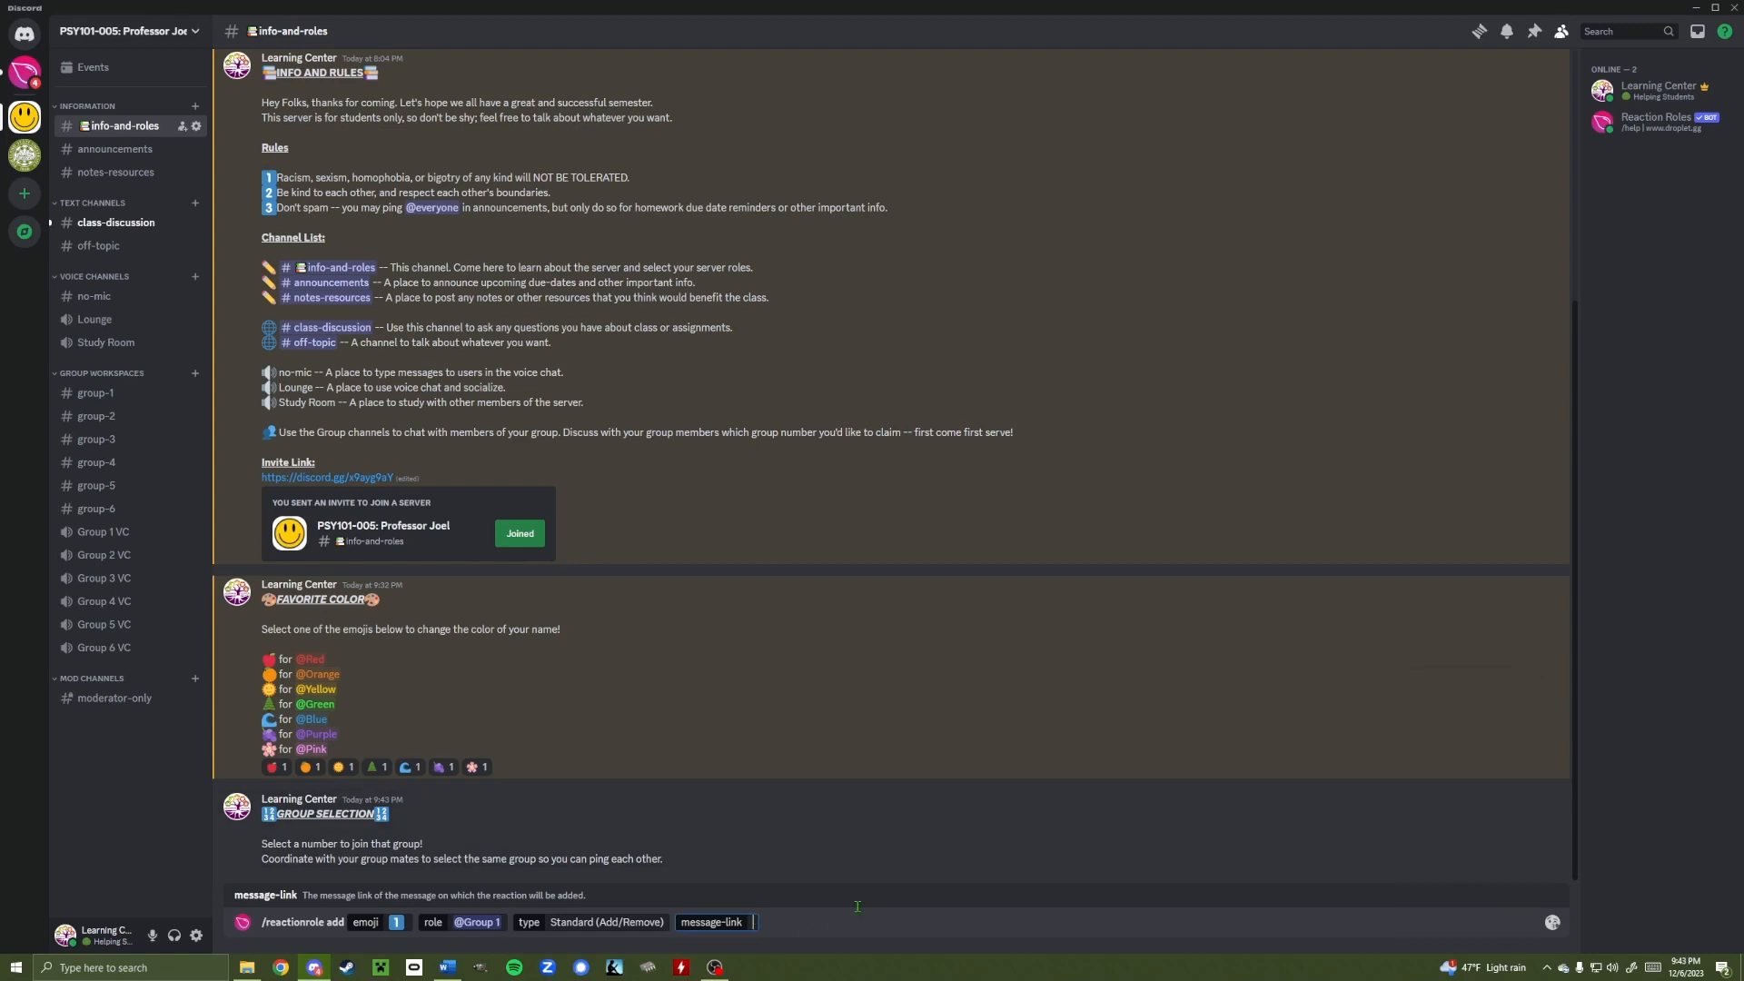
key("ctrl+v")
left_click(1249, 926)
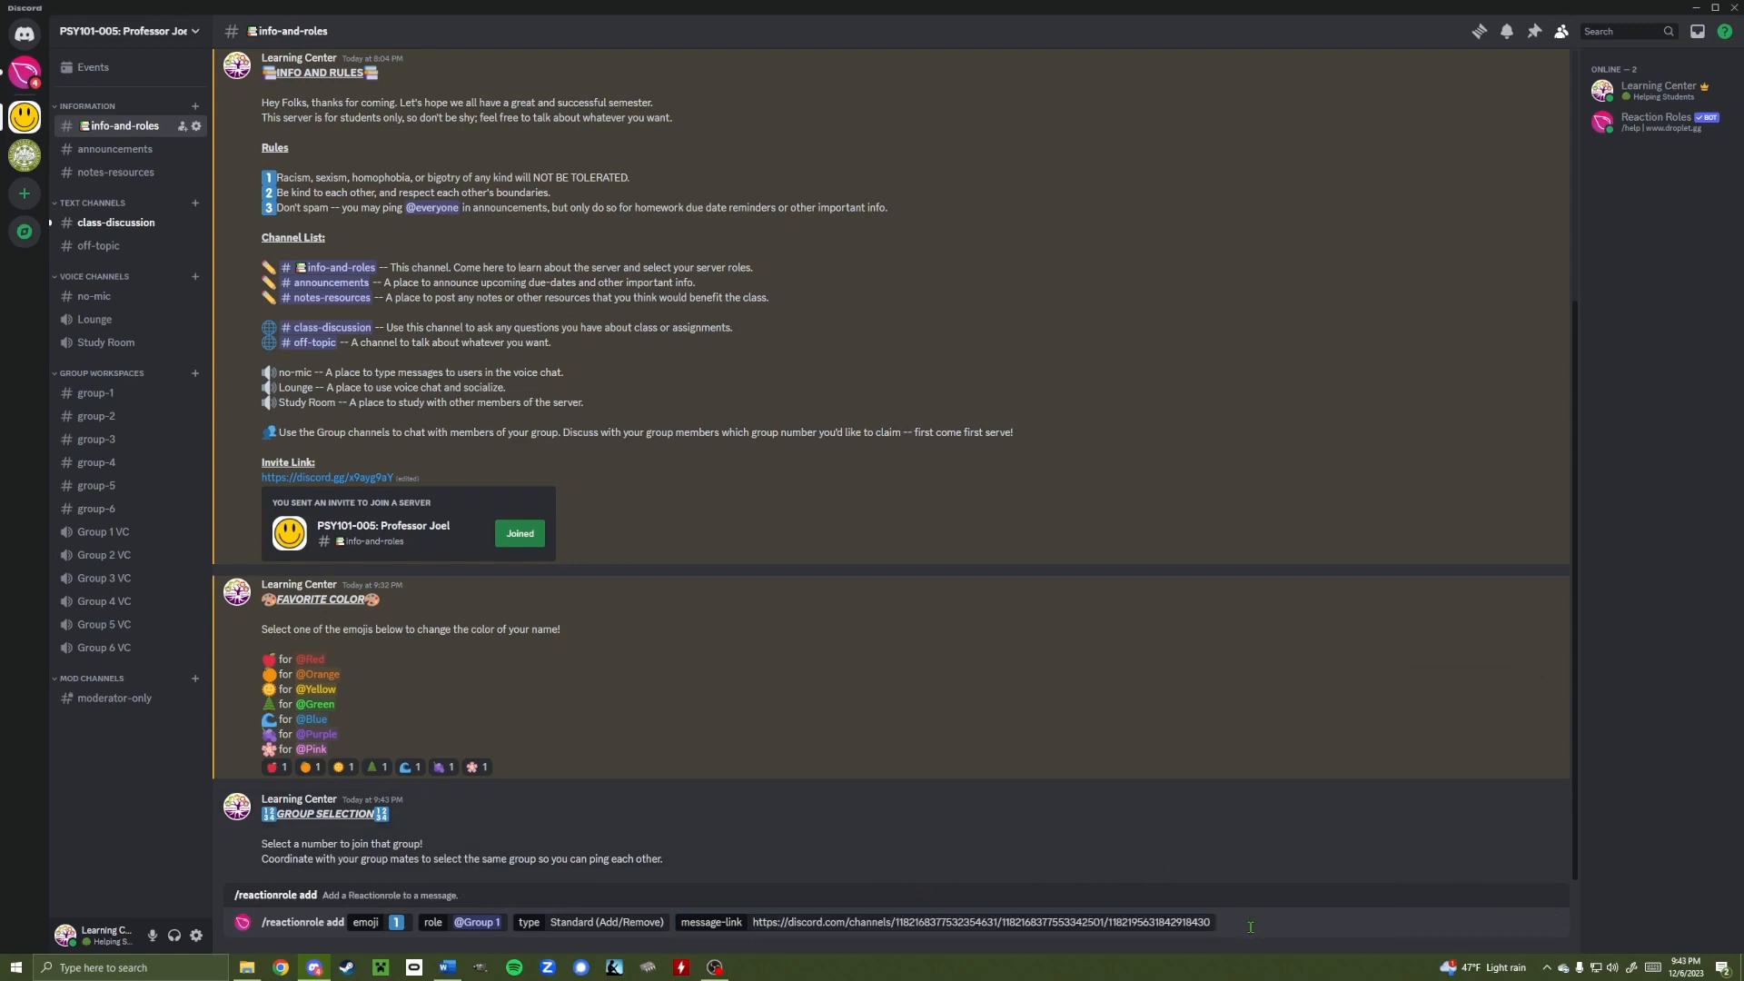
key("Return")
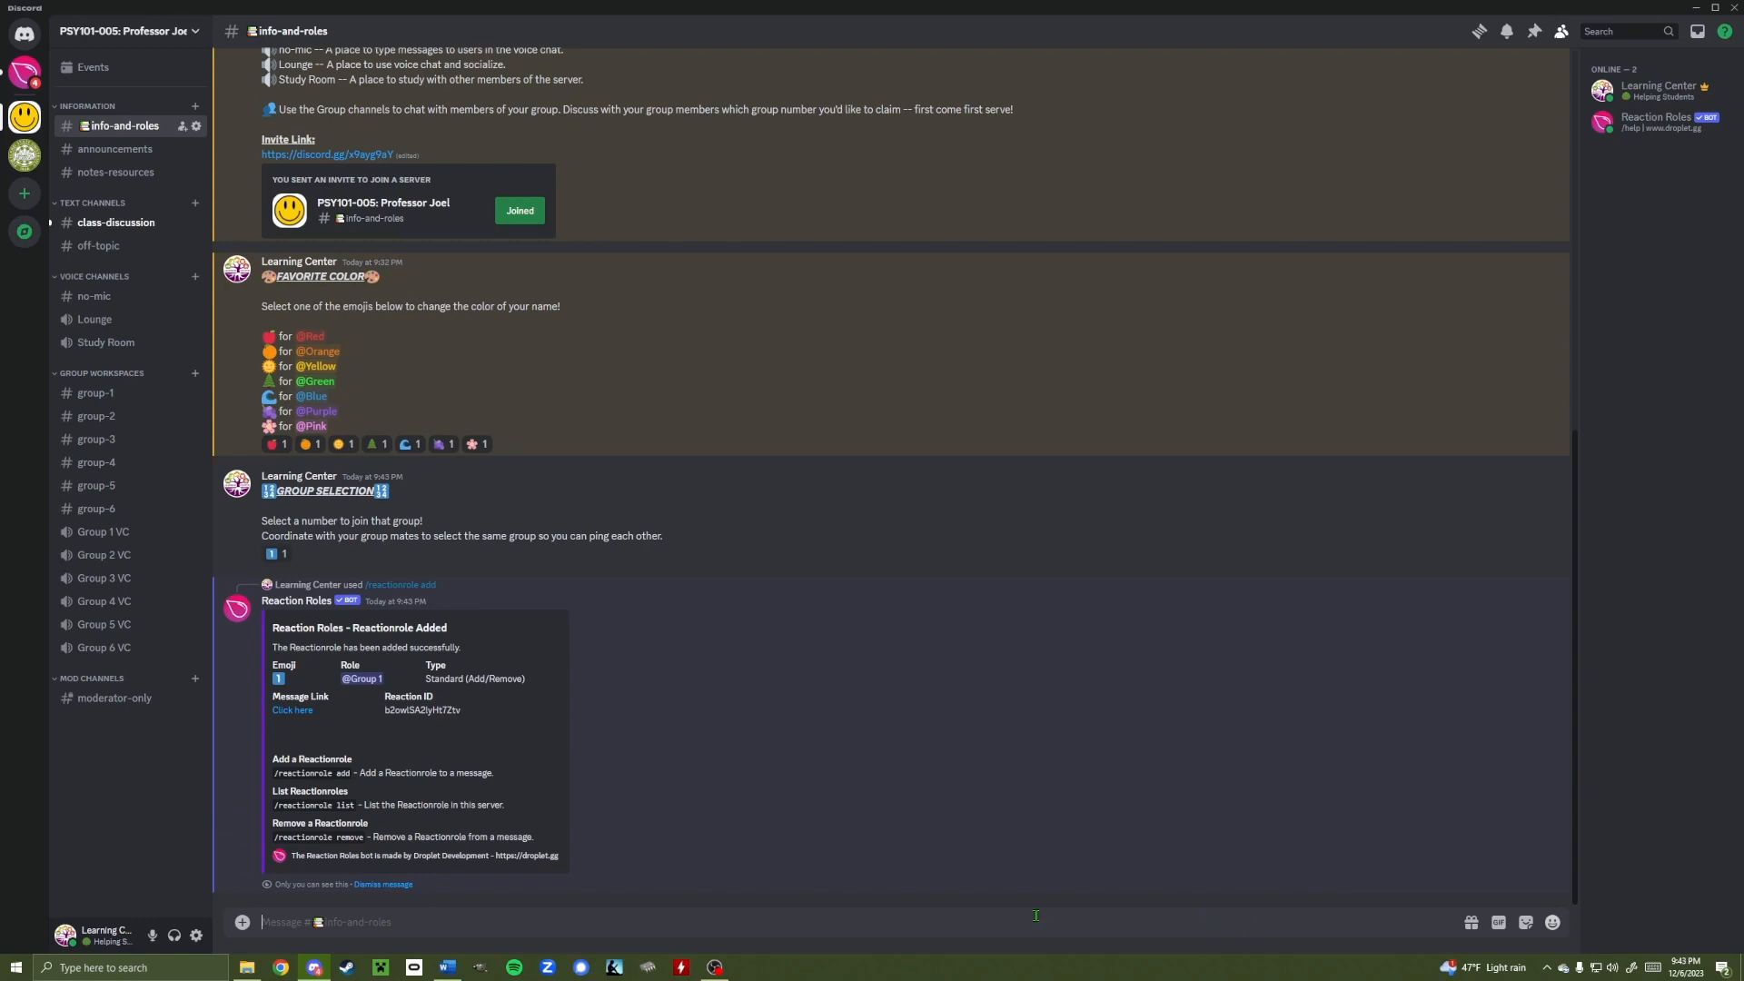
Dismiss the bot reply and test roles by reacting with 1 and grapes (Purple)
left_click(382, 886)
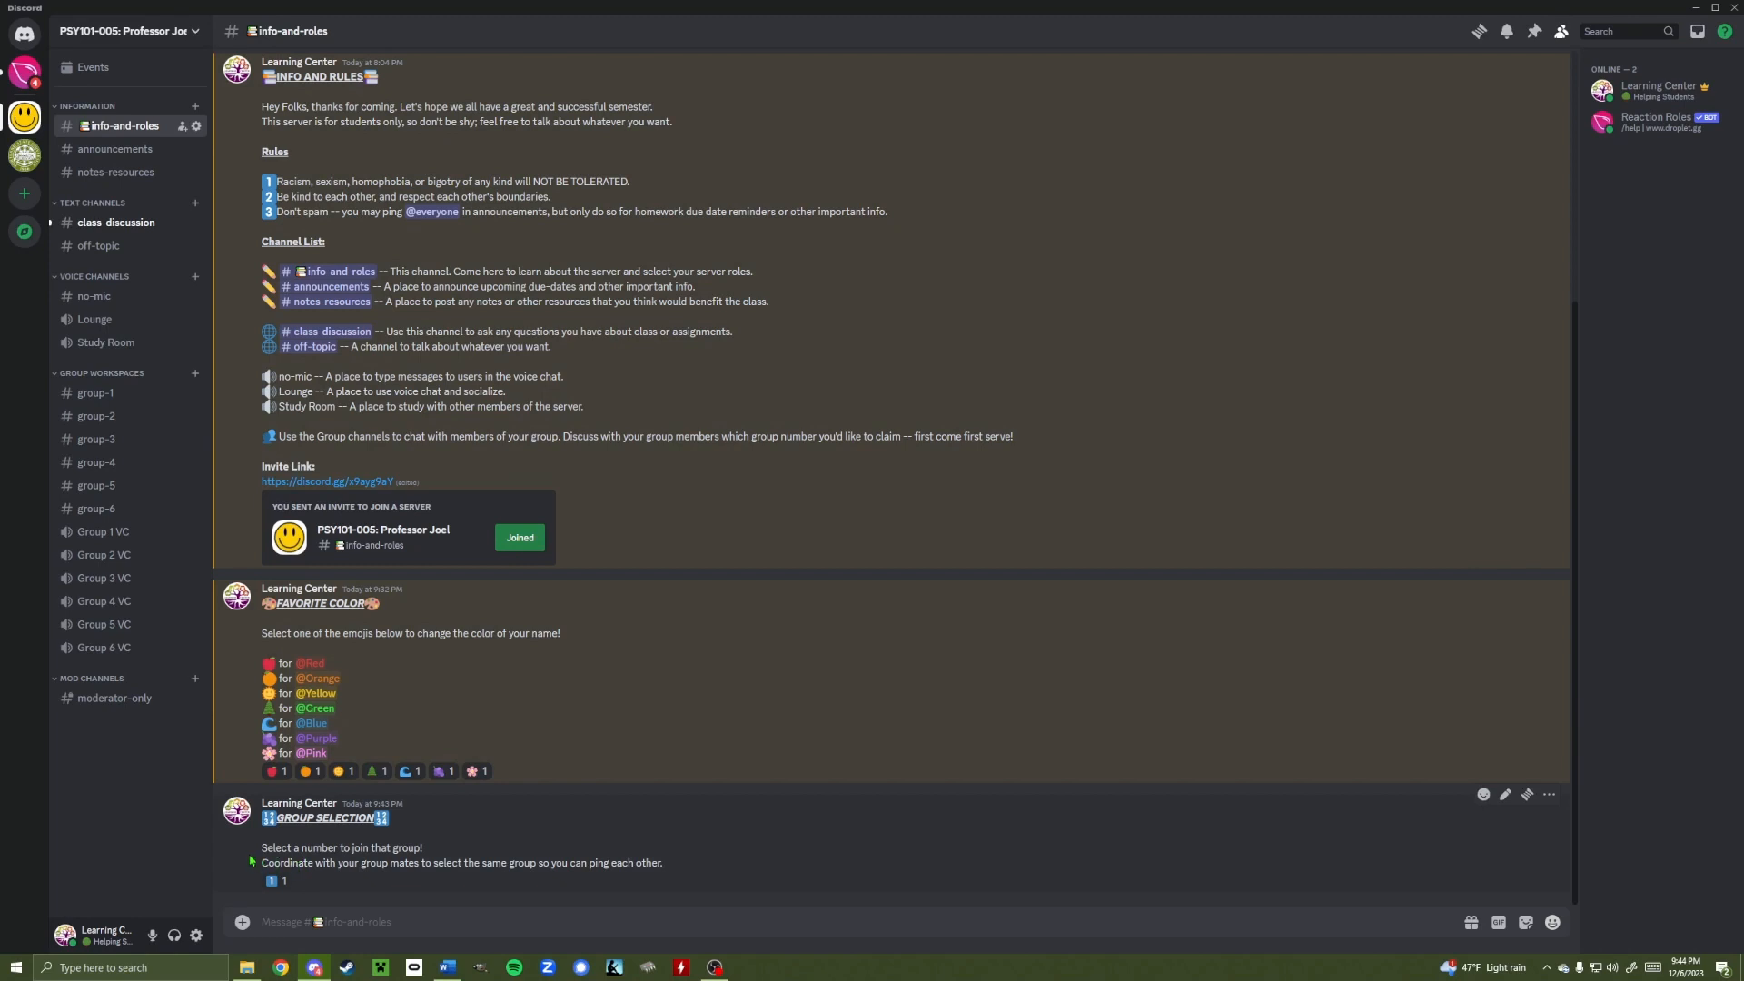
left_click(273, 880)
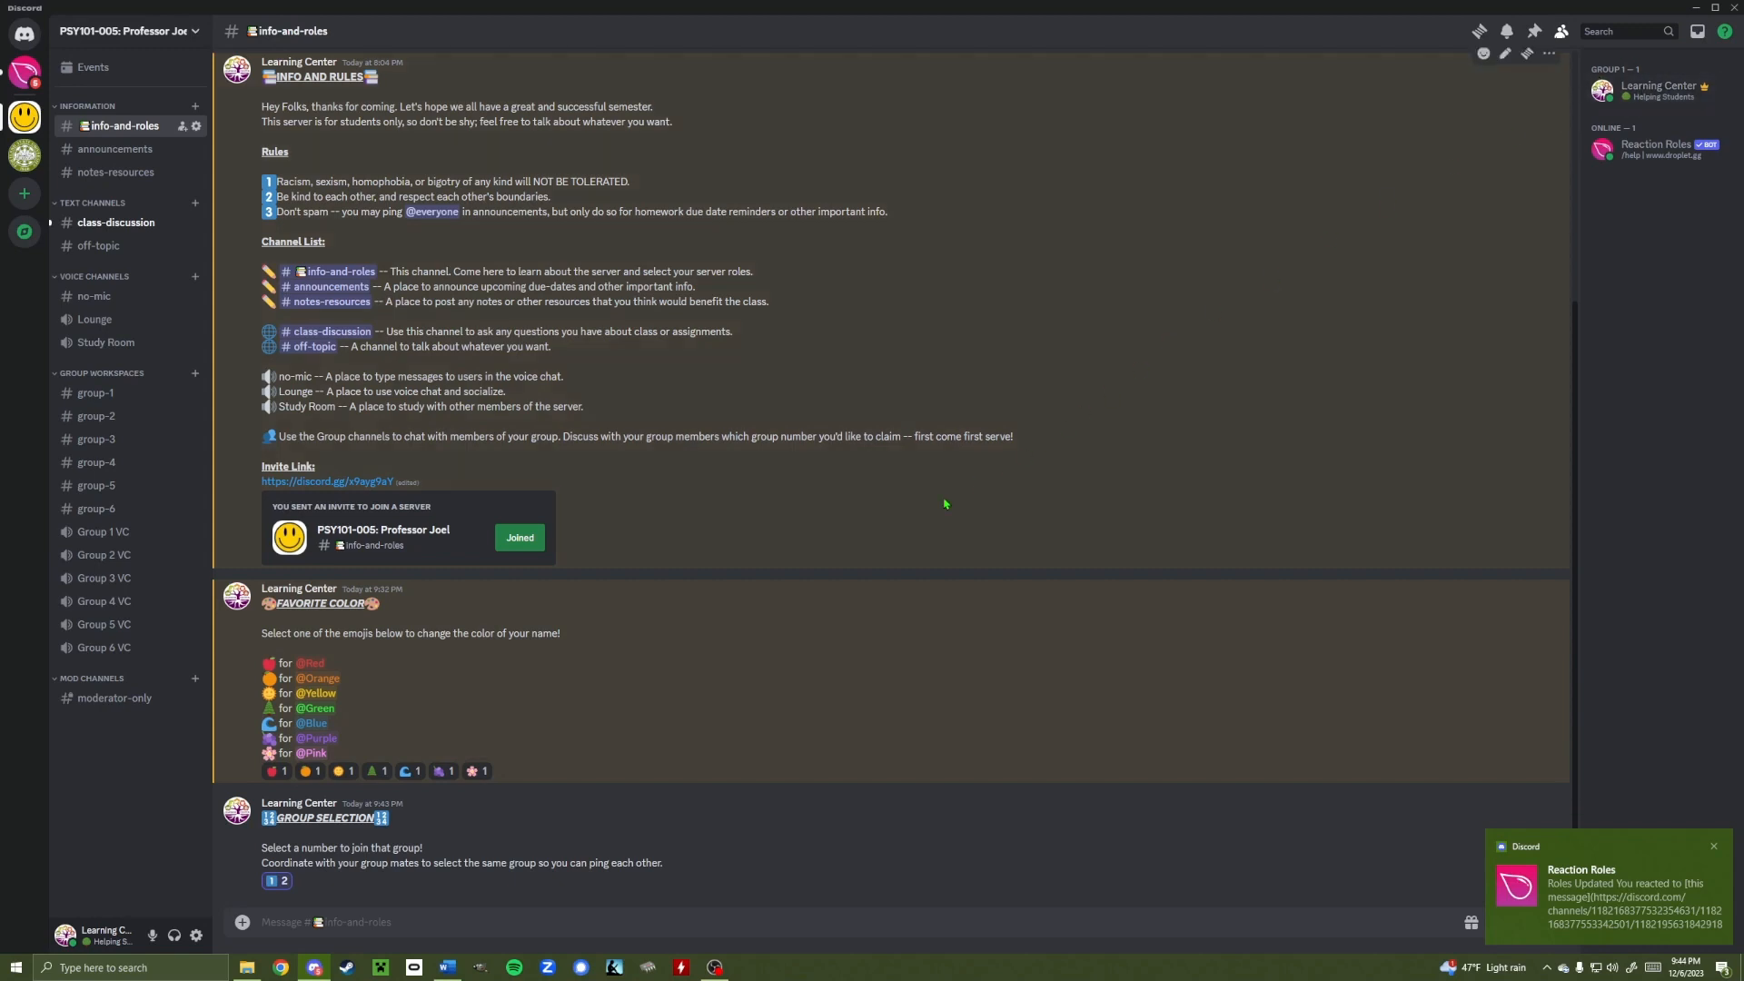
left_click(442, 771)
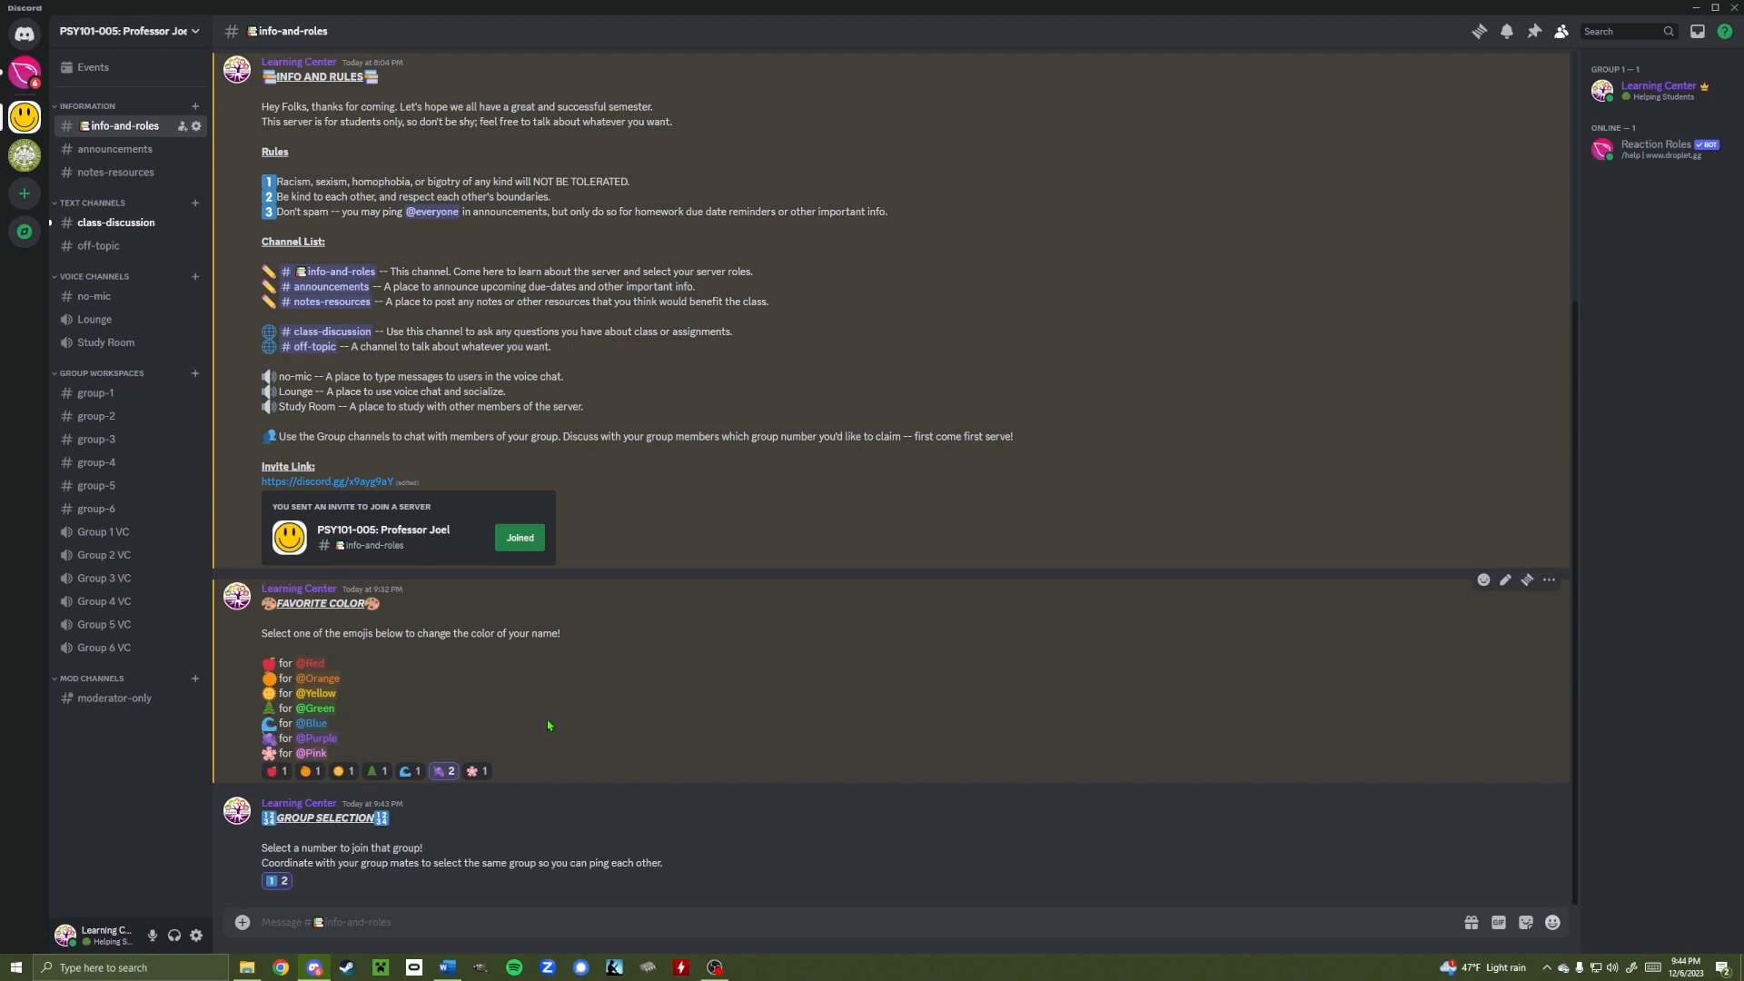
scroll(458, 831, "up", 1)
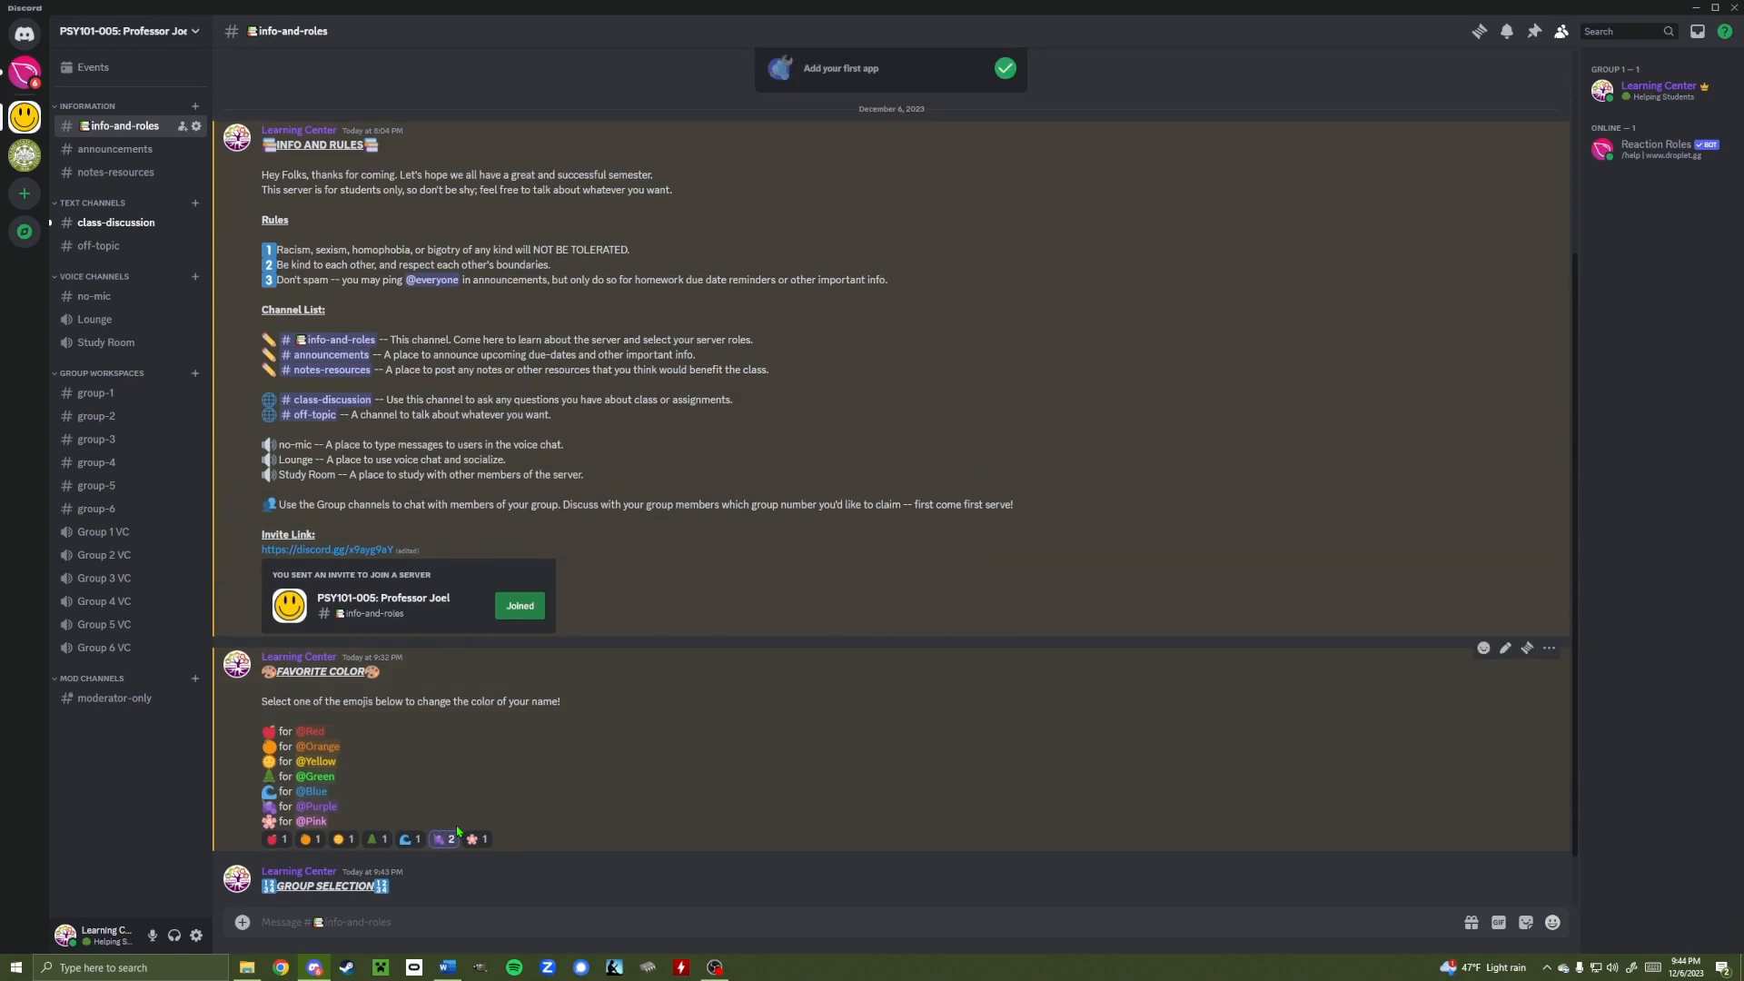
scroll(458, 832, "down", 1)
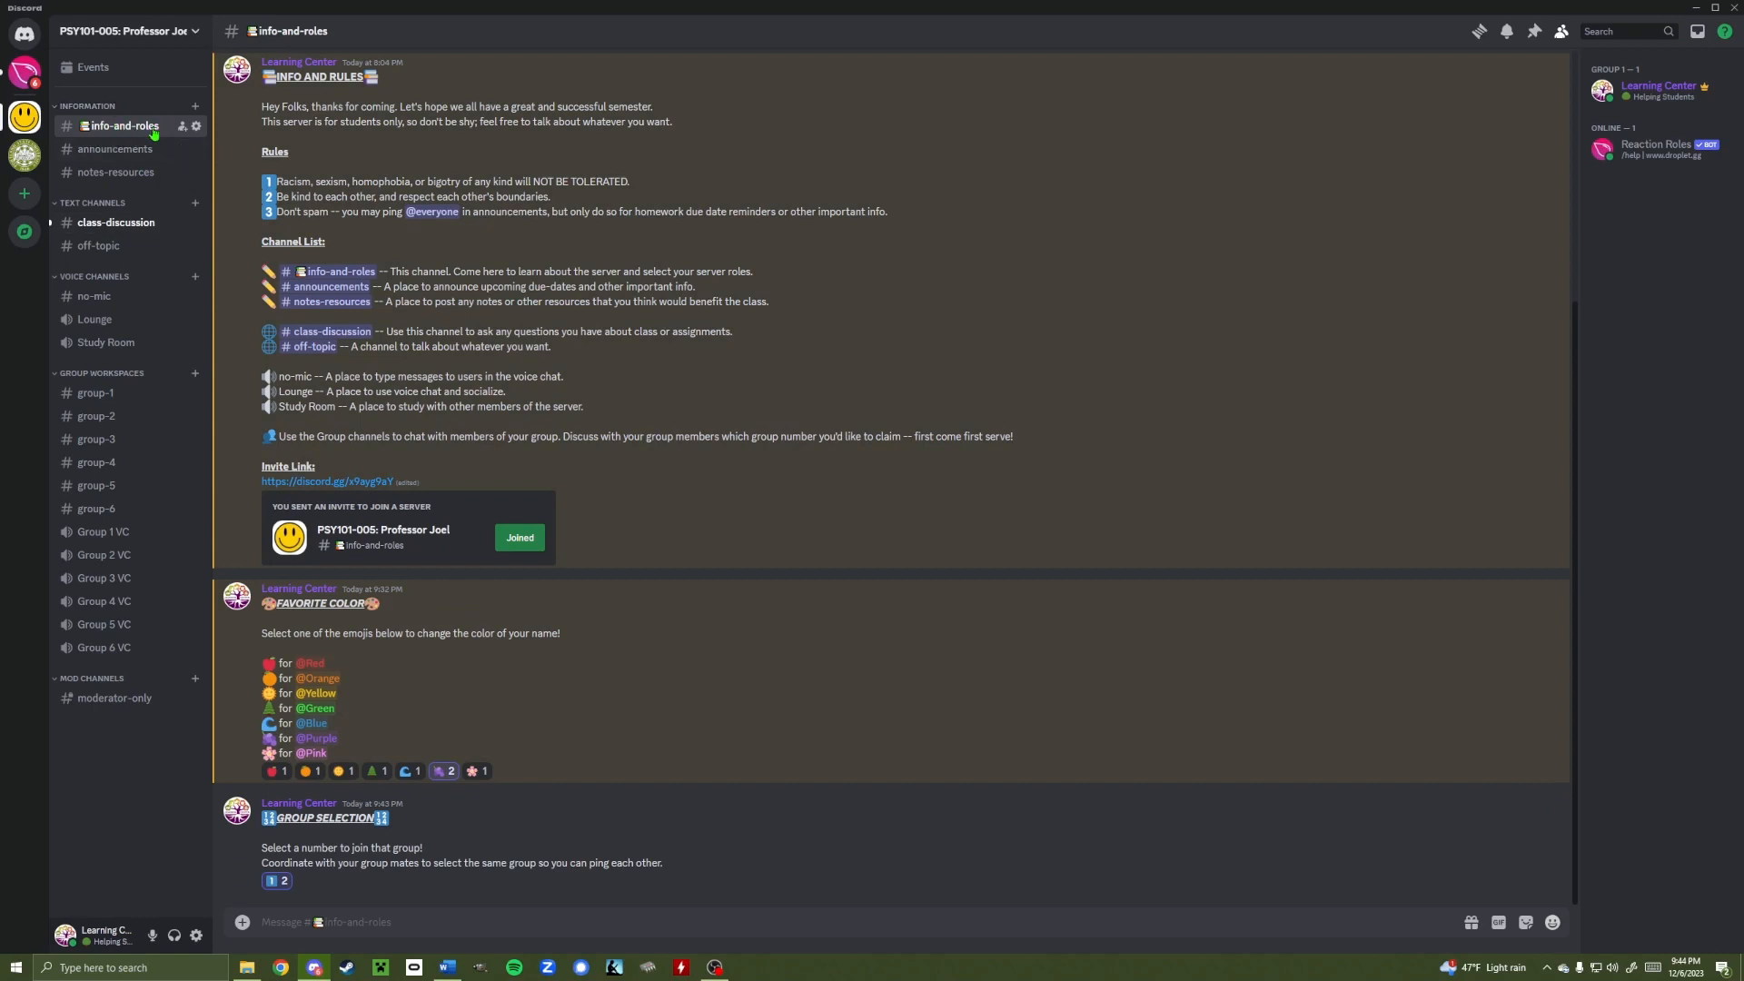
scroll(522, 584, "up", 2)
scroll(523, 591, "down", 2)
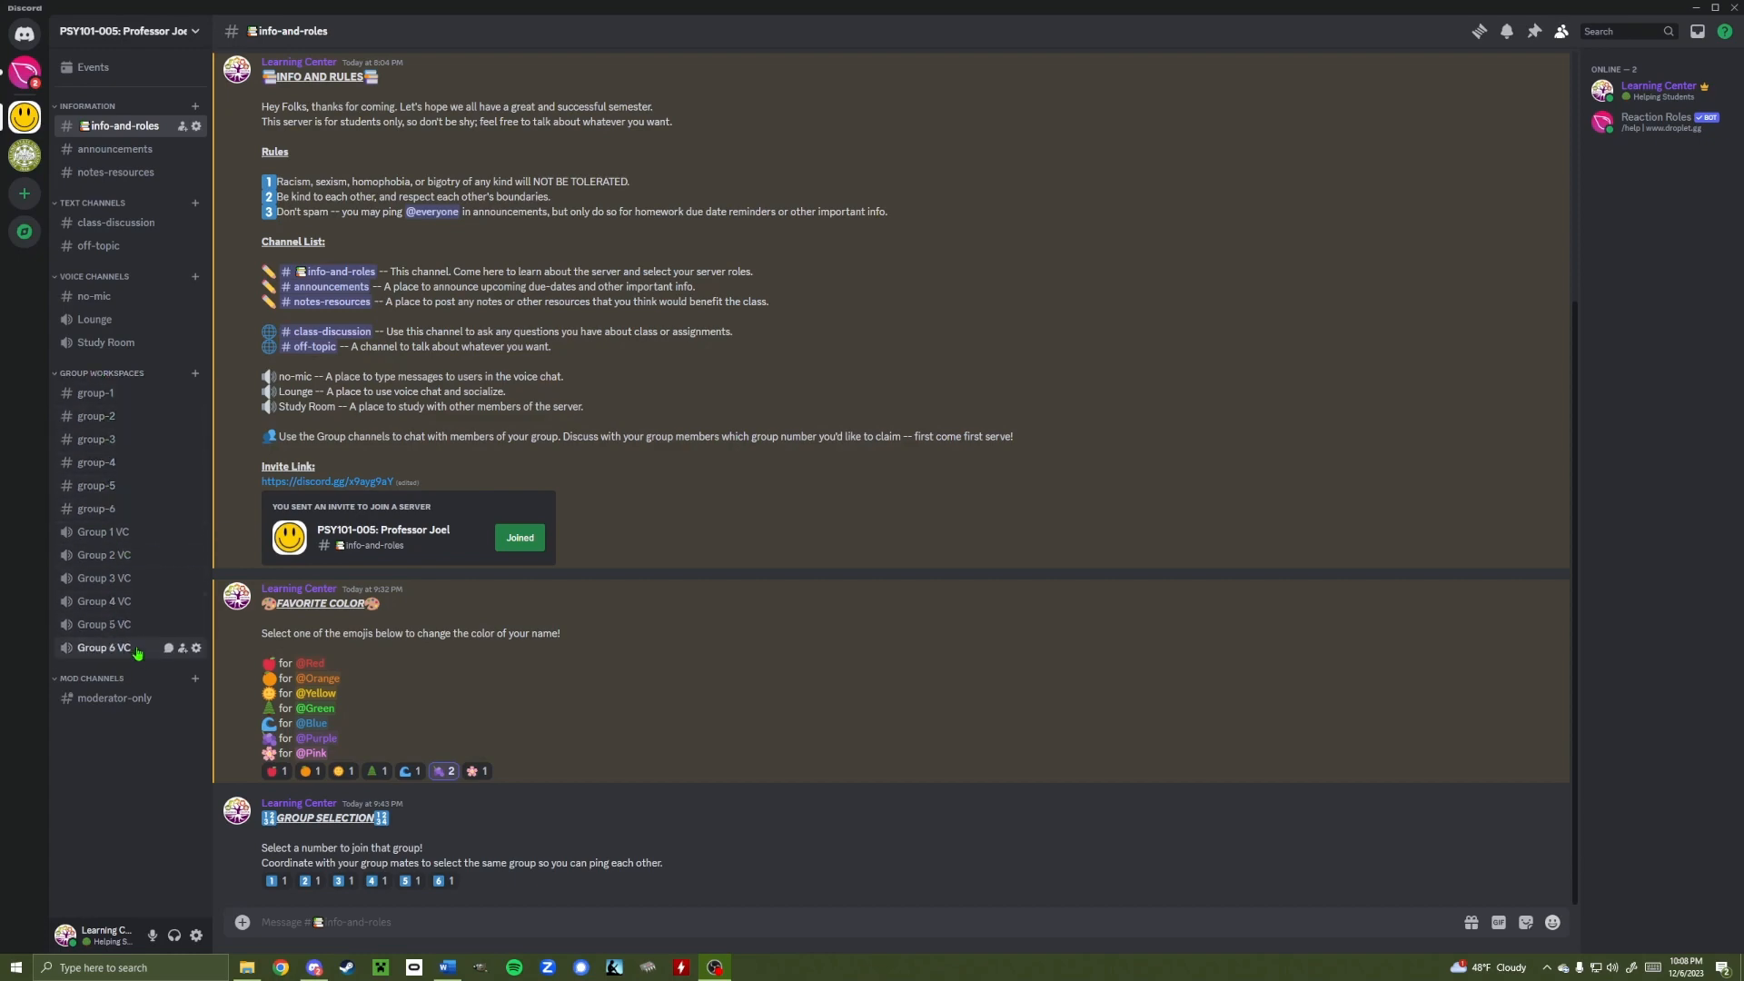
Create a group-7 text channel under Group Workspaces
left_click(195, 375)
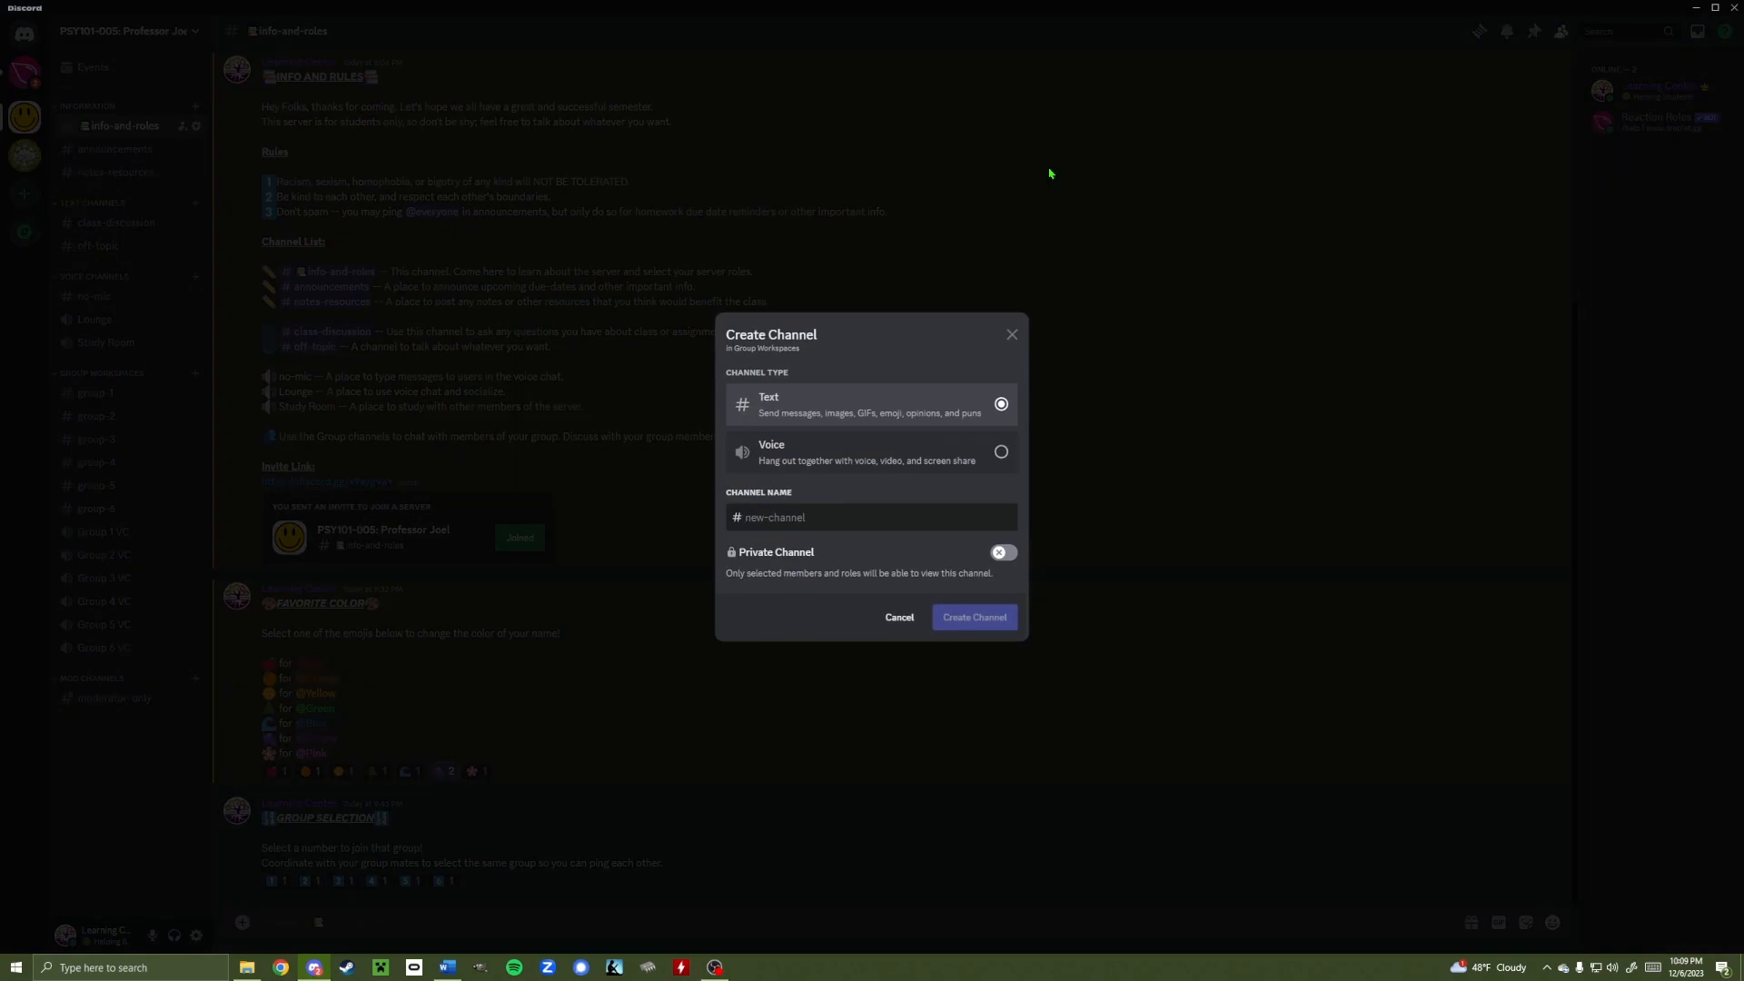
type("group-")
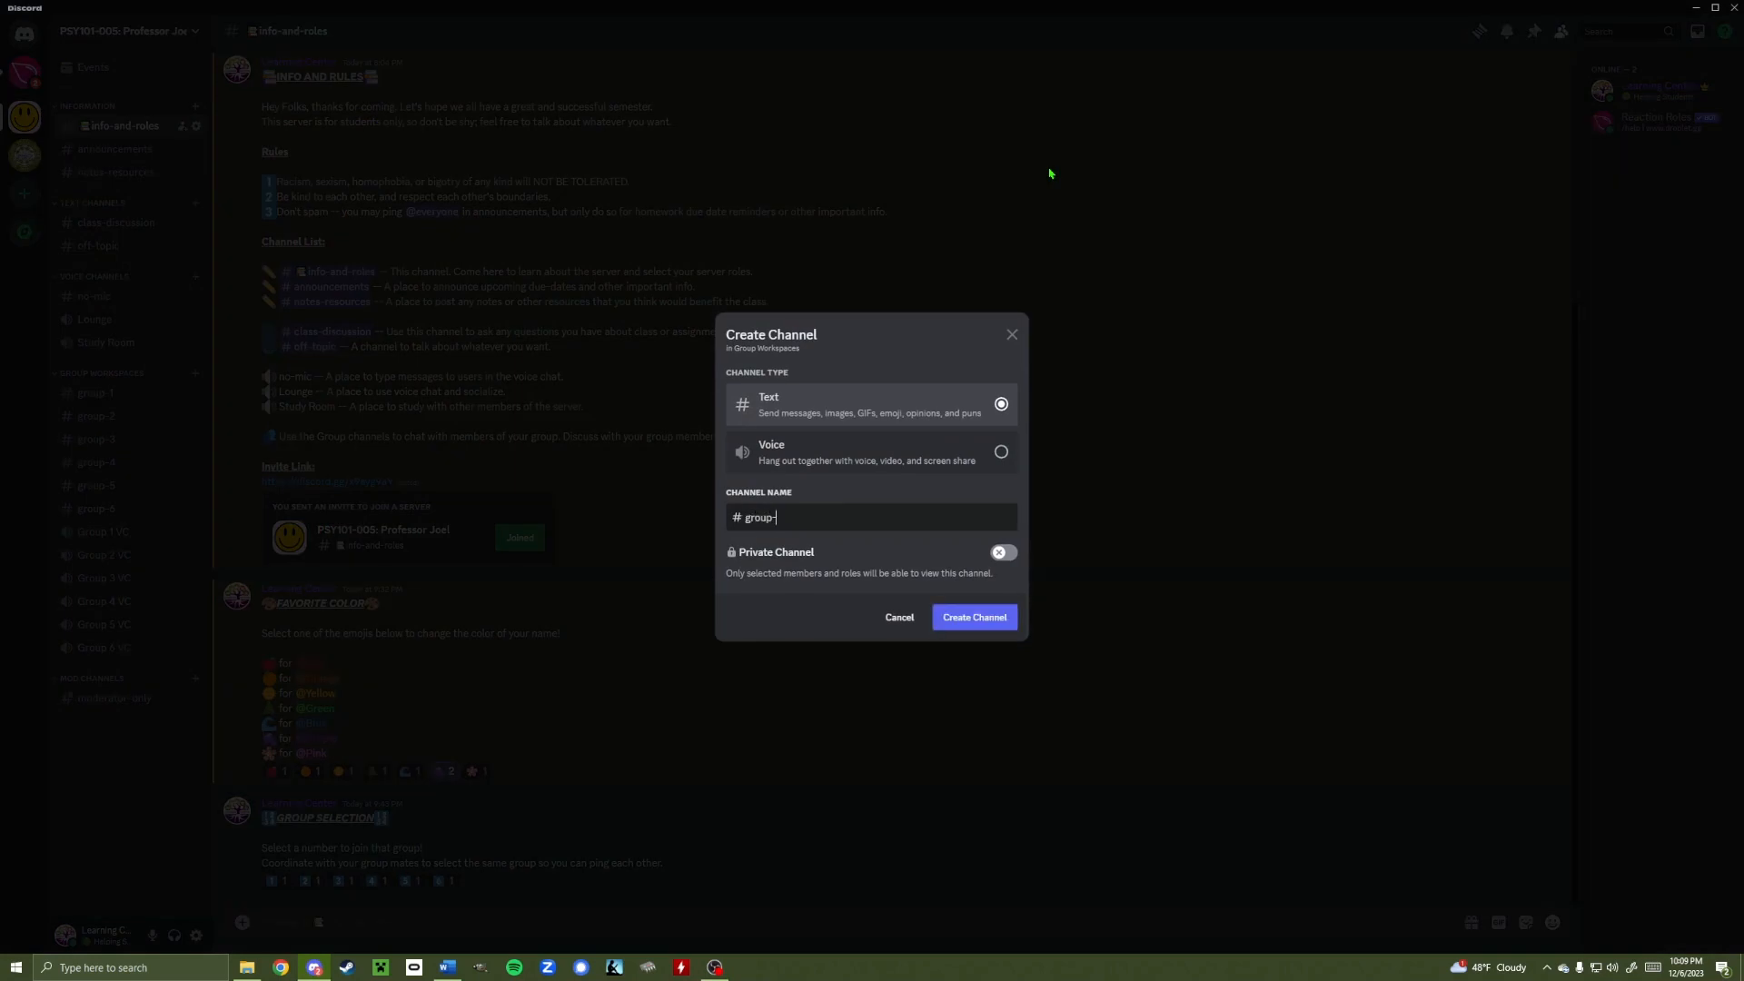
type("7")
left_click(976, 623)
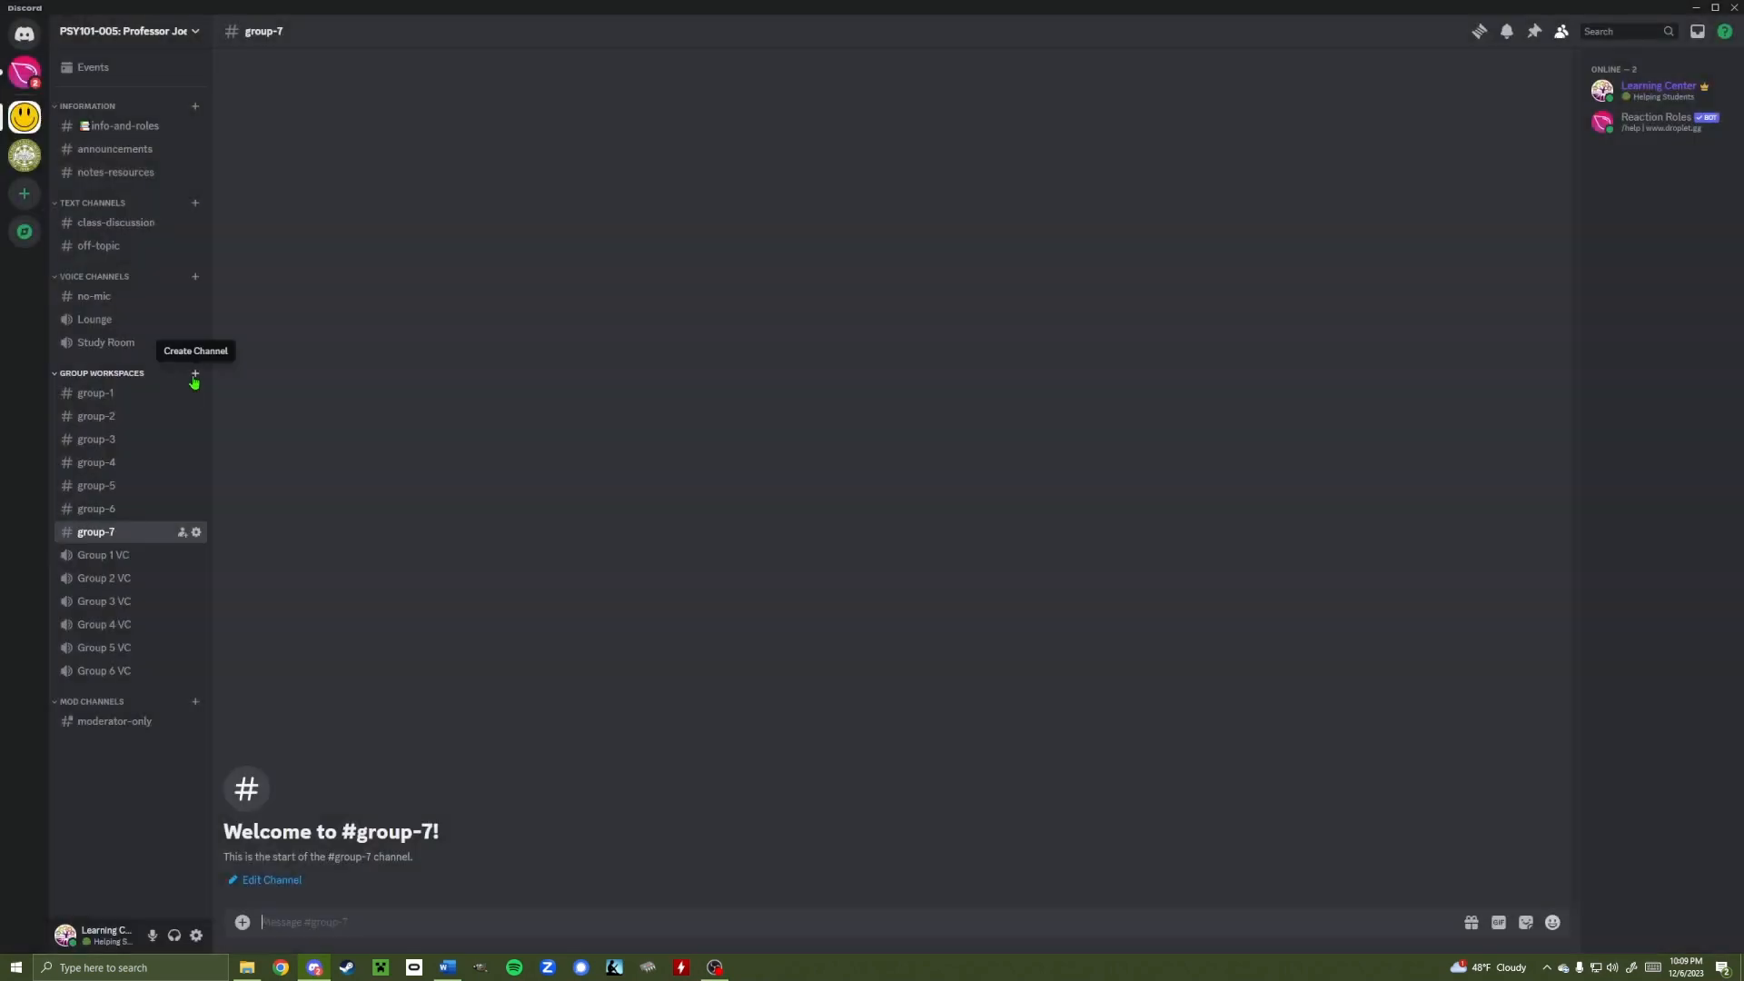
Add a Group 7 VC voice channel there, then return to #info-and-roles
left_click(194, 376)
type("grou")
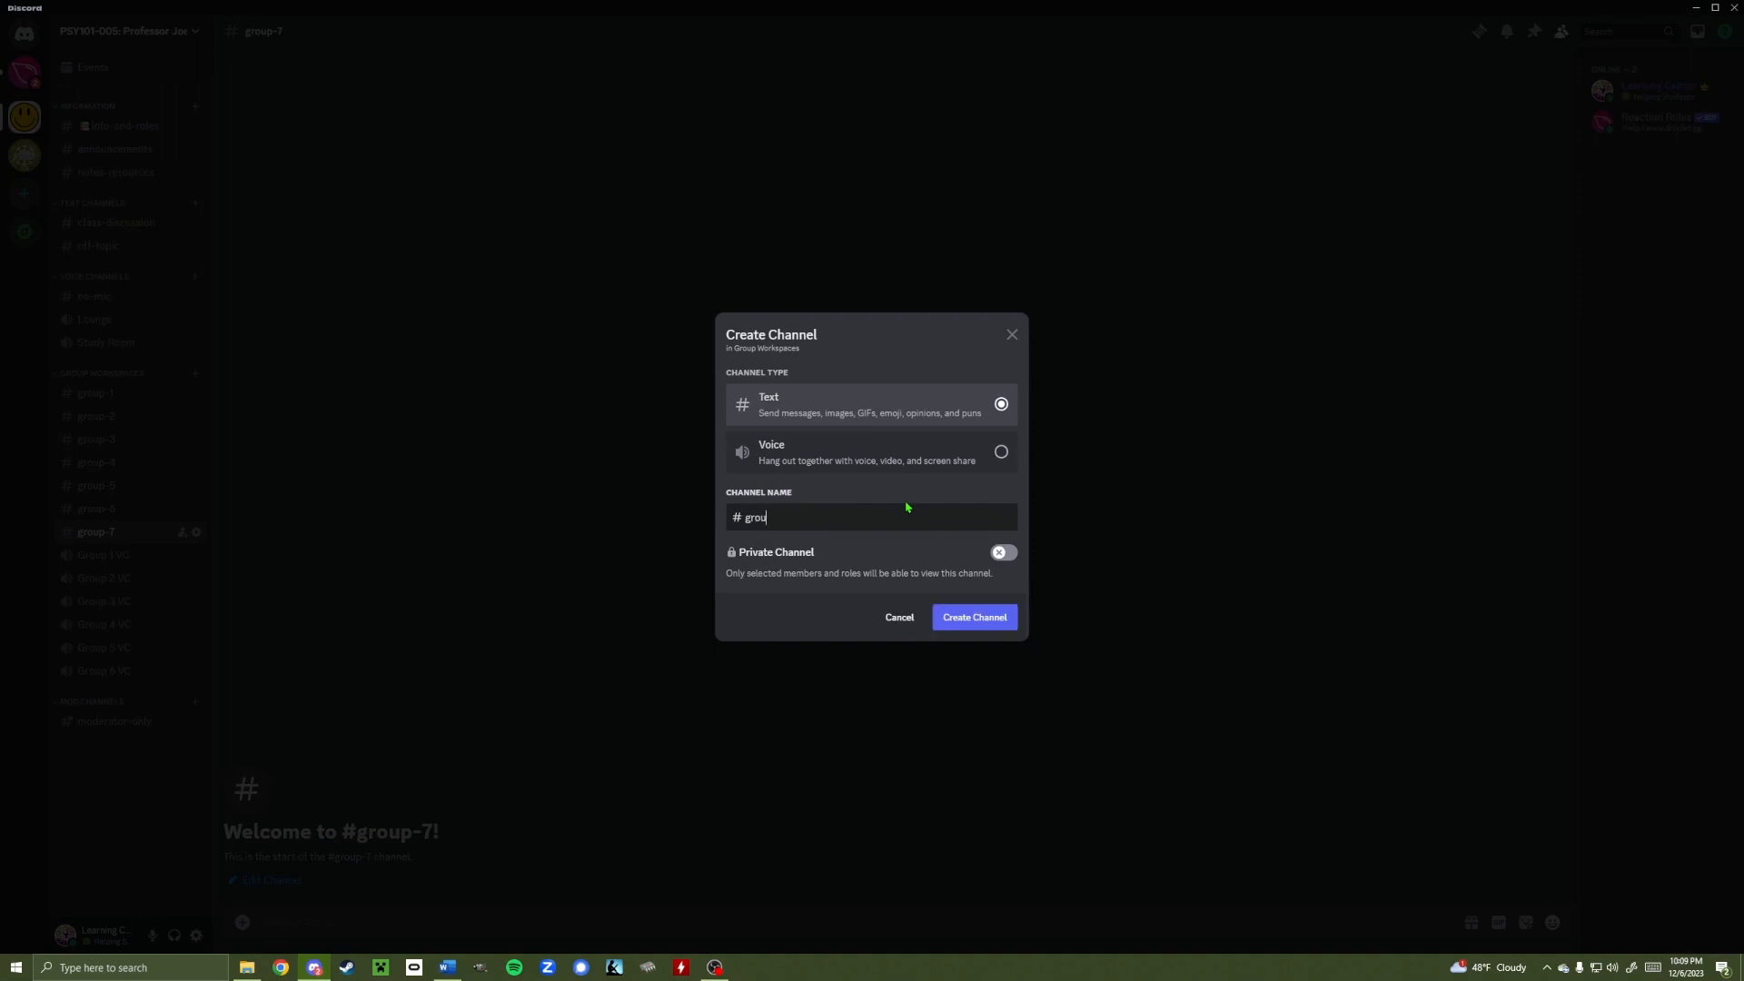
type("p-7")
left_click(917, 454)
left_click_drag(787, 517, 693, 516)
type("Gro")
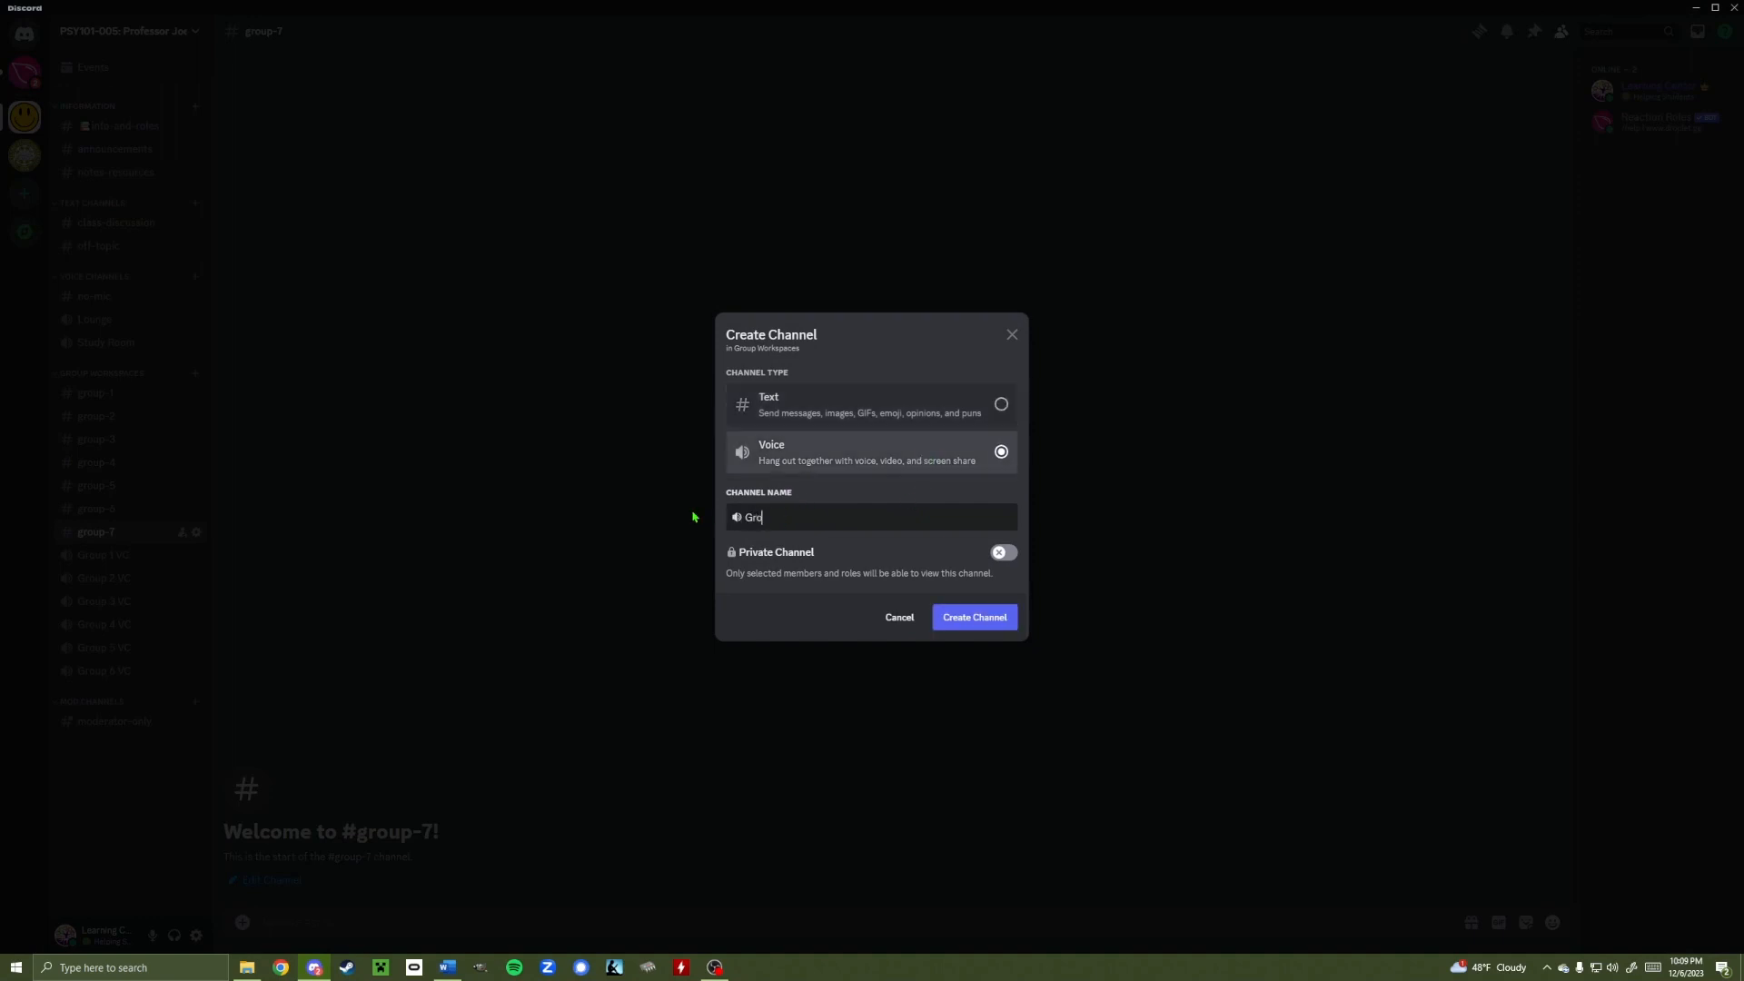
type("up 7 VC")
left_click(951, 618)
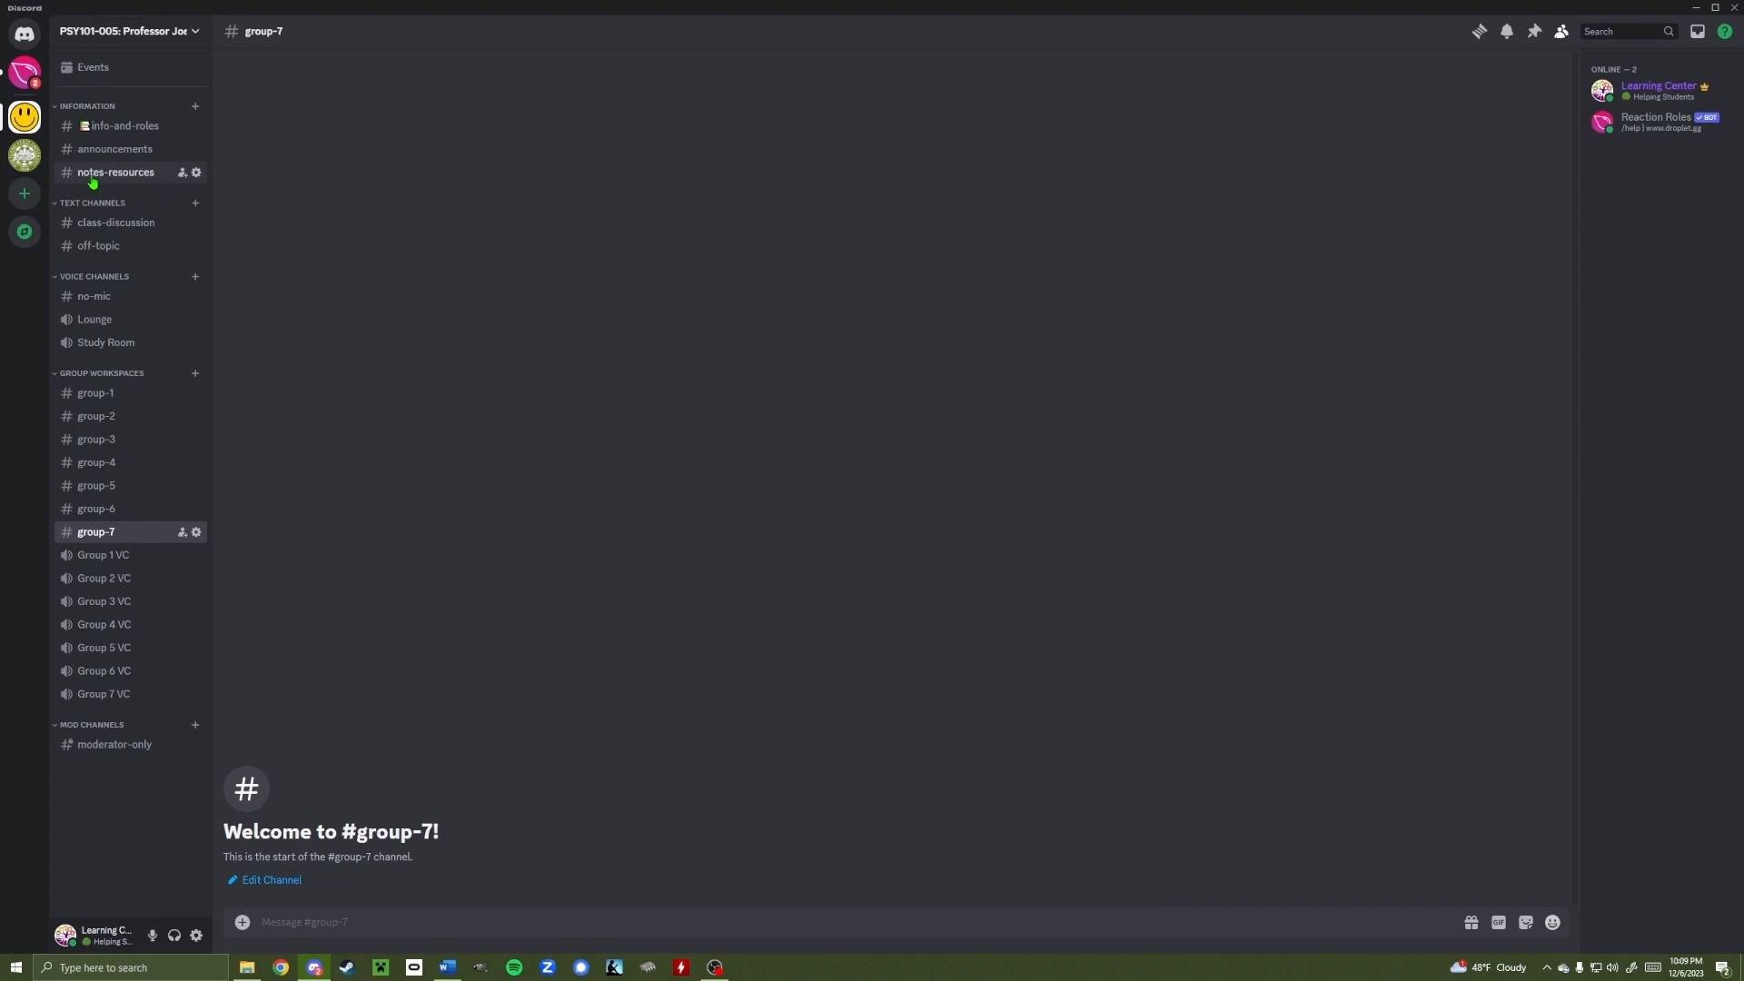
left_click(109, 126)
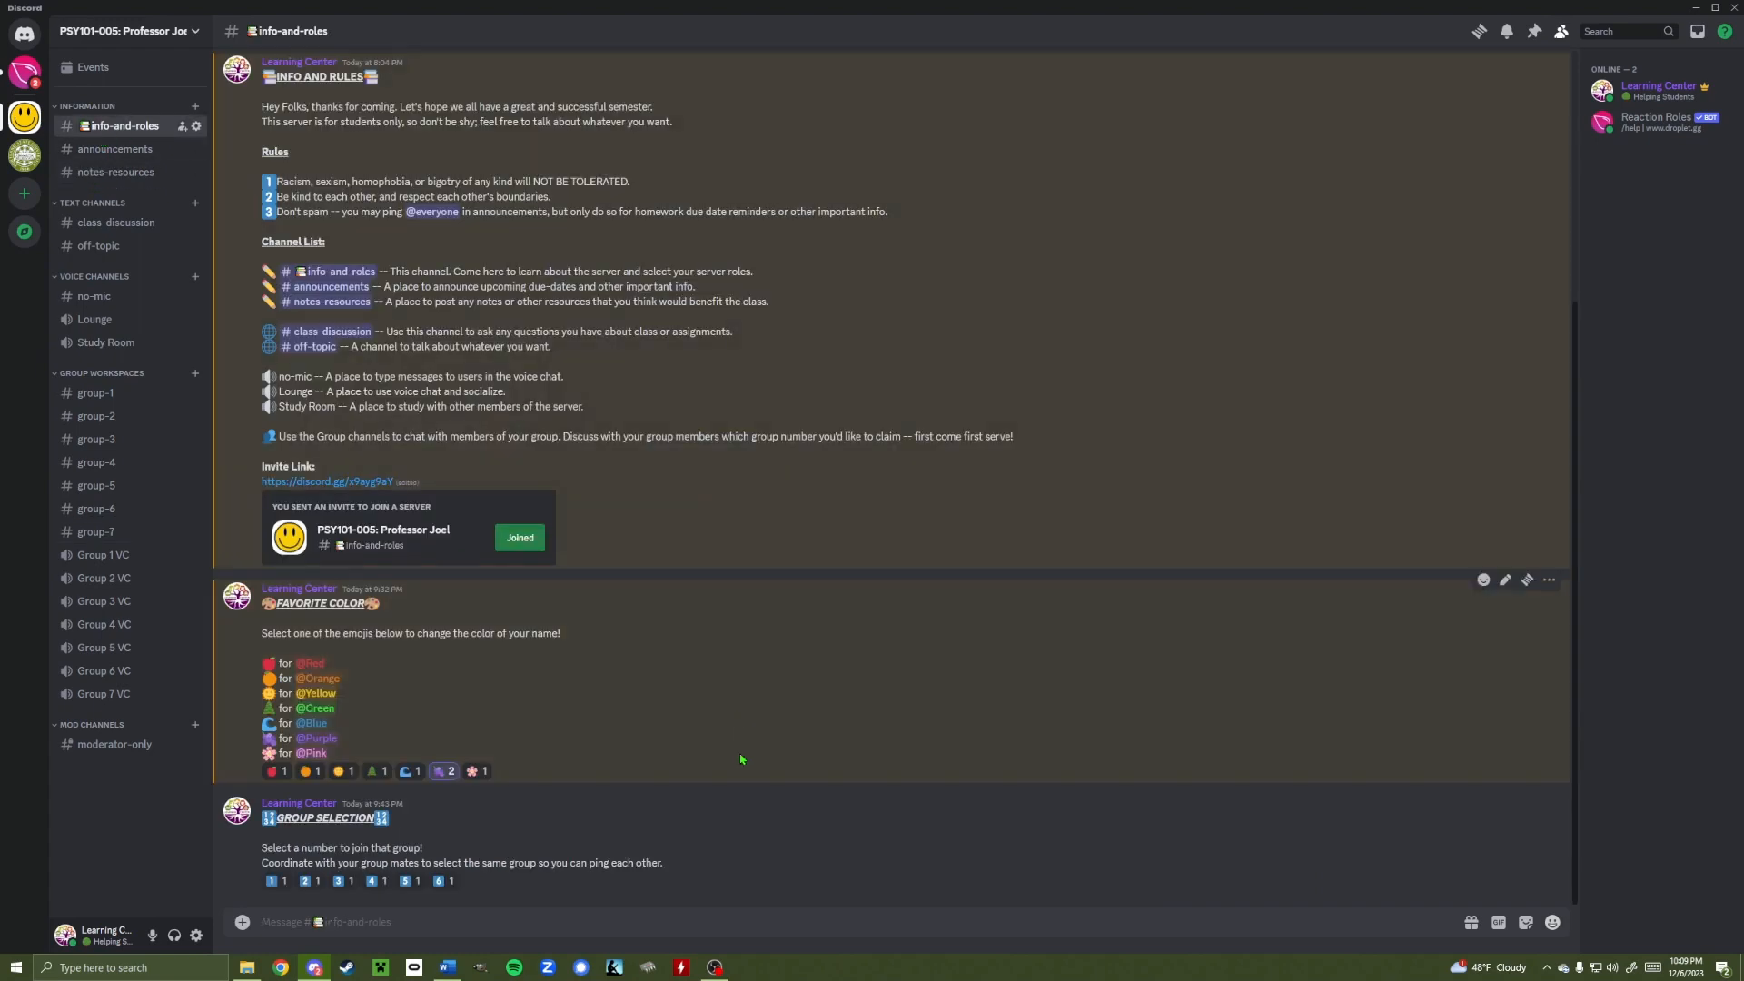
In Server Settings > Roles, create a role named 'Group 7' and save it
left_click(196, 35)
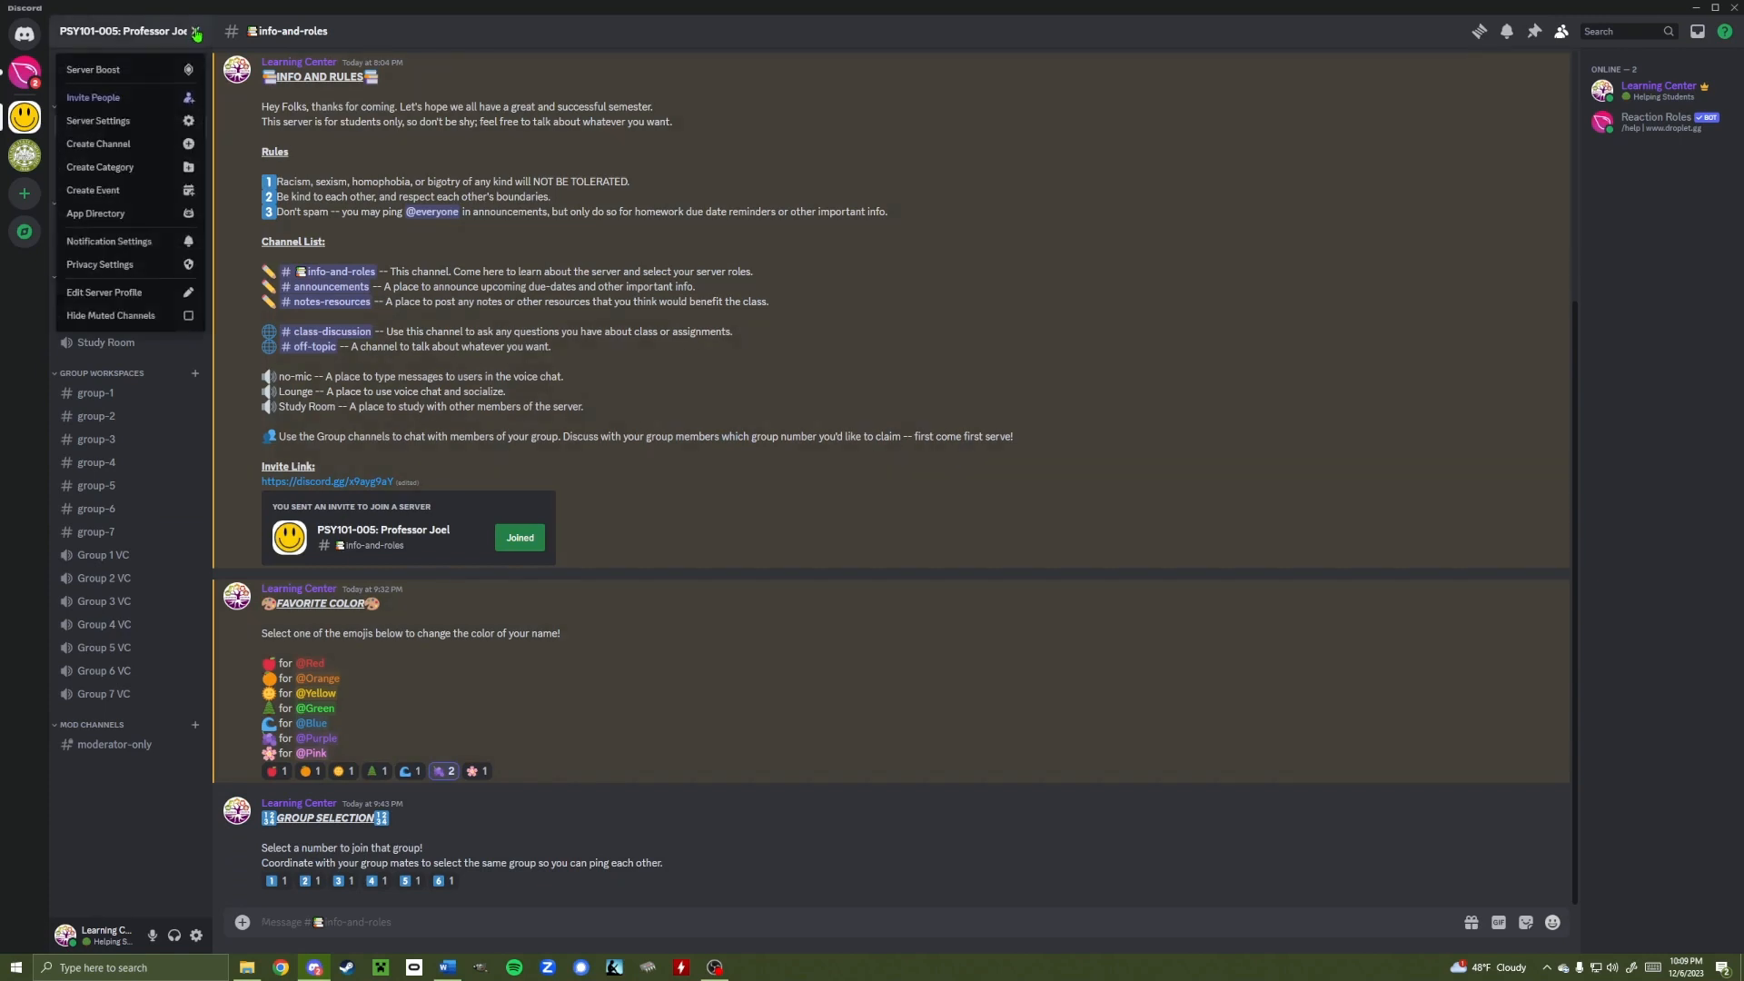
left_click(99, 129)
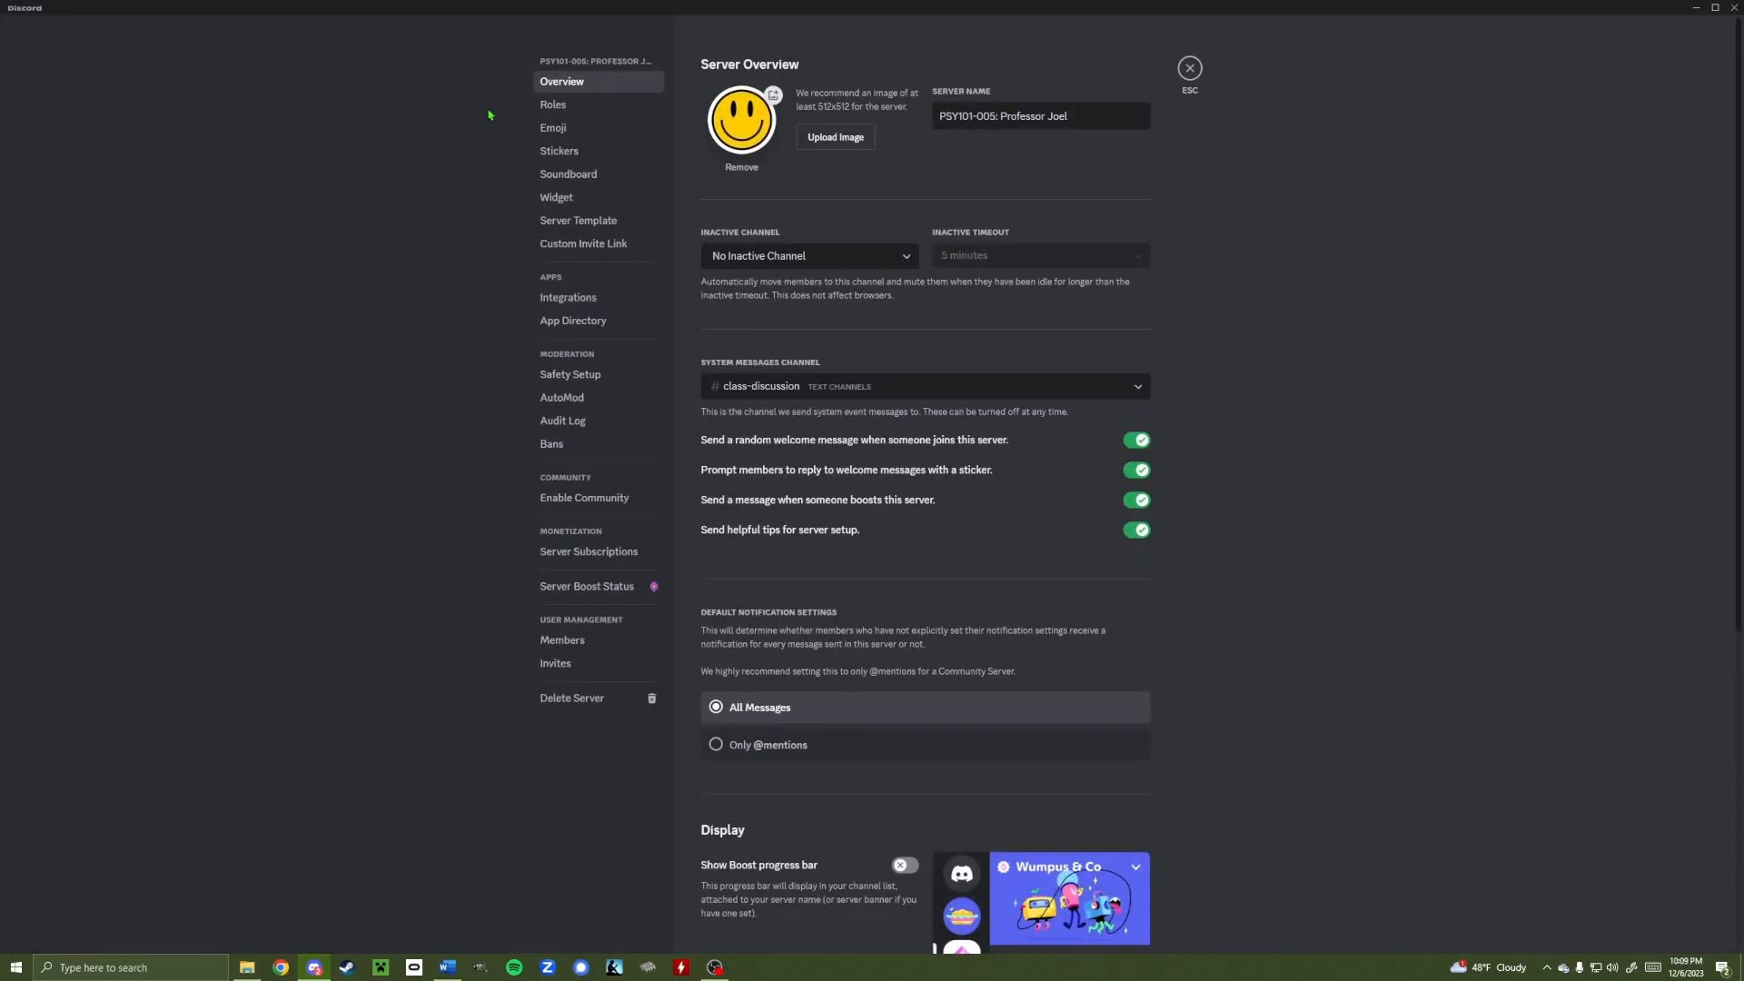
left_click(570, 109)
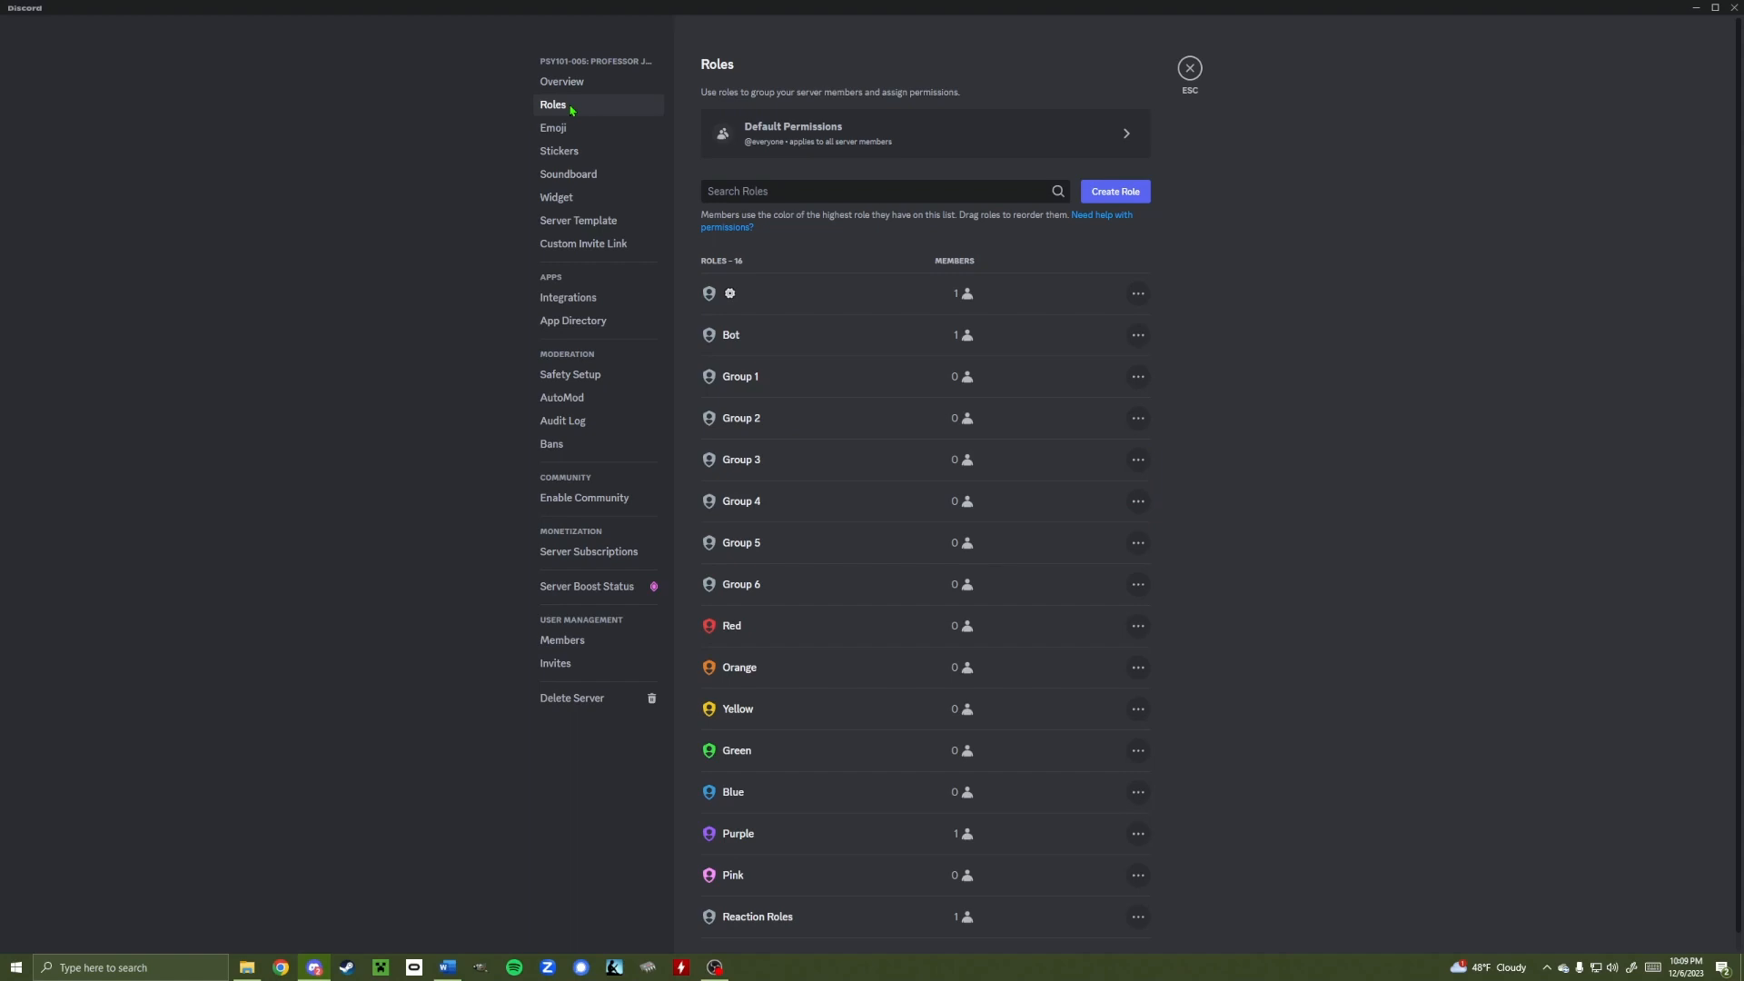
left_click(1119, 194)
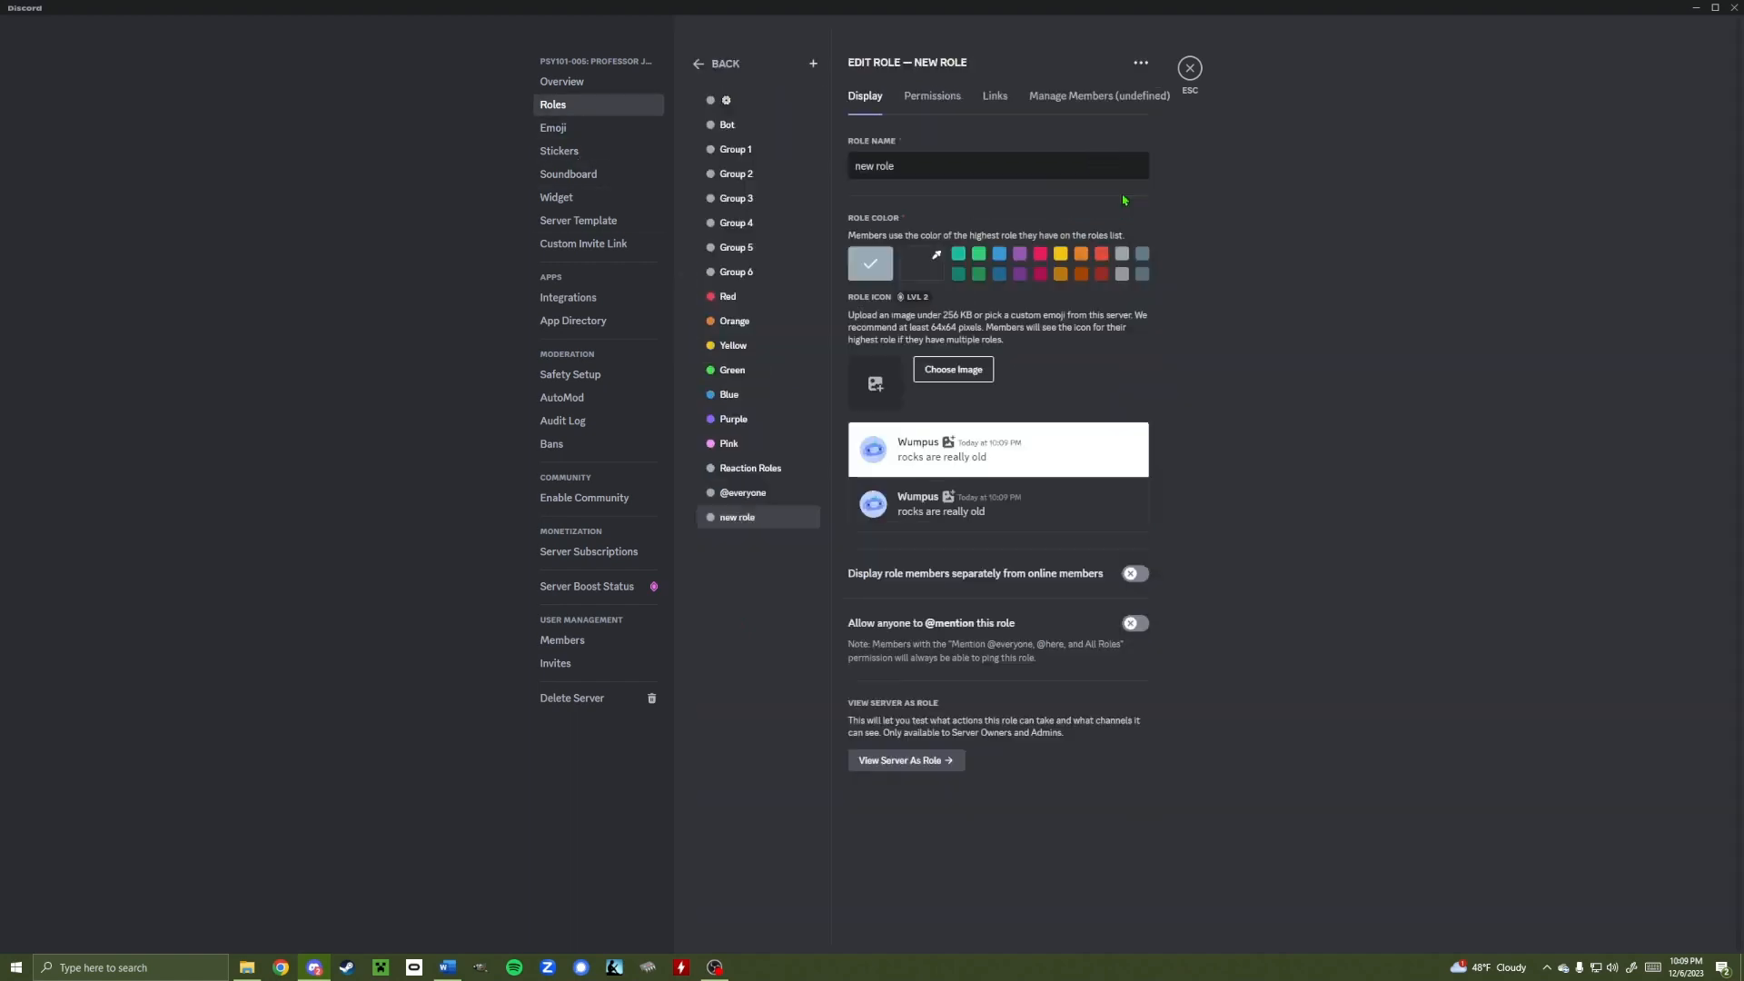
left_click_drag(934, 162, 788, 165)
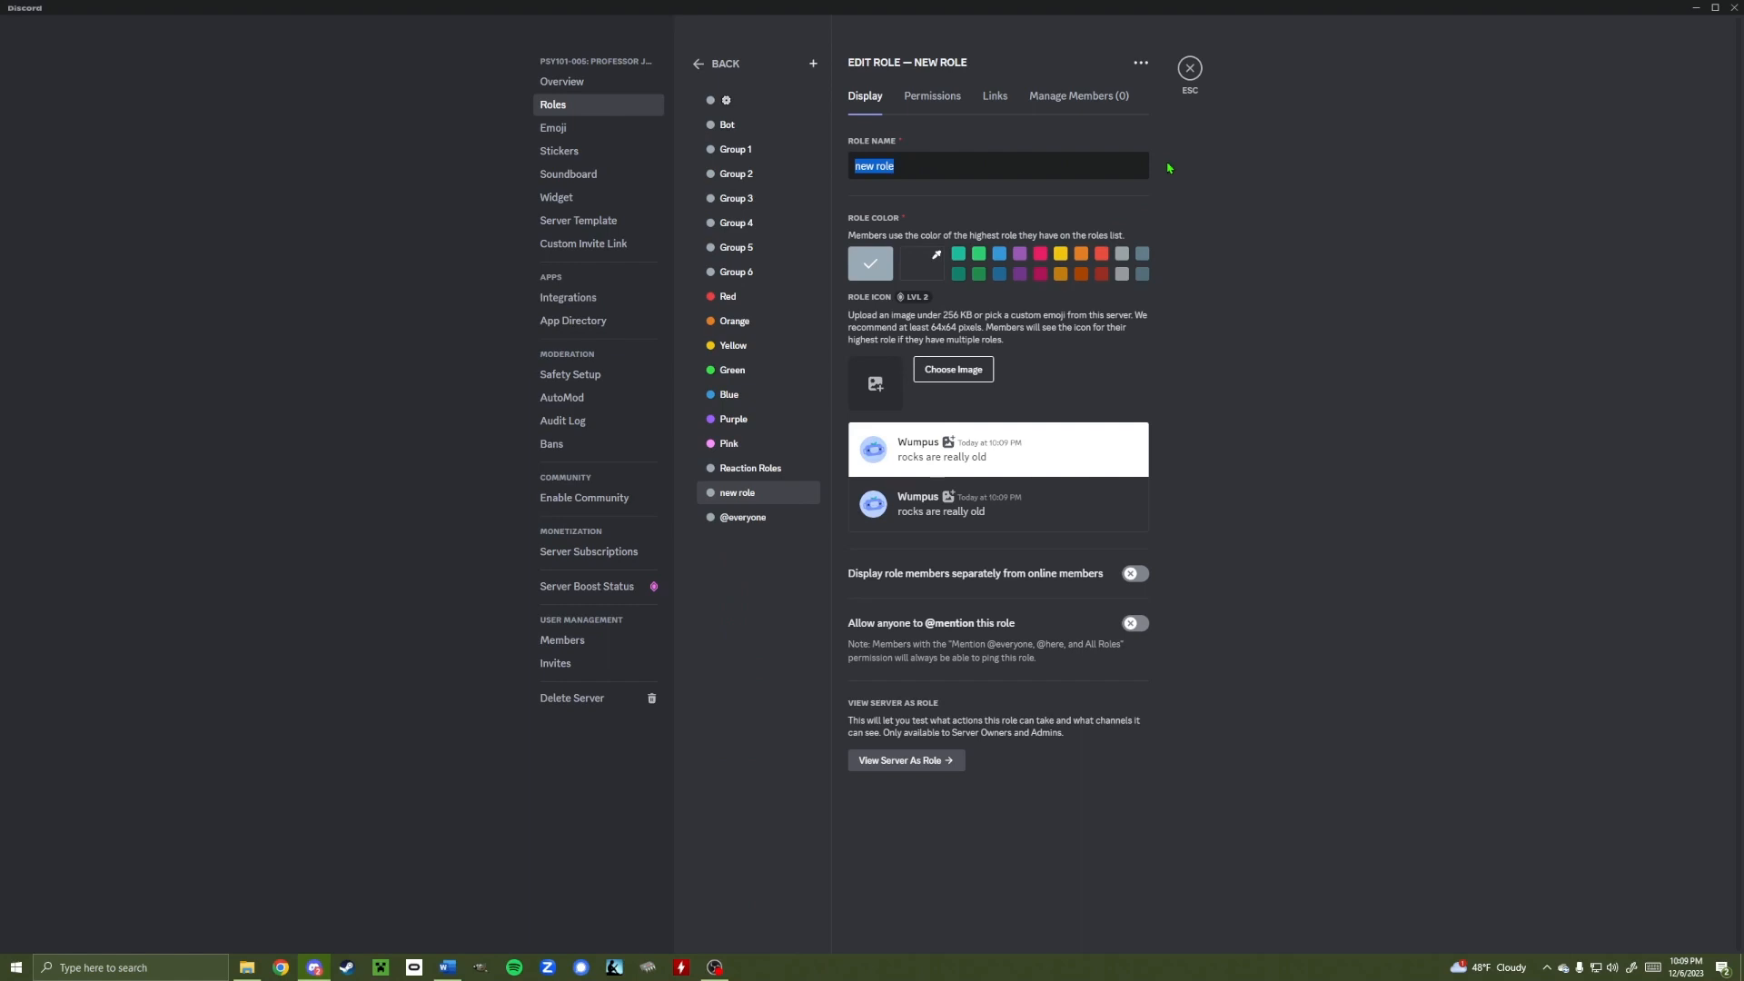
type("Group ")
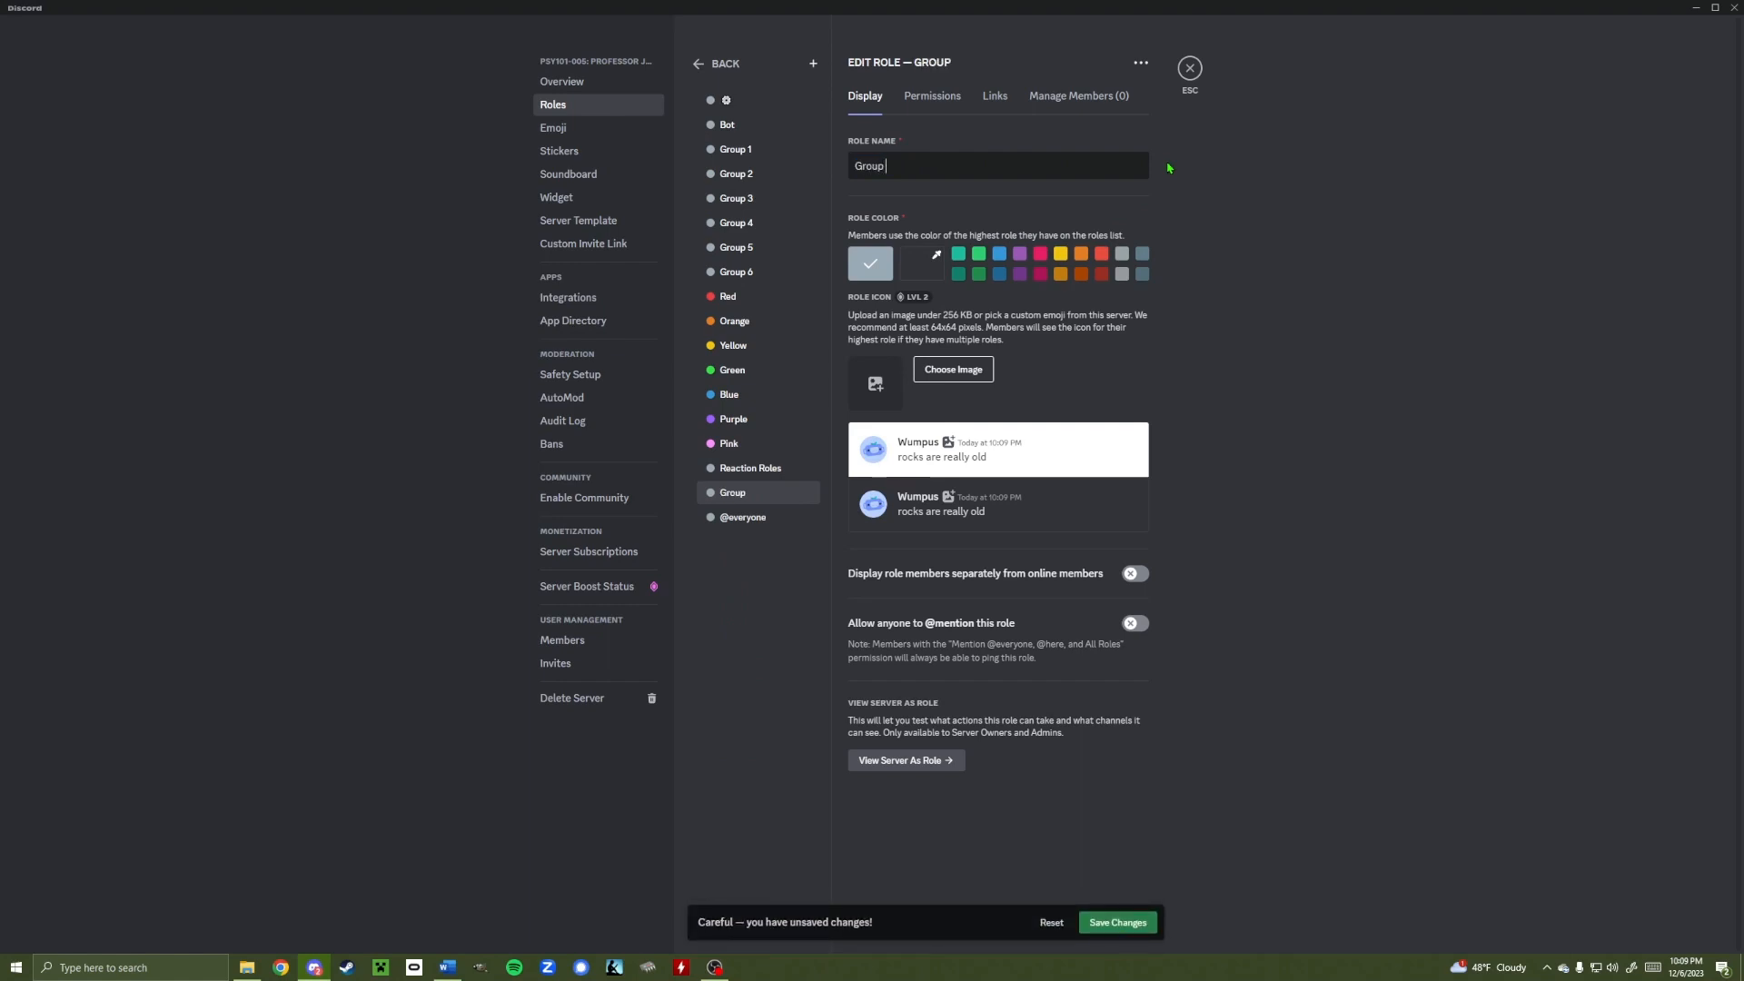
type("7")
left_click(1120, 923)
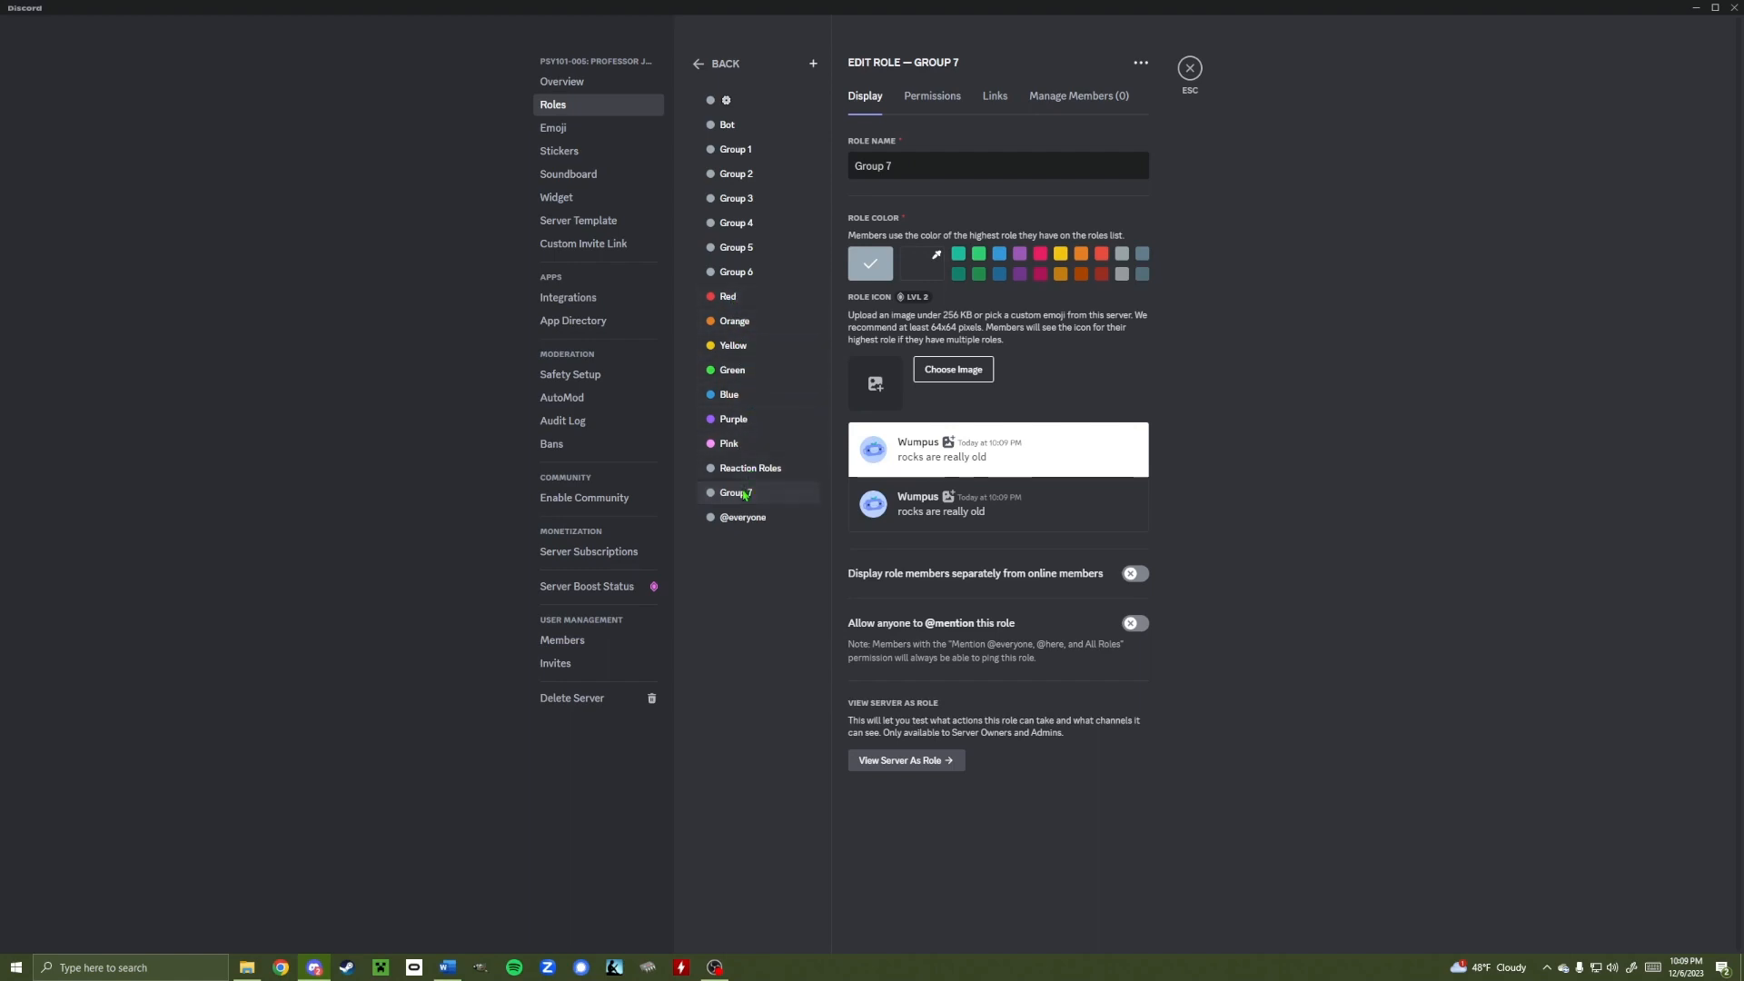
Move Group 7 below Group 6, enable separate display and mentioning, save, and close settings
left_click_drag(745, 495, 741, 298)
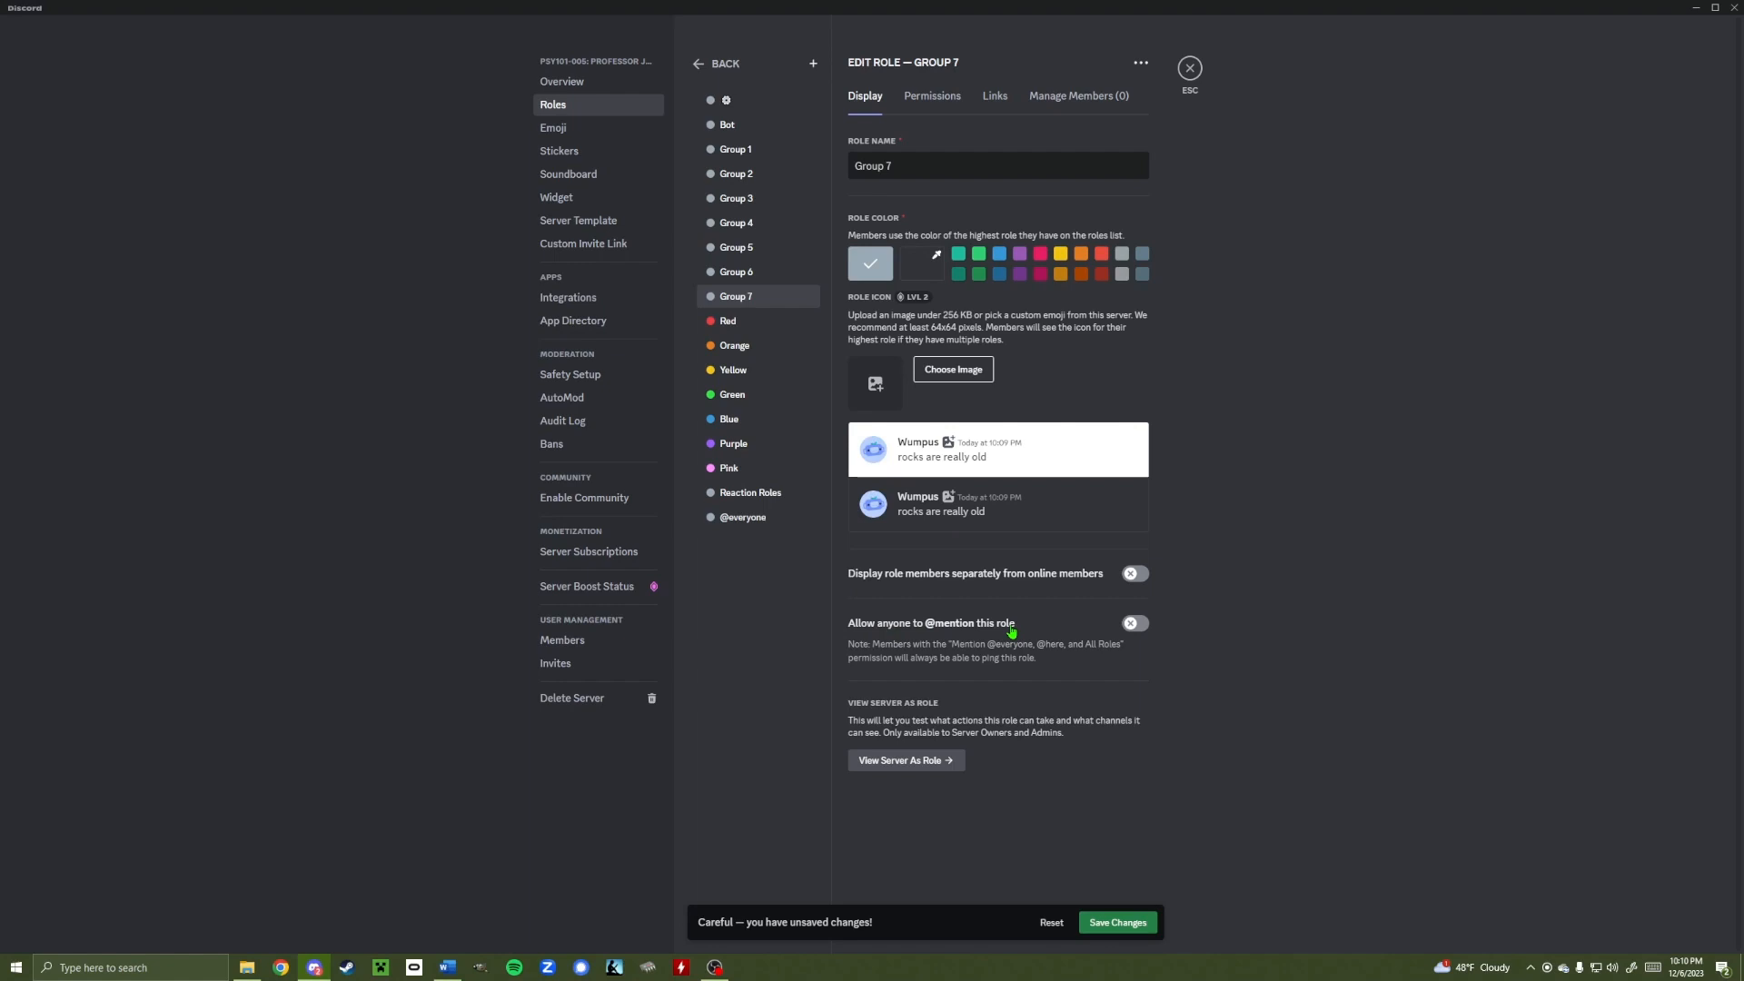
left_click(1138, 579)
left_click(1131, 626)
left_click(1122, 920)
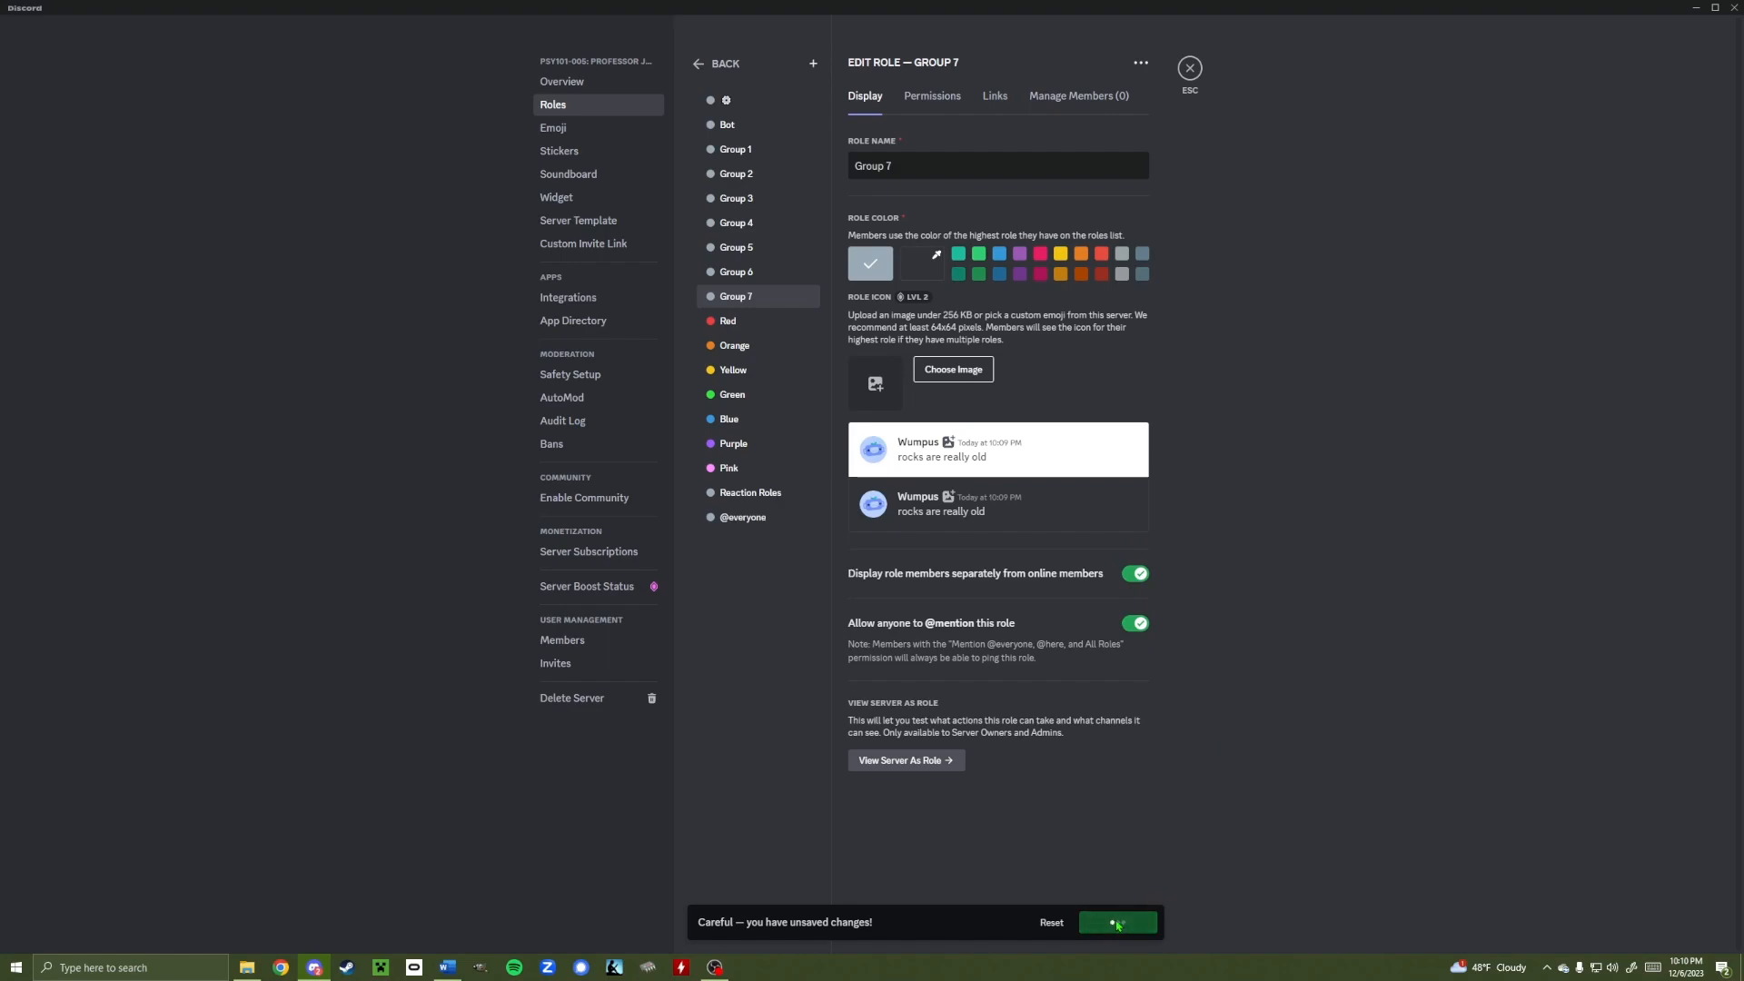
left_click(1189, 71)
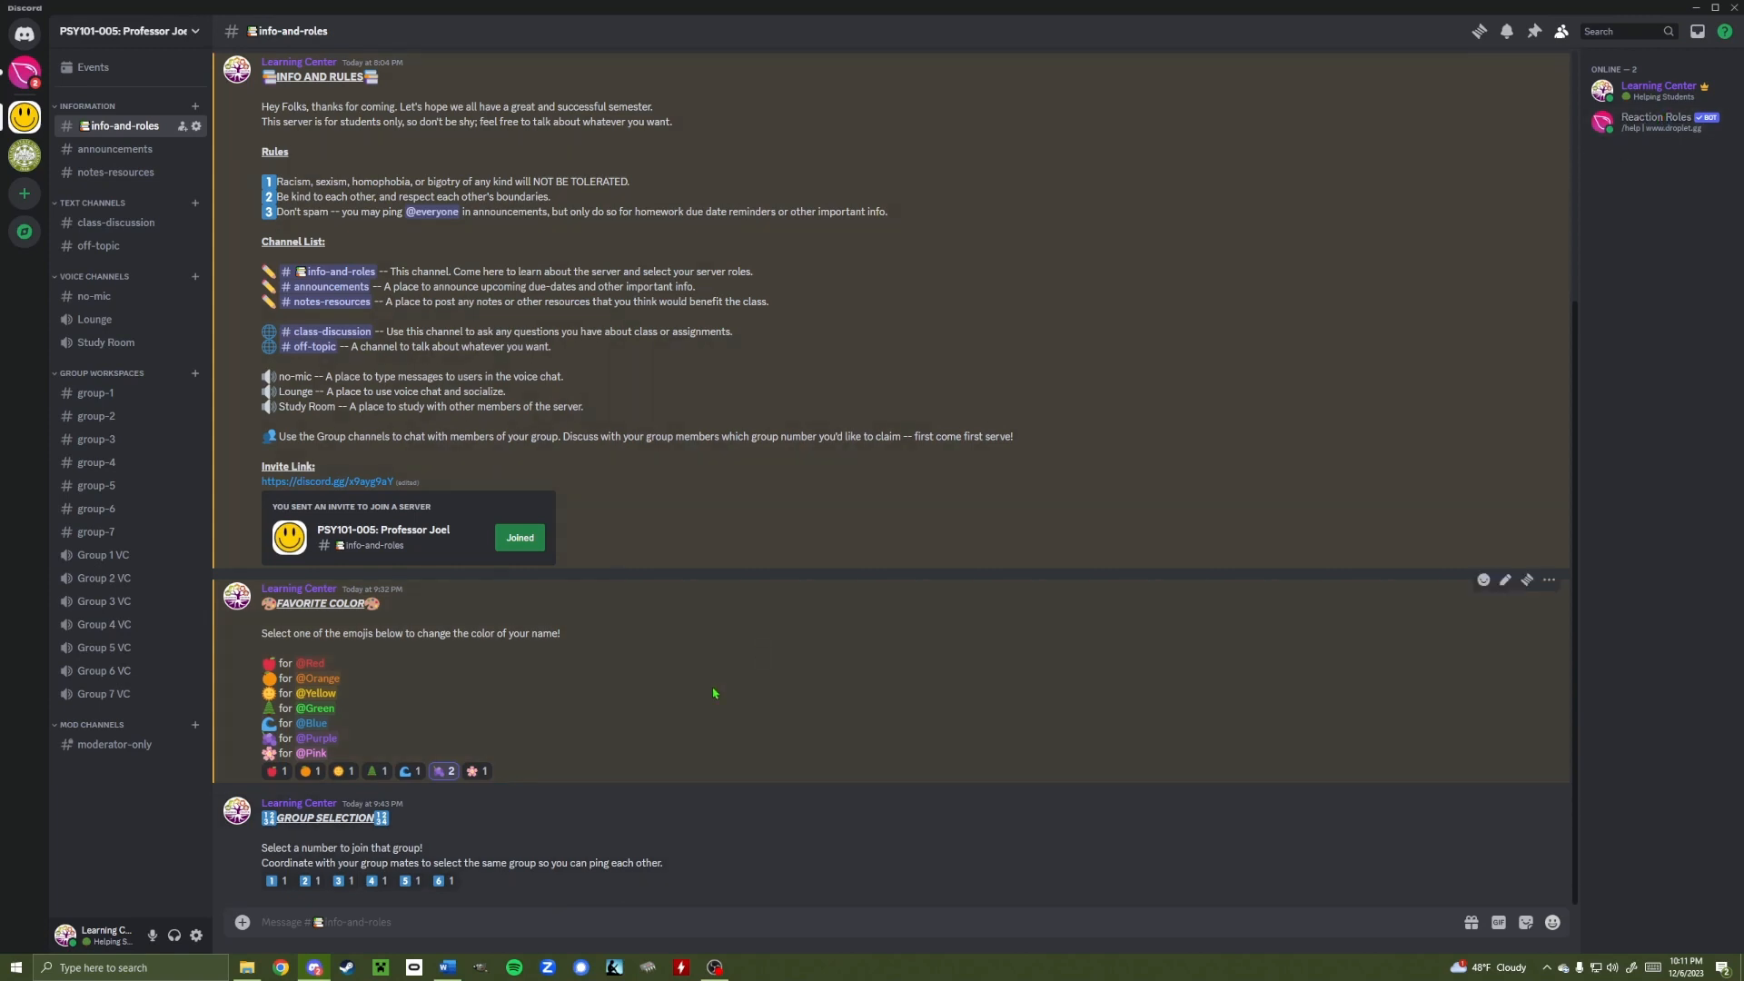
type("/r")
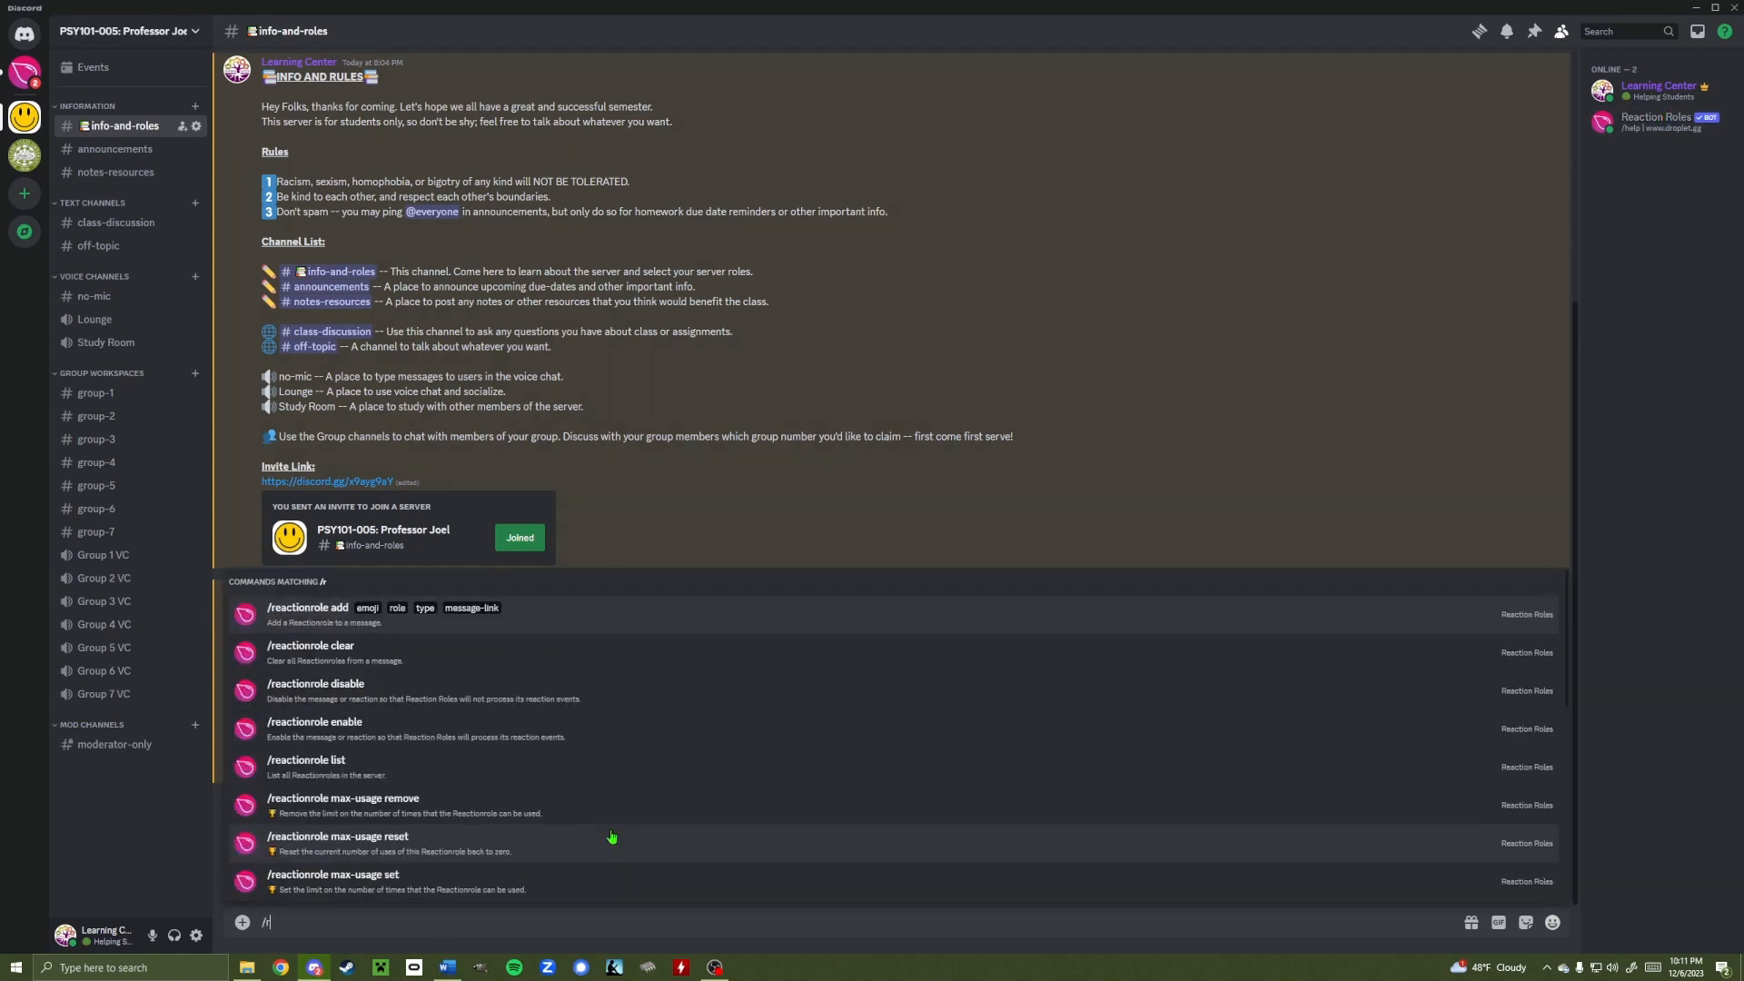
left_click(316, 615)
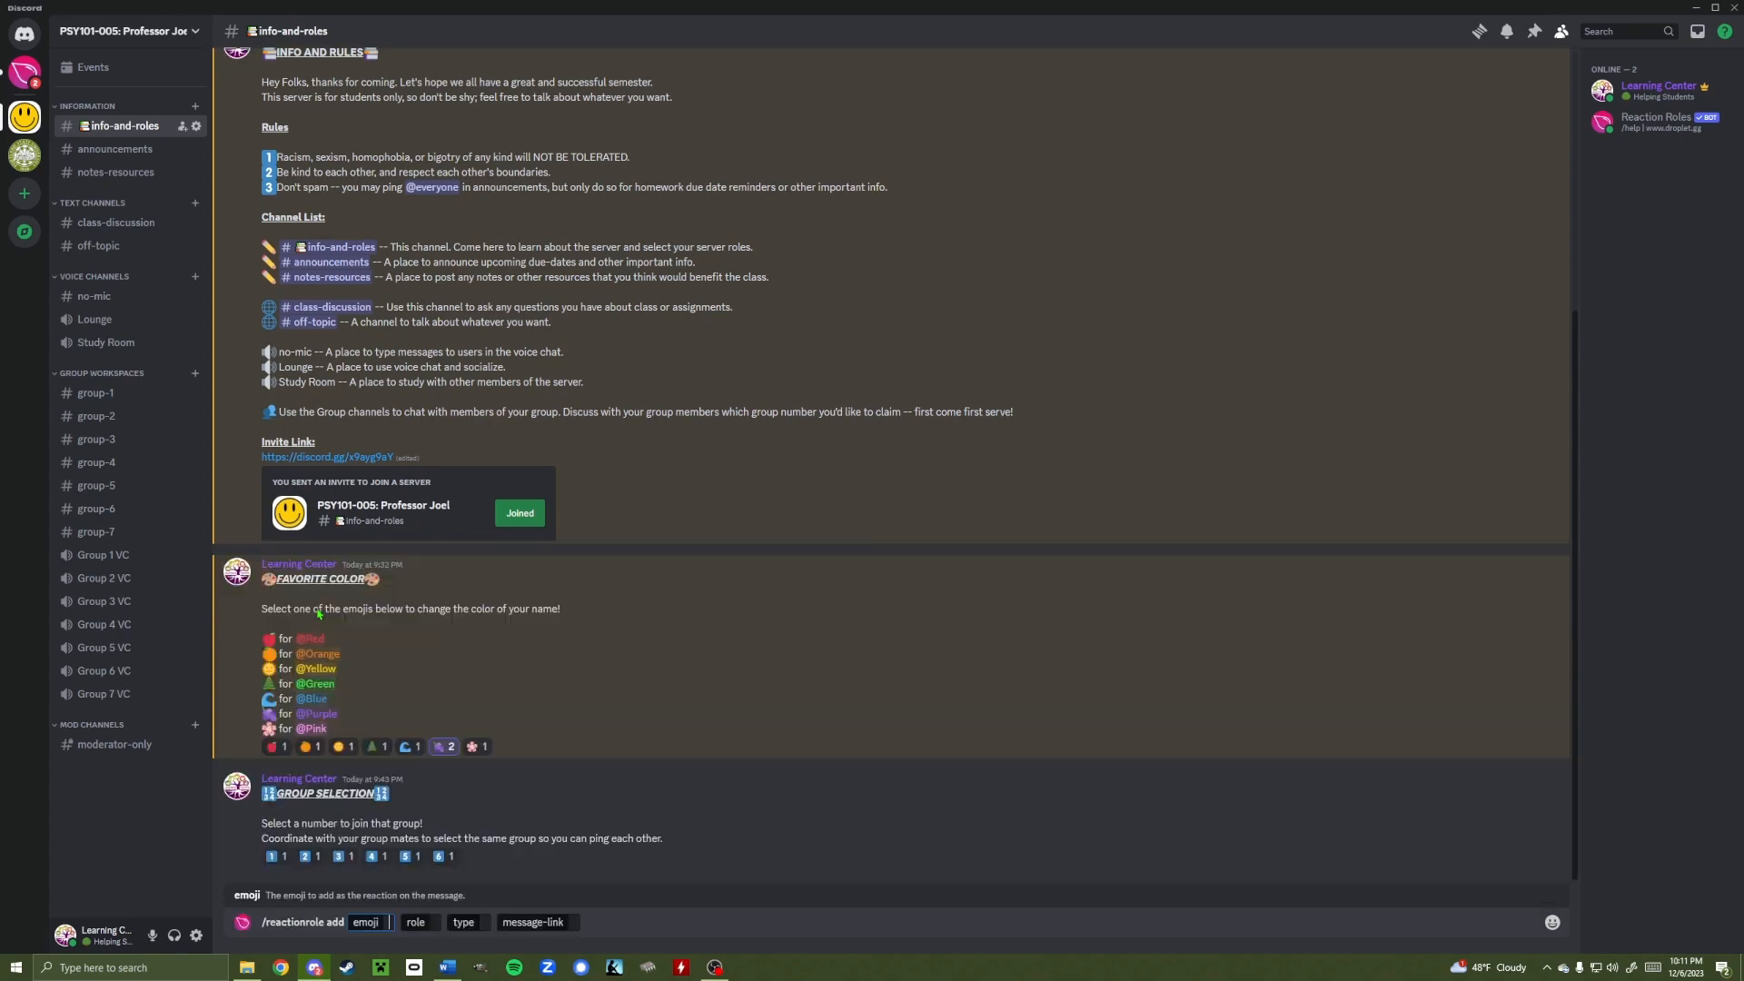
left_click(1552, 922)
left_click(1284, 710)
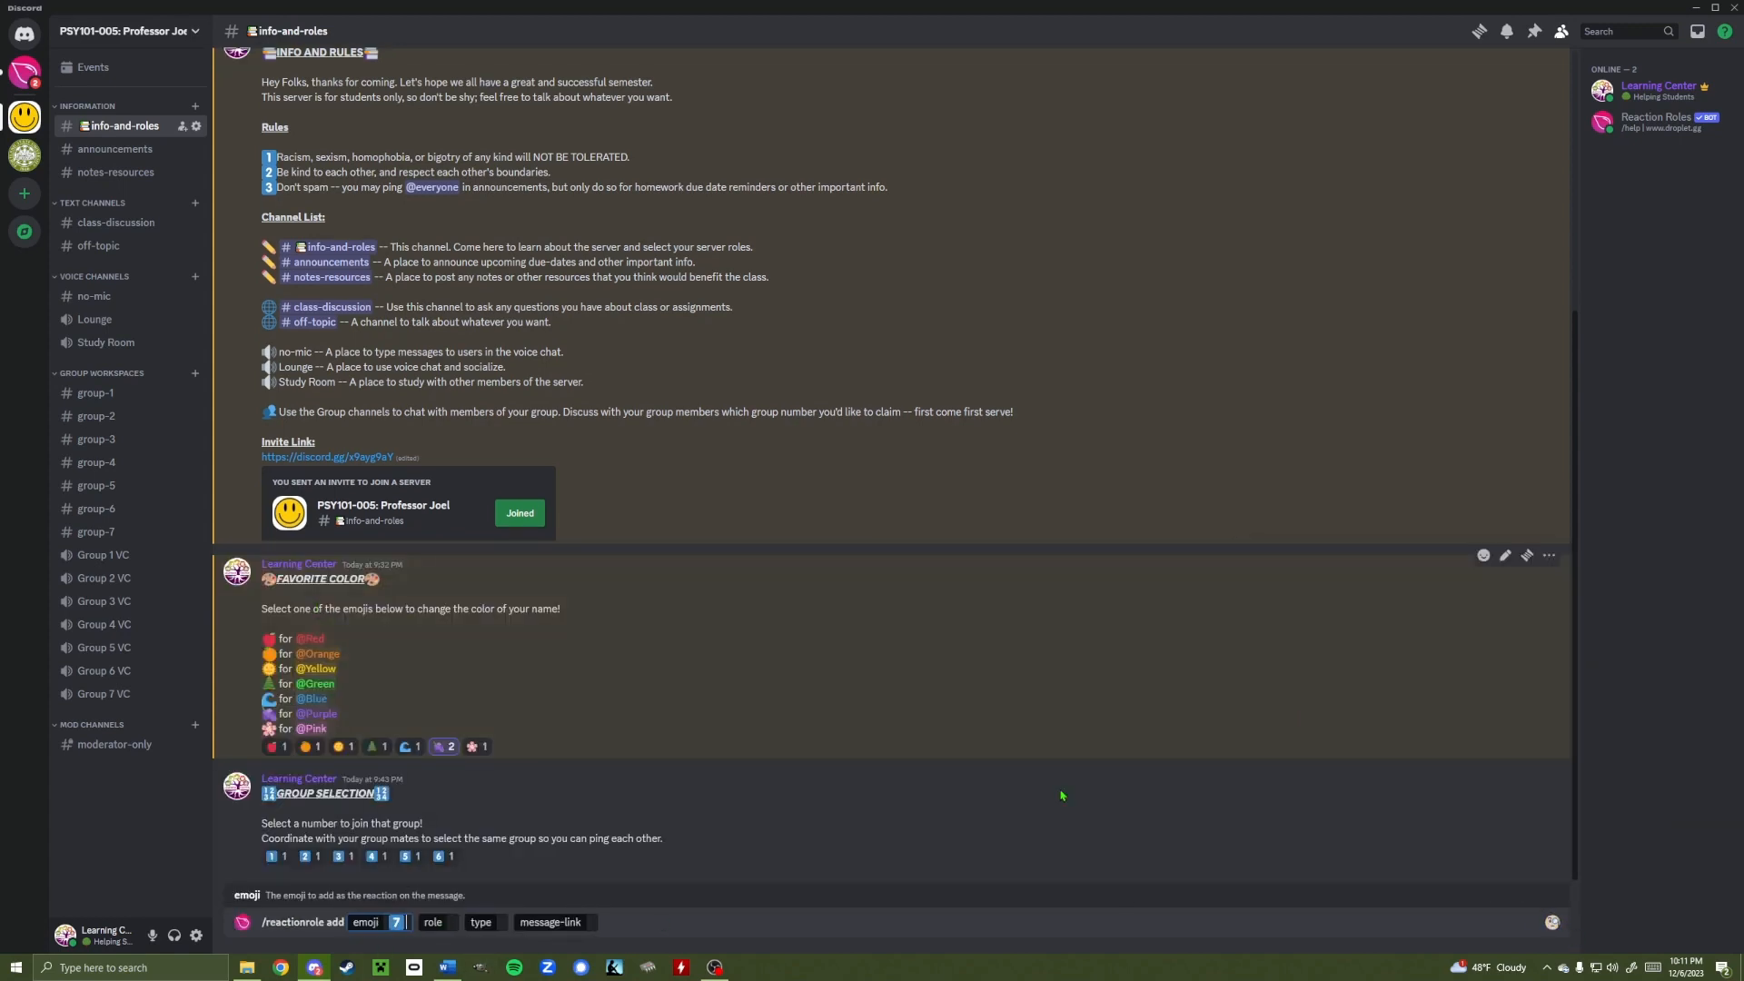
left_click(451, 922)
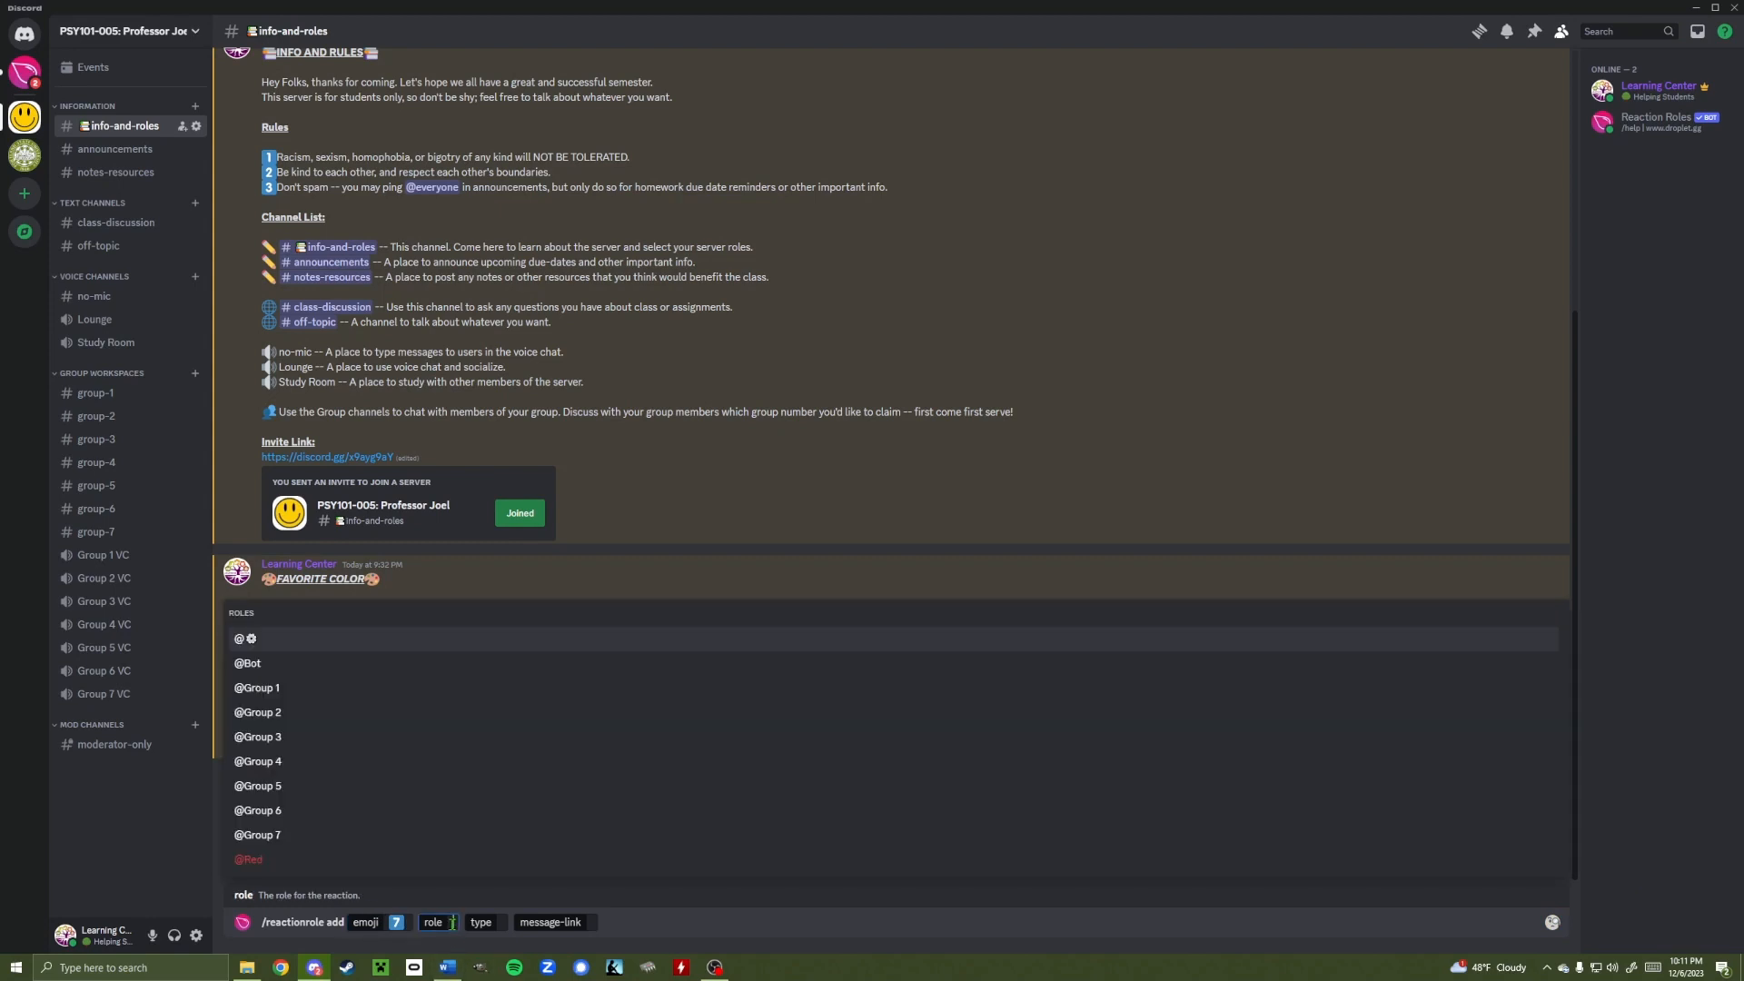
left_click(259, 834)
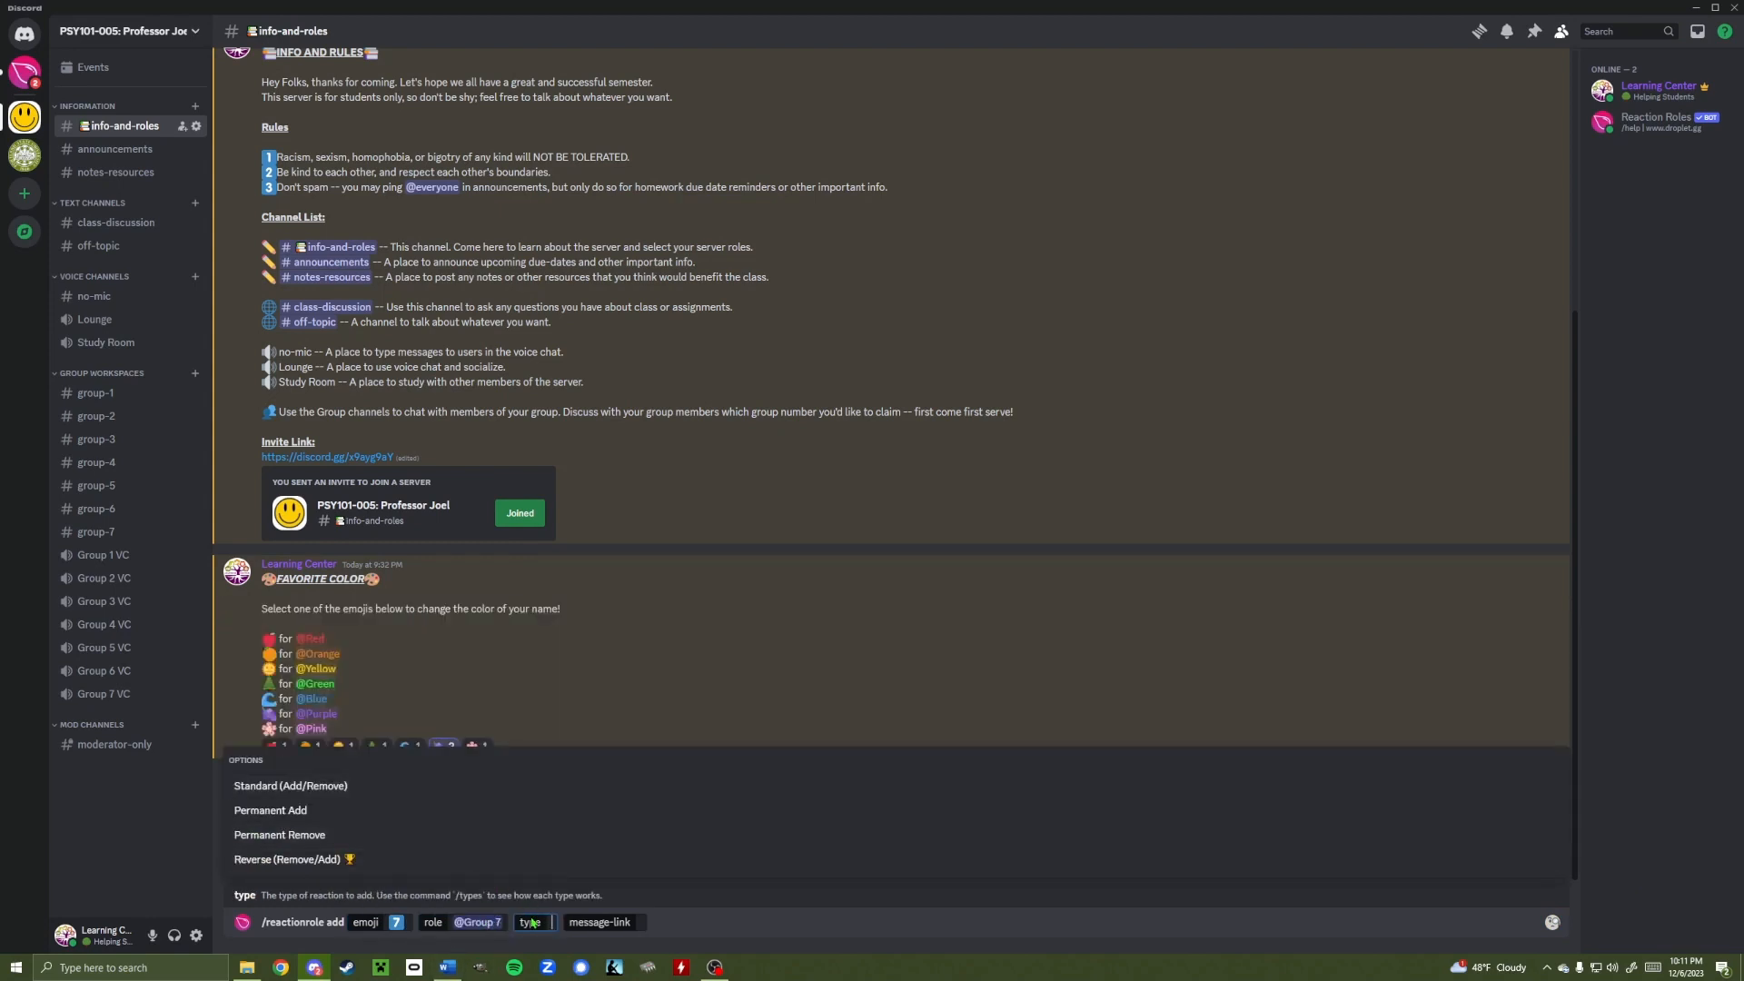
key("Return")
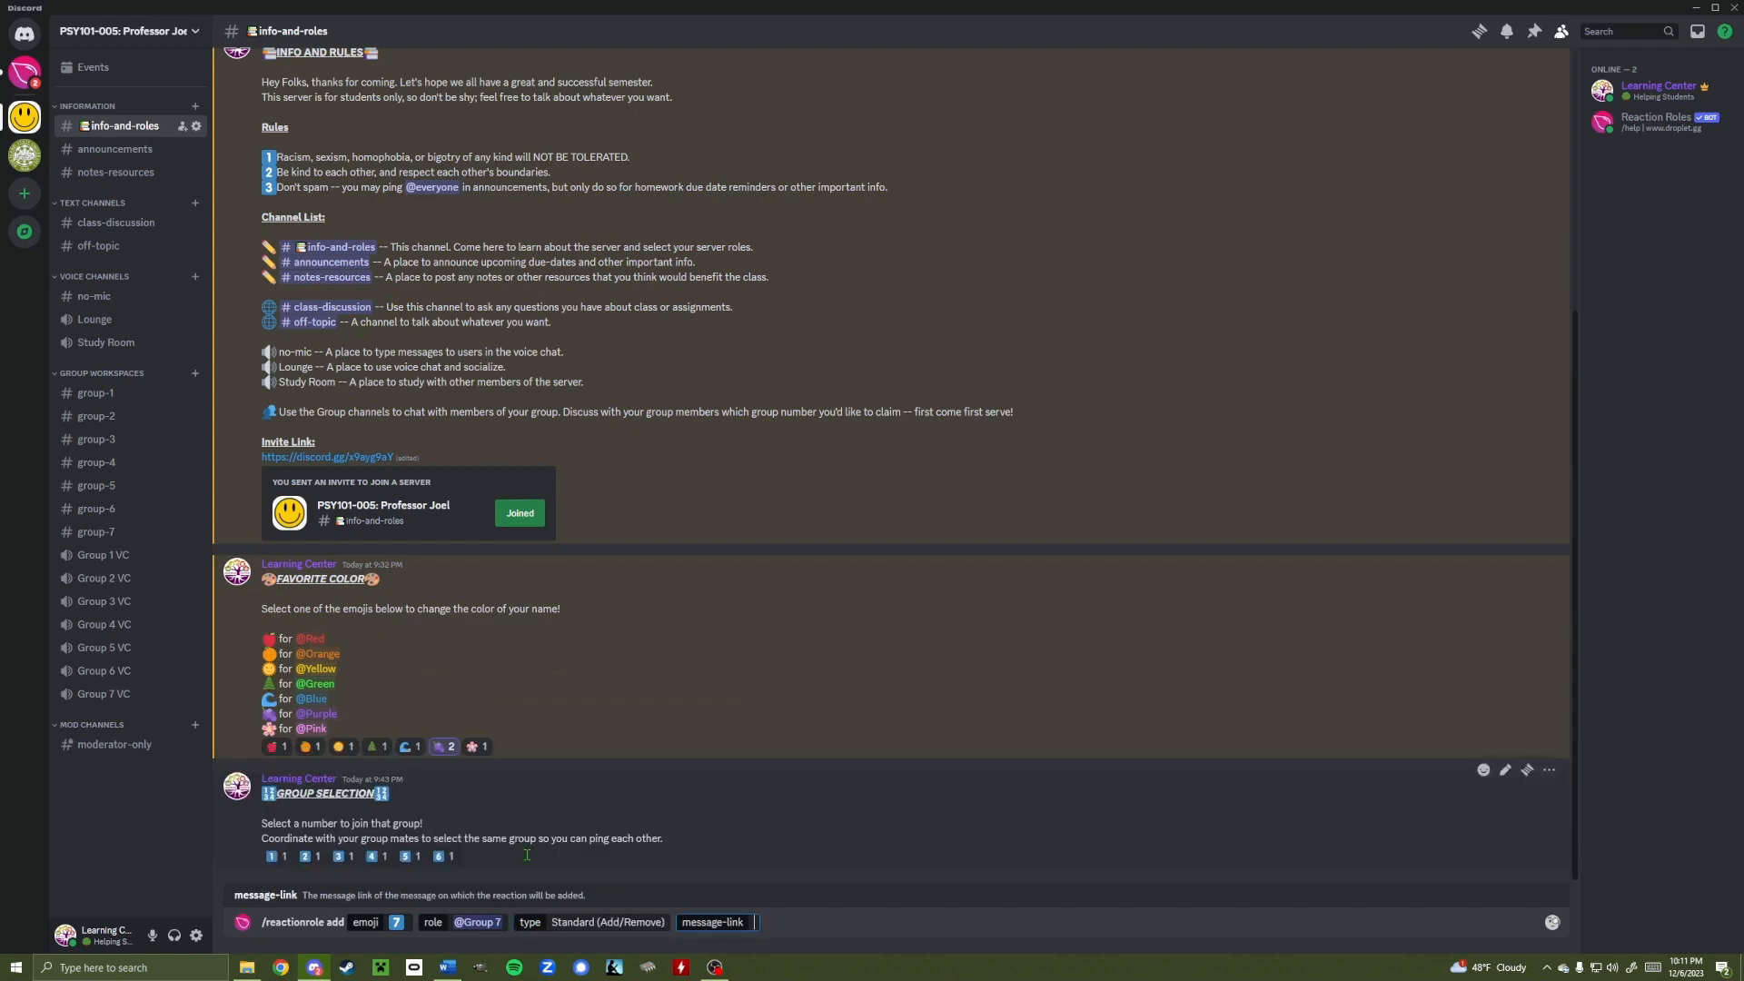
Paste the Group Selection message link into the command, send it, and dismiss the reply
right_click(729, 806)
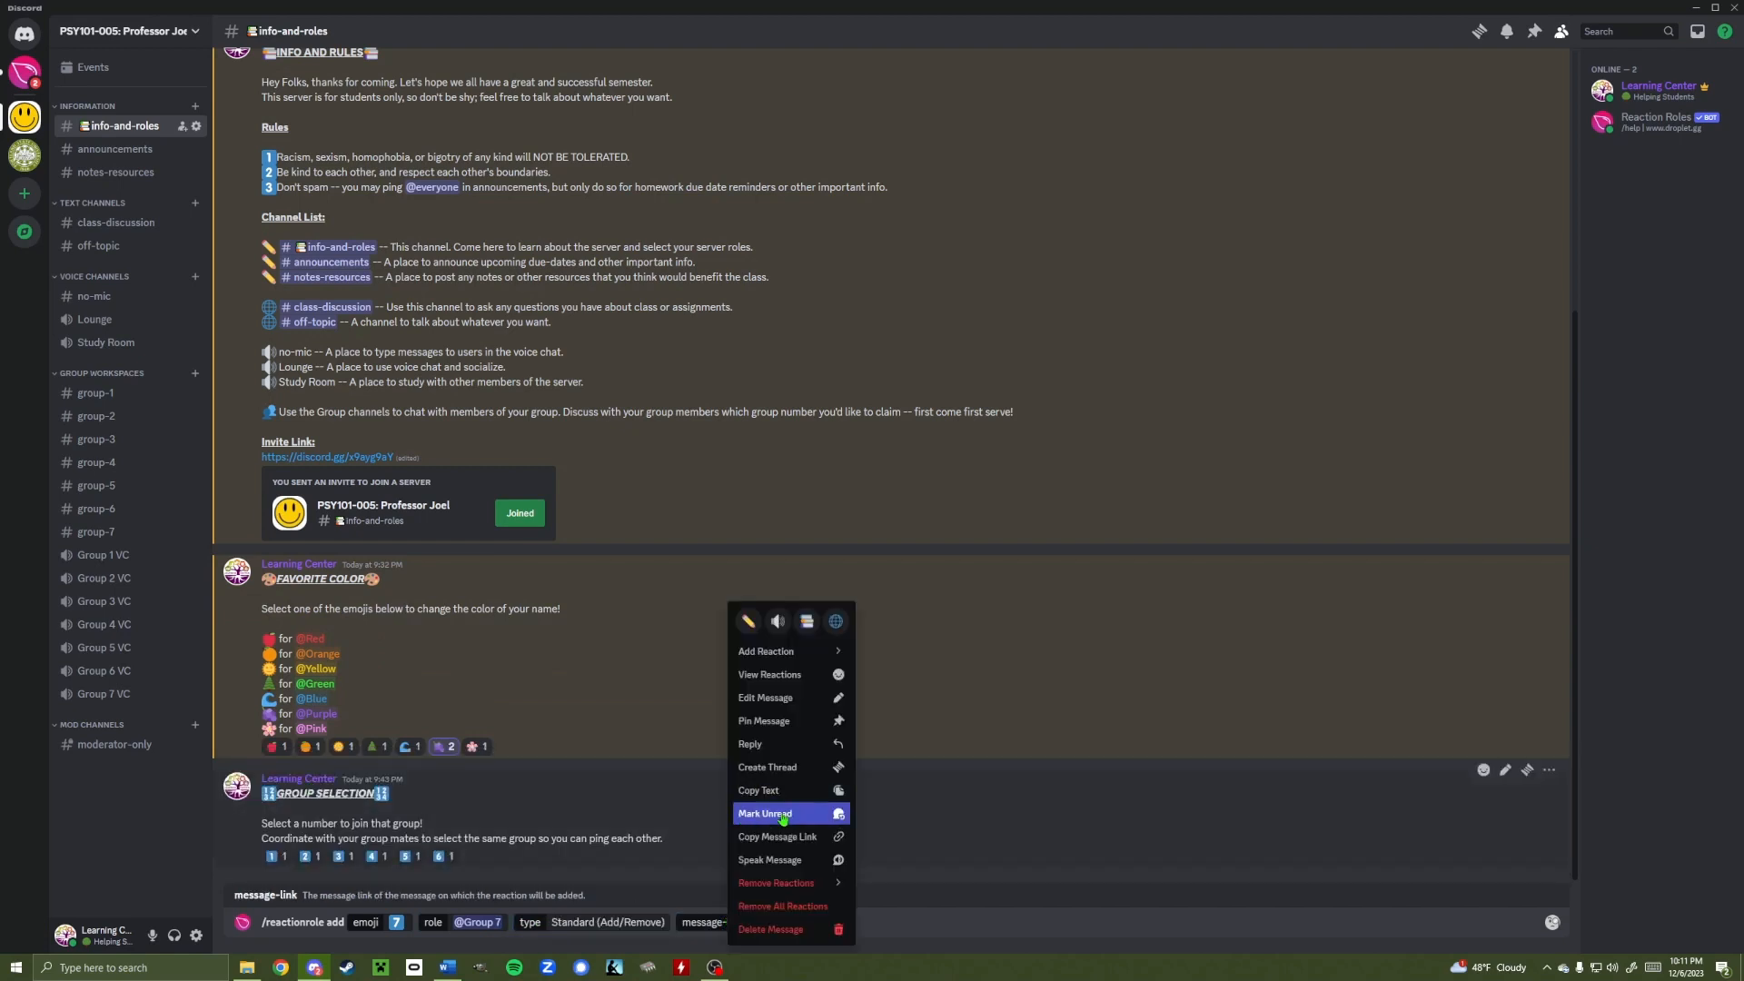
left_click(747, 840)
key("ctrl+v")
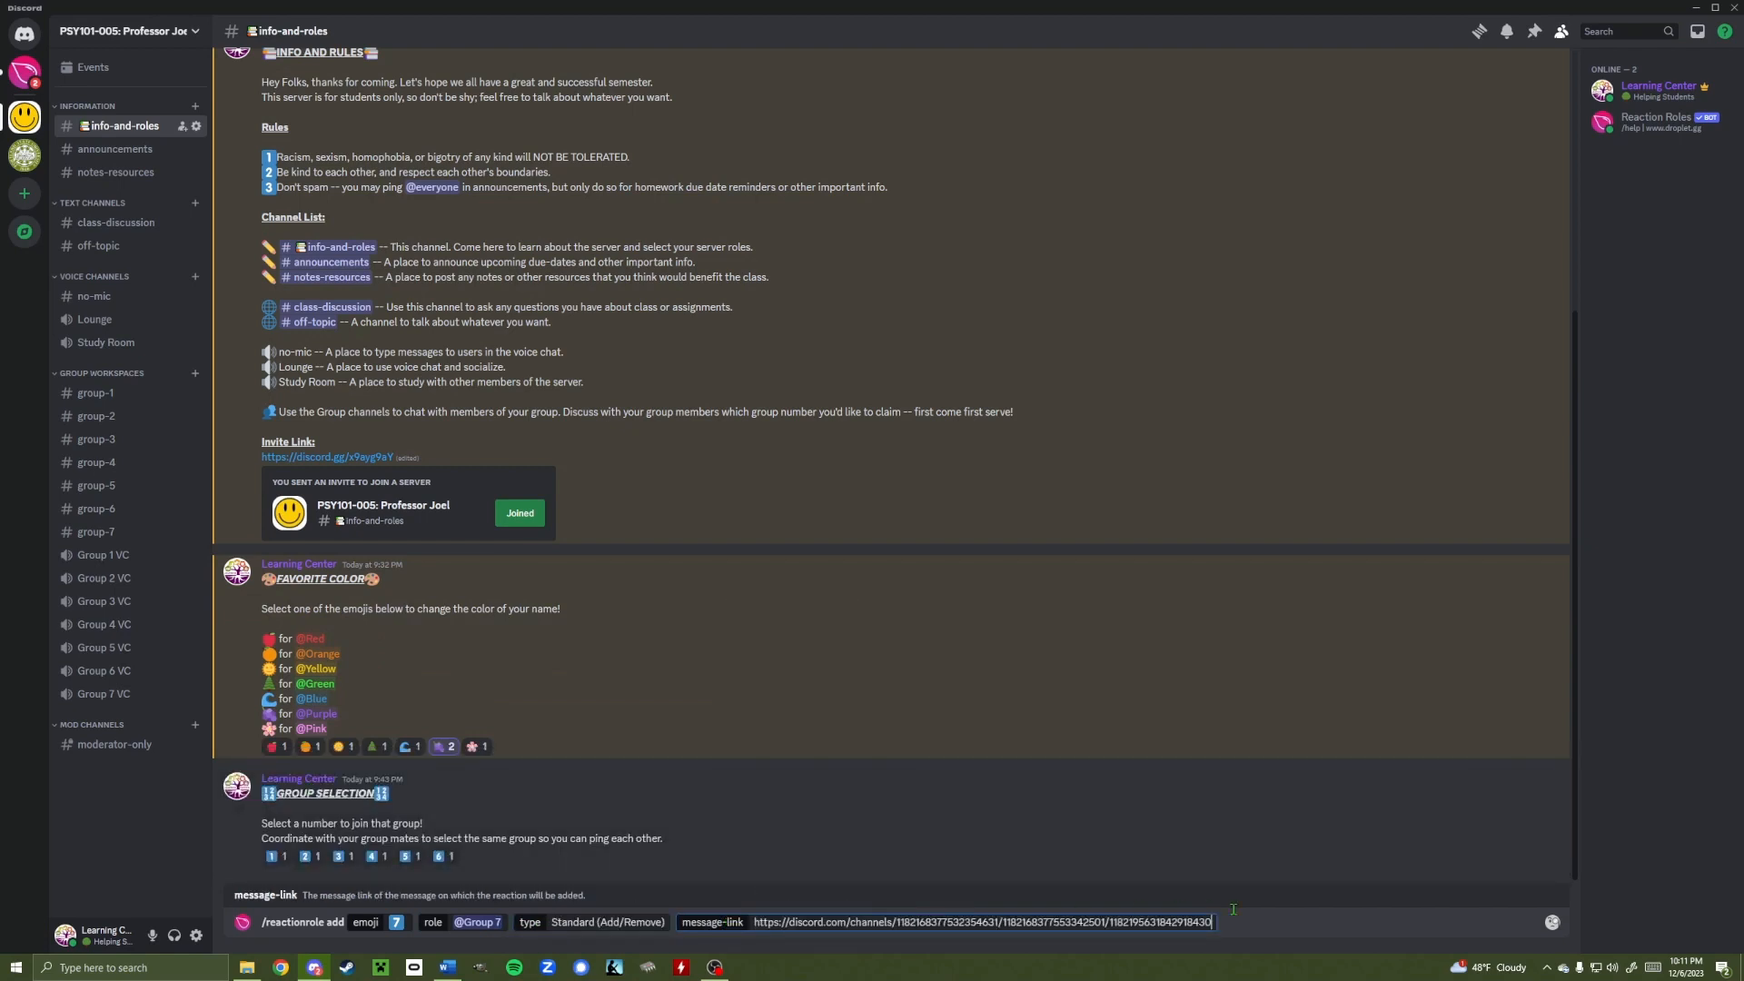
key("Return")
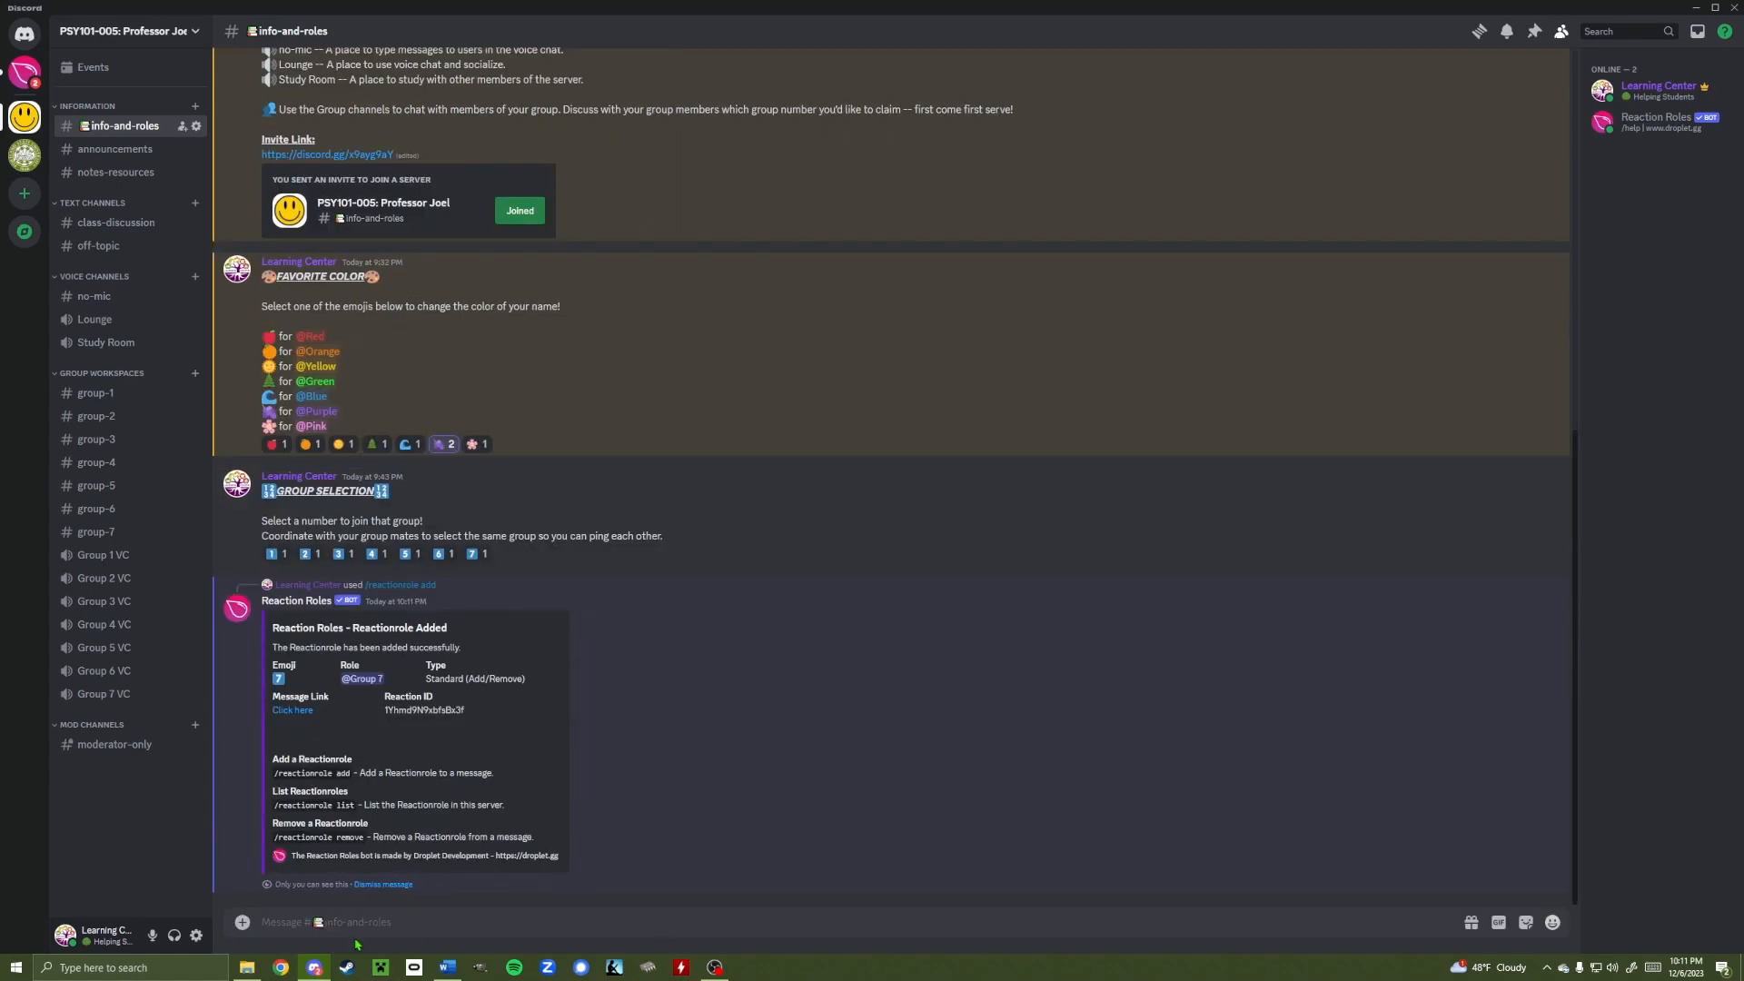
left_click(381, 885)
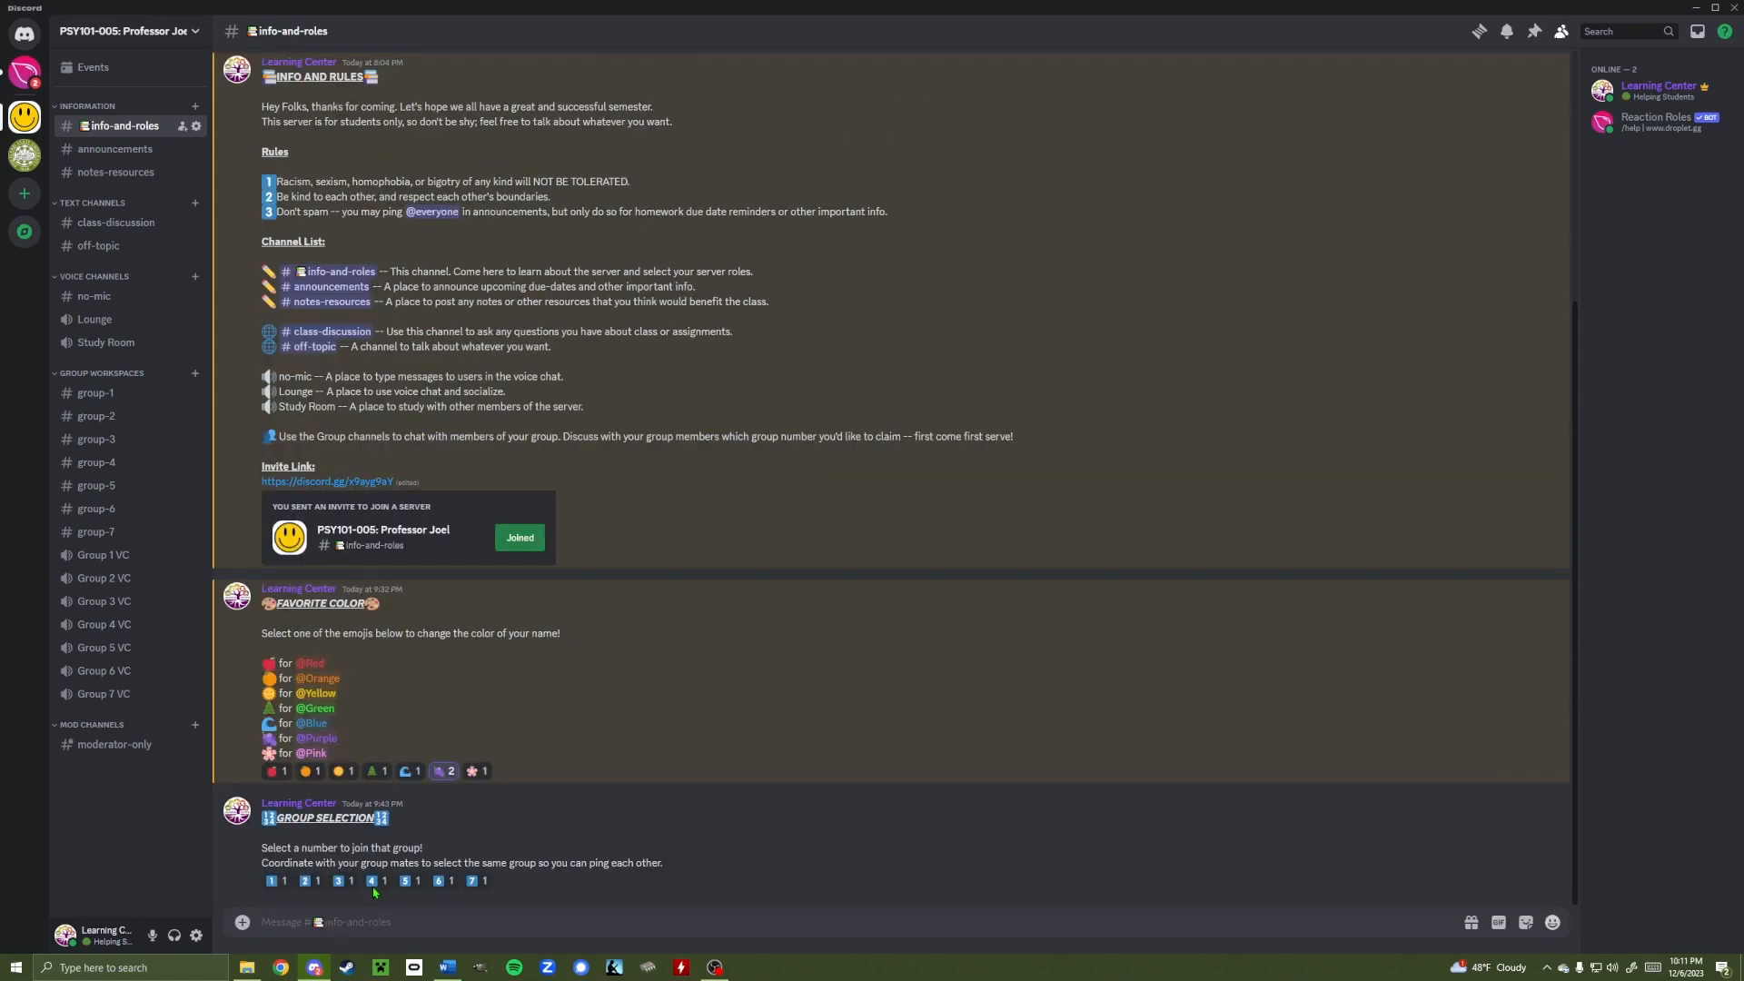
React with 7 to join Group 7, then remove all 7 reactions from the Group Selection message
left_click(474, 883)
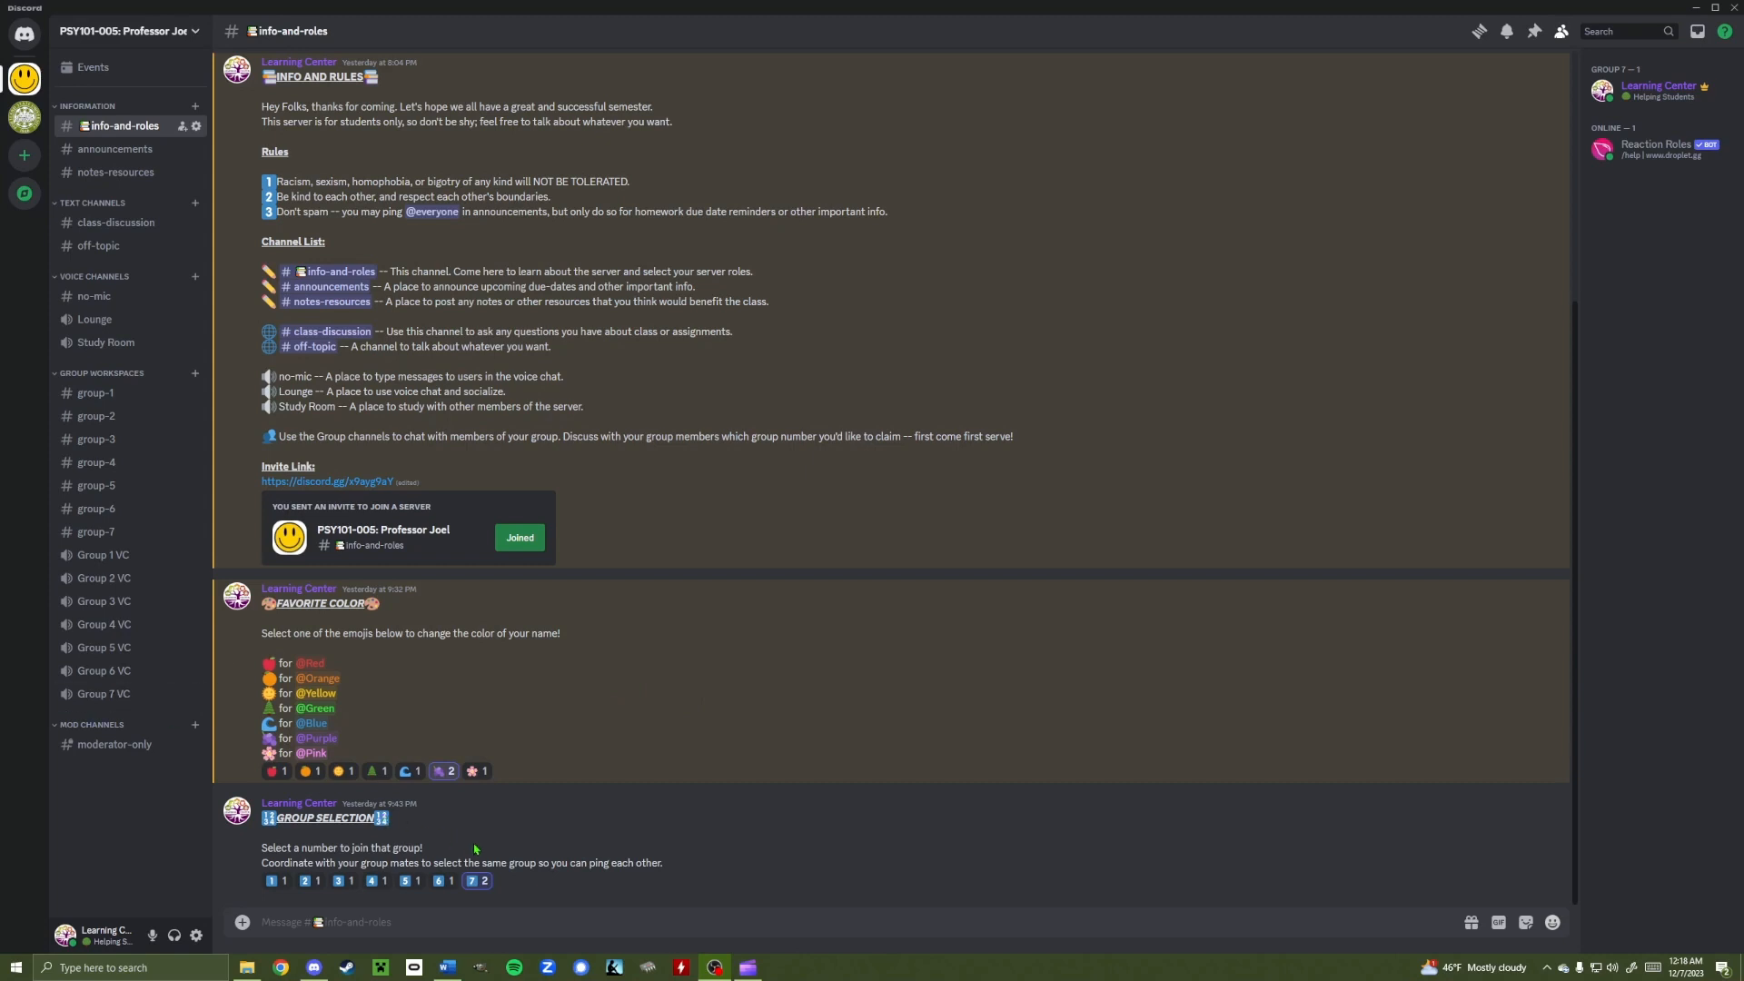
right_click(705, 838)
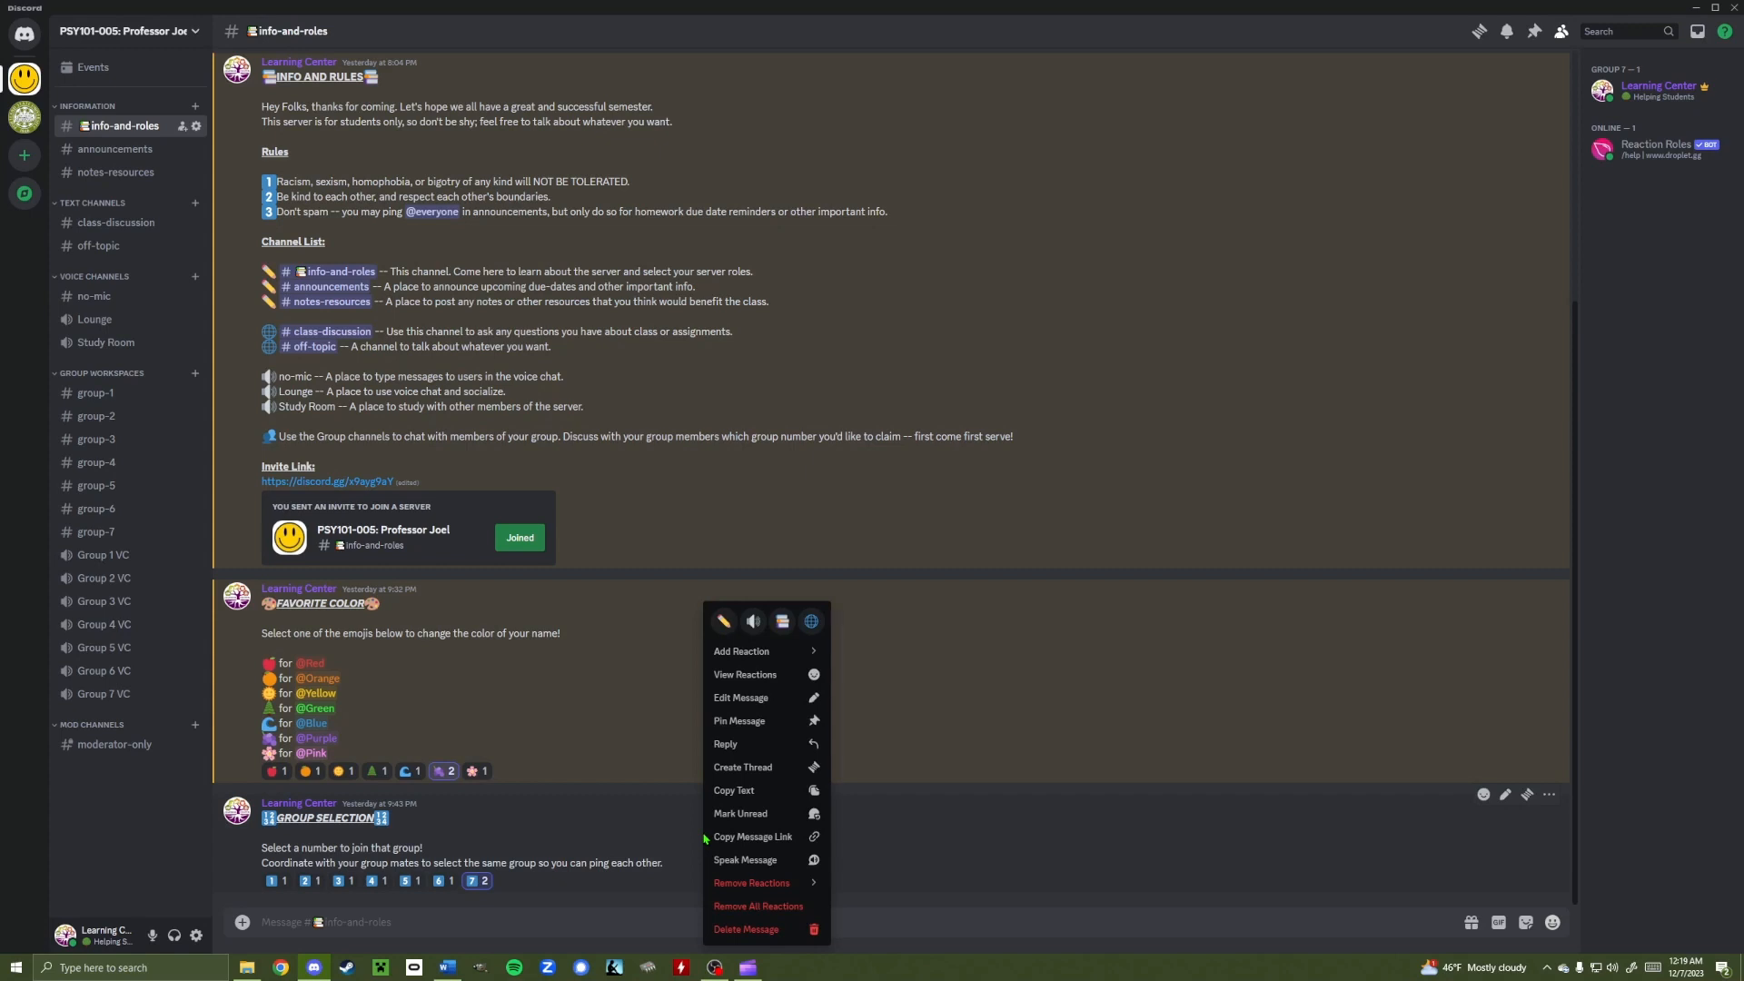
mouse_move(781, 887)
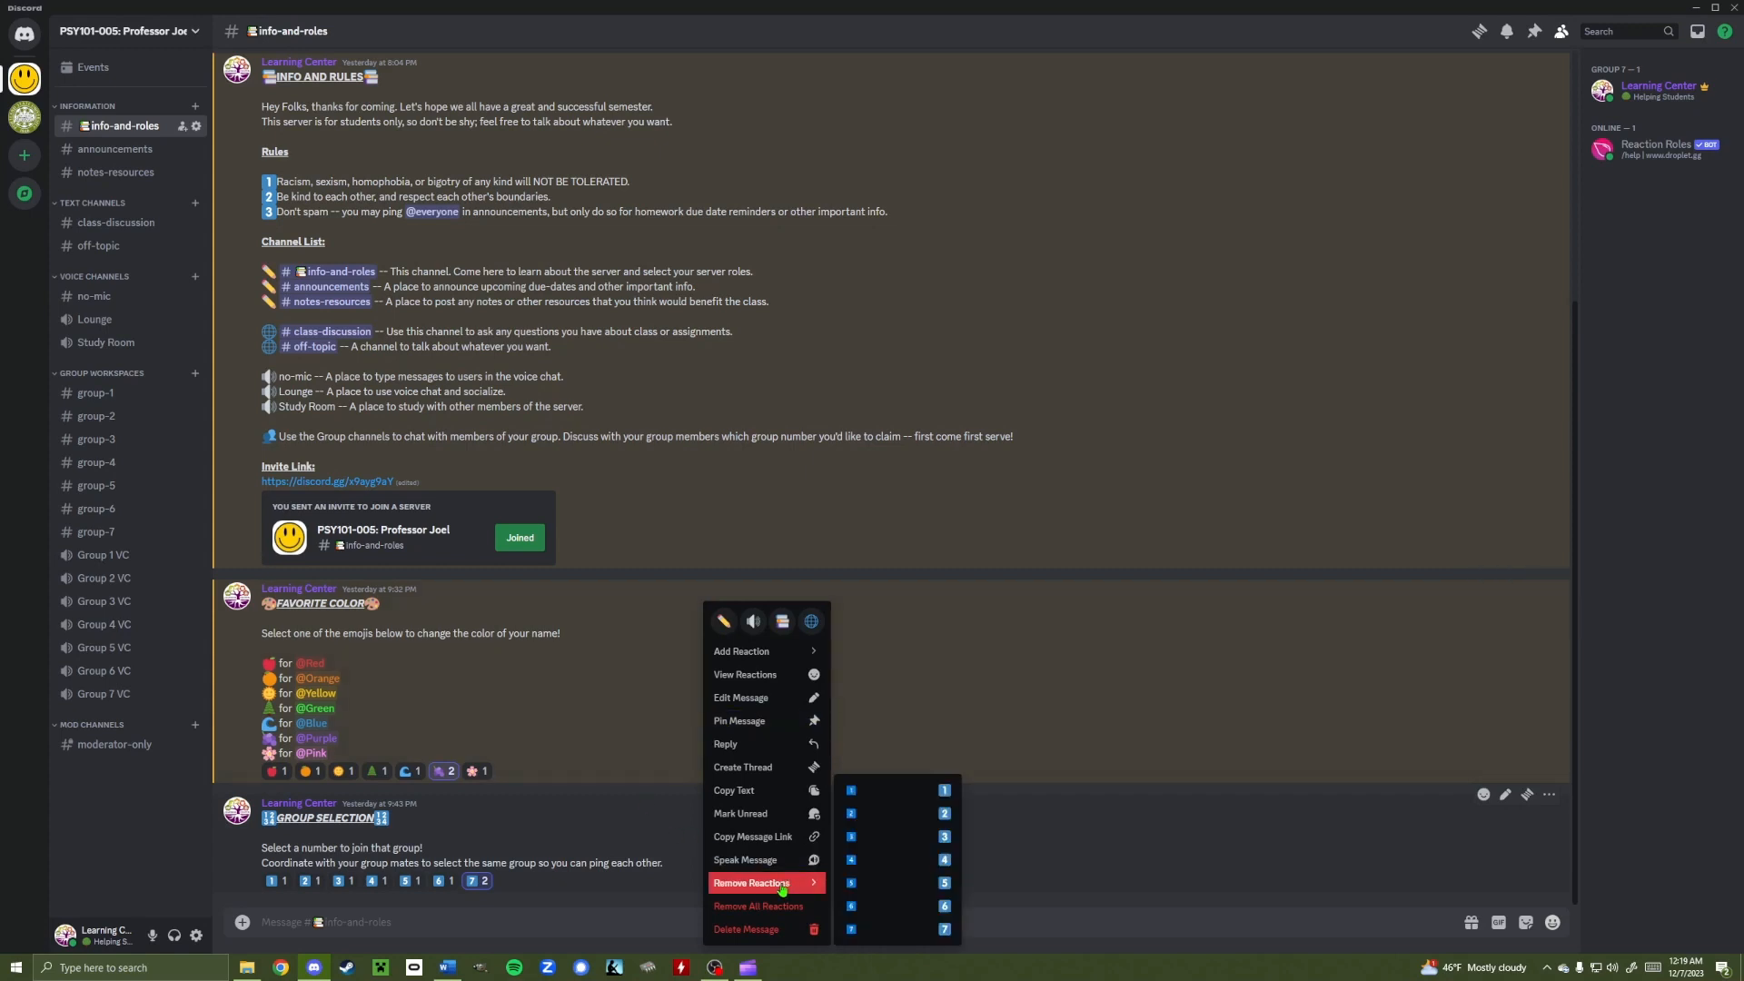
left_click(863, 934)
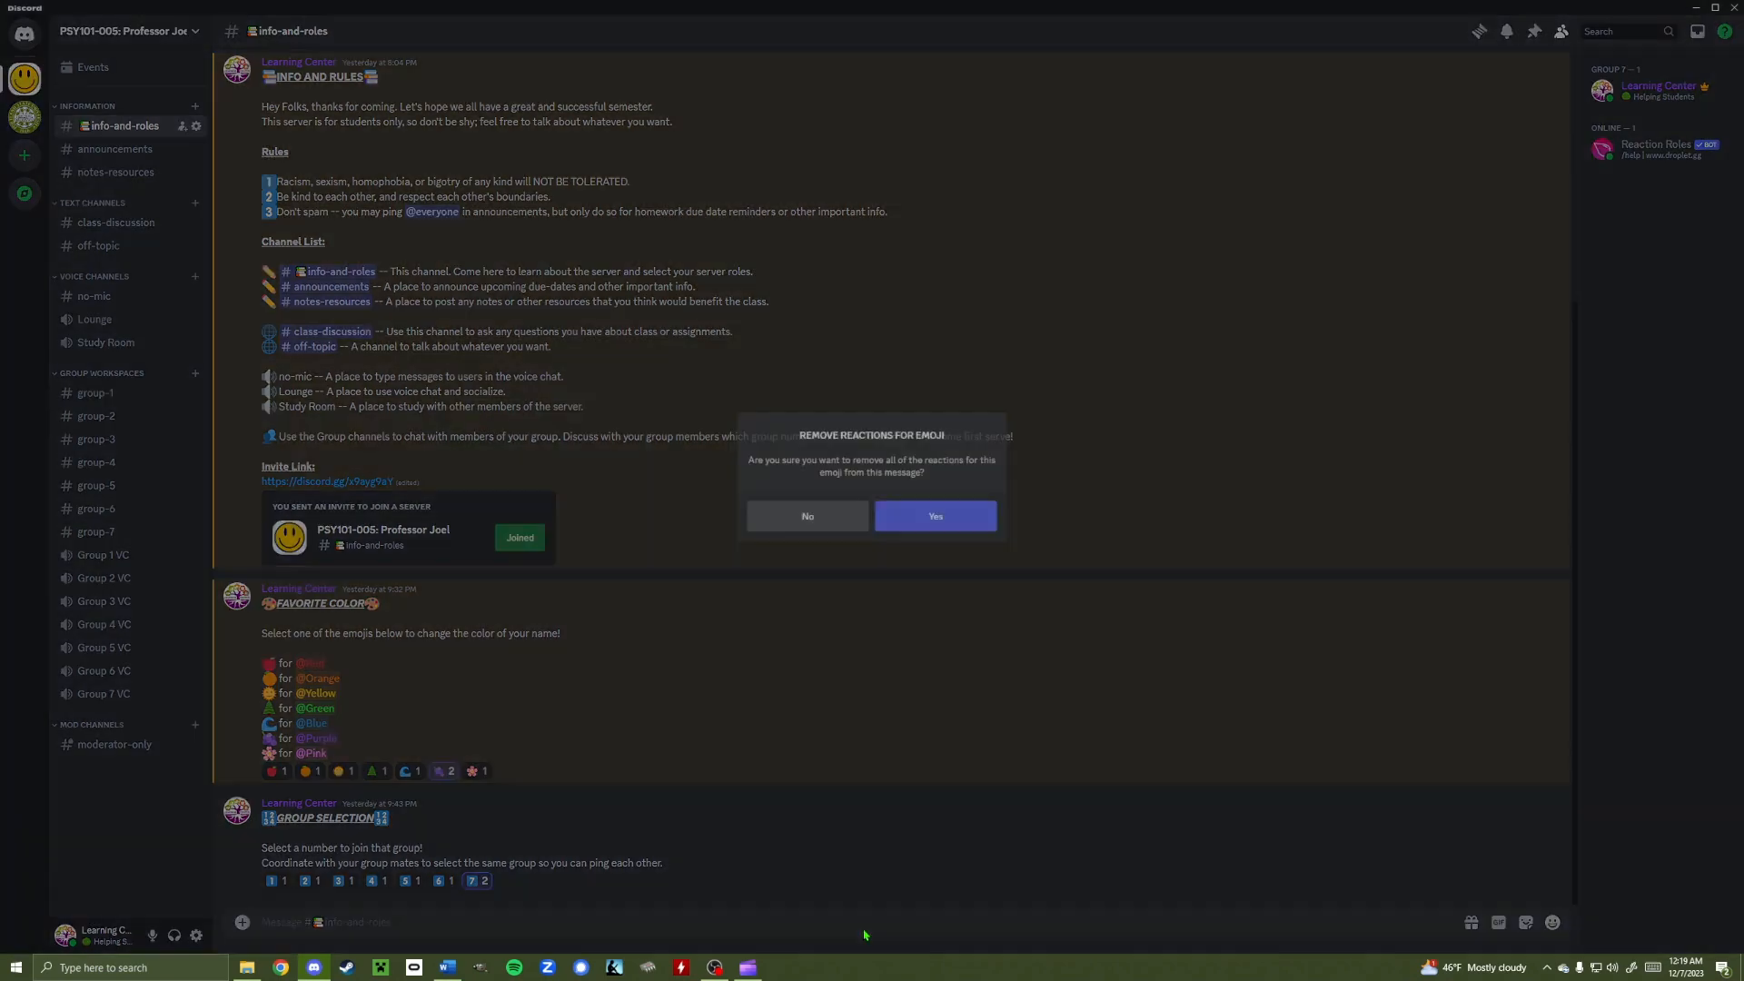
left_click(942, 519)
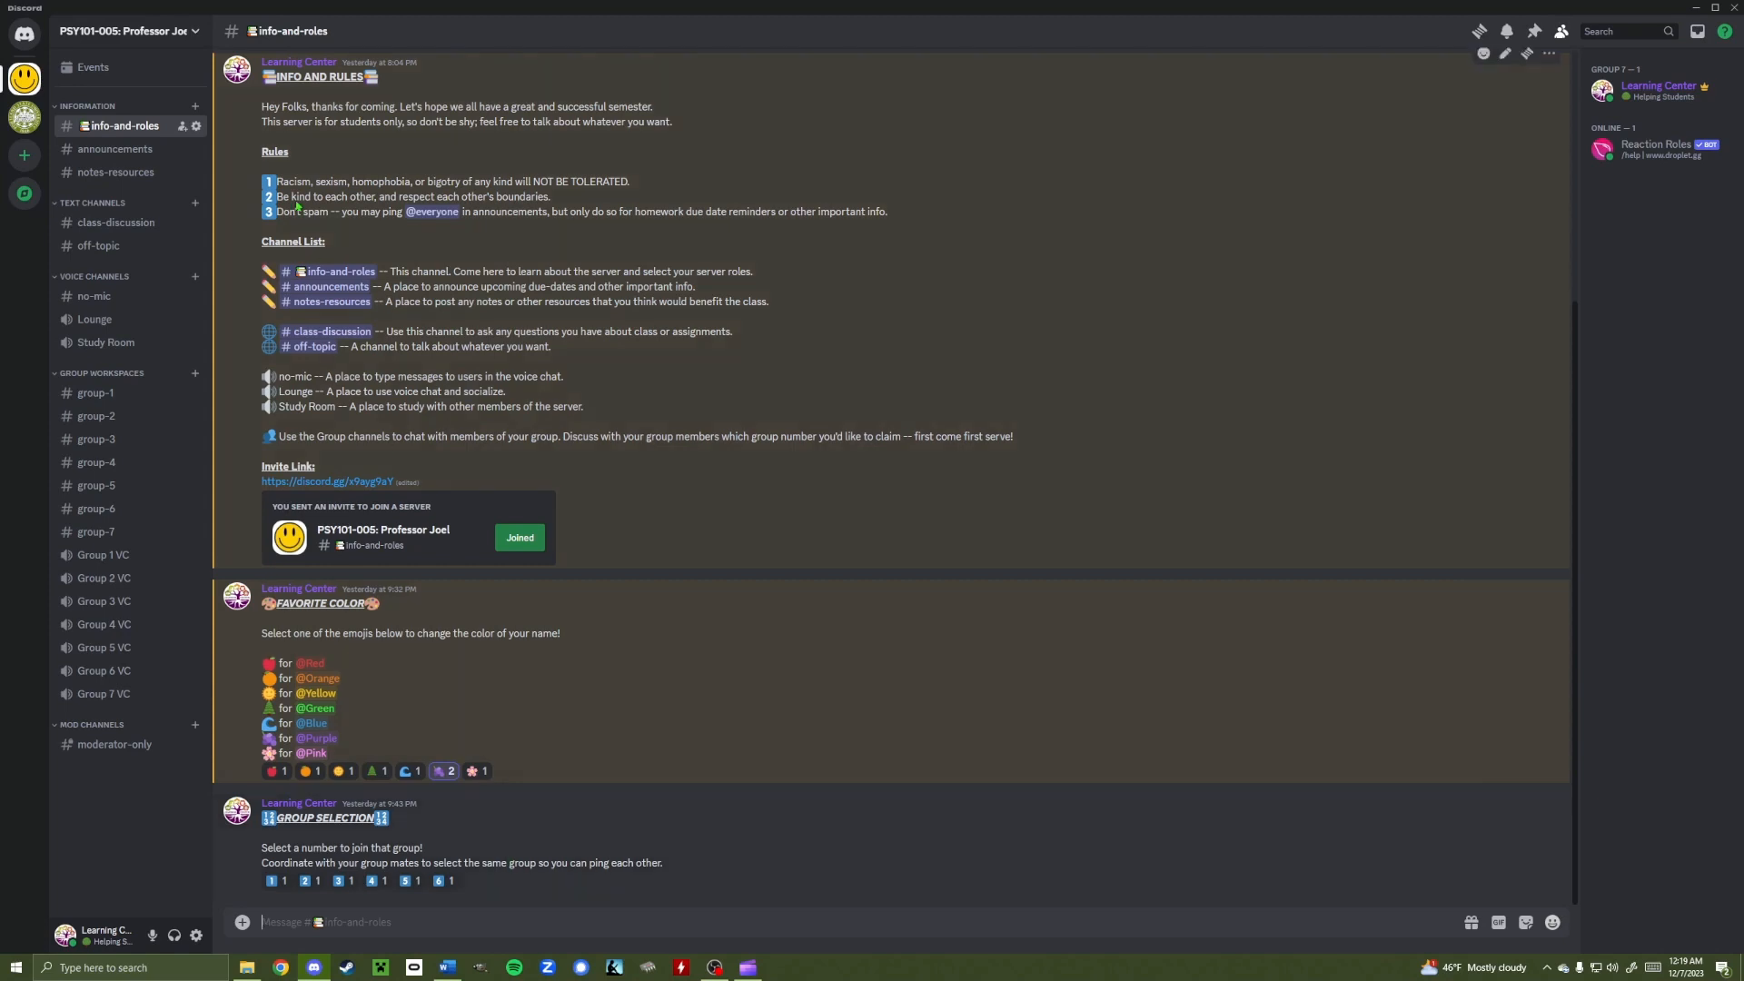
Delete the Group 7 role in Server Settings > Roles and close settings
left_click(194, 34)
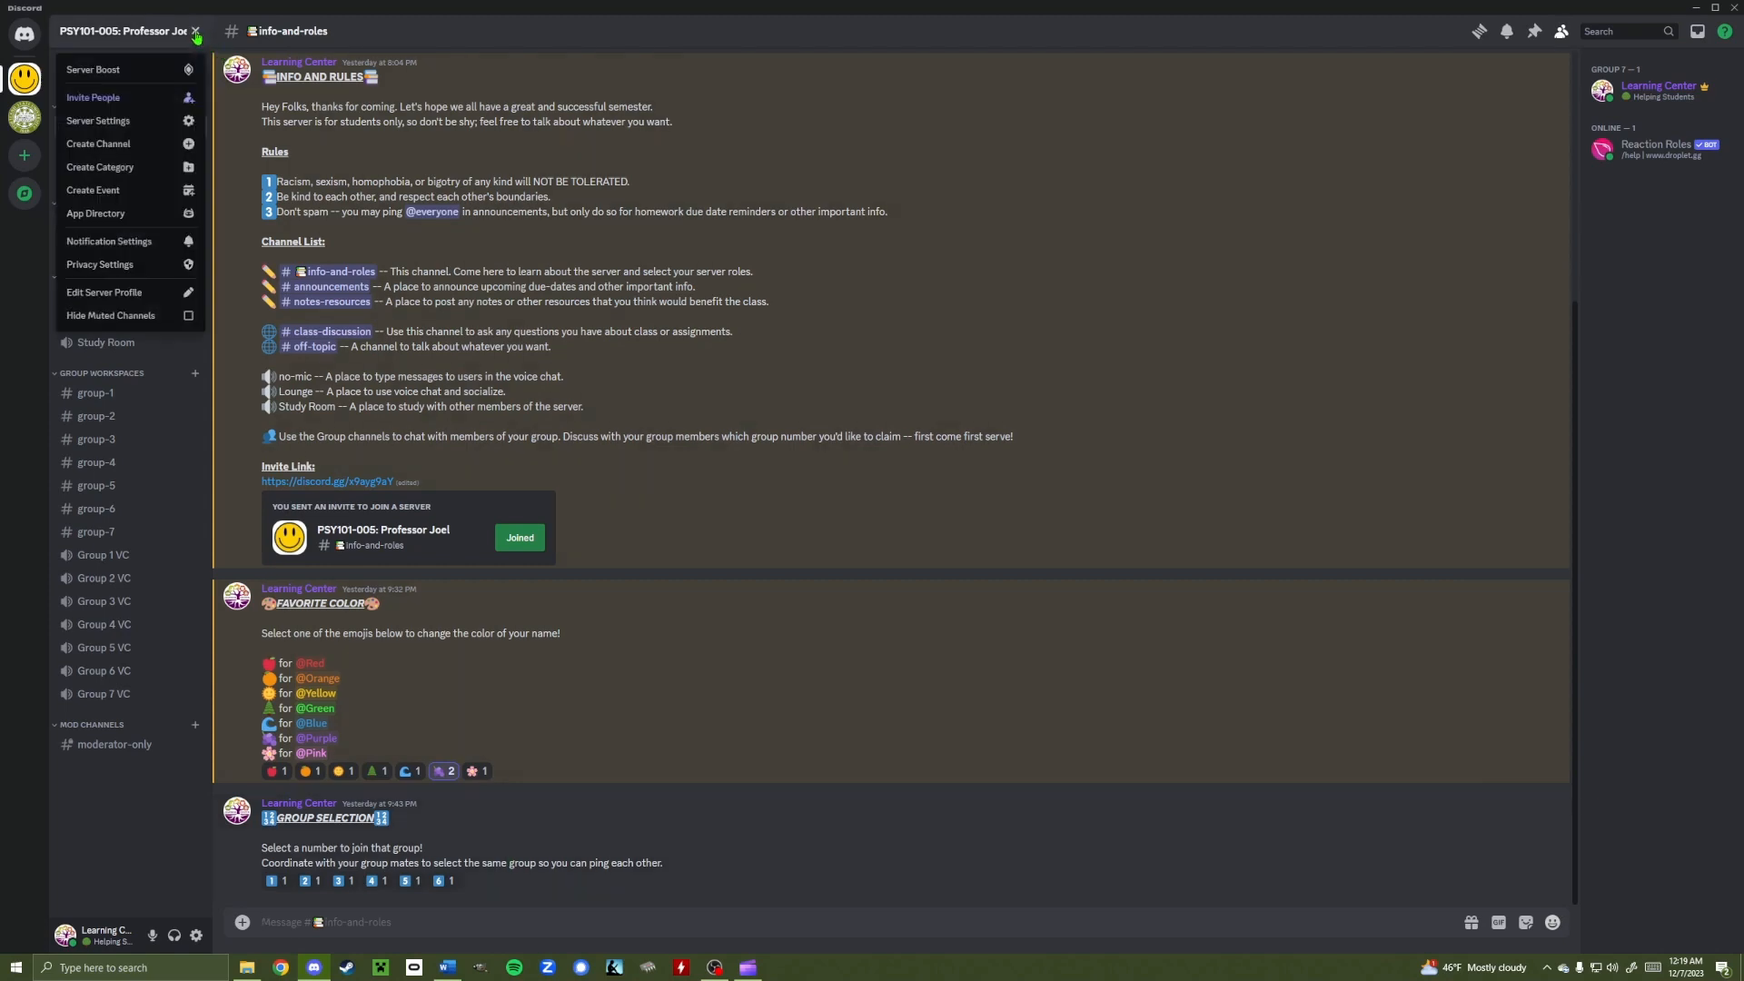
left_click(161, 124)
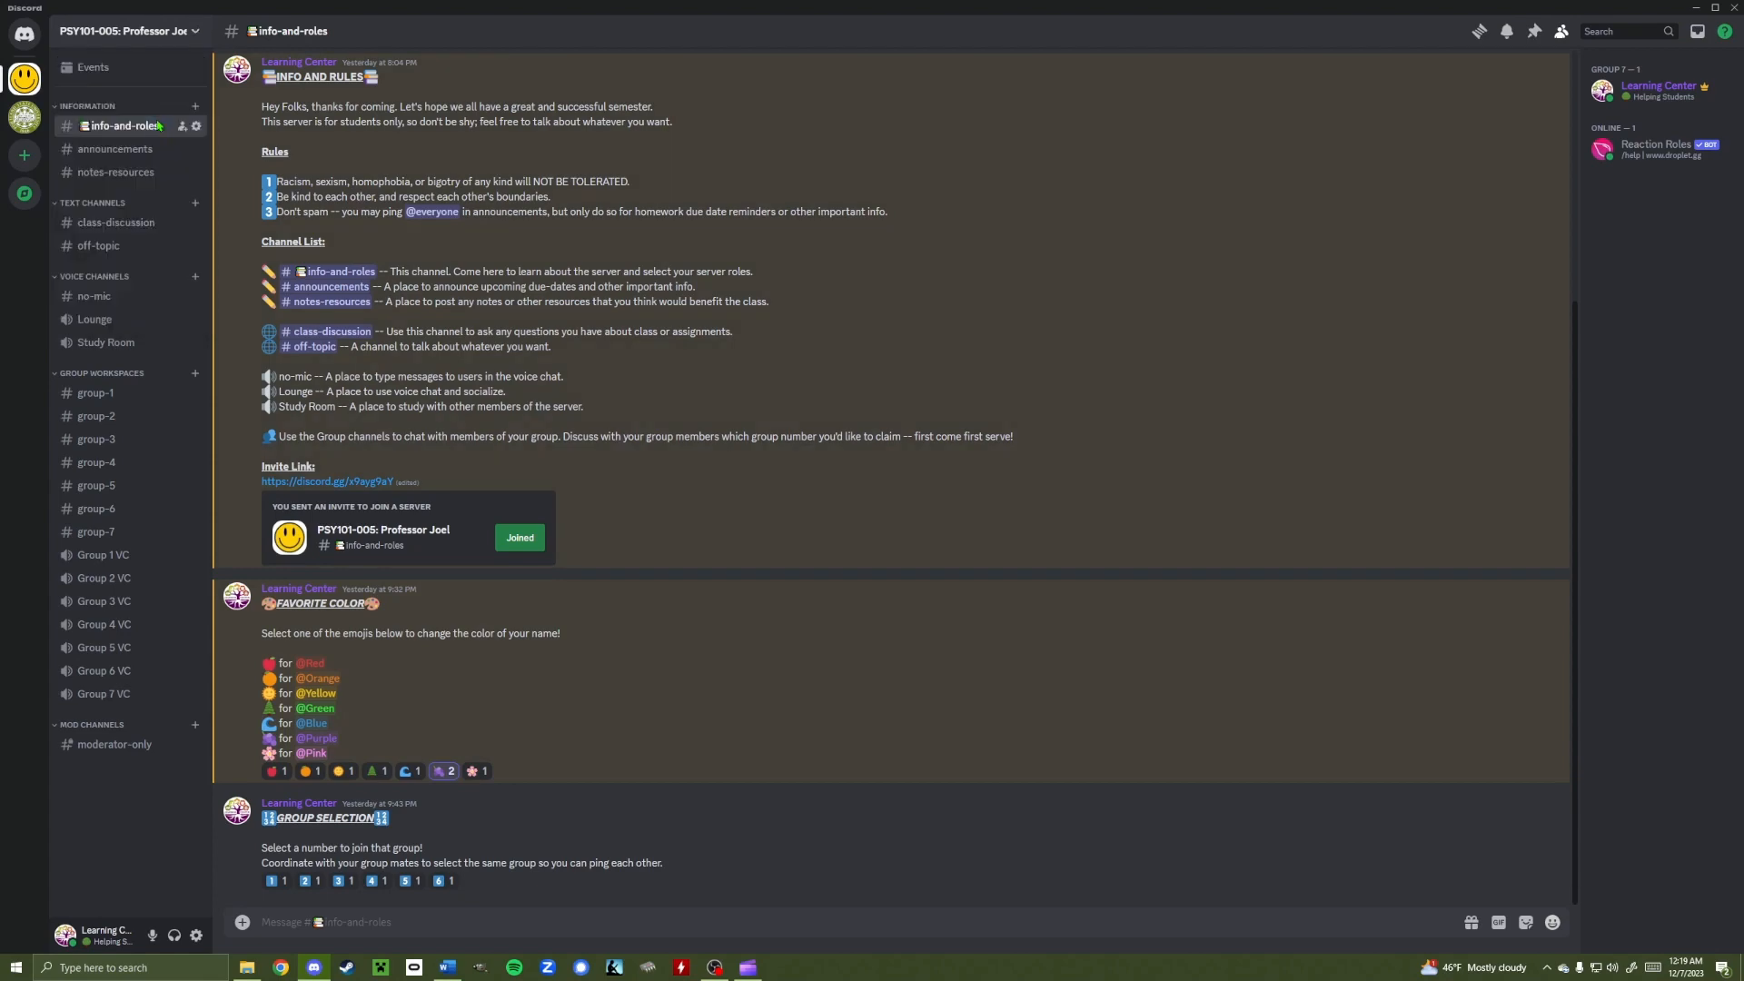
left_click(591, 109)
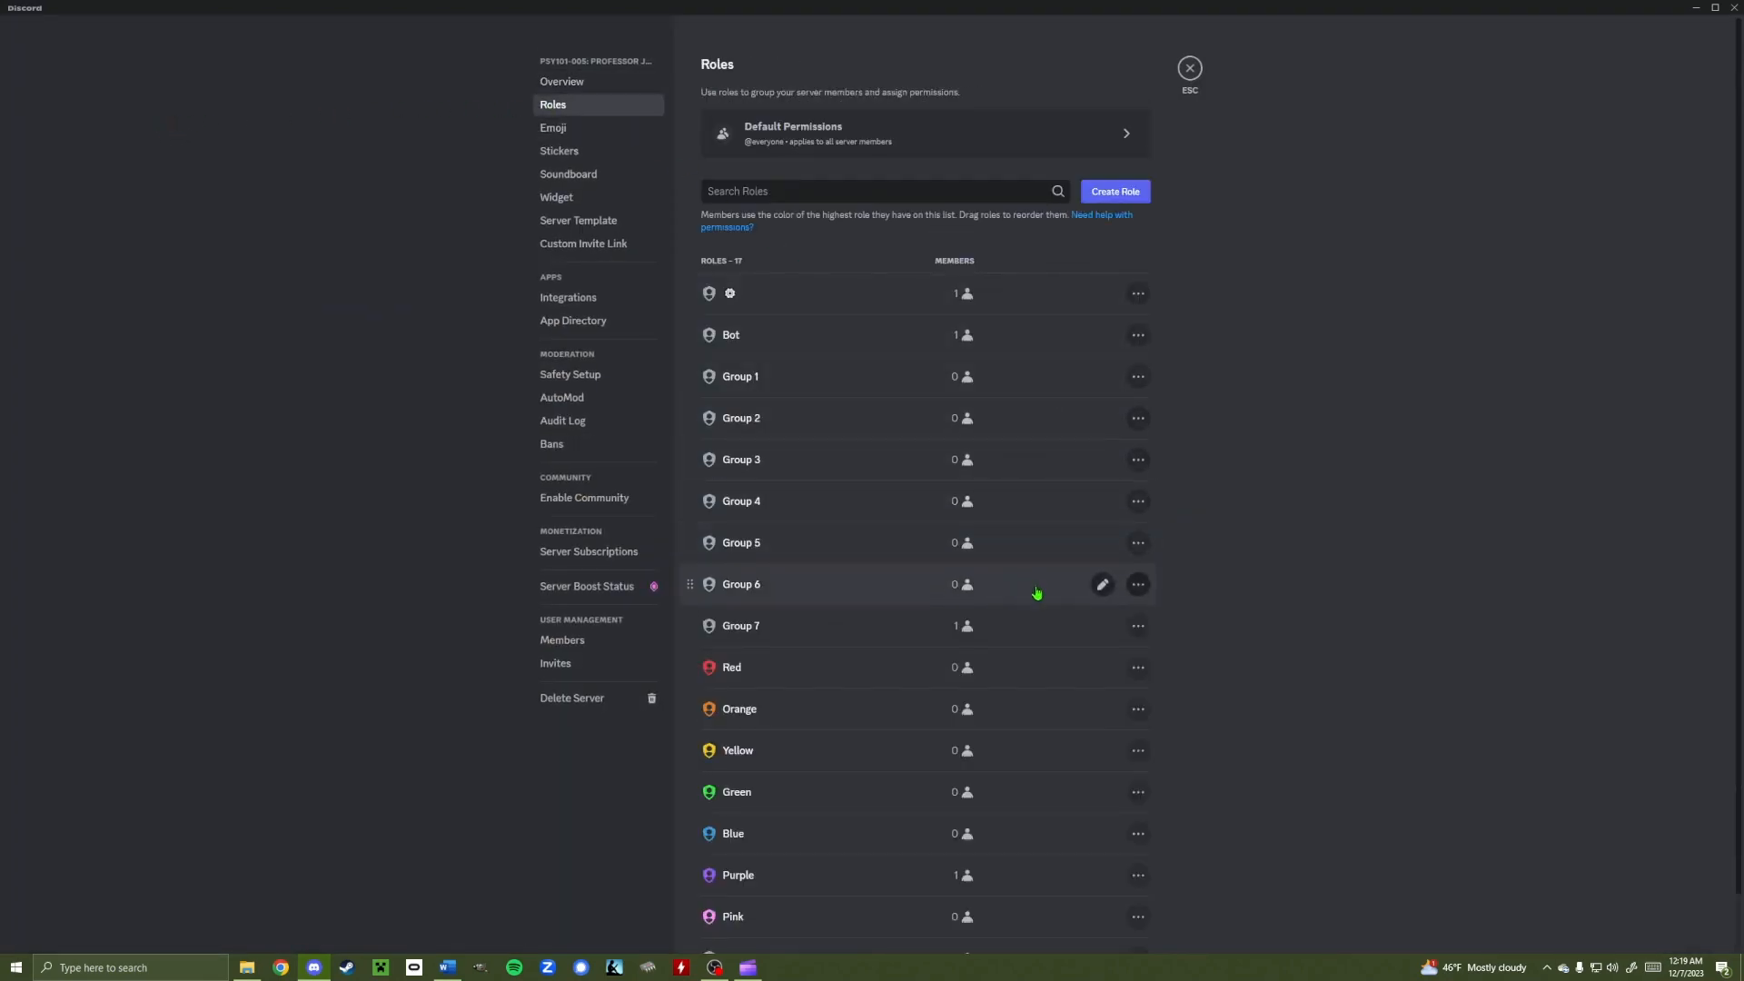
left_click(1137, 627)
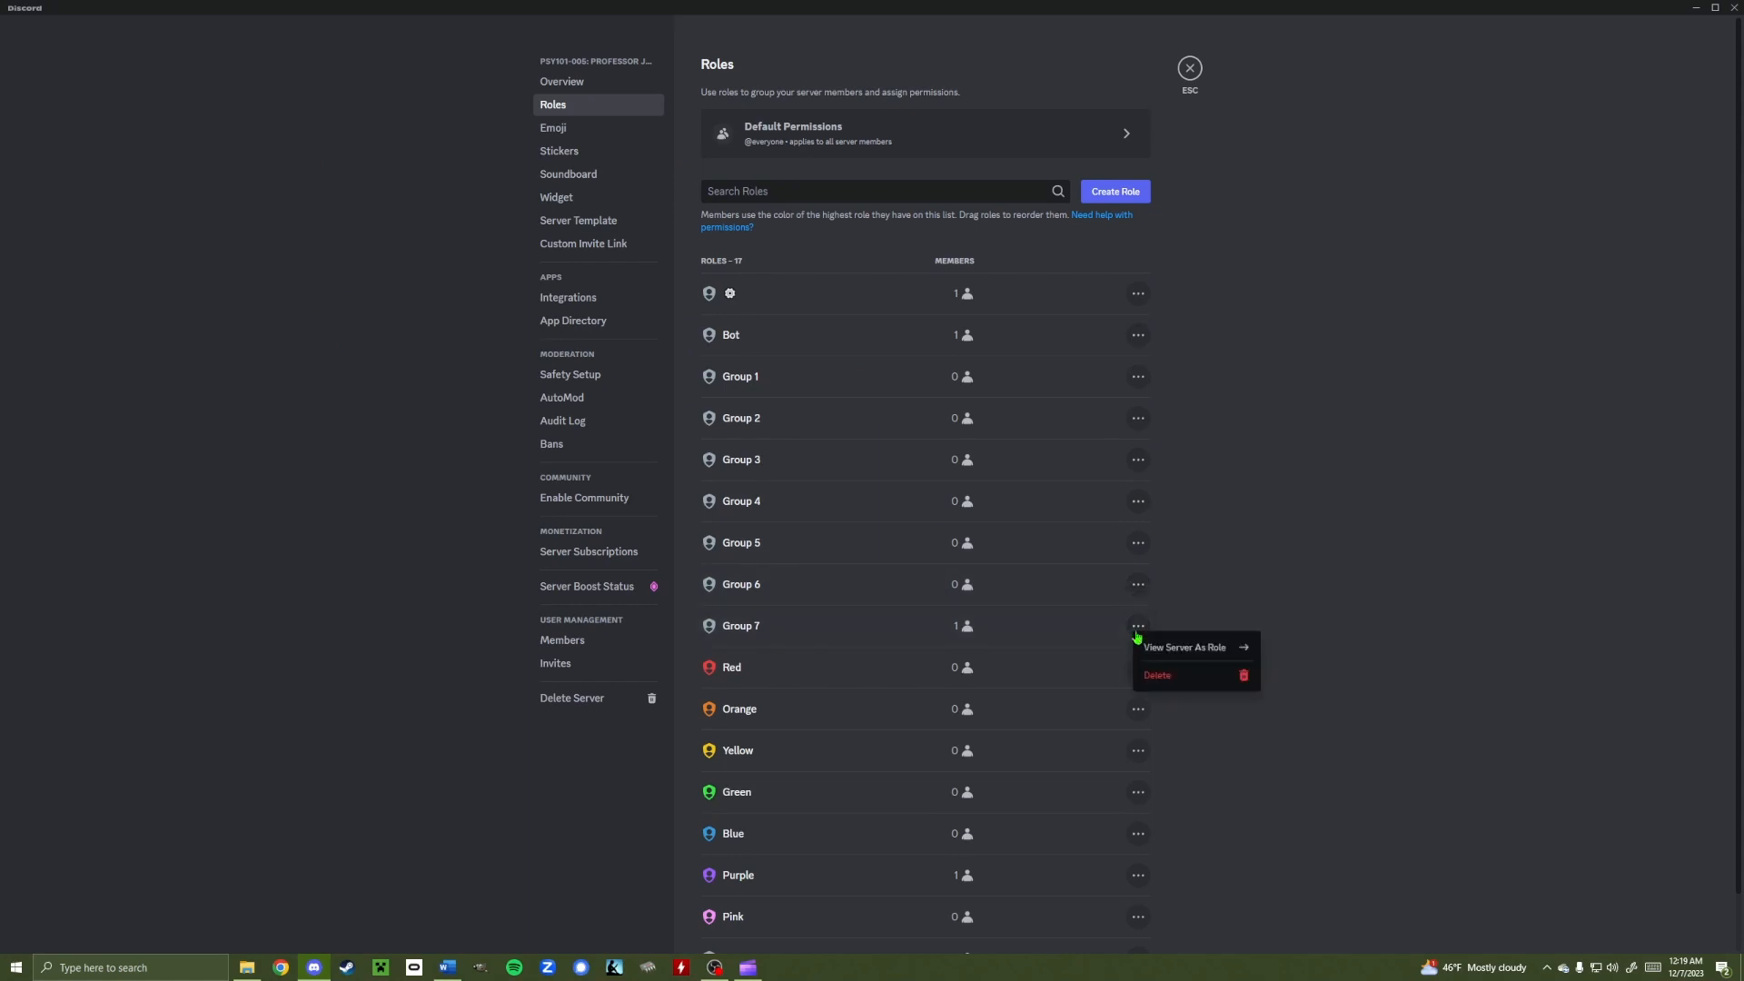
left_click(1162, 674)
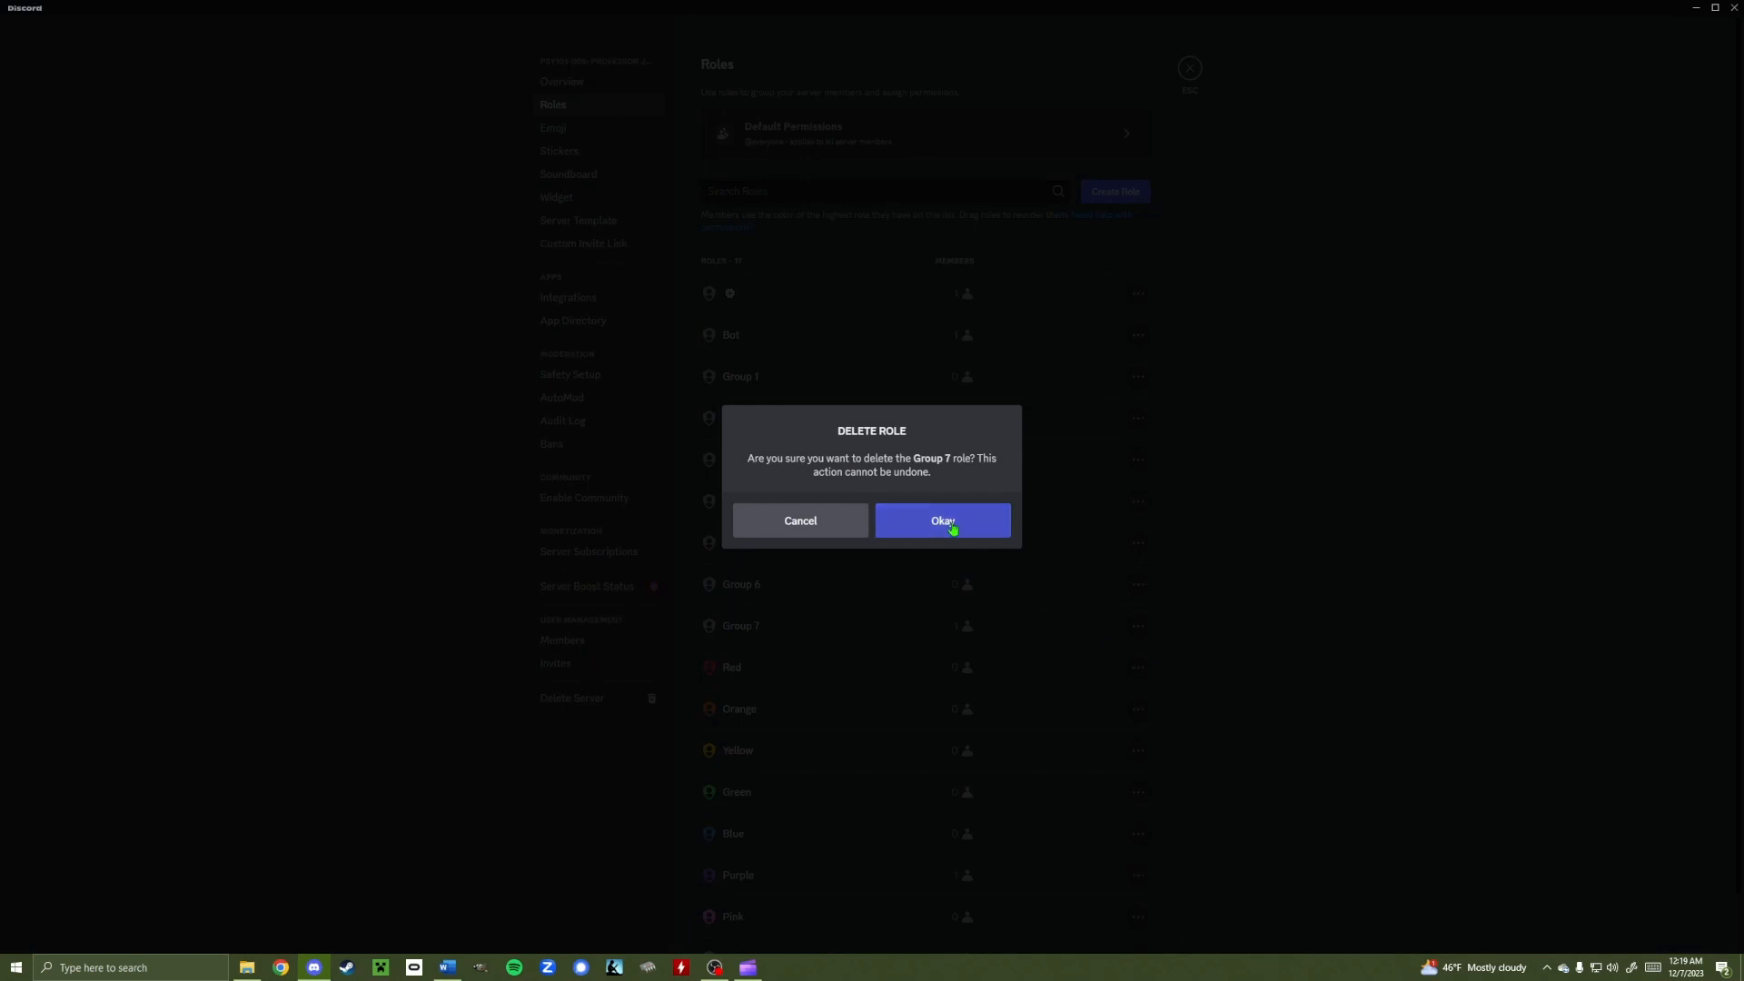
left_click(949, 525)
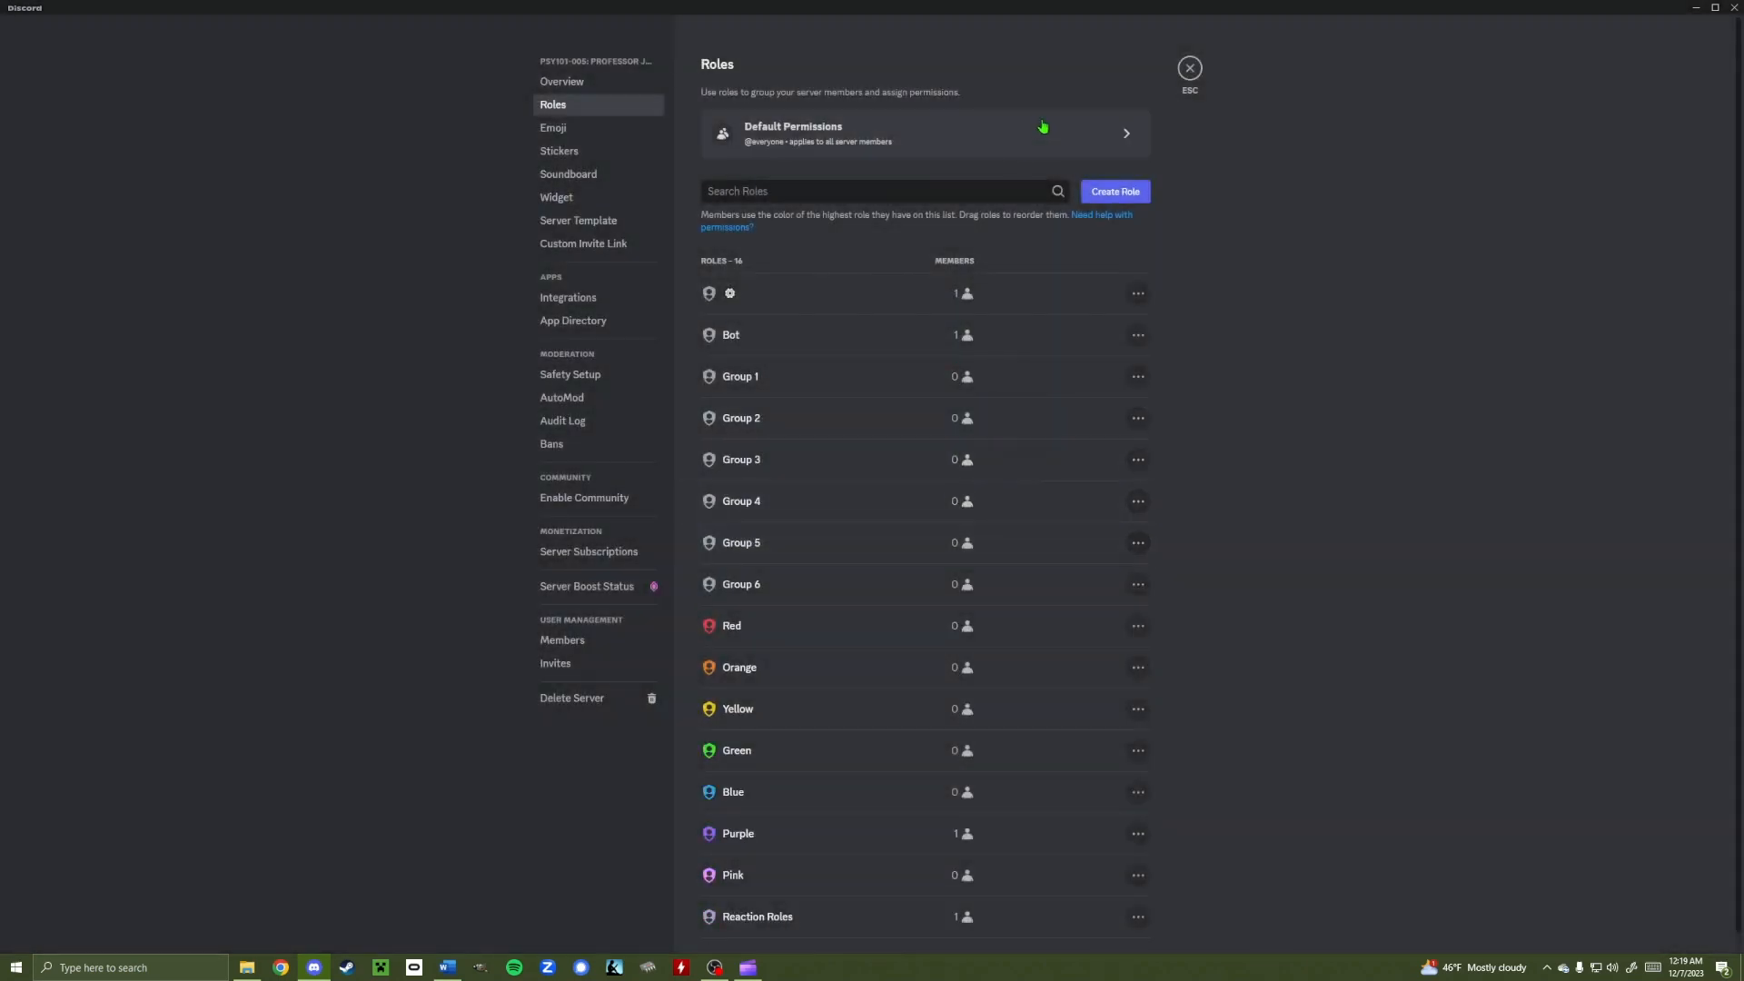
left_click(1190, 68)
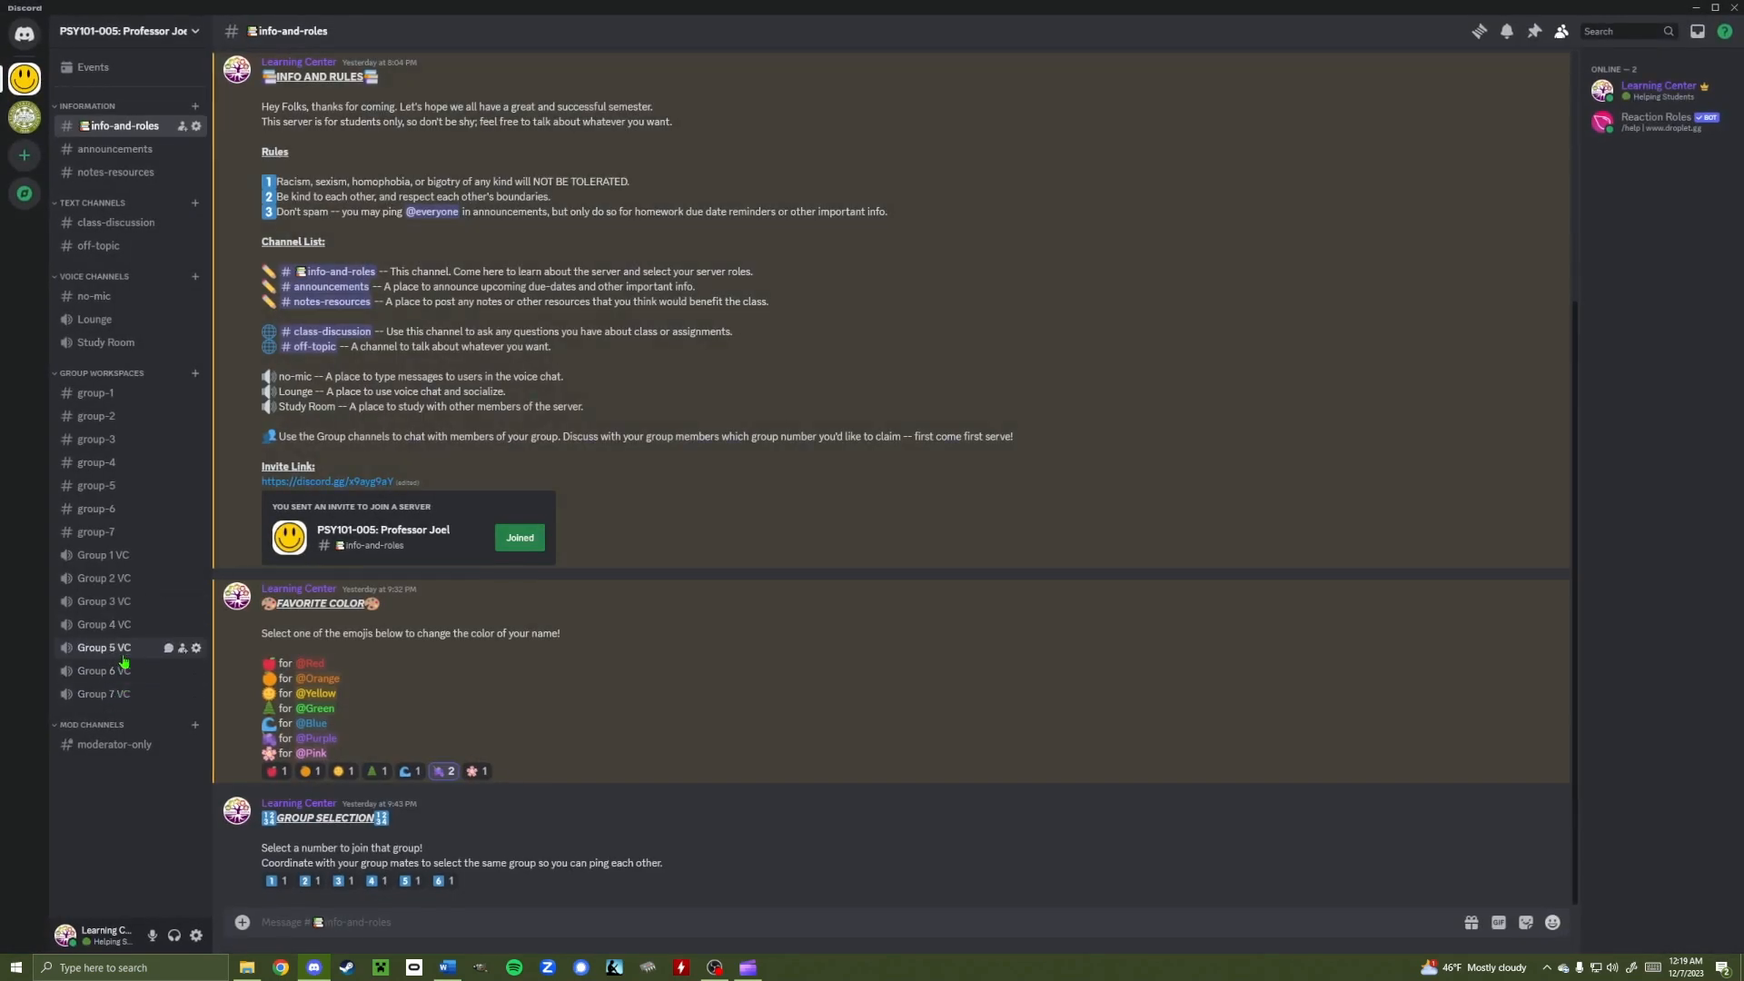
Delete the group-7 text channel and the Group 7 VC voice channel
left_click(196, 532)
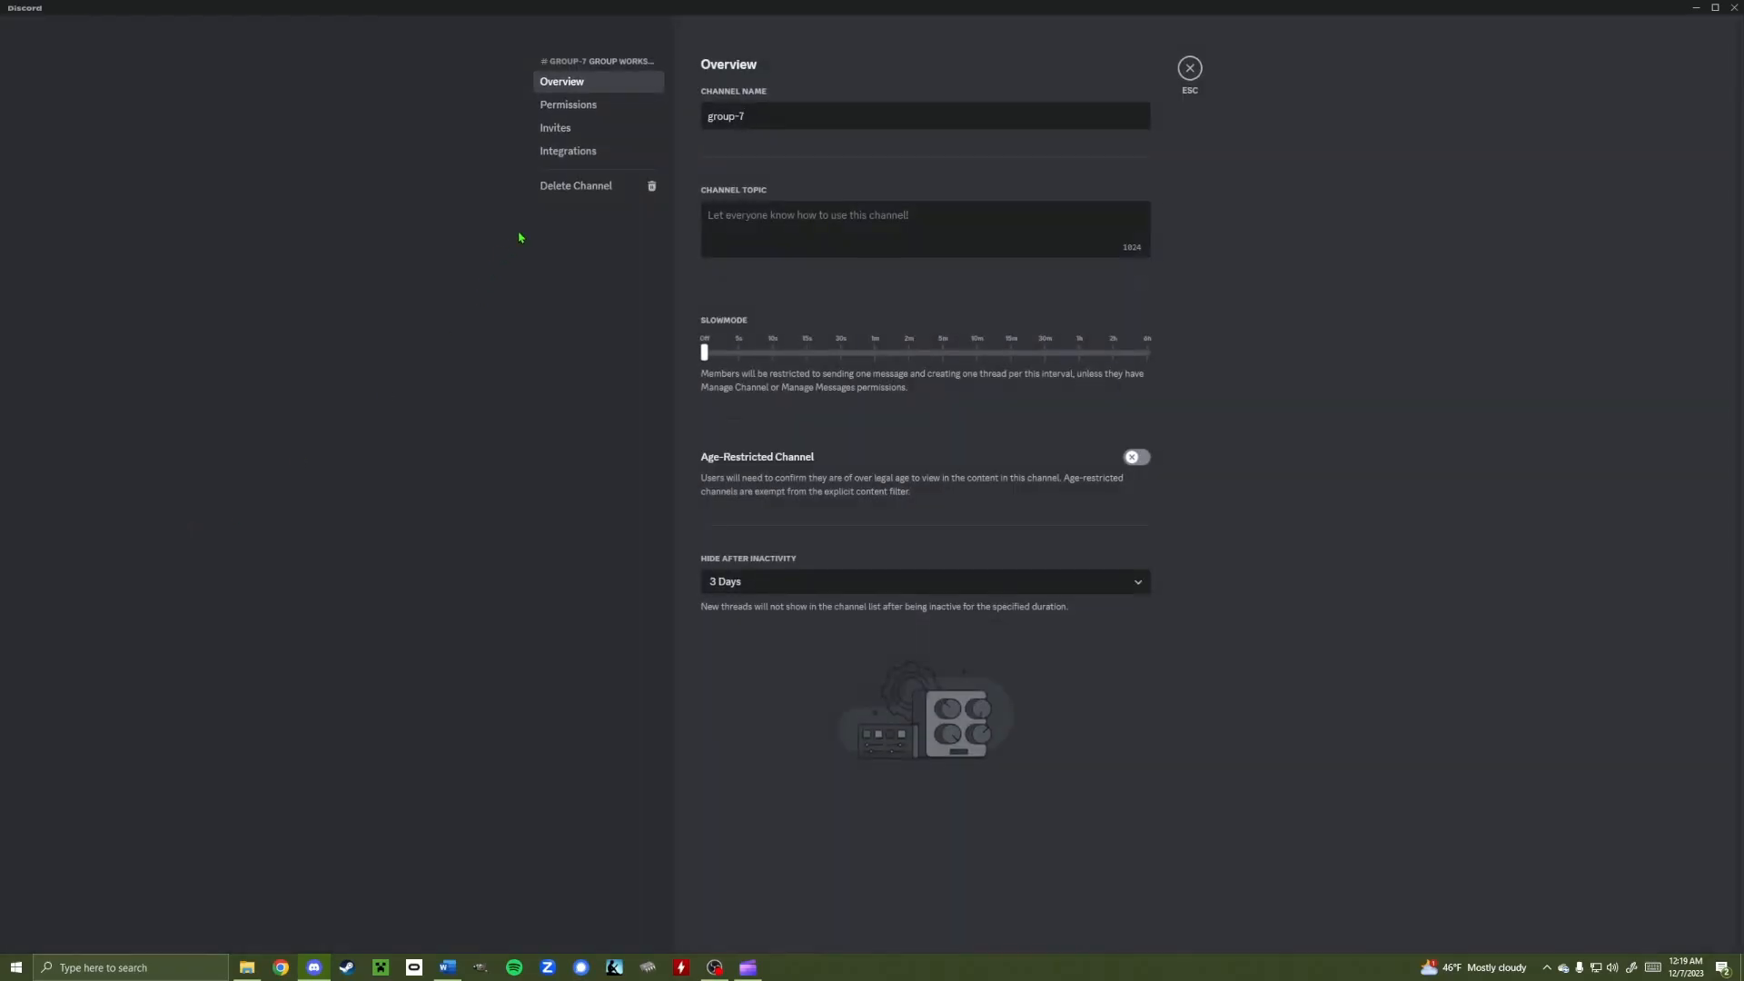
left_click(577, 186)
left_click(956, 514)
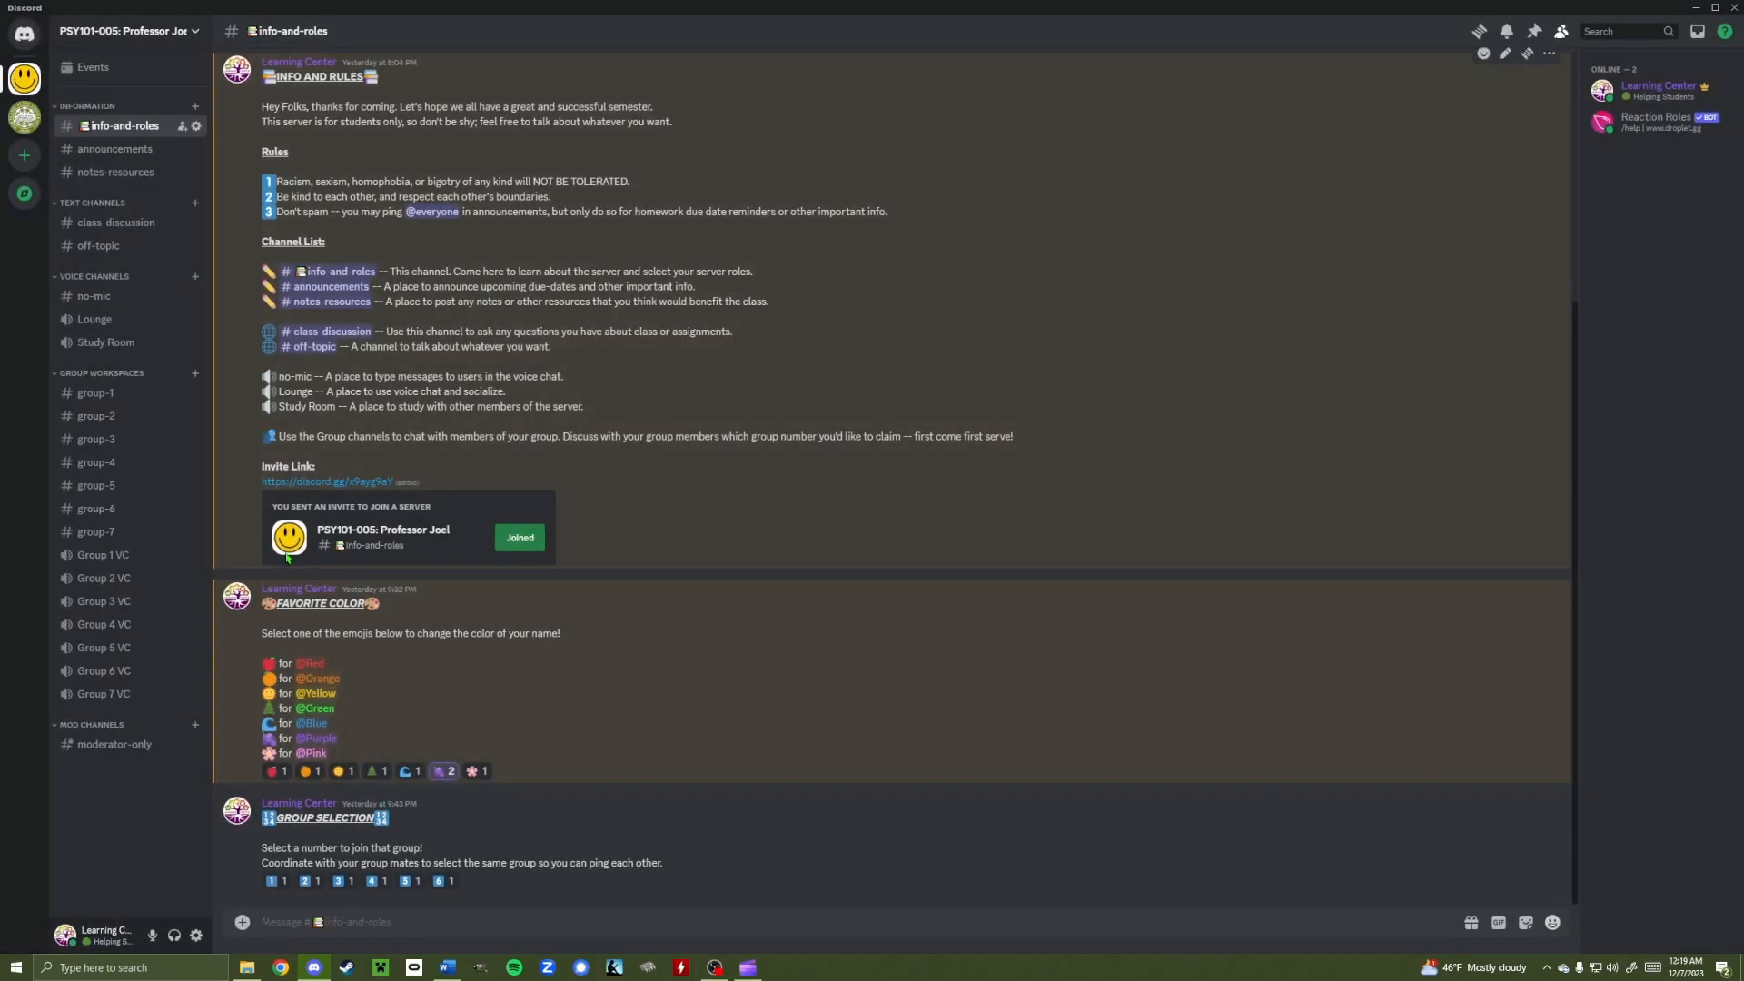
left_click(203, 679)
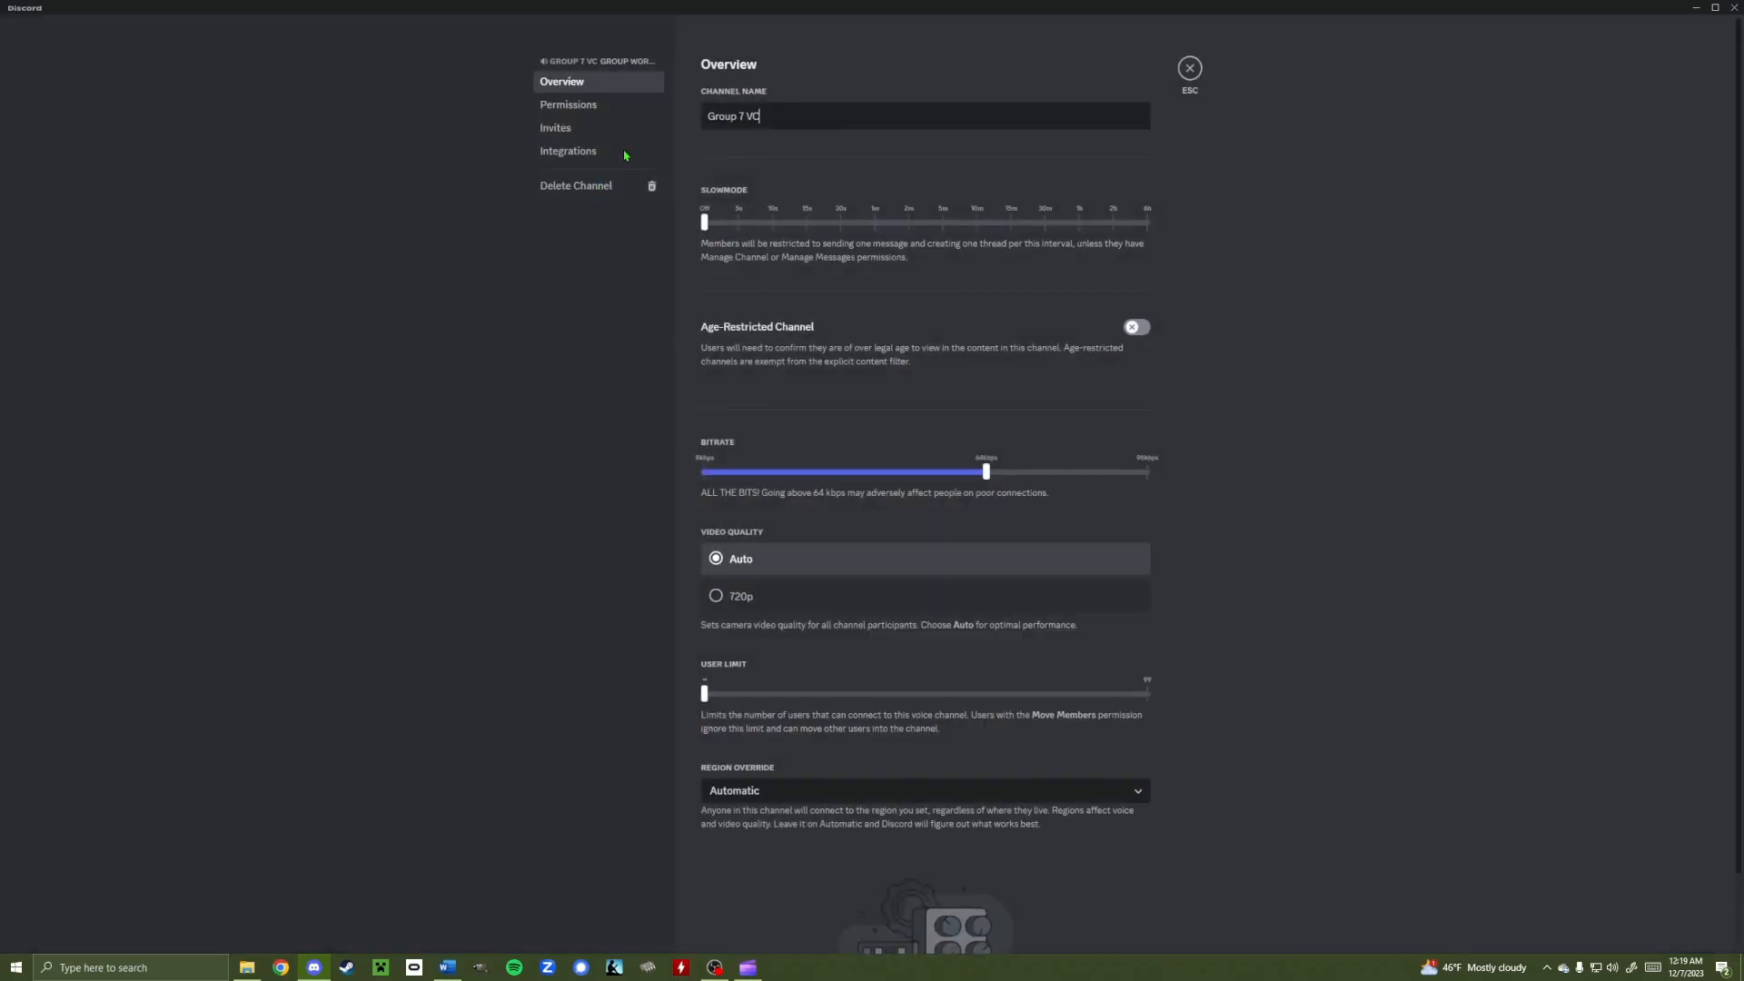
left_click(581, 186)
left_click(963, 514)
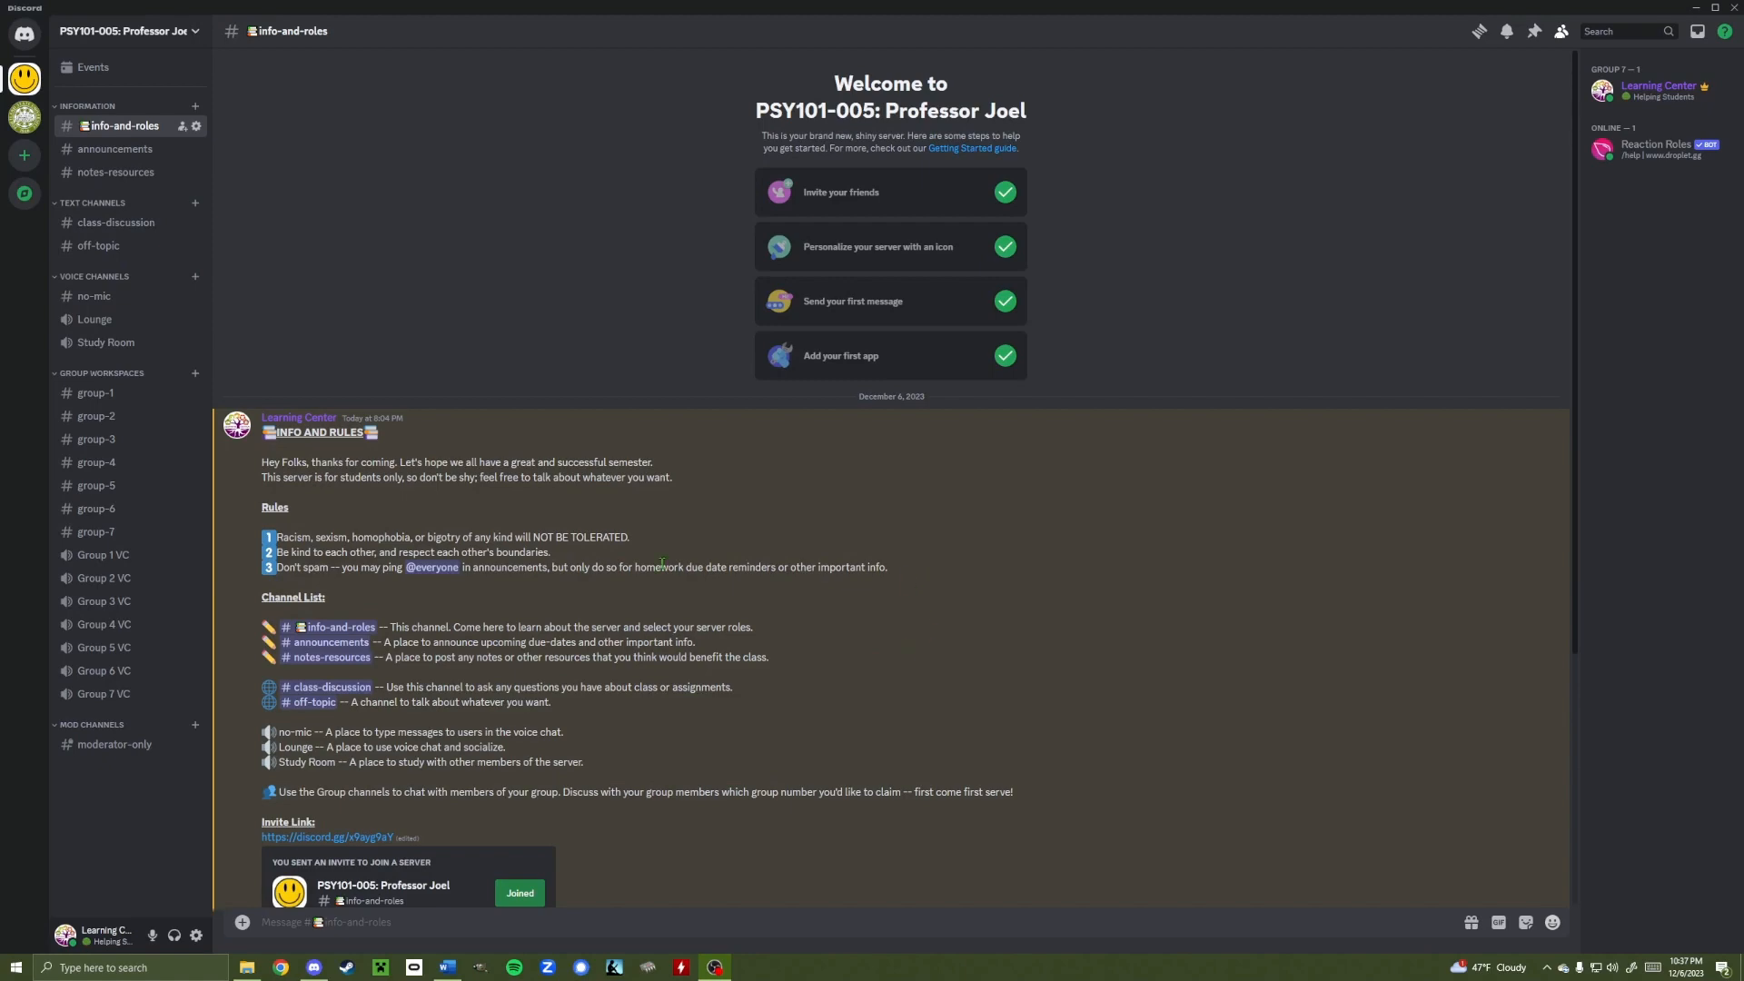
Open Server Settings on the Roles page to review Group 7 and the colour roles
left_click(181, 31)
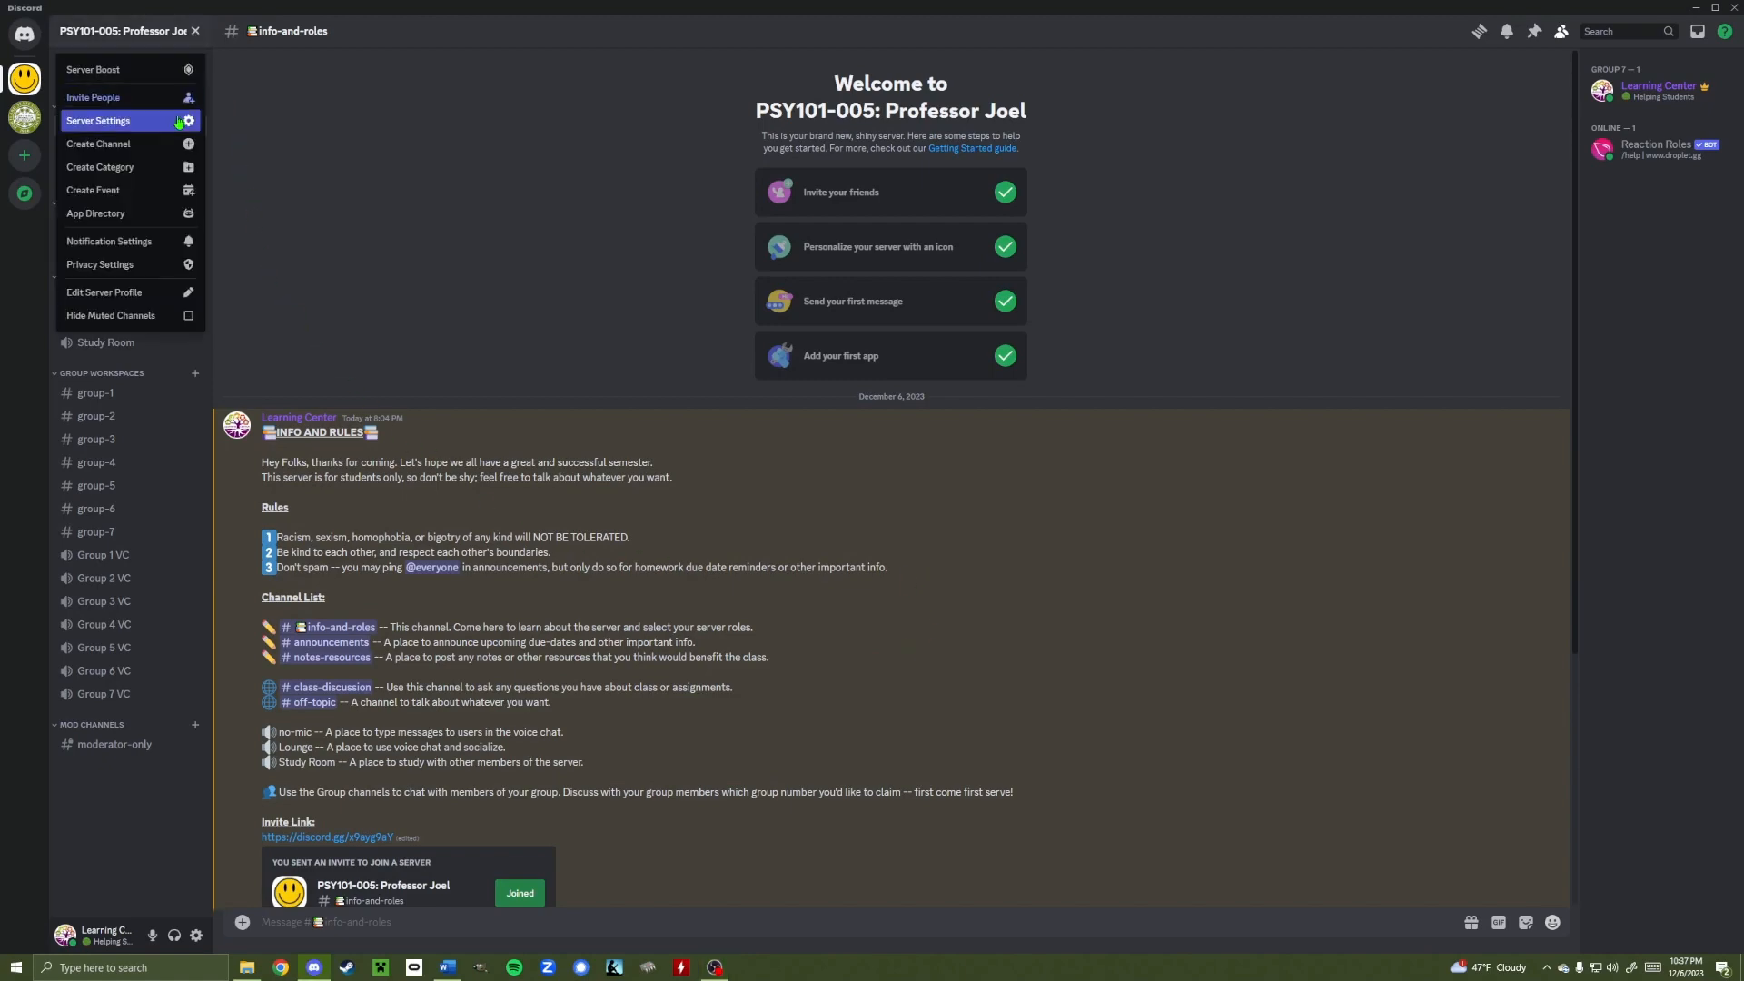
left_click(118, 120)
left_click(552, 105)
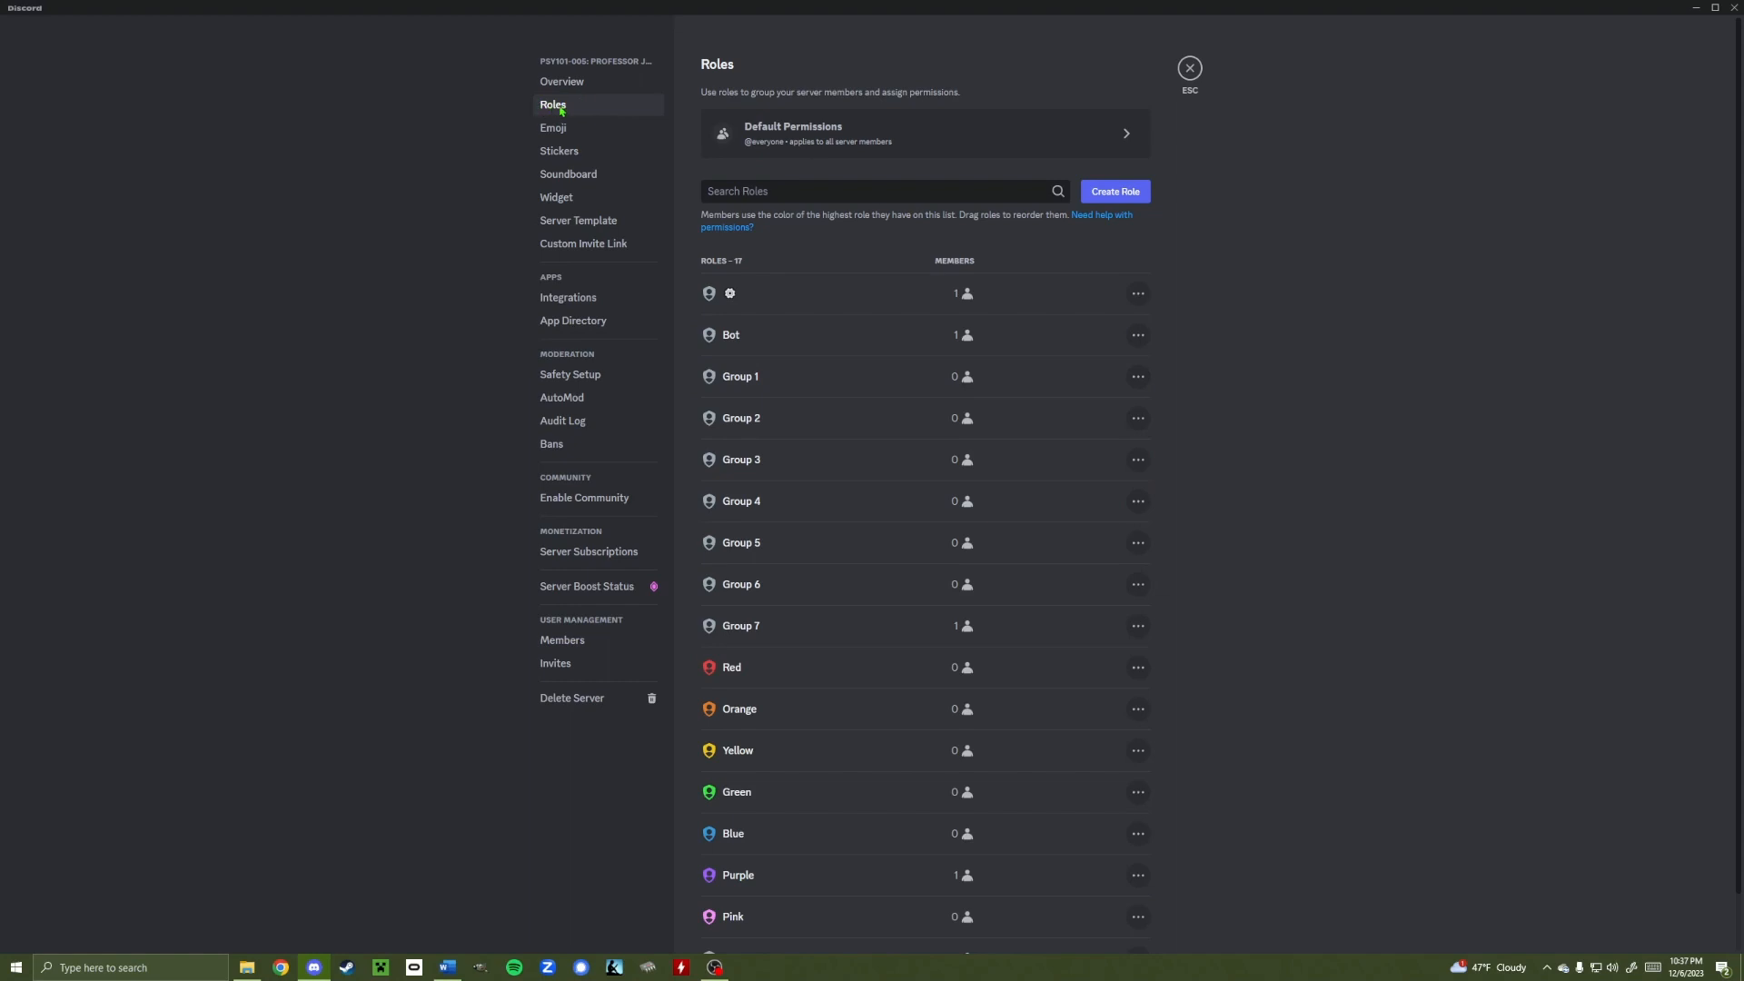
scroll(770, 438, "down", 1)
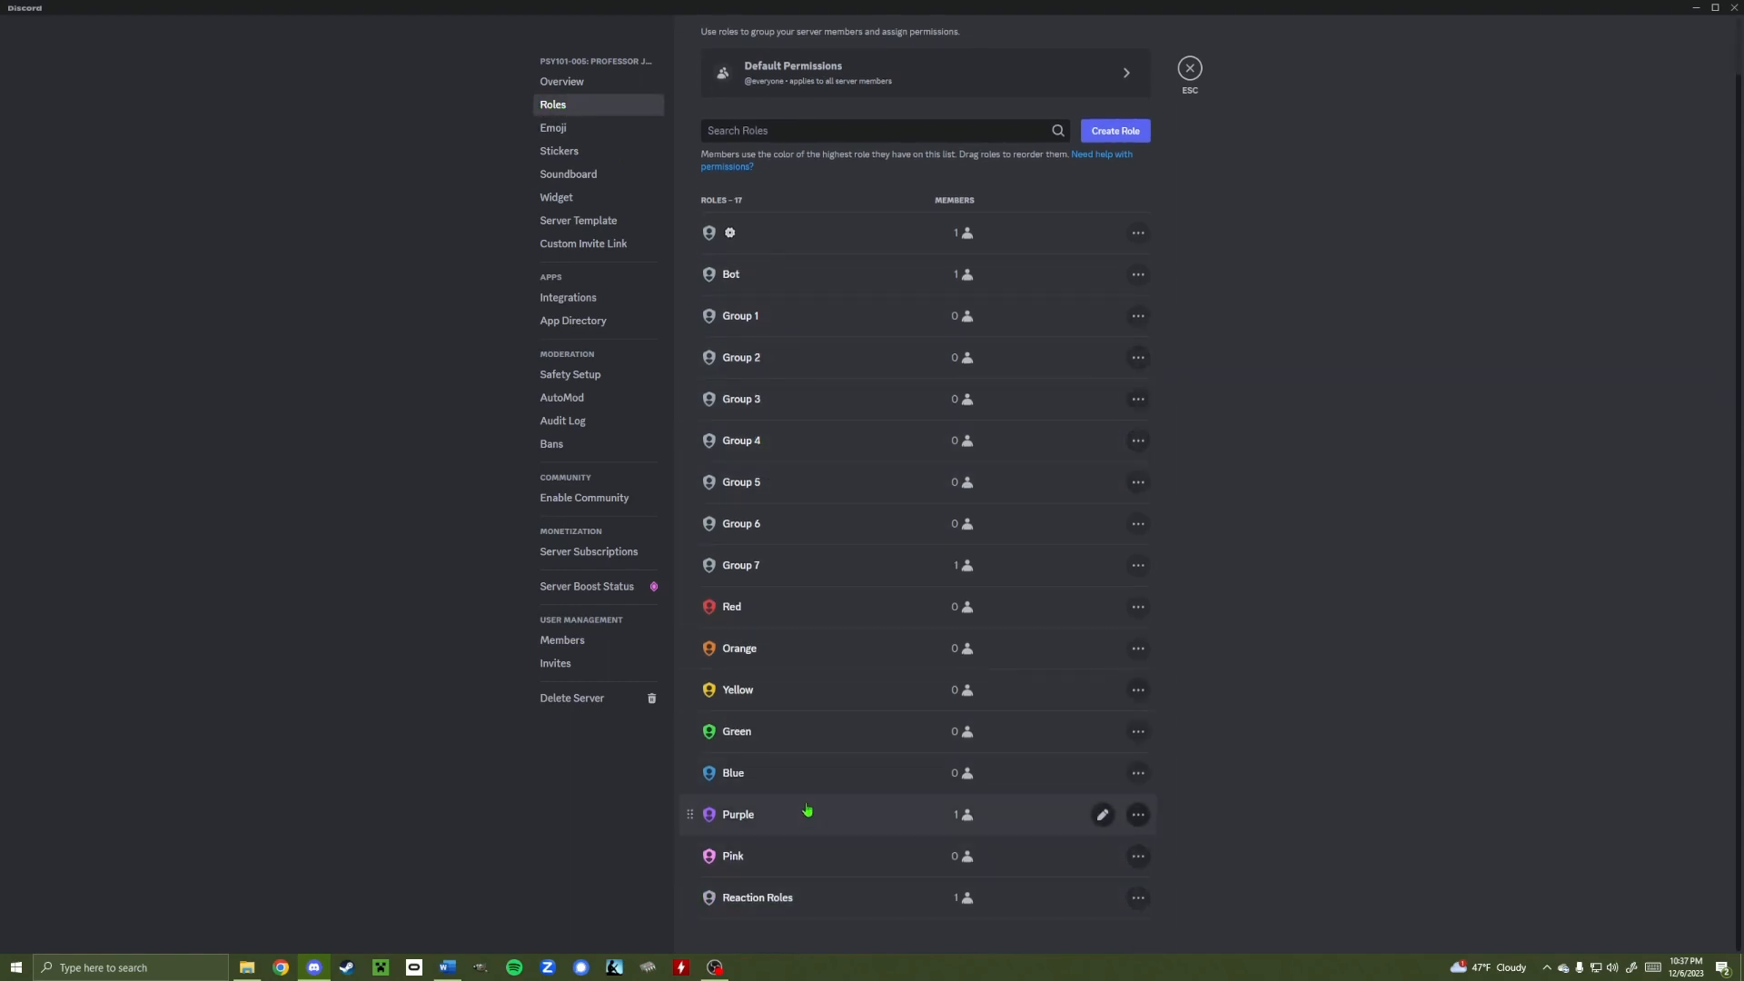
scroll(842, 504, "up", 1)
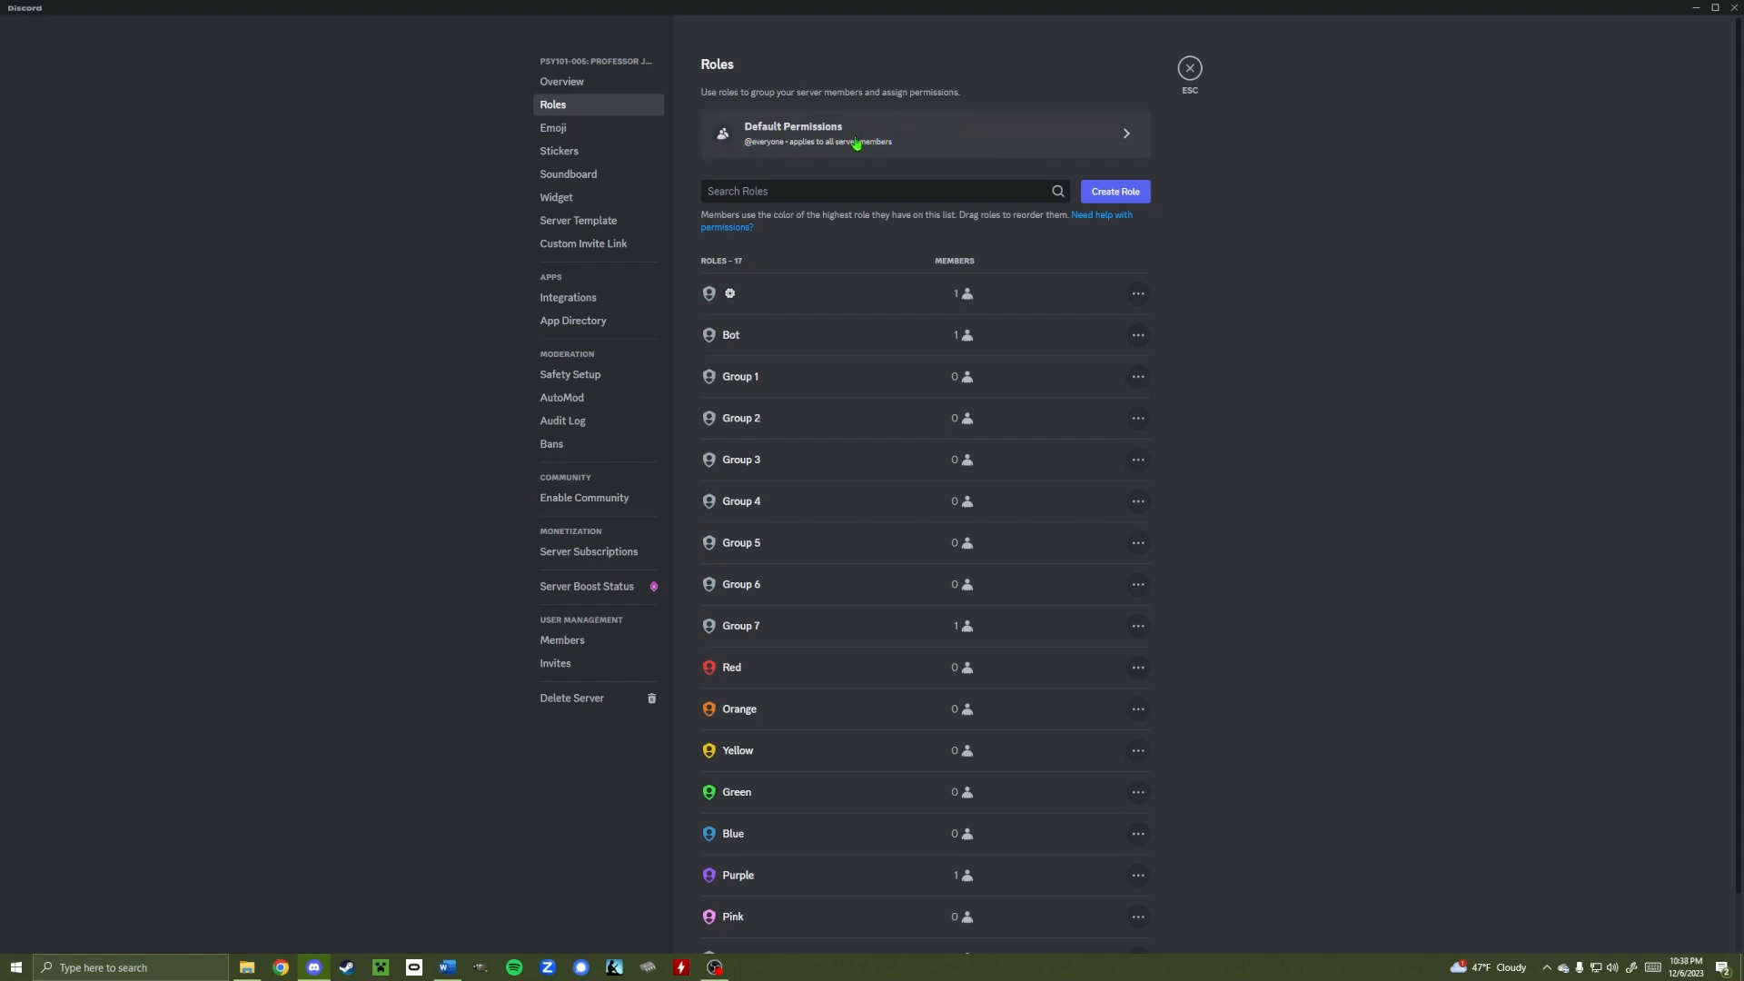
left_click(923, 148)
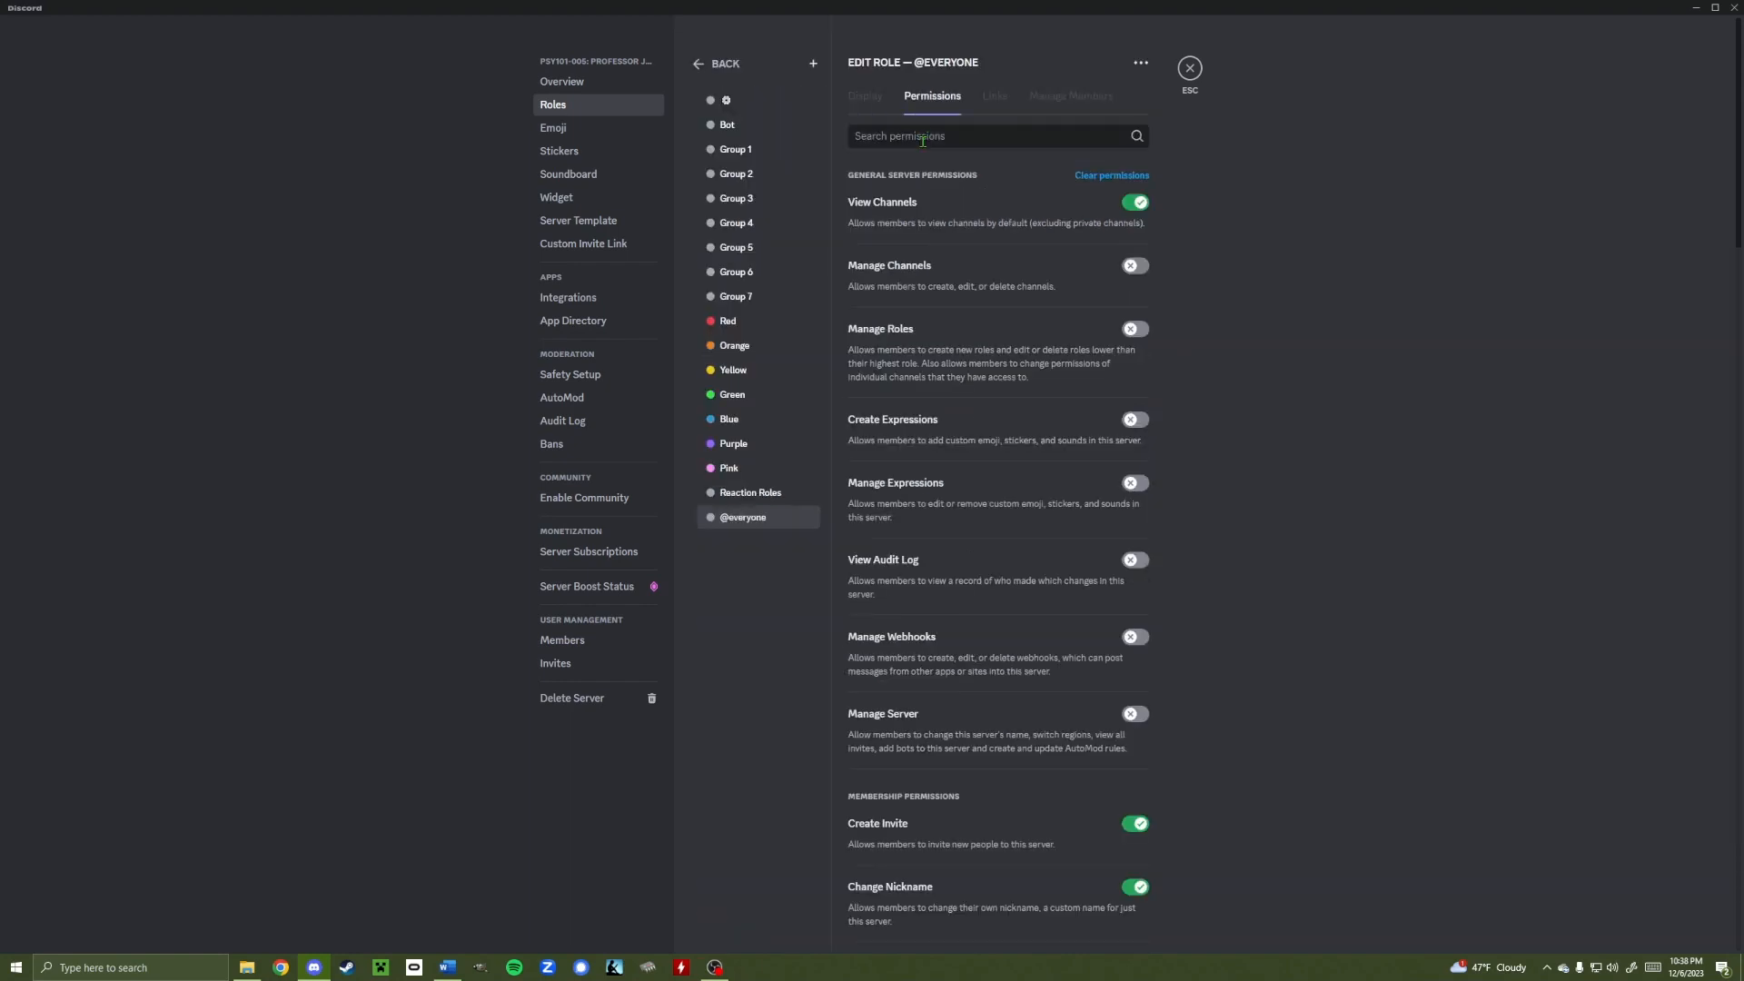
scroll(923, 440, "down", 3)
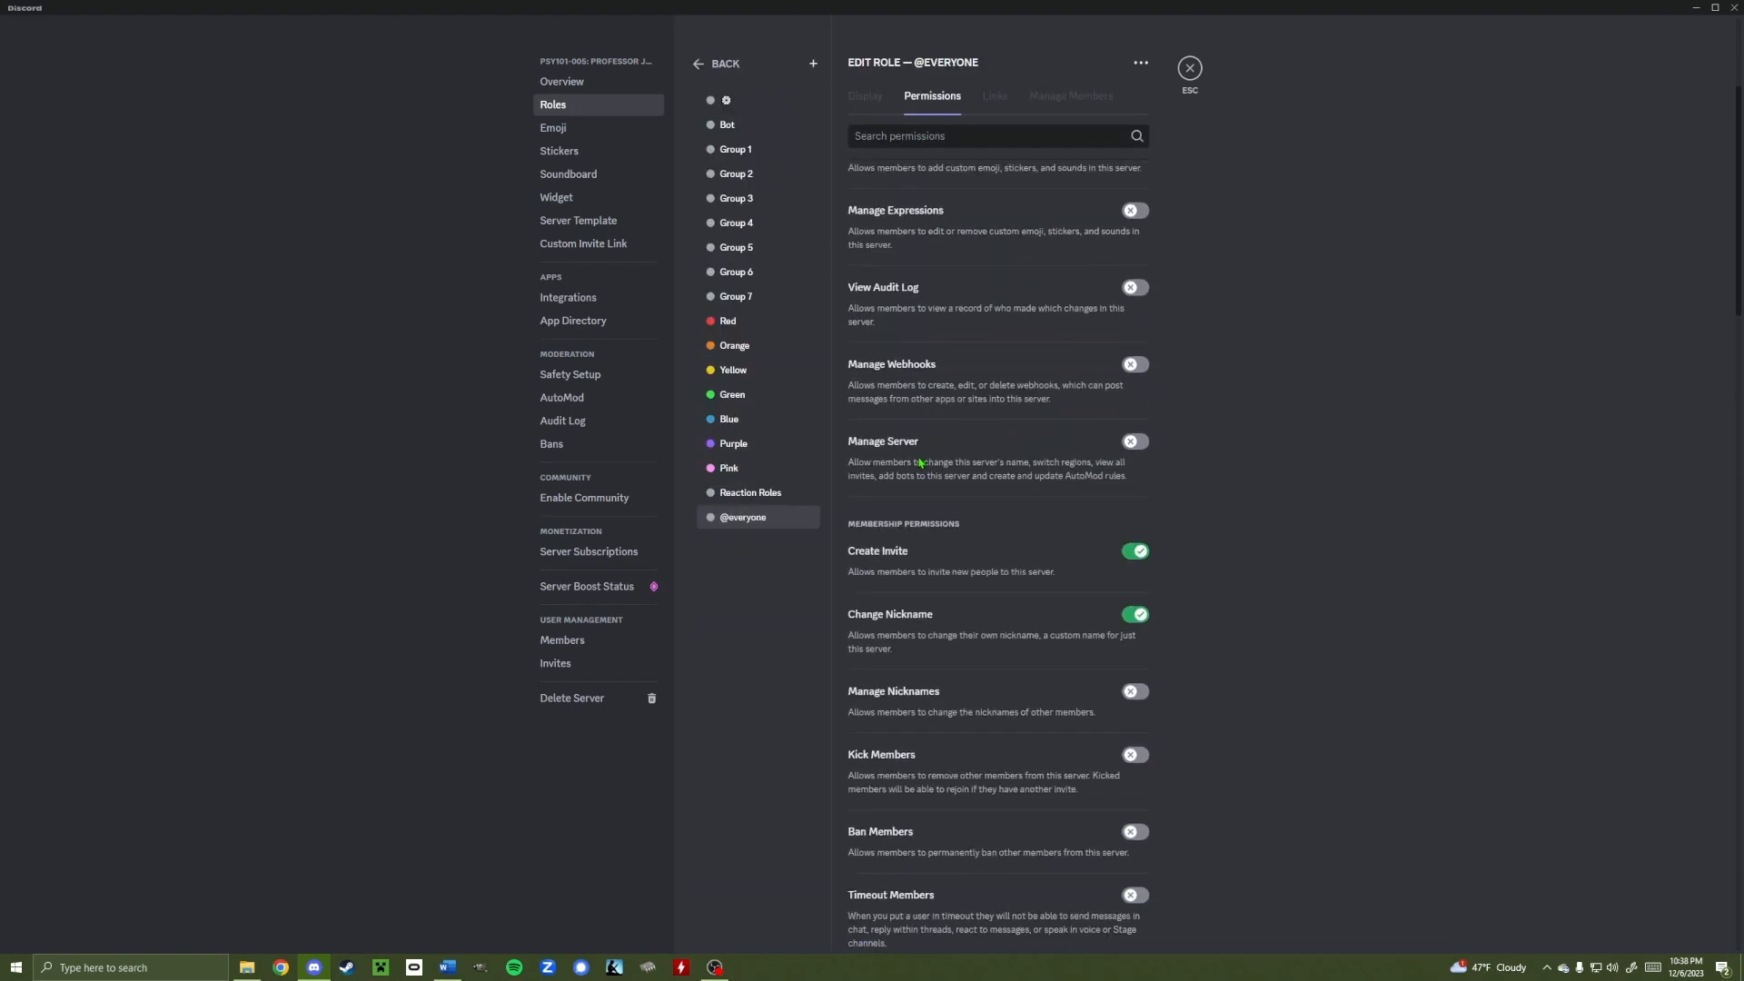
scroll(917, 498, "down", 8)
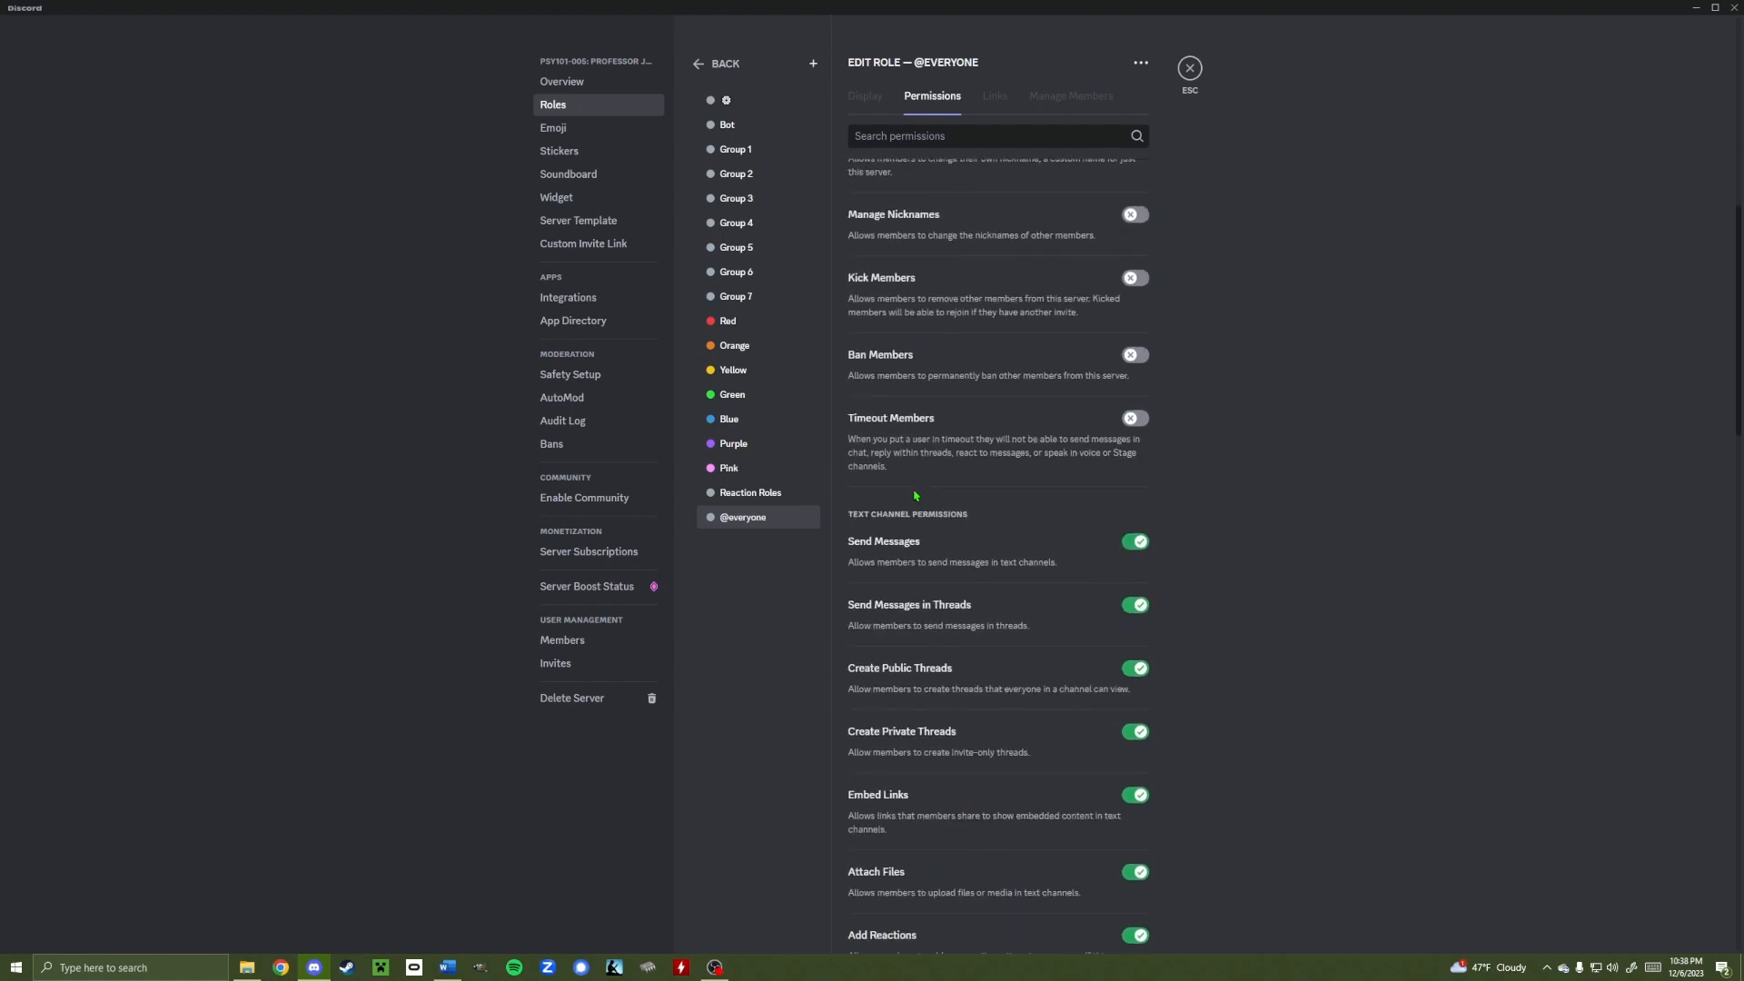
scroll(915, 494, "down", 5)
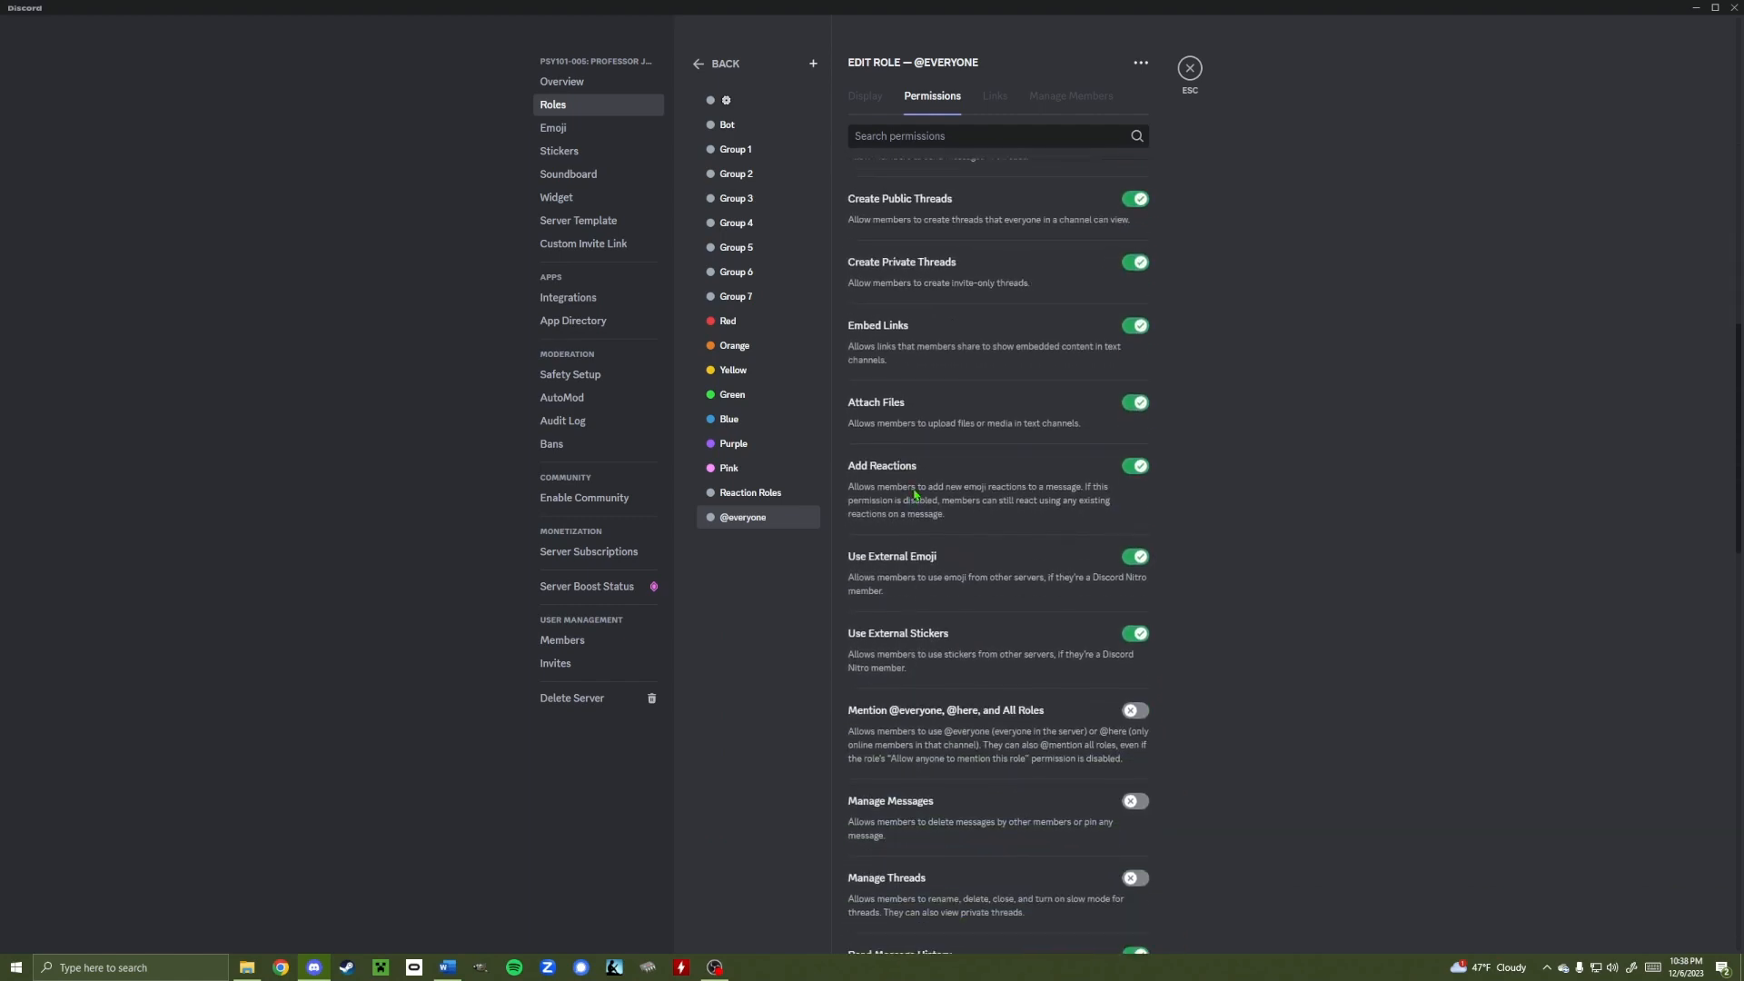
scroll(915, 493, "down", 9)
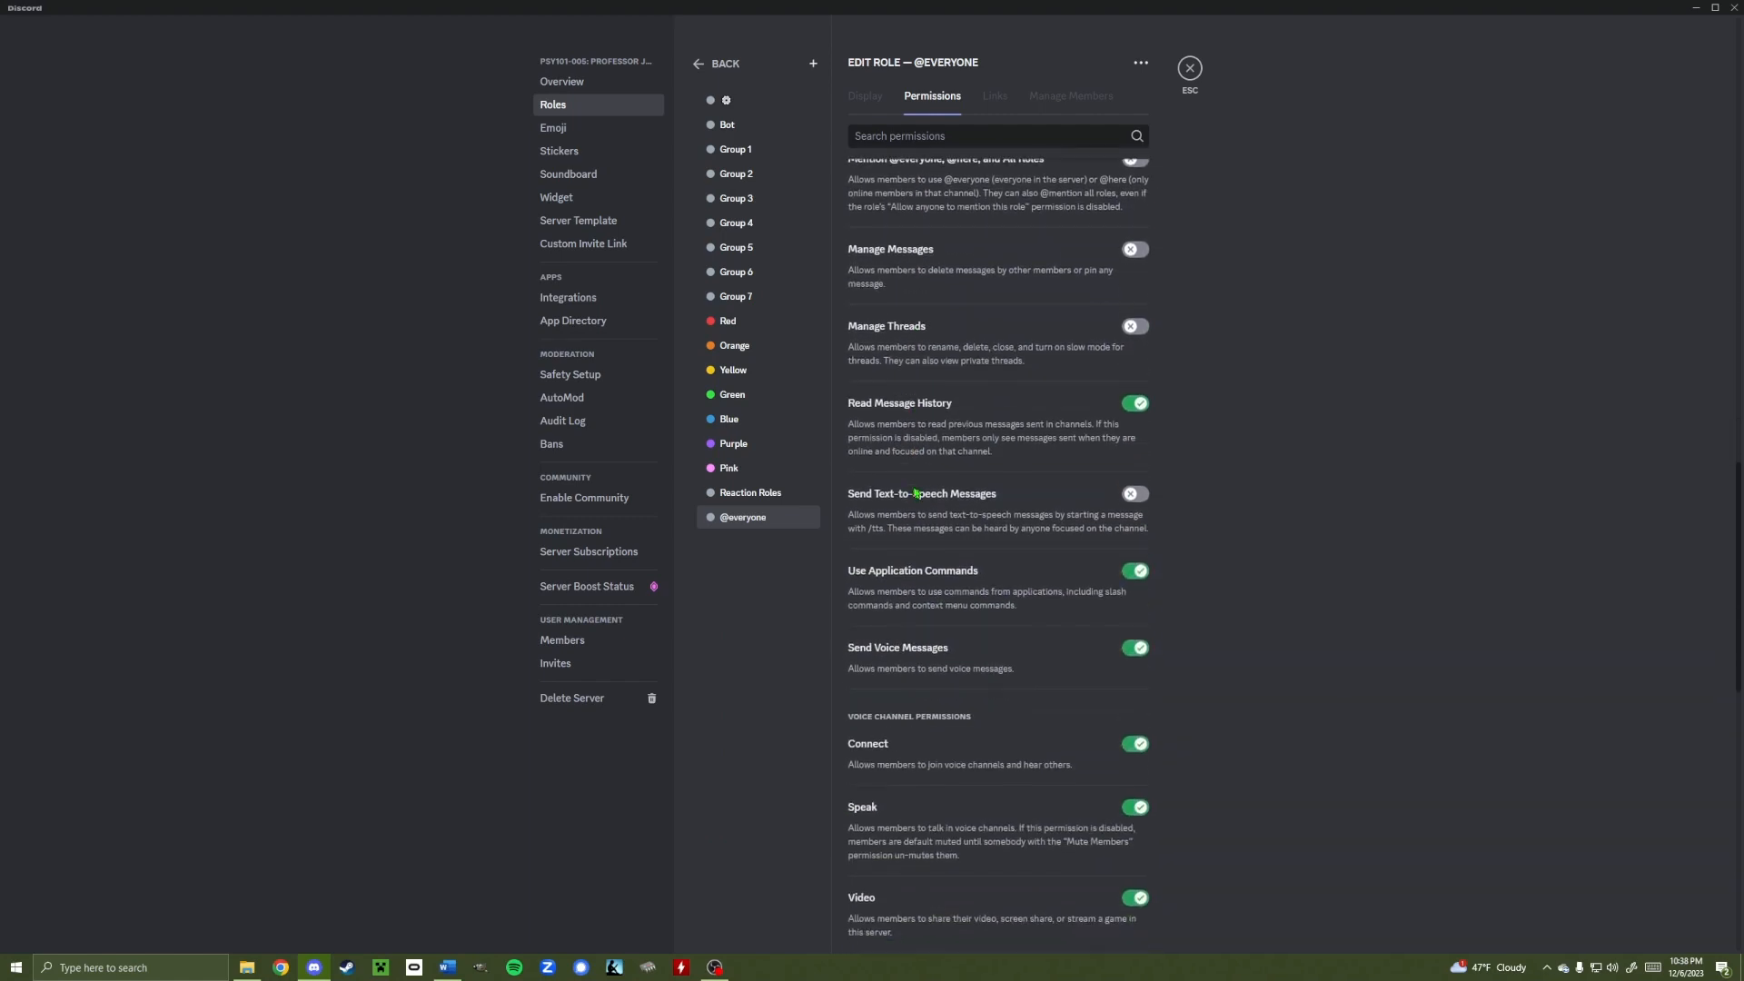
scroll(917, 491, "down", 7)
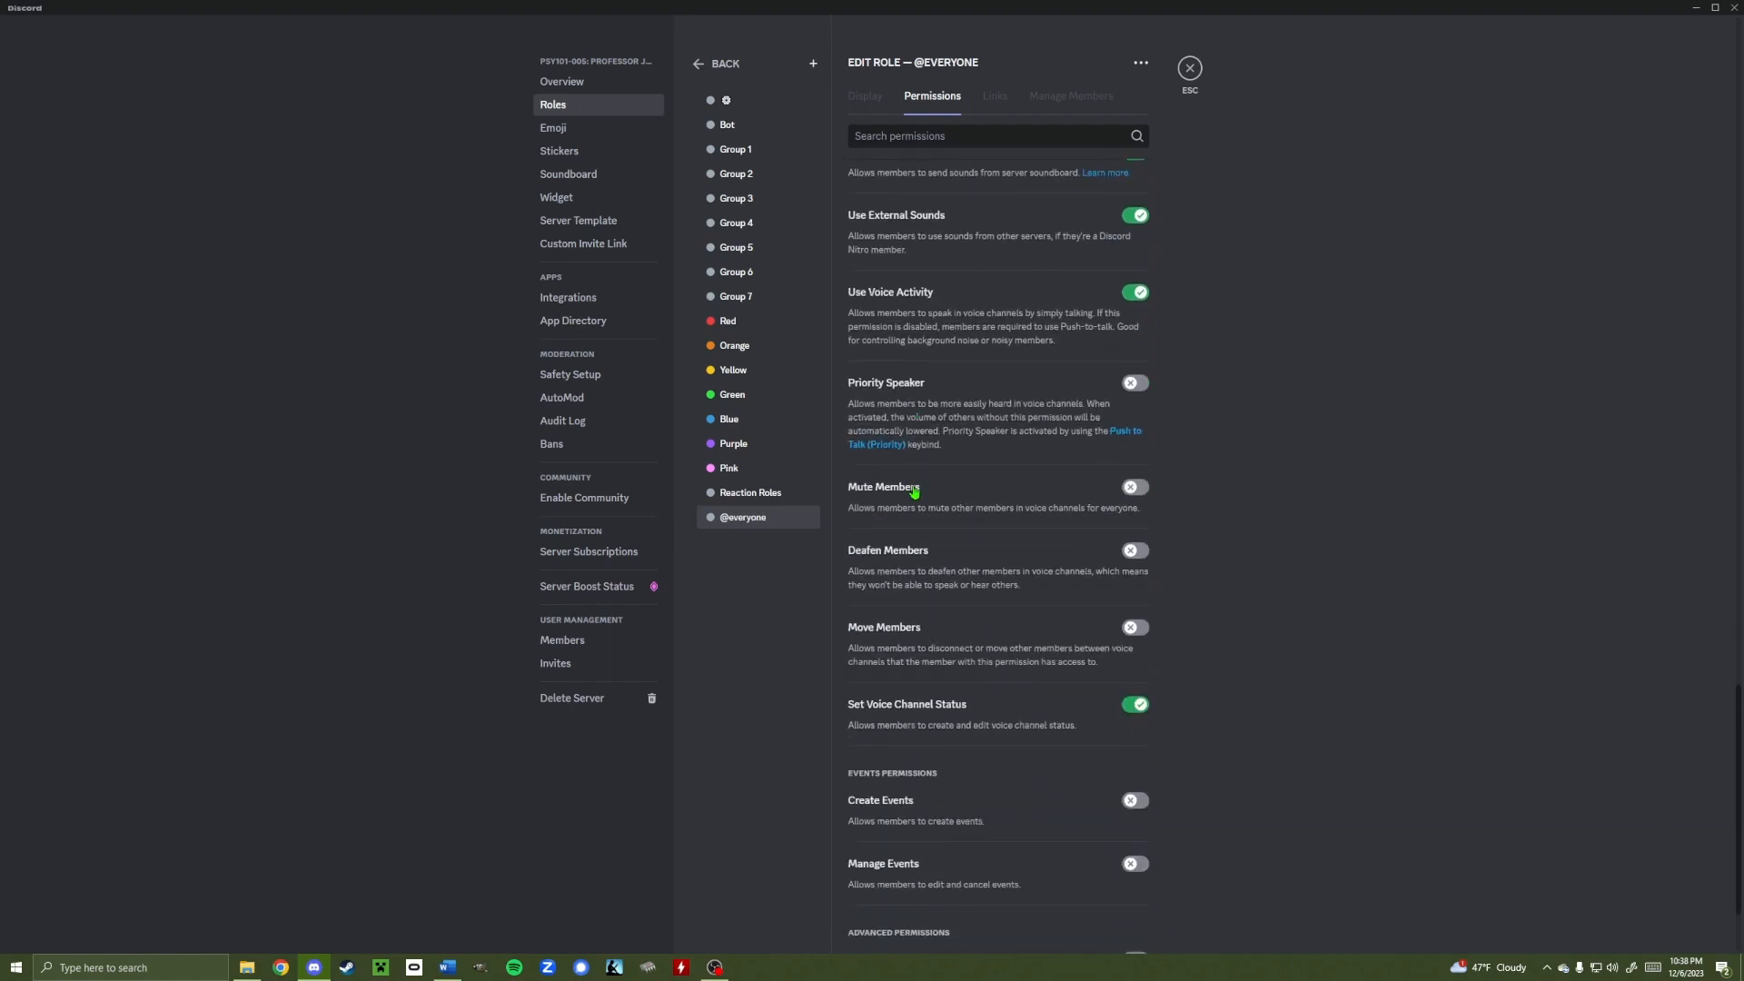
scroll(956, 583, "down", 1)
scroll(955, 583, "down", 1)
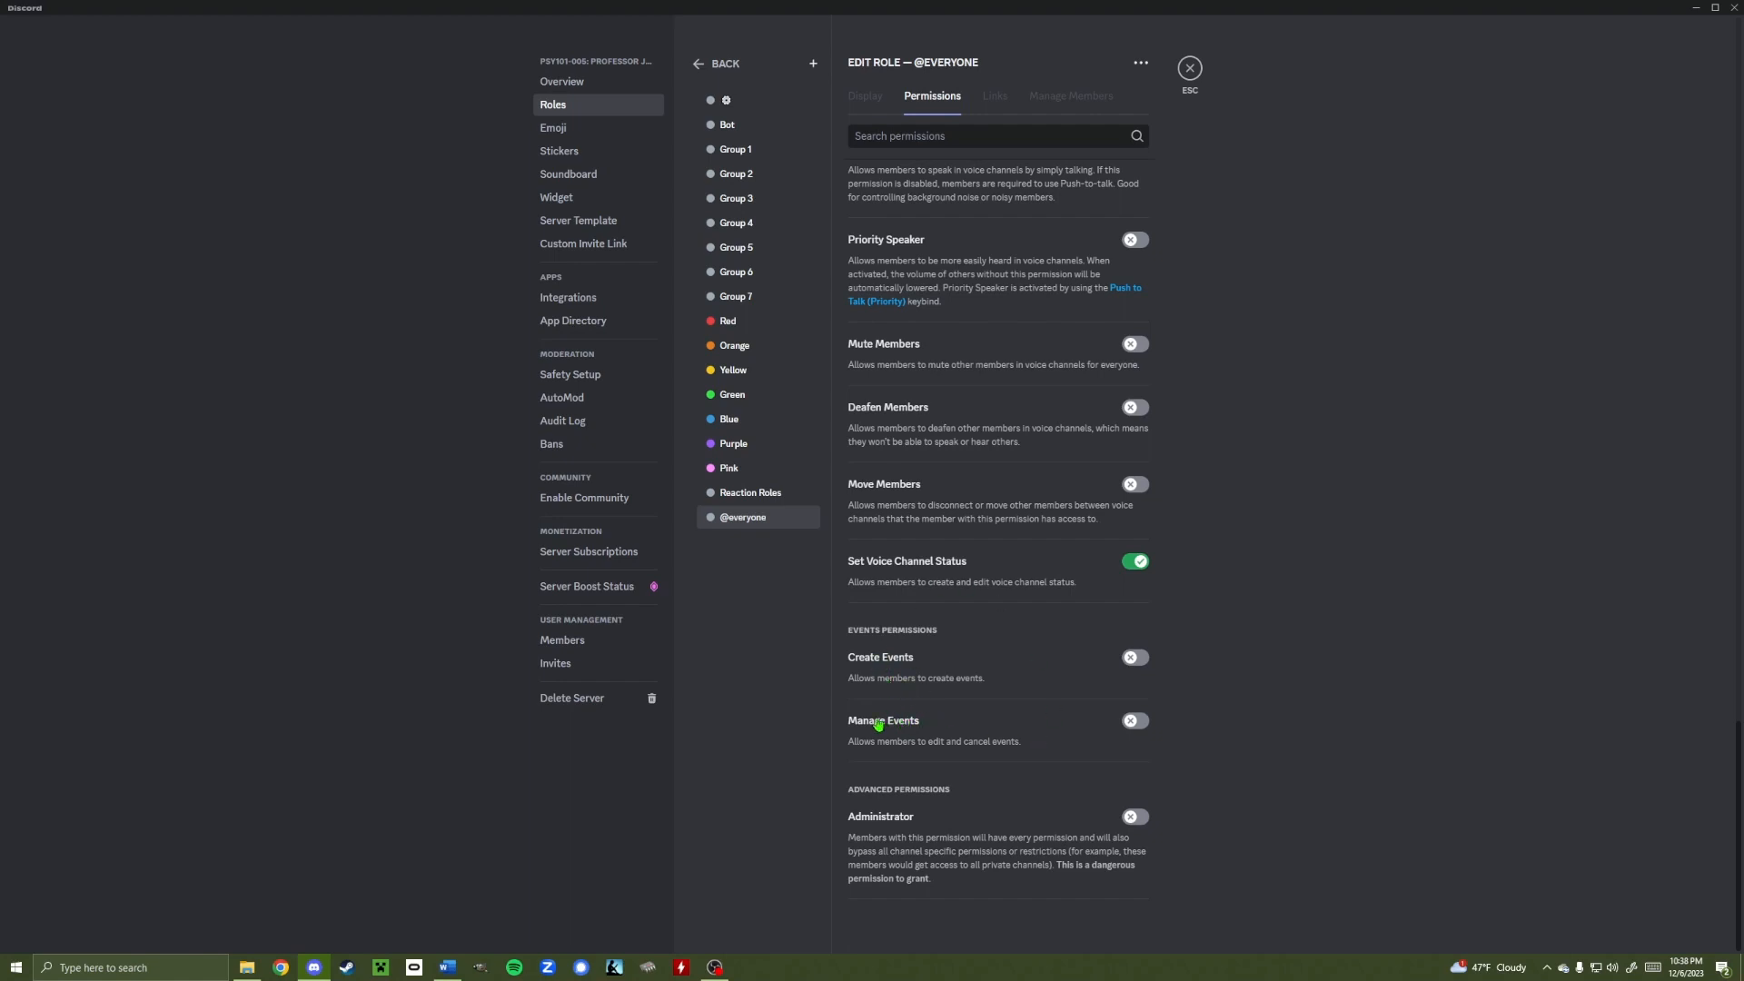
left_click(1135, 658)
left_click(1135, 722)
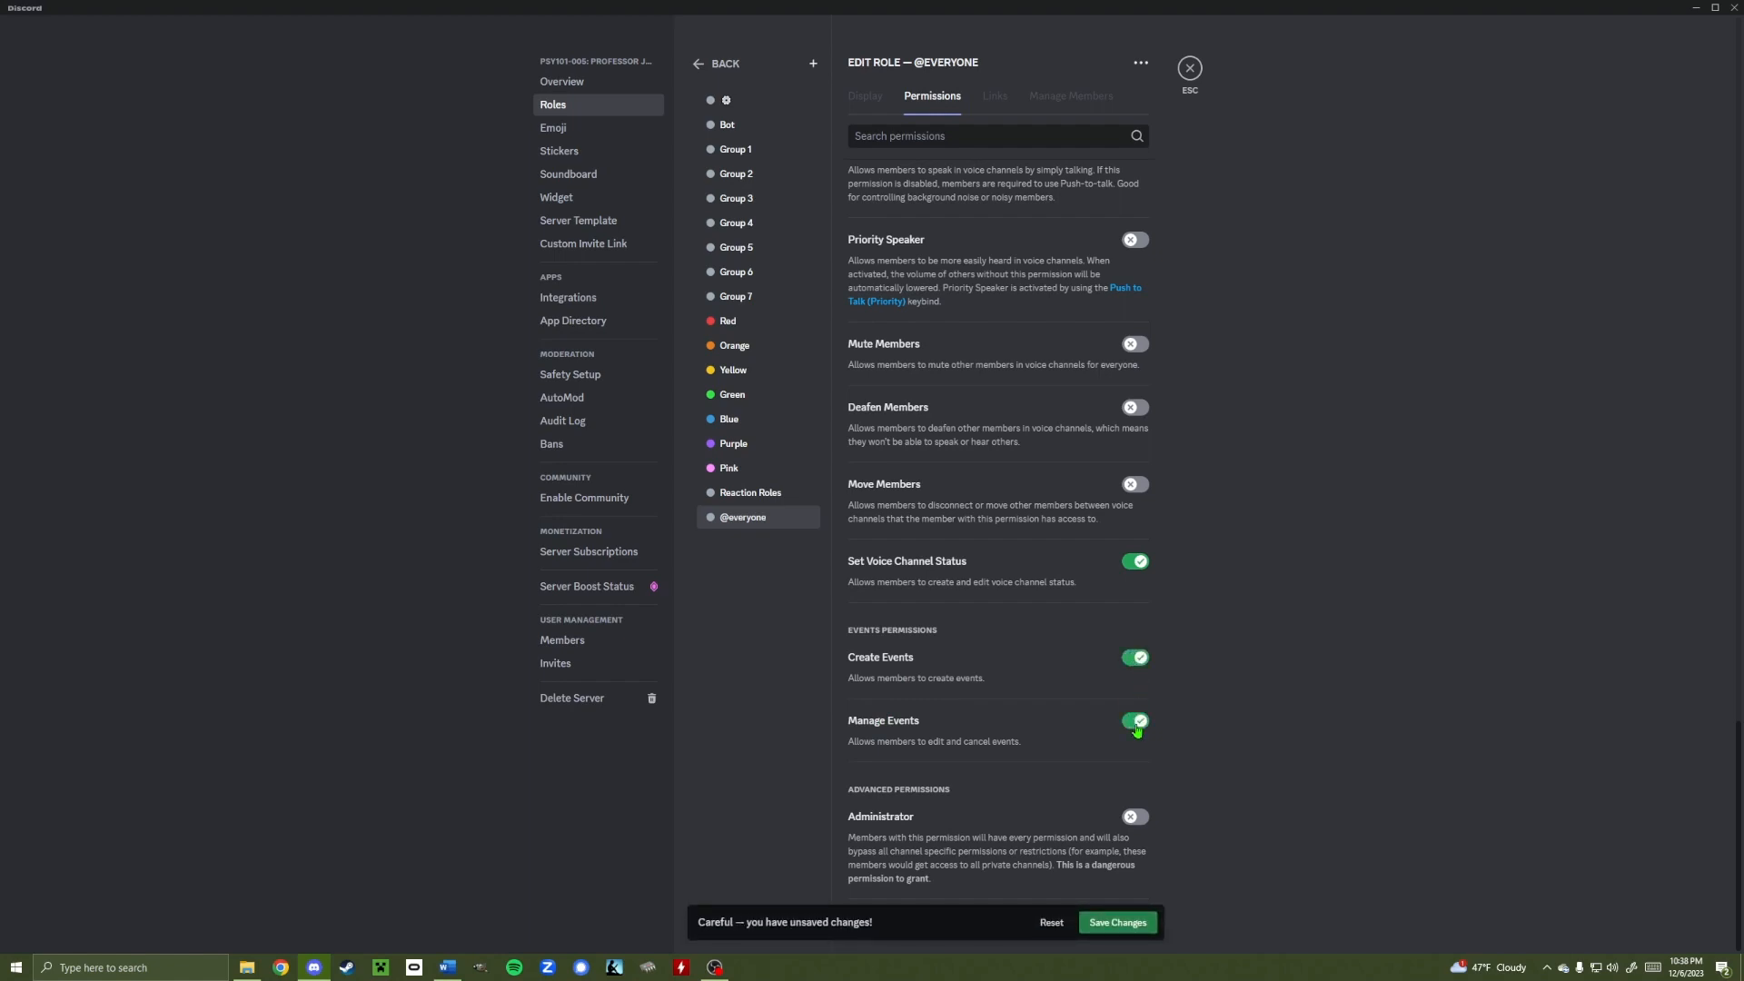
left_click(1098, 920)
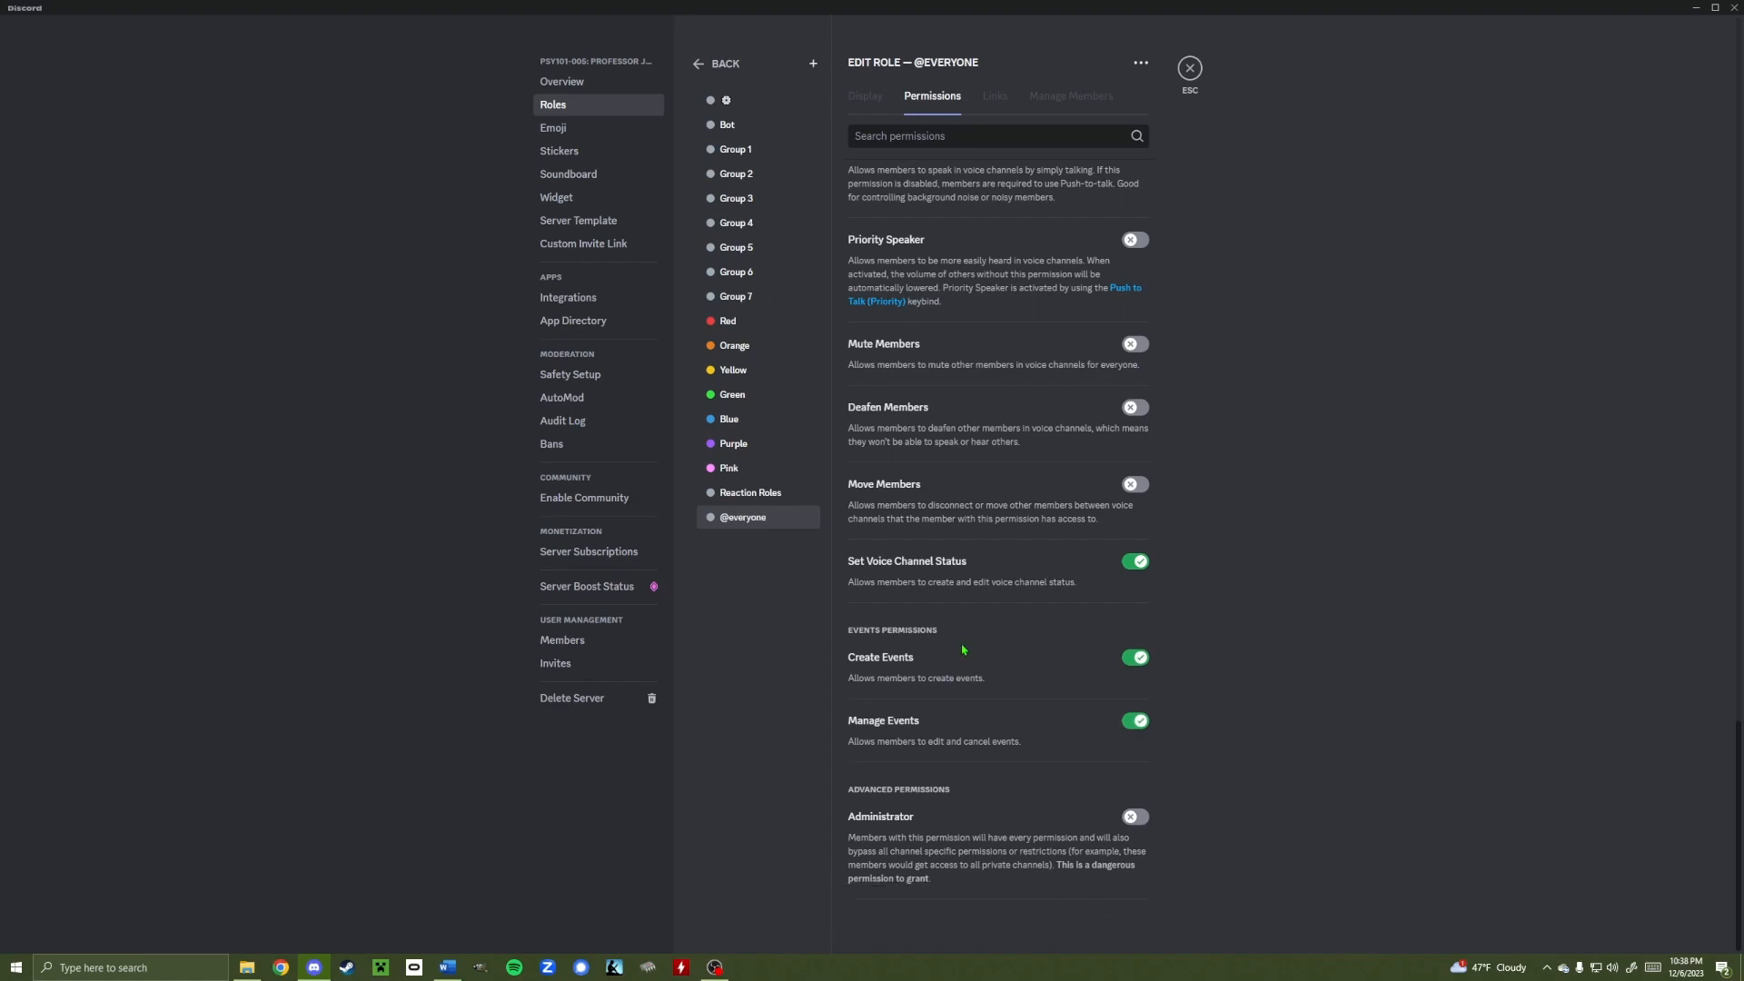
left_click(1190, 68)
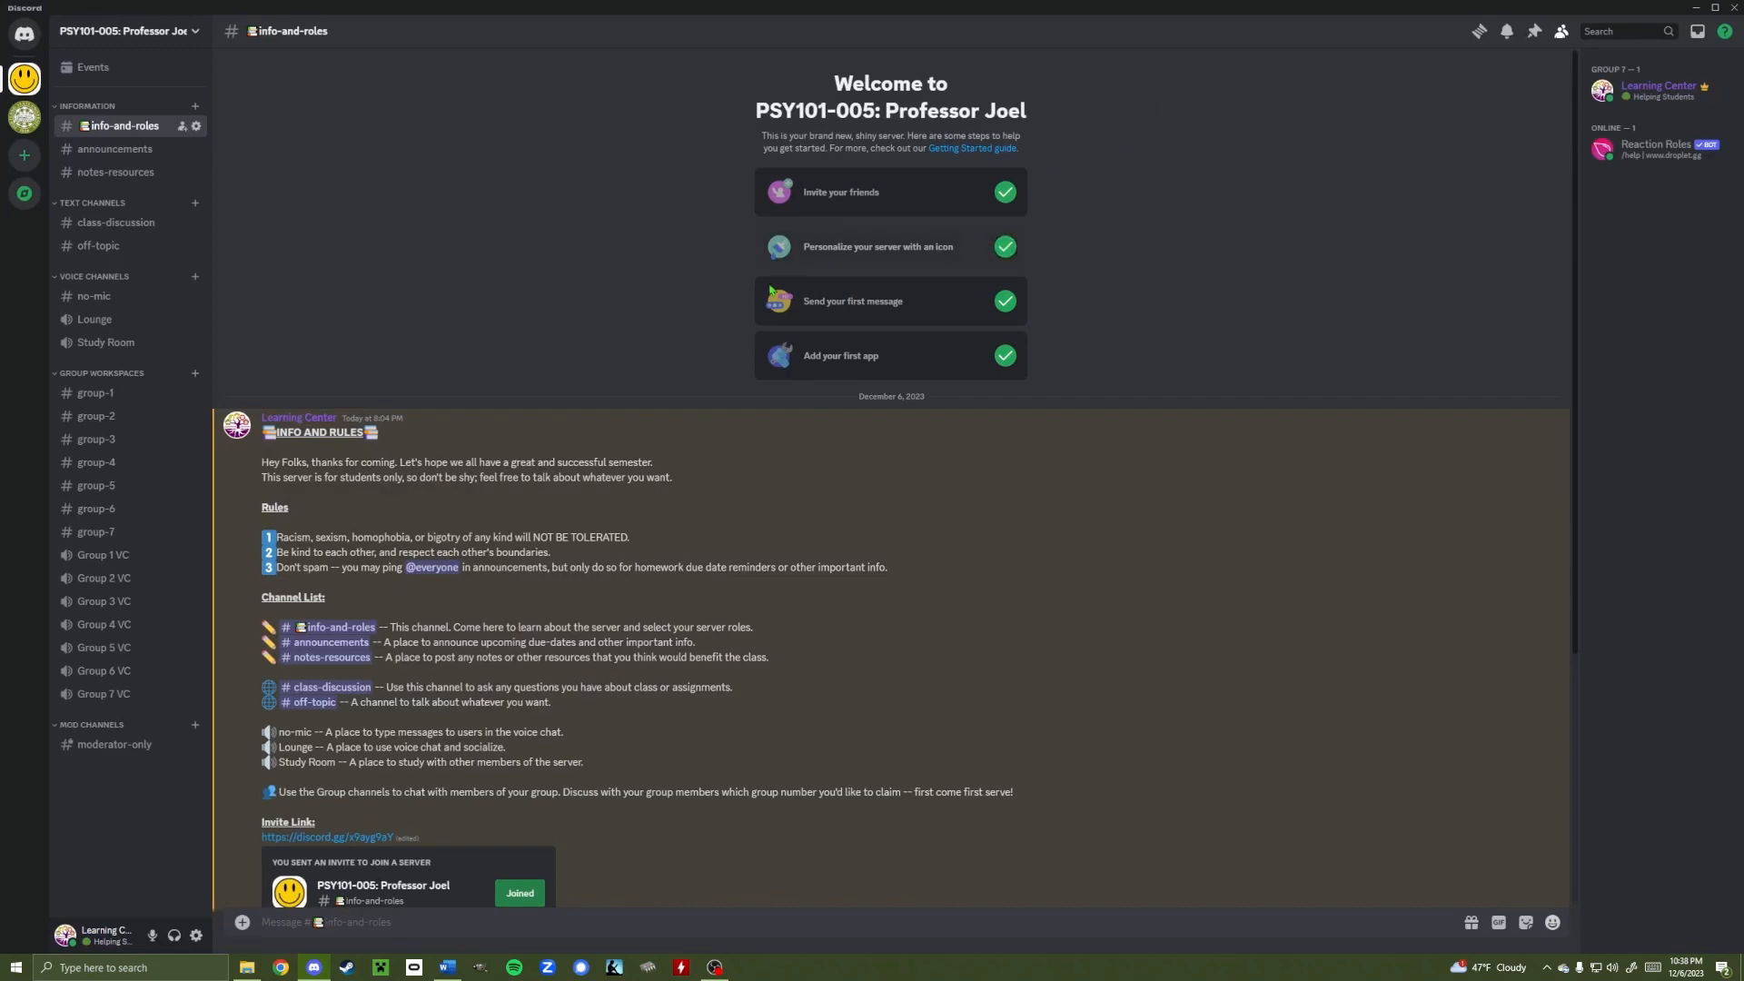
Start a new event from the events list, then back out and close the list
left_click(98, 68)
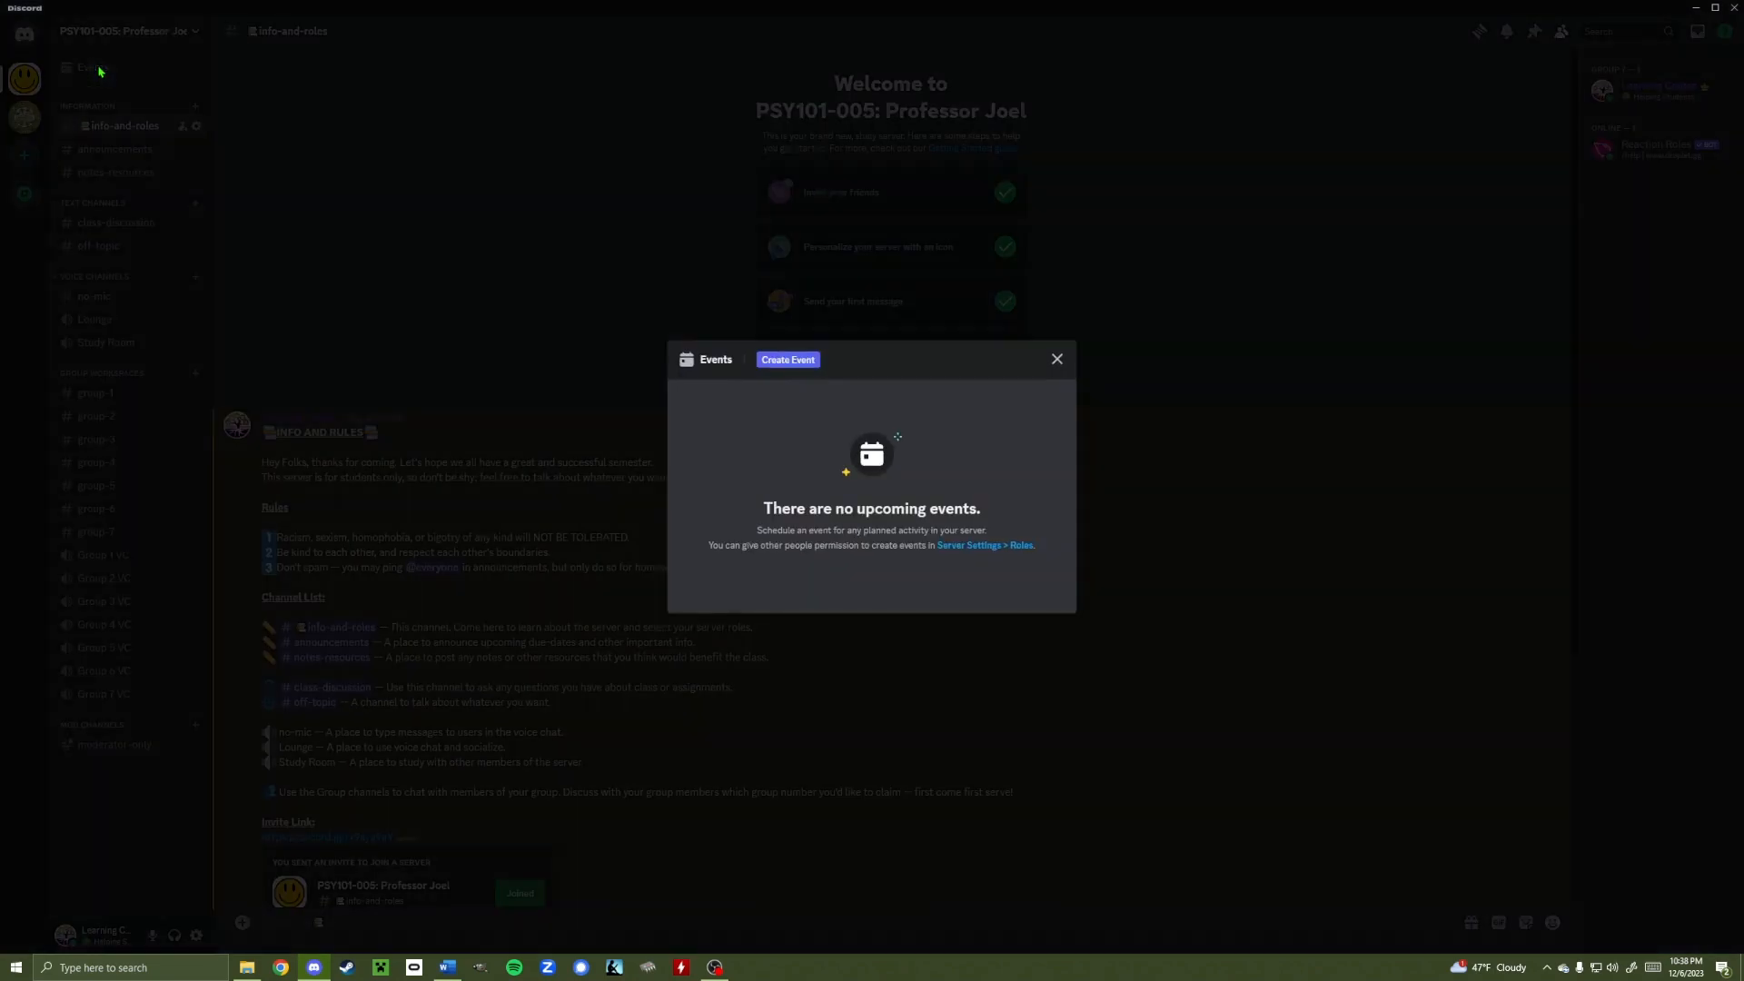
left_click(785, 361)
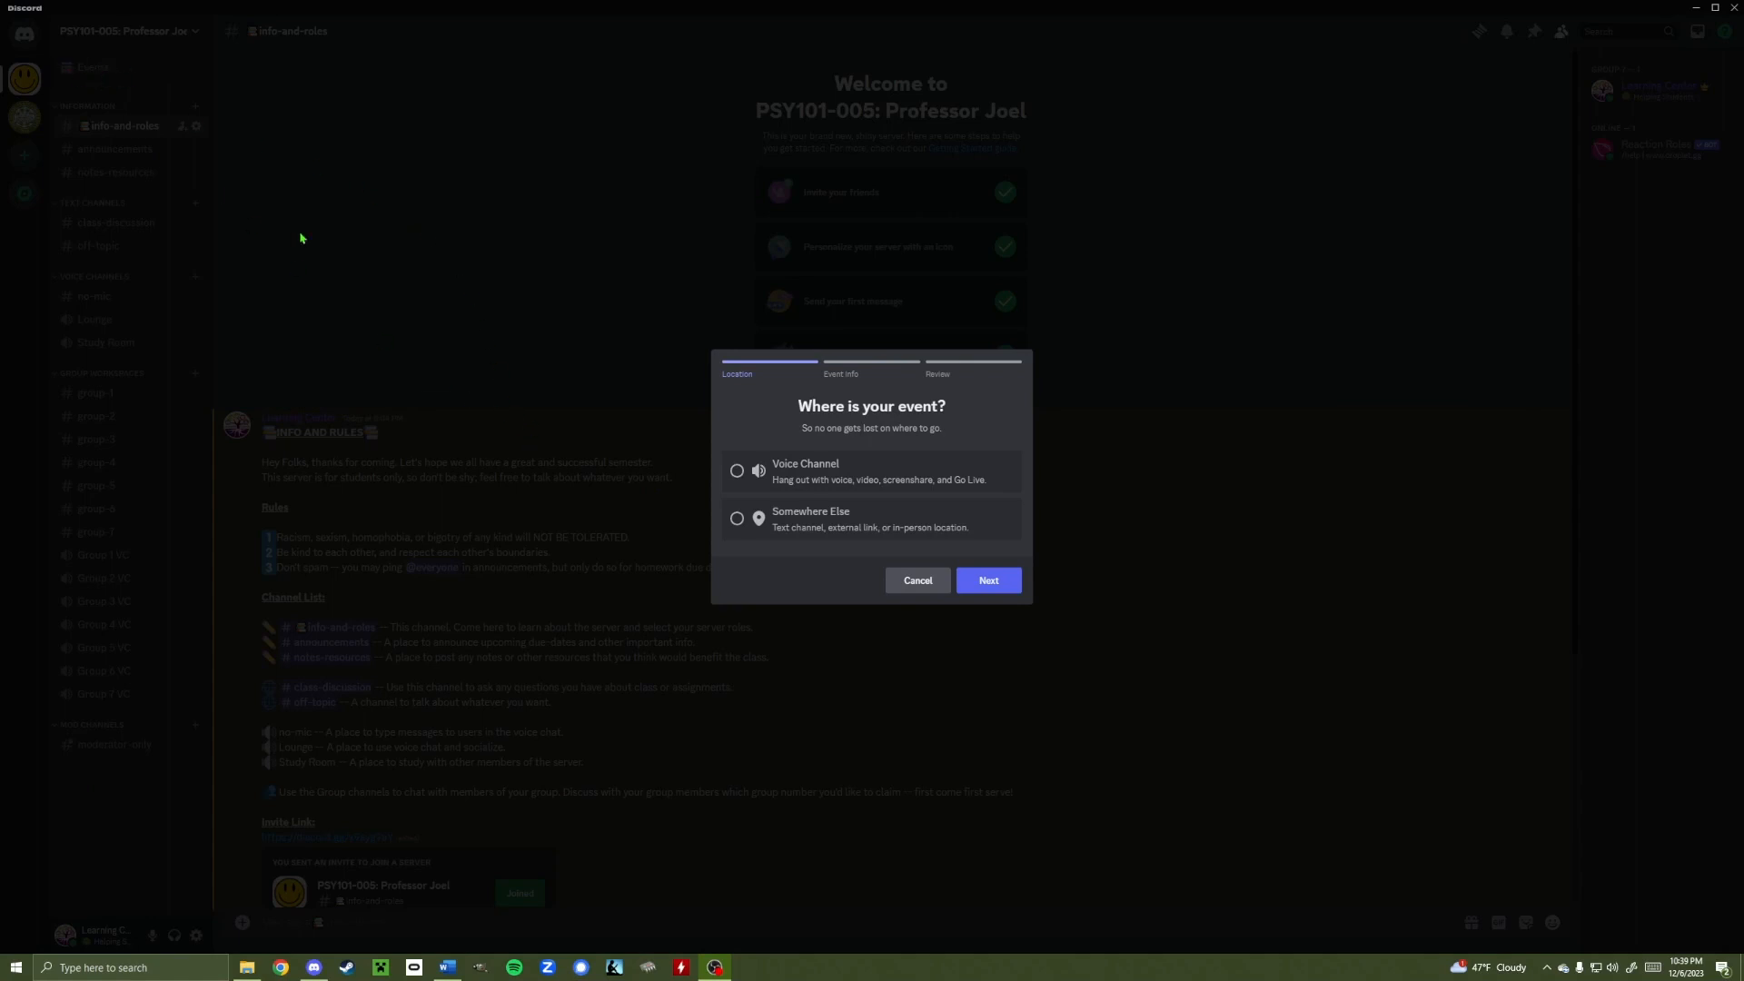
key("Escape")
left_click(1056, 359)
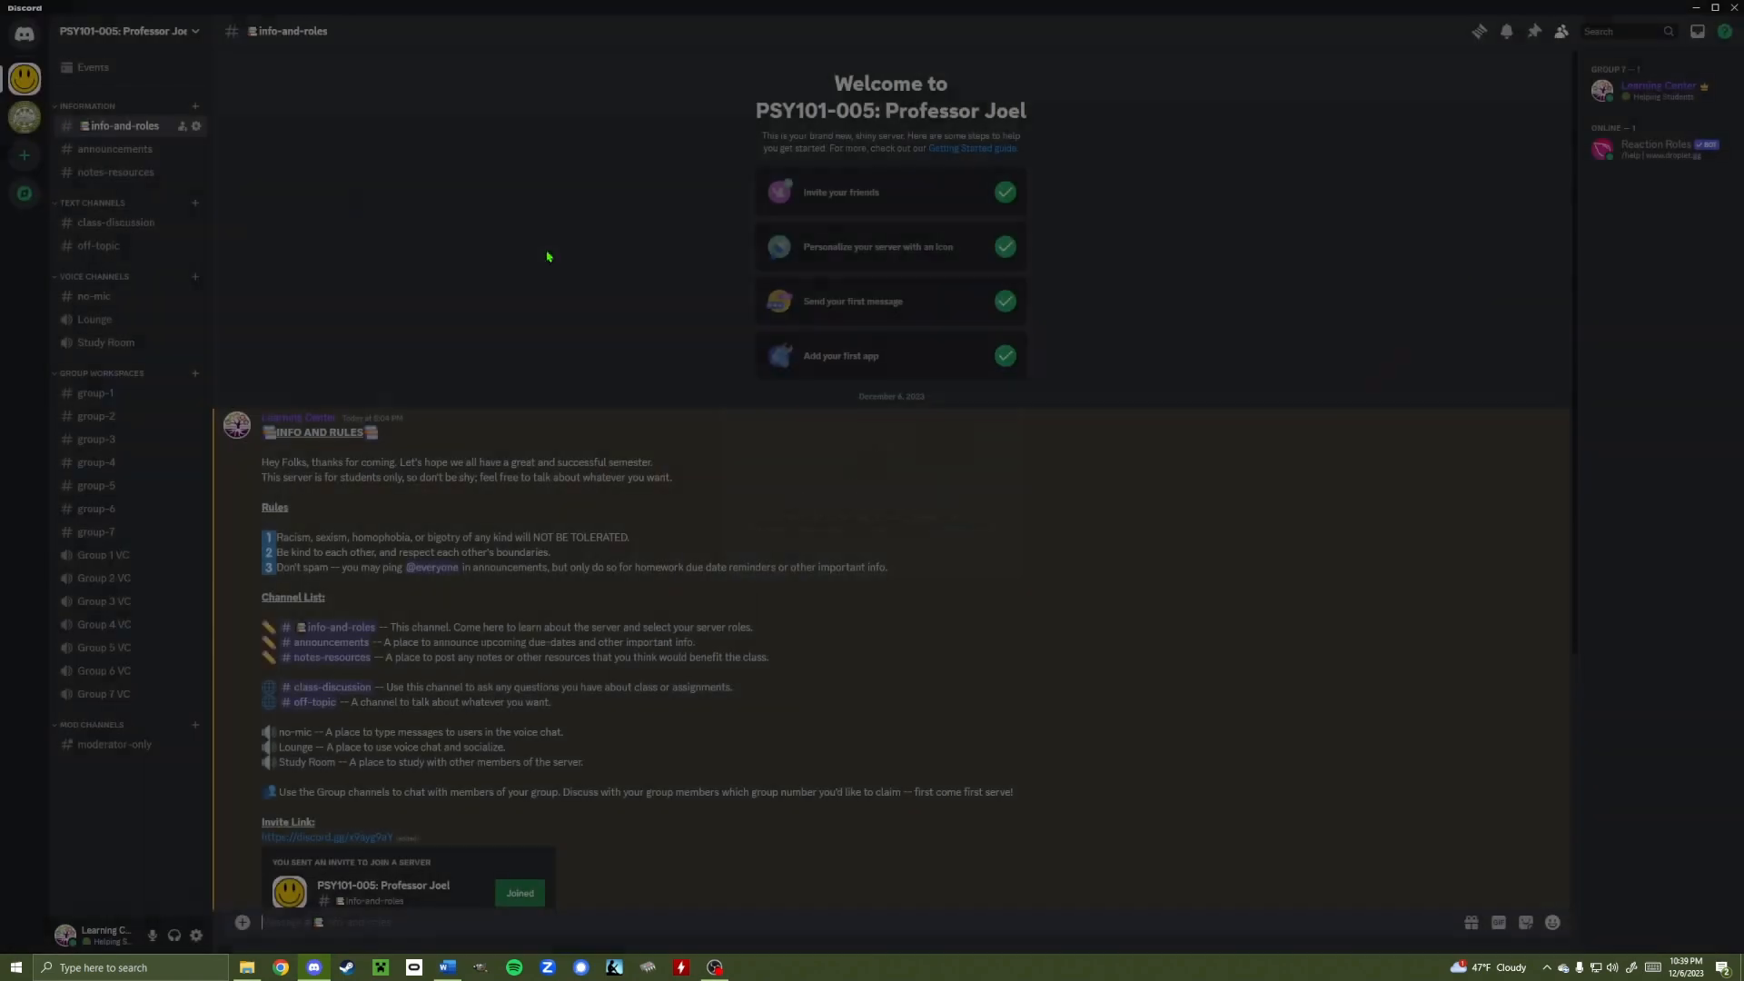
Create a new event held Somewhere Else with the location Library, and continue to details
left_click(90, 68)
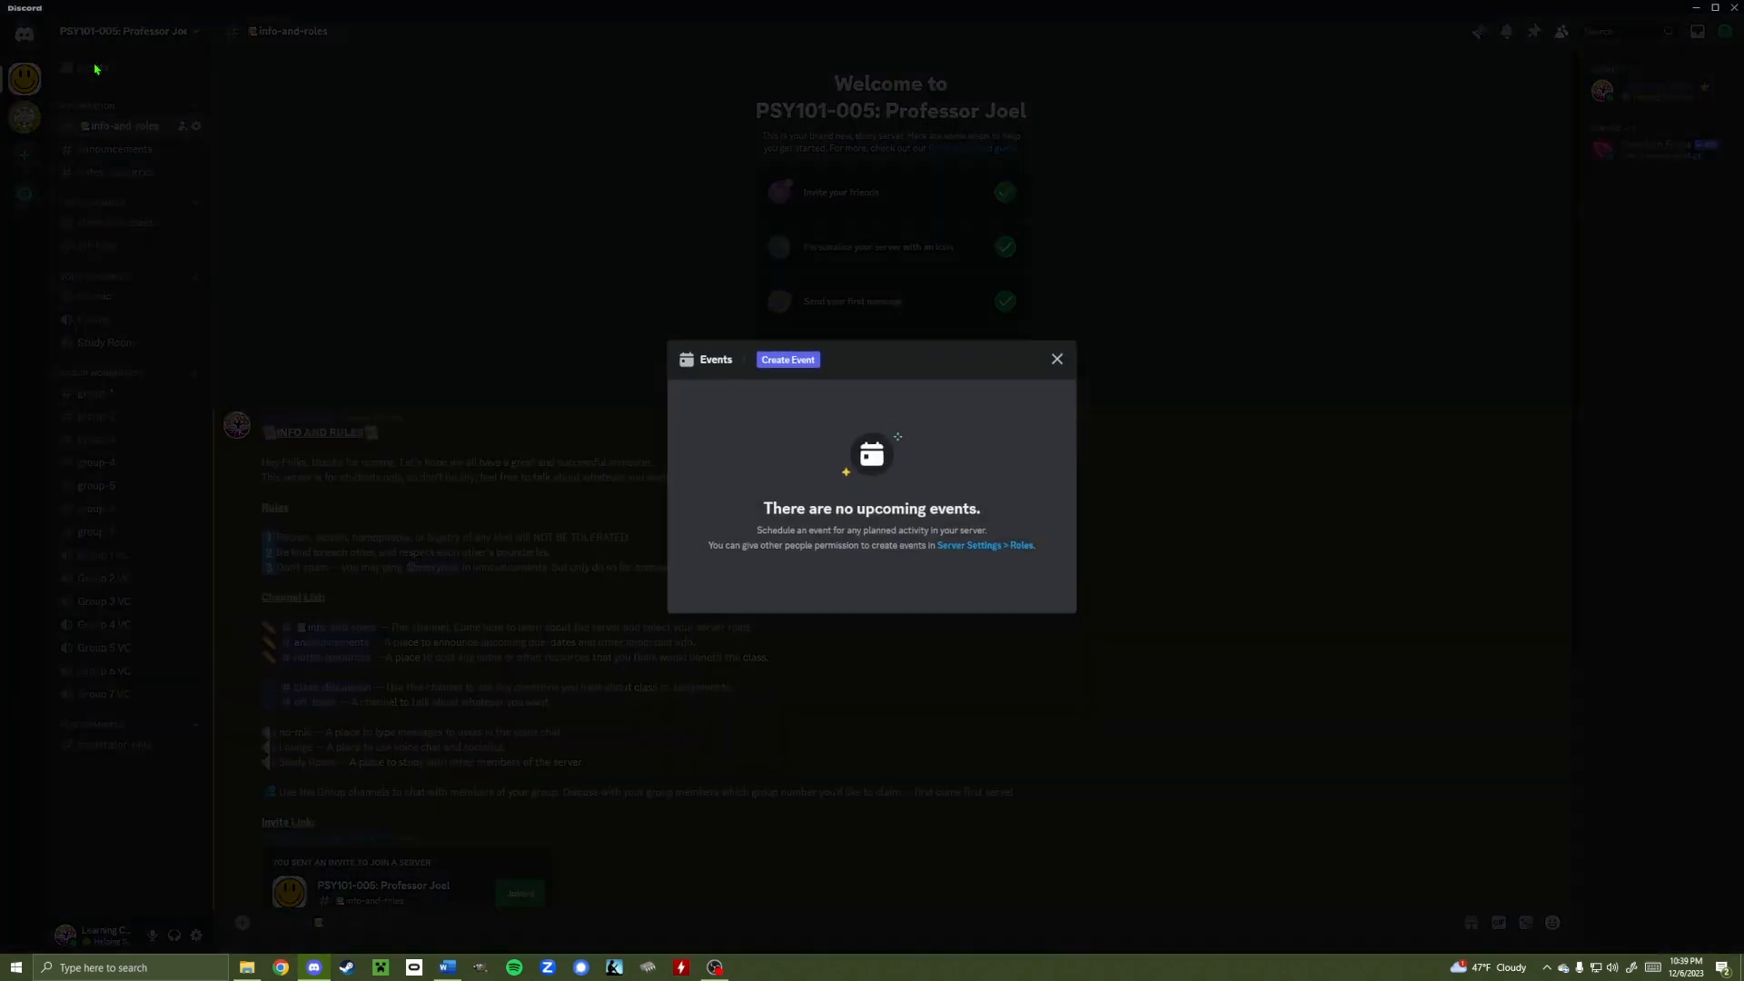
left_click(797, 362)
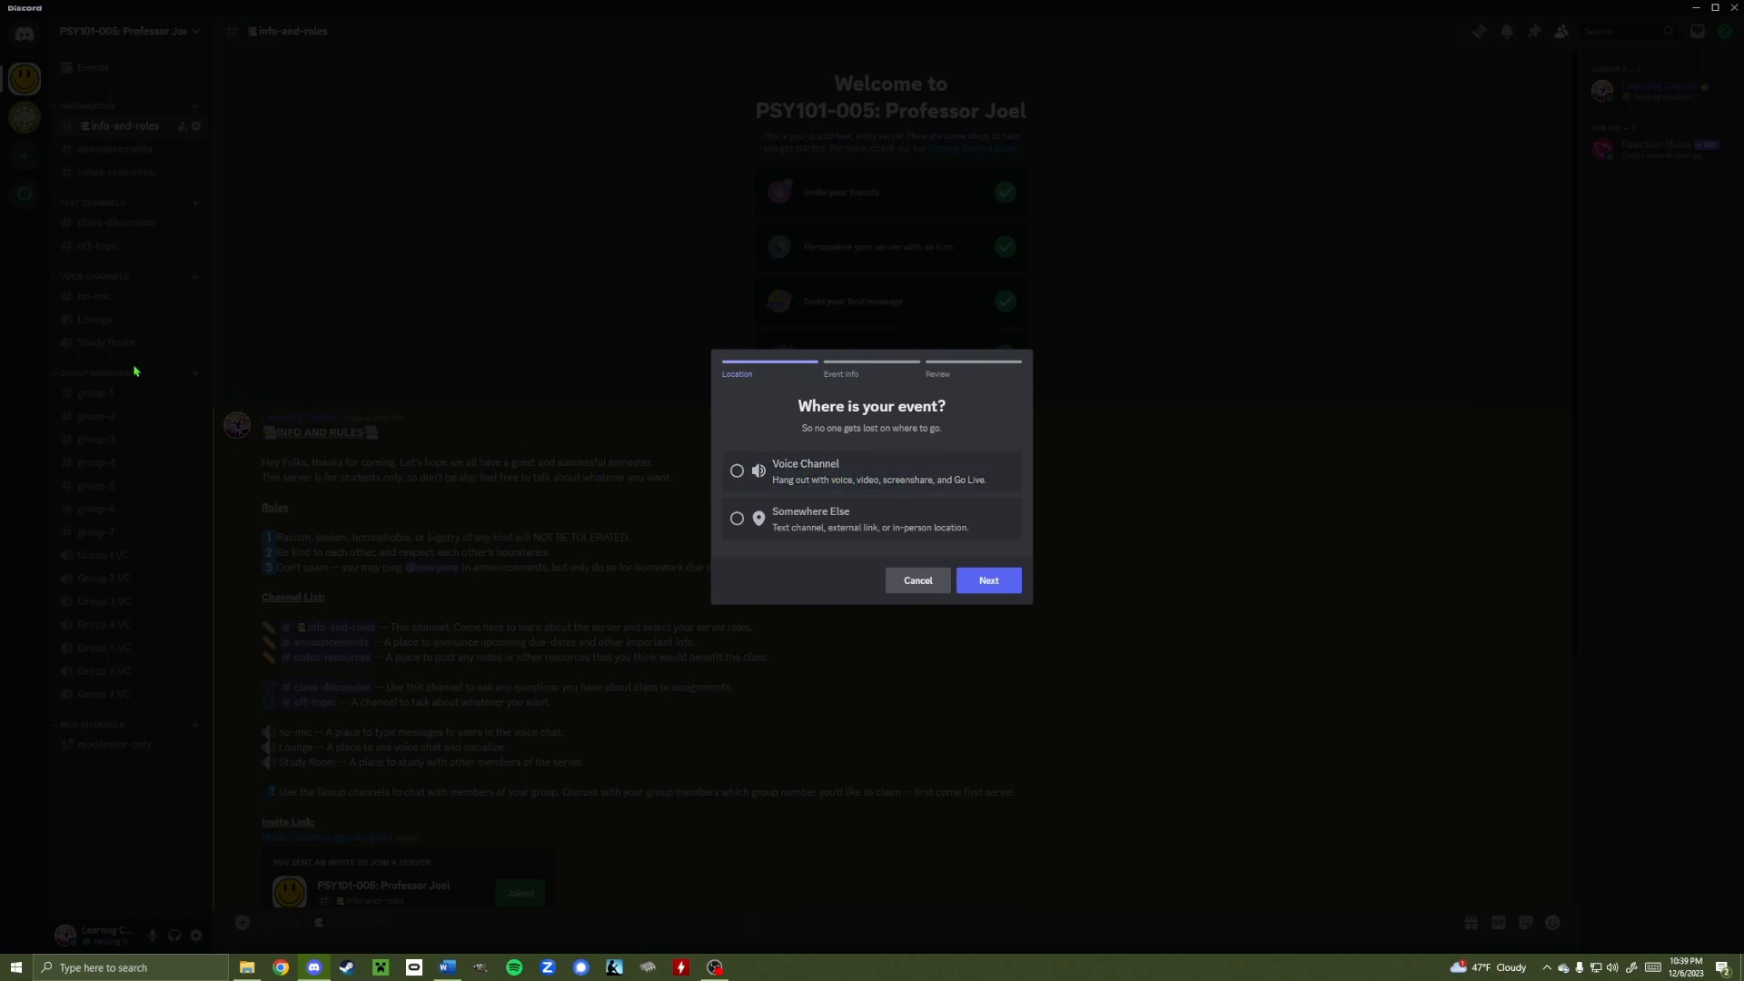
left_click(823, 536)
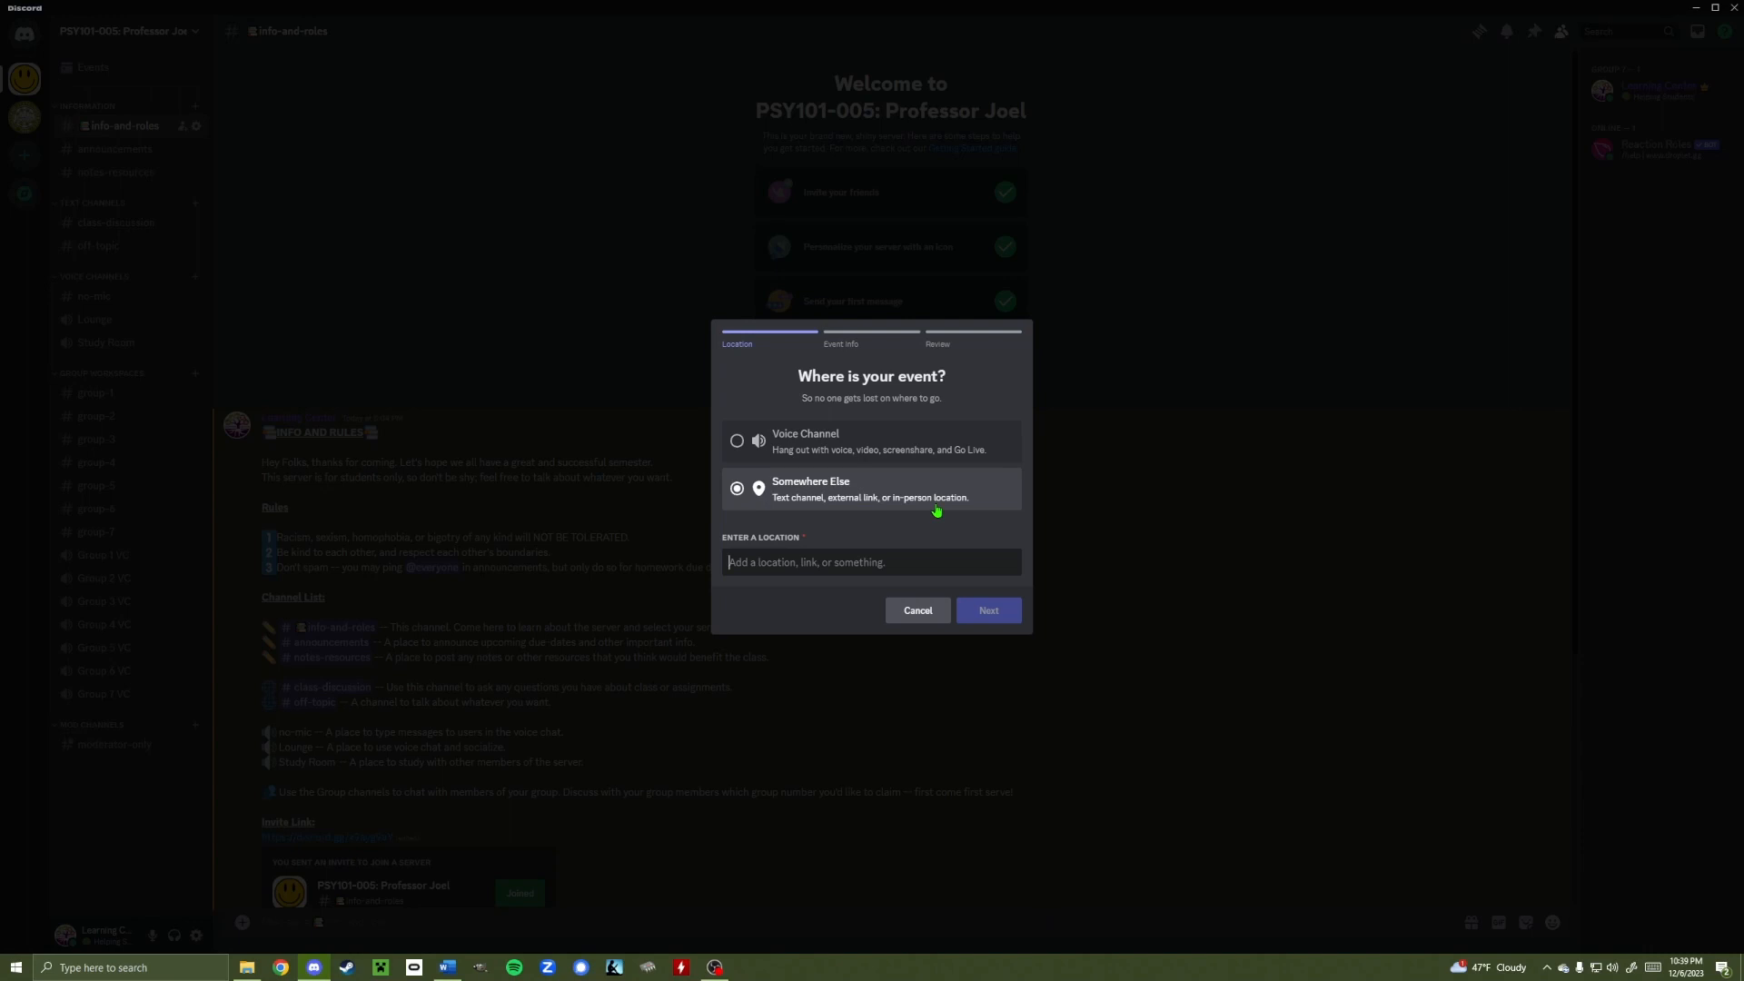
type("Library")
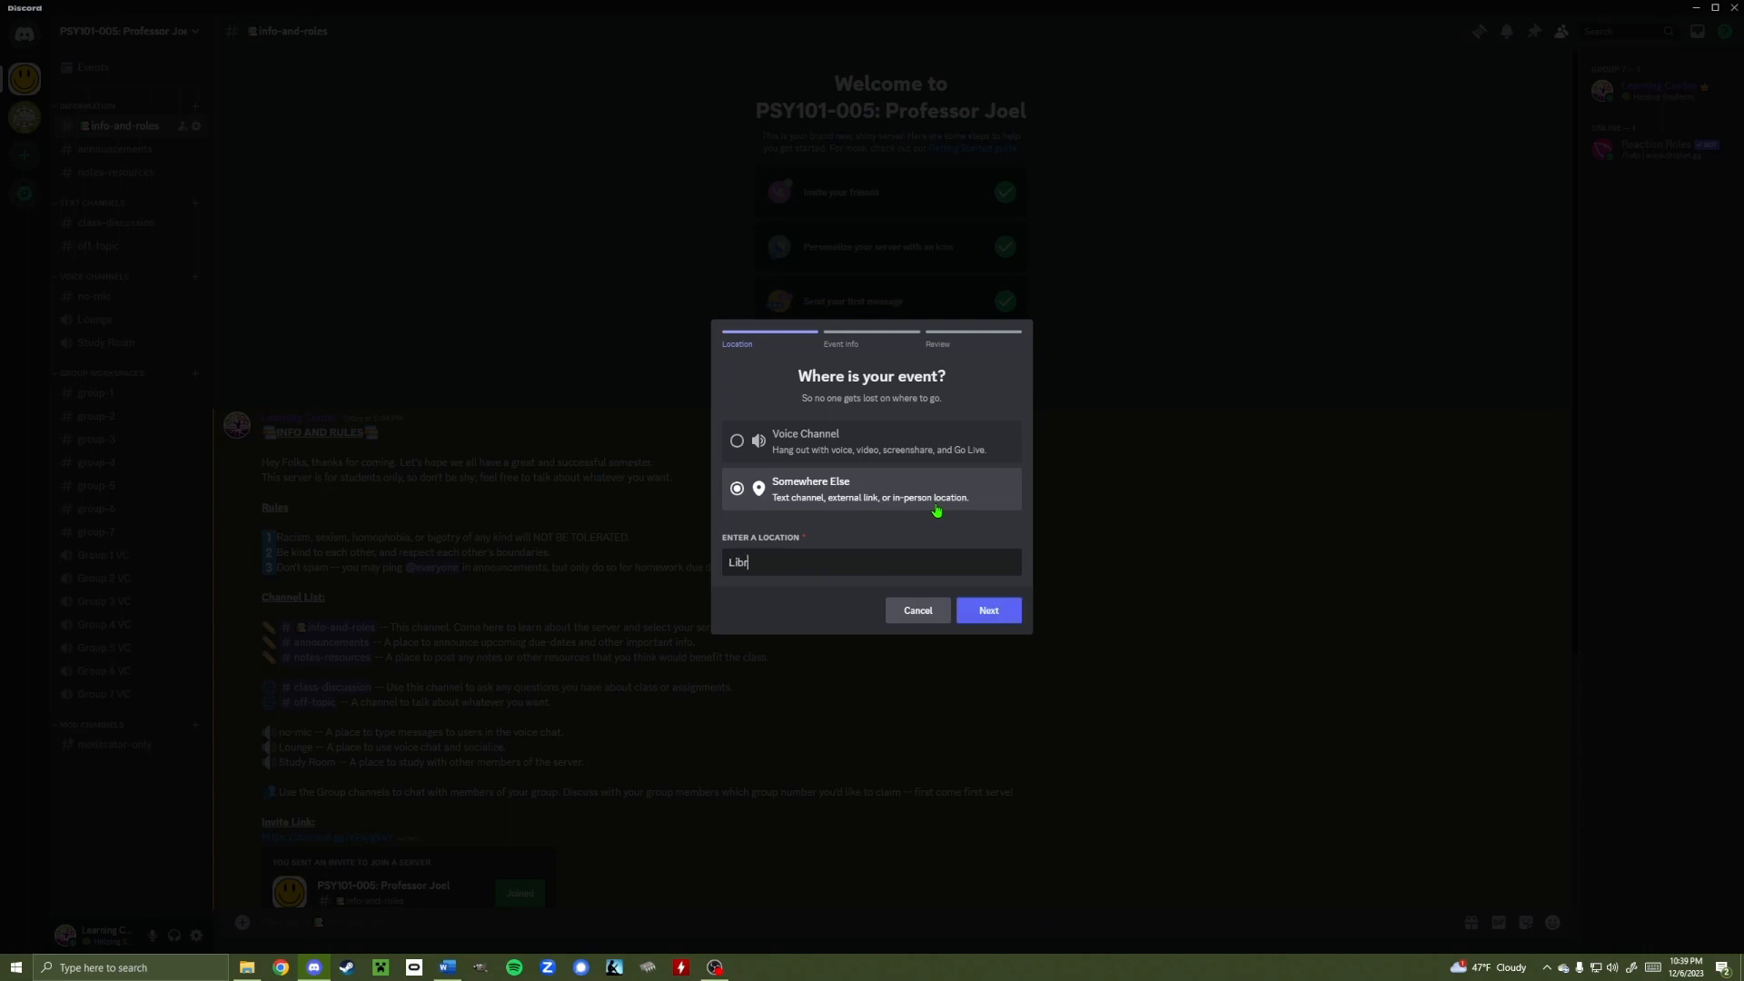
left_click(989, 612)
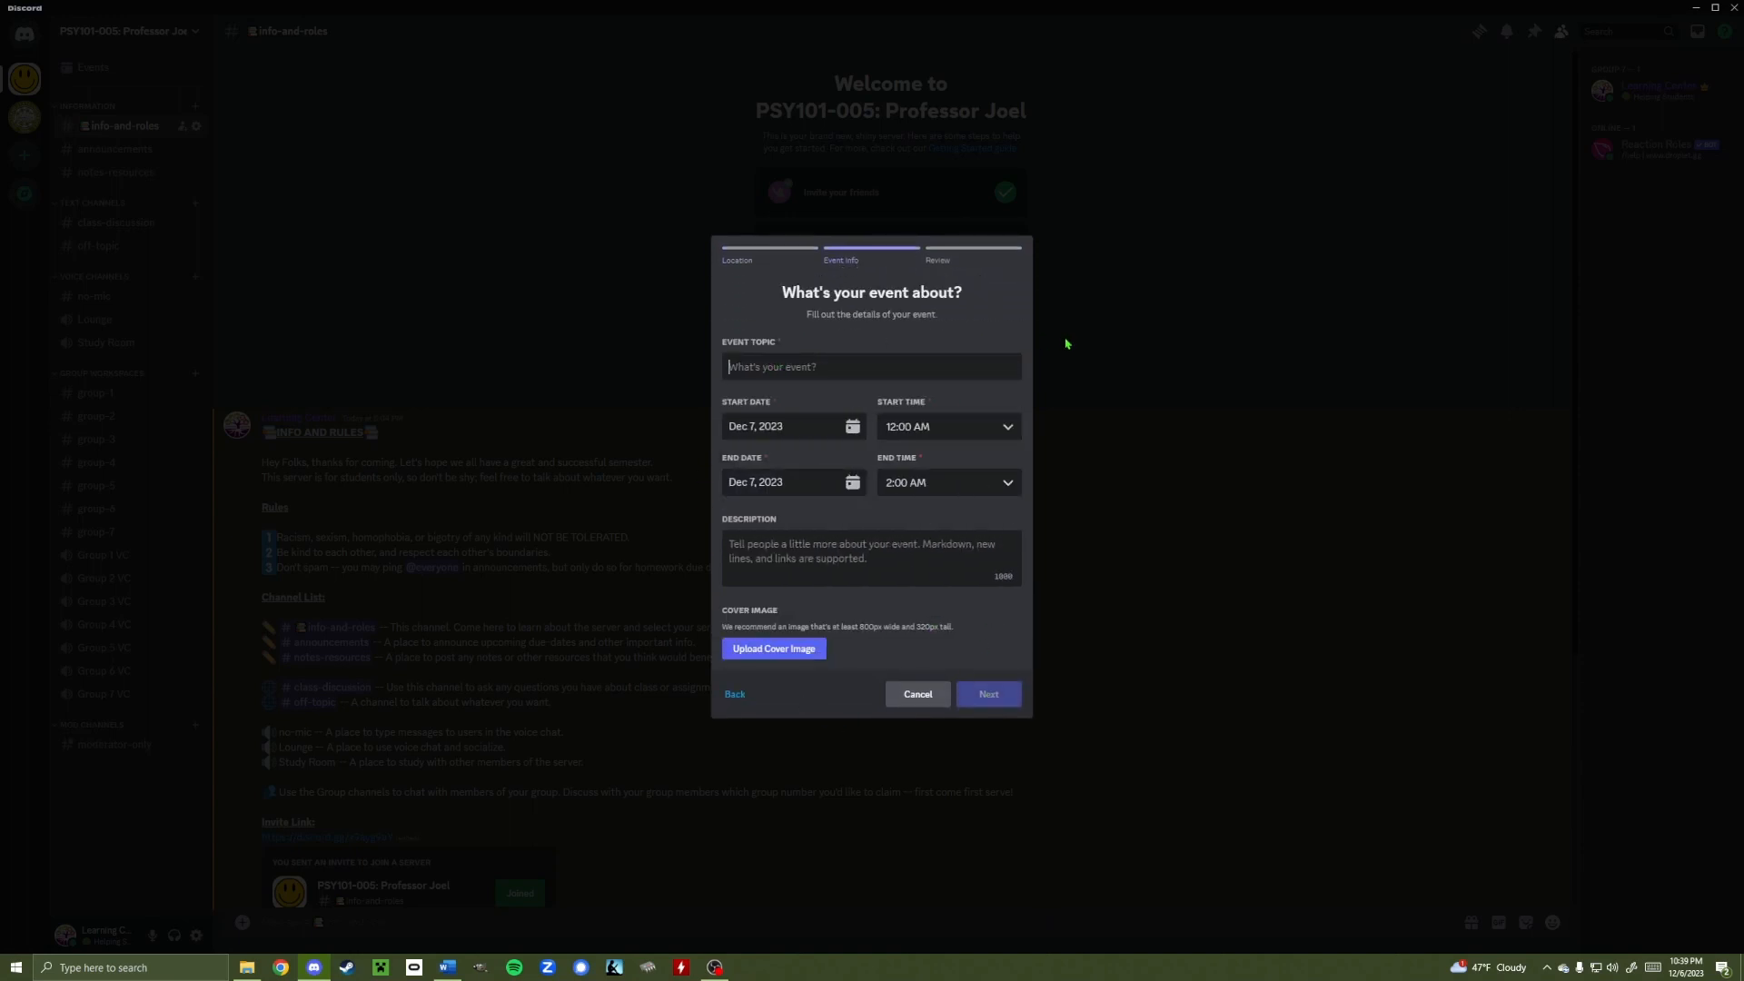
Create the event 'Hang out' starting at 9:00 AM with the description 'Let's have some fun'
type("Hang out!")
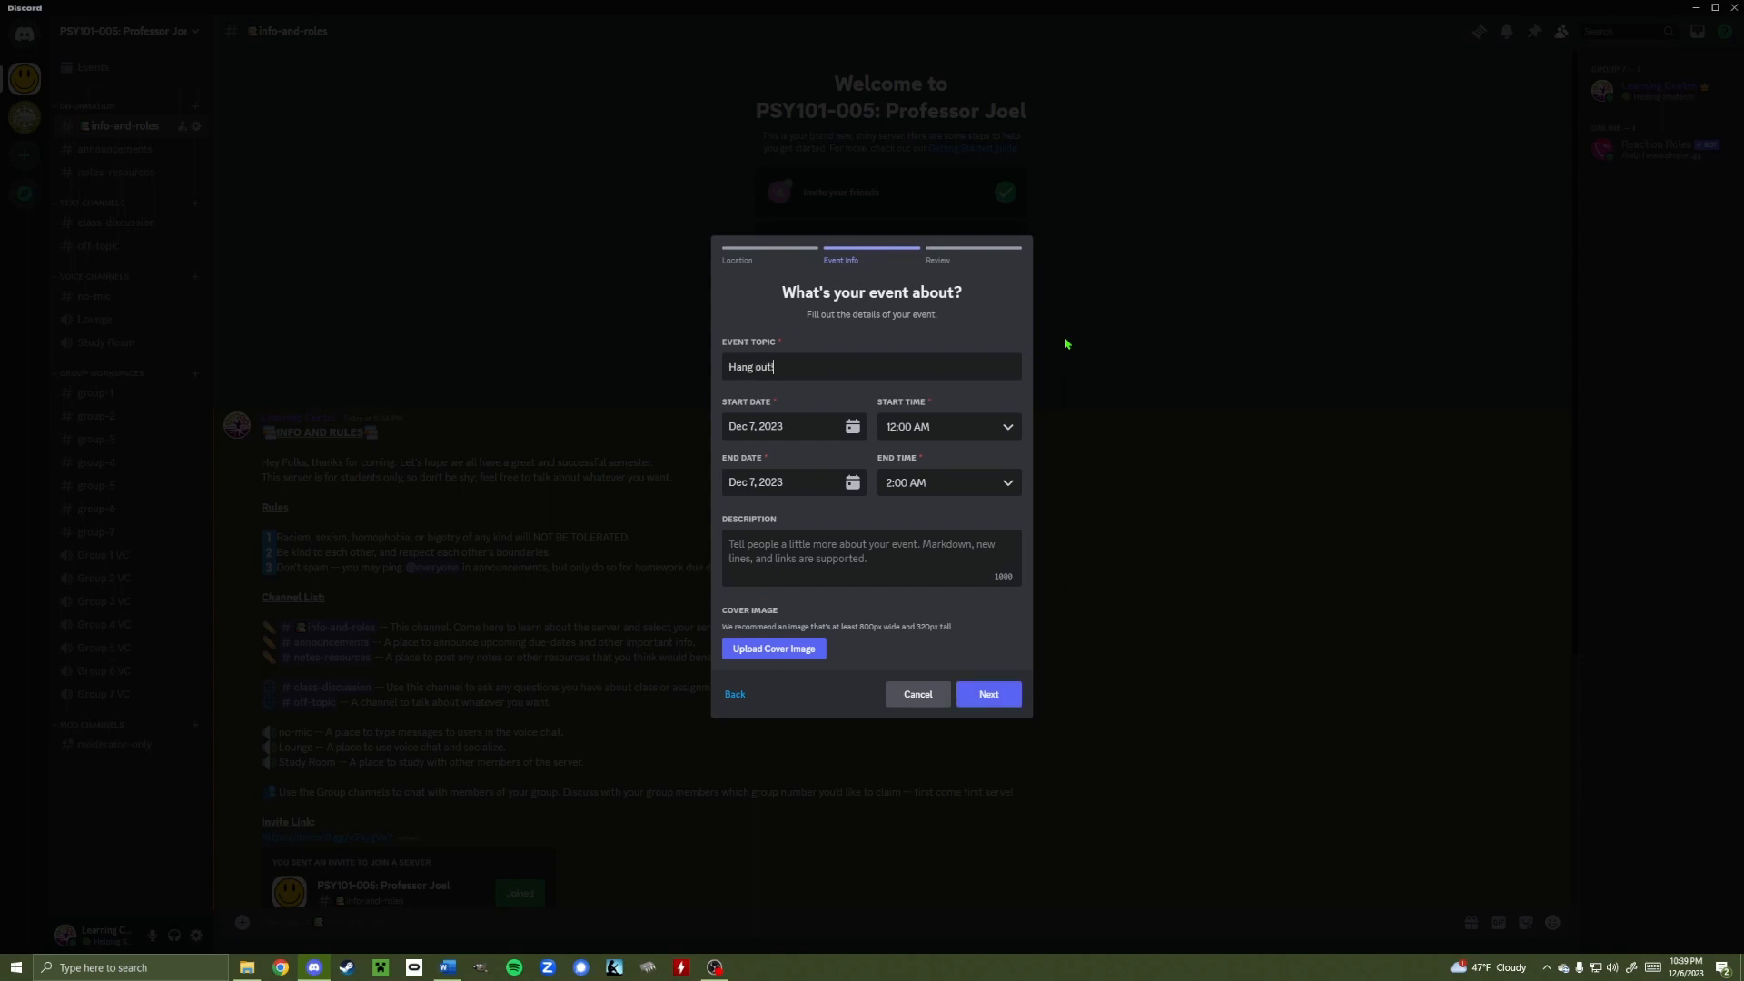
left_click(977, 439)
scroll(926, 586, "down", 3)
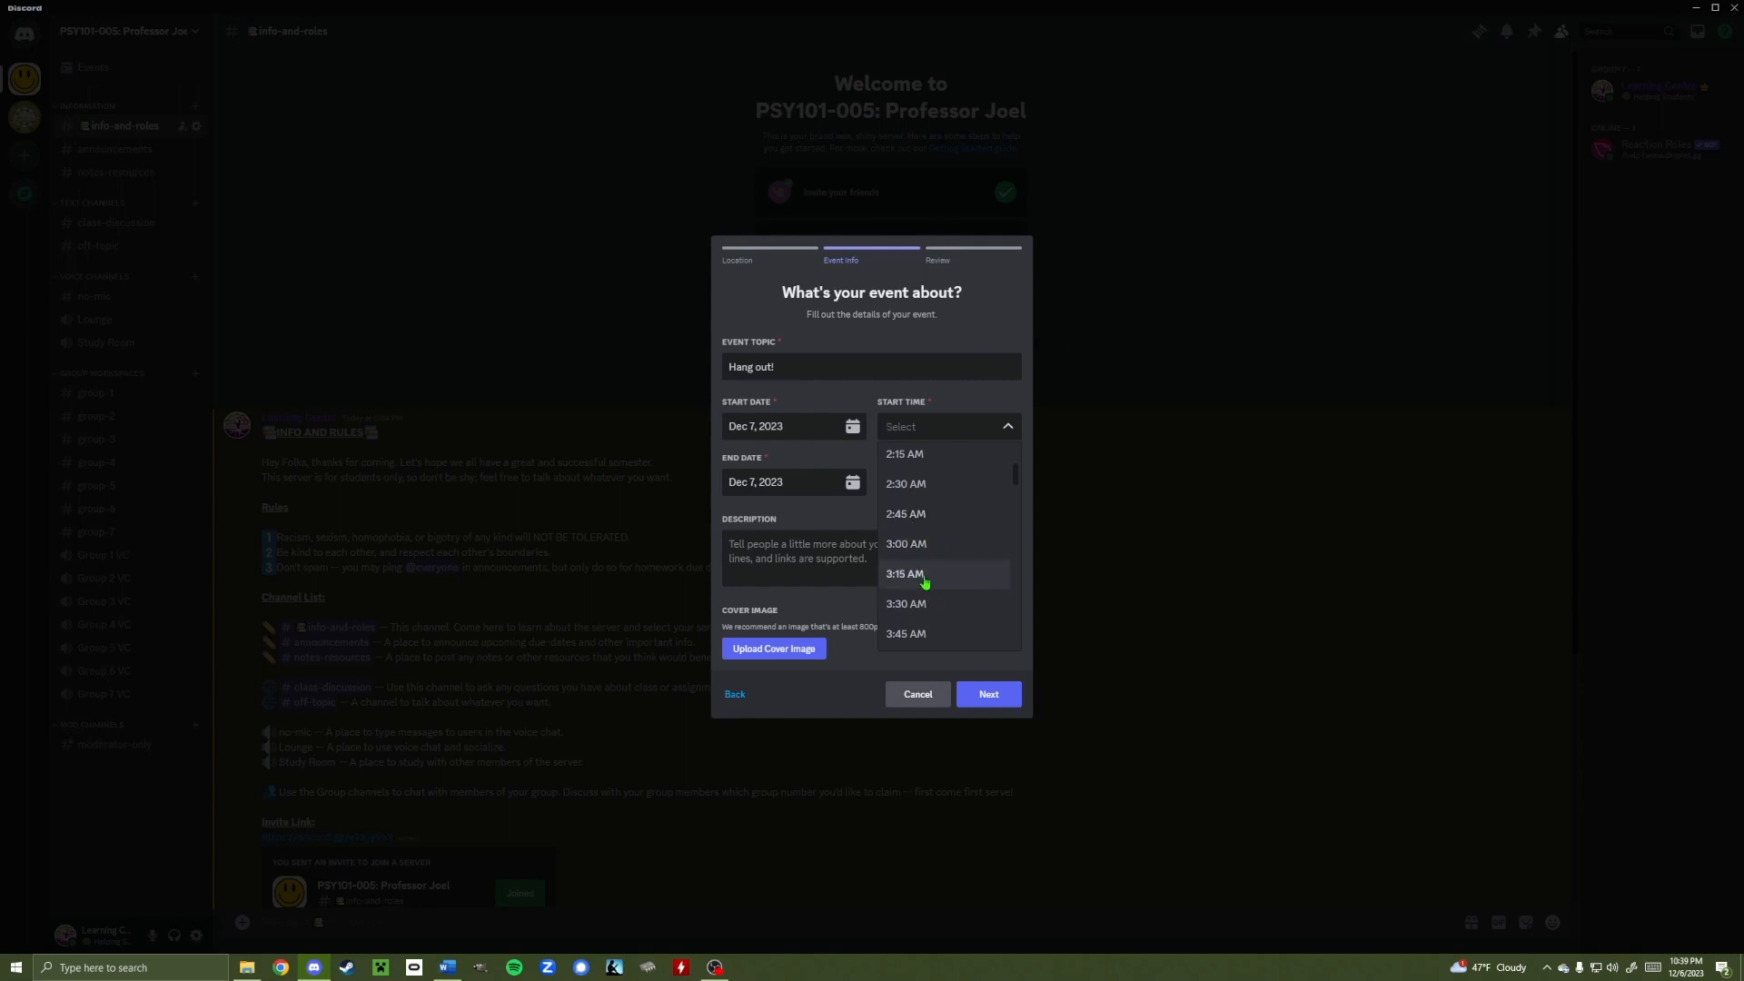
scroll(920, 559, "down", 8)
left_click(908, 515)
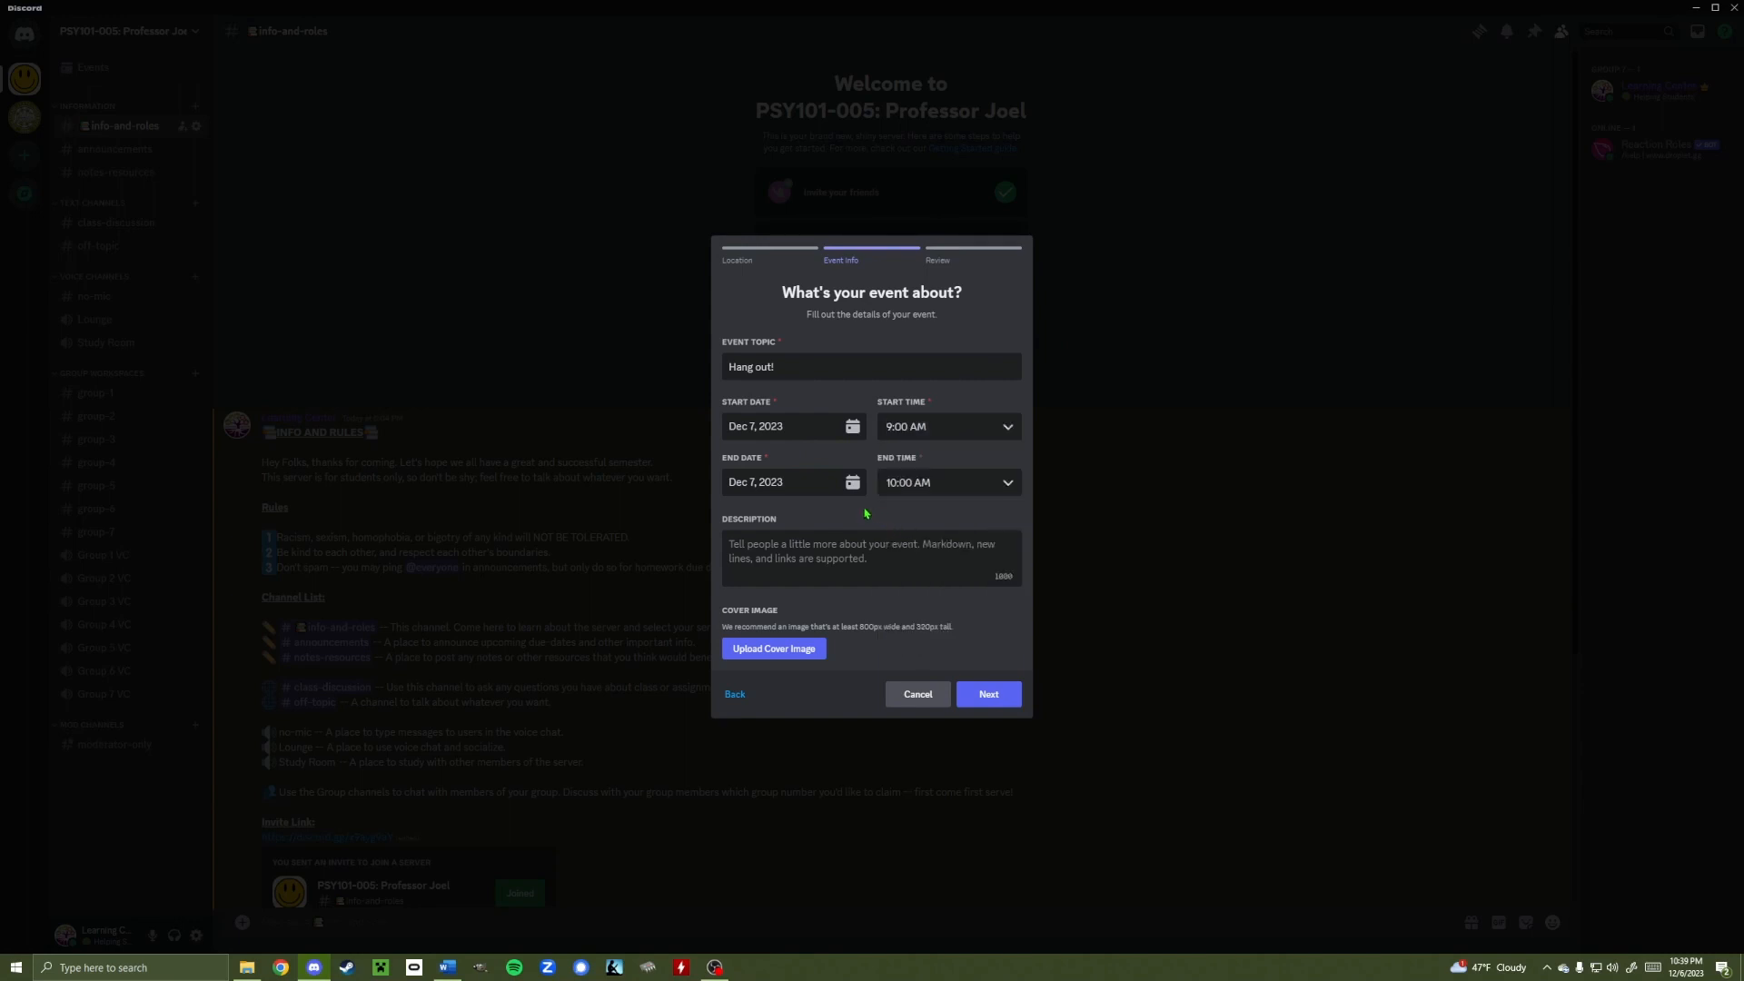
left_click(747, 547)
type("Let's h")
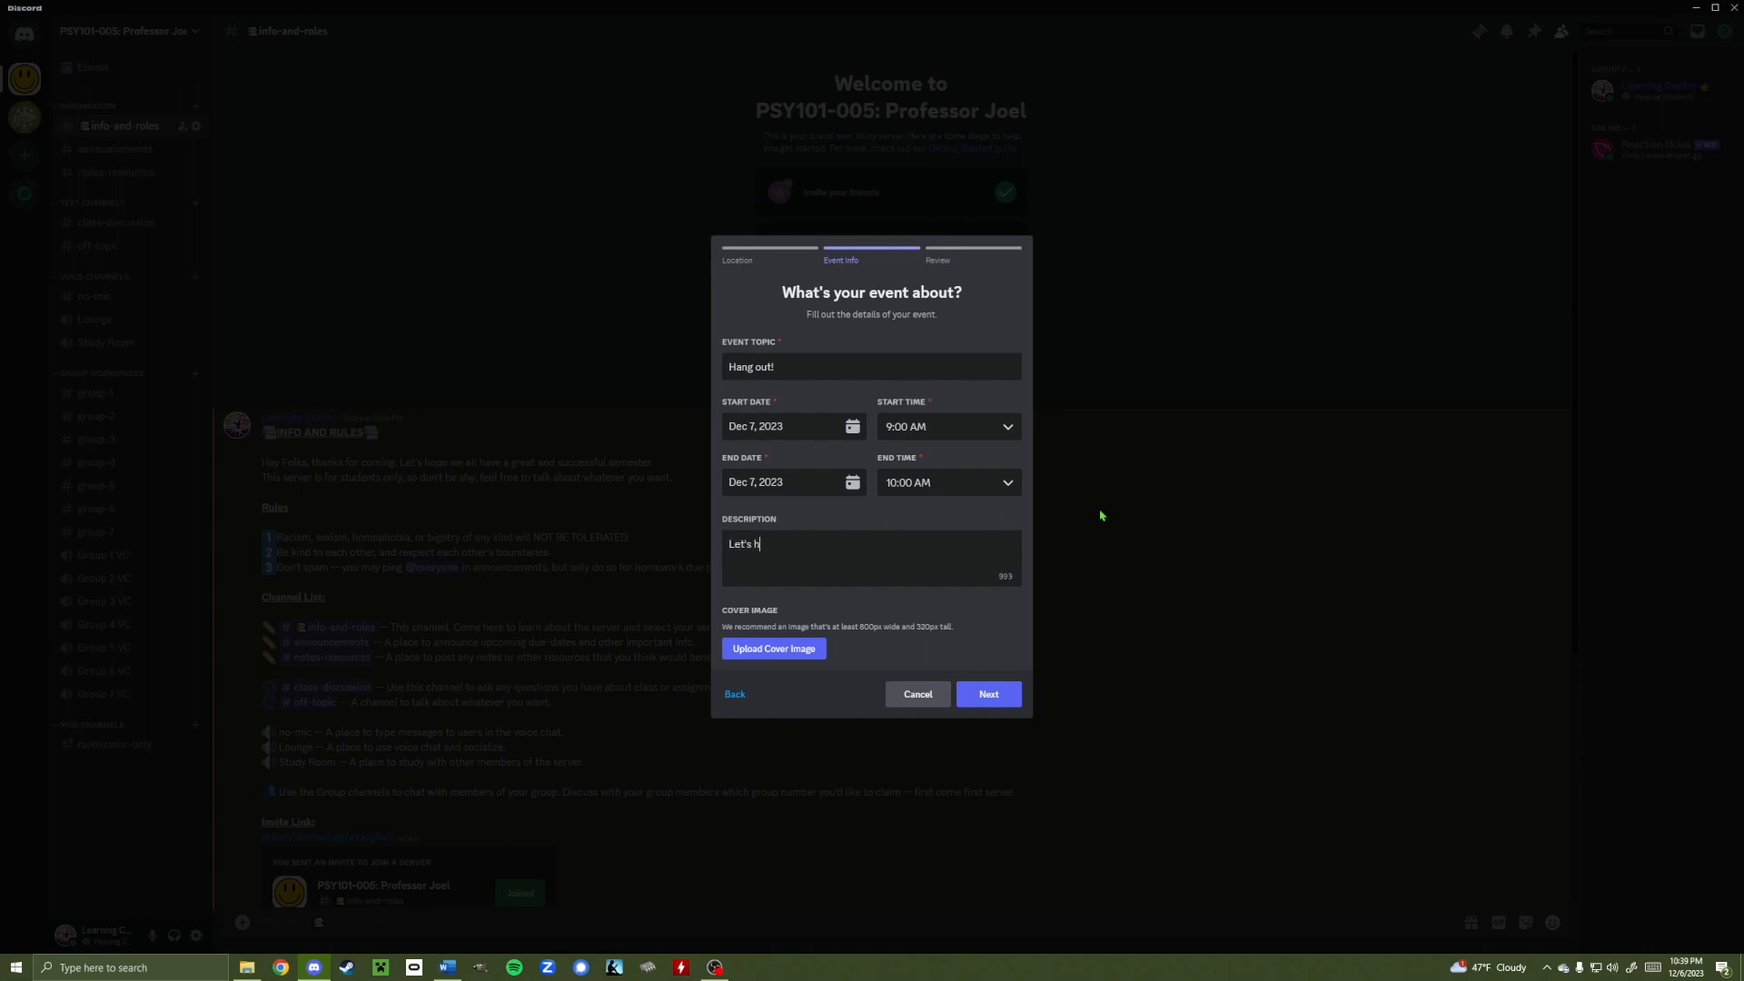
type("ave some fun!")
left_click(994, 704)
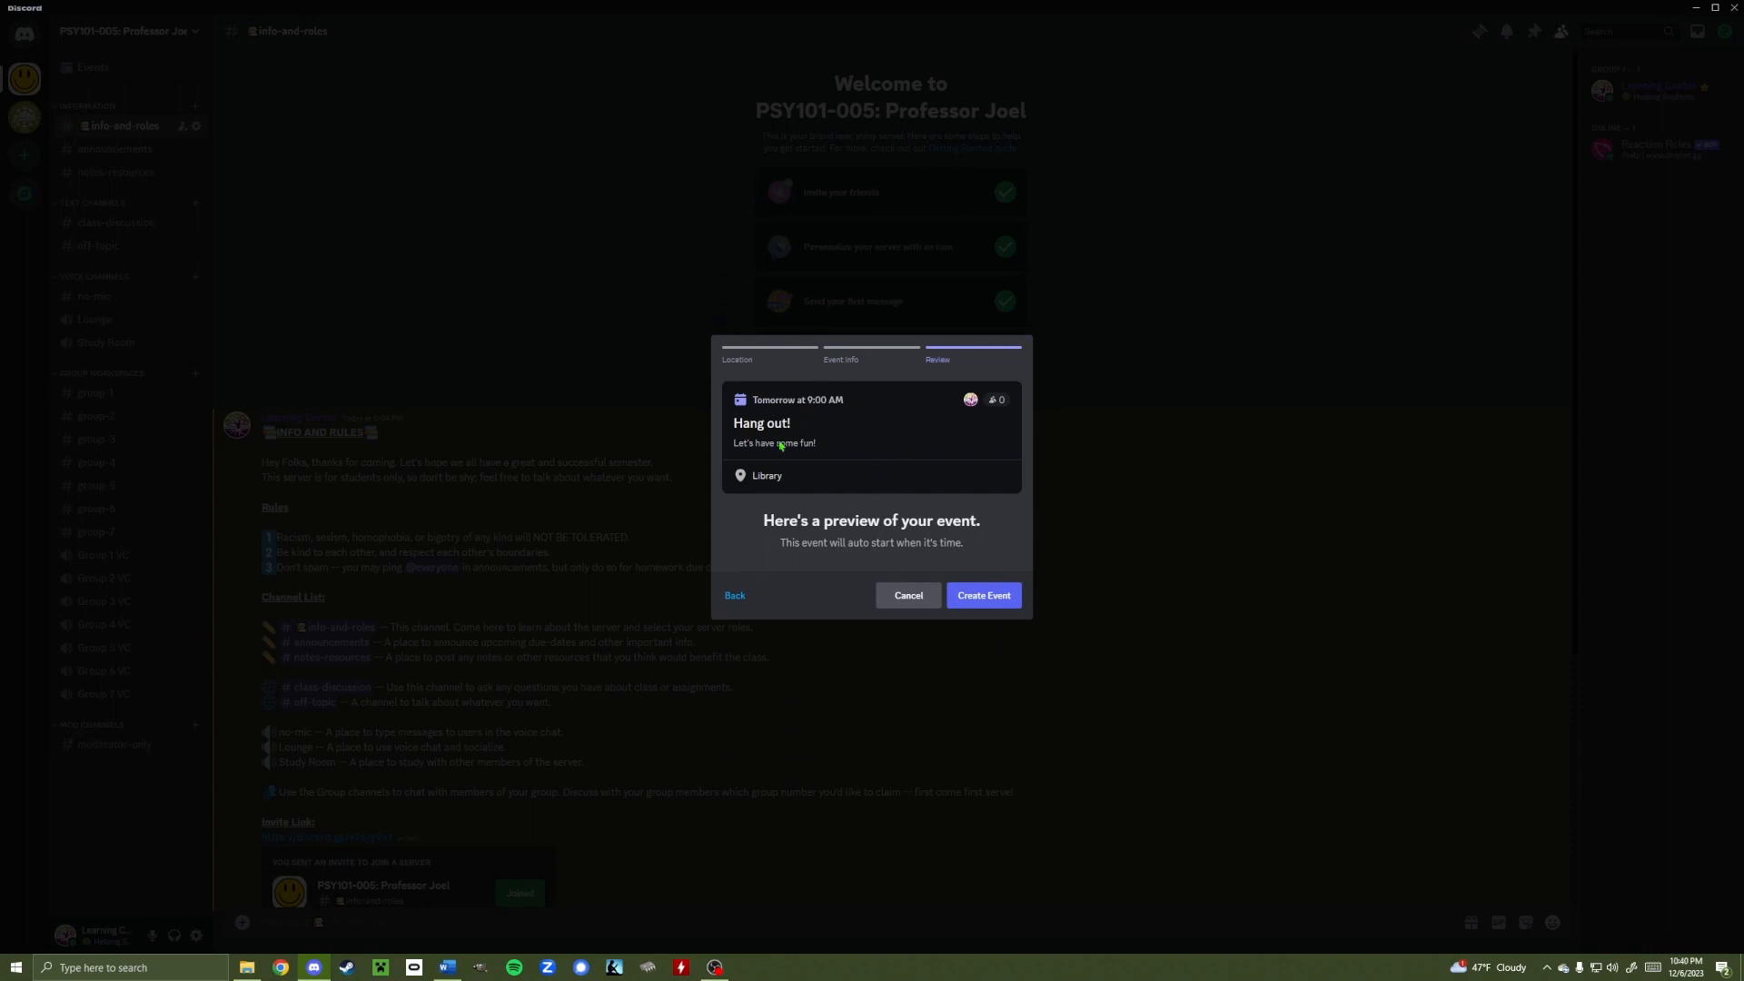
left_click(989, 599)
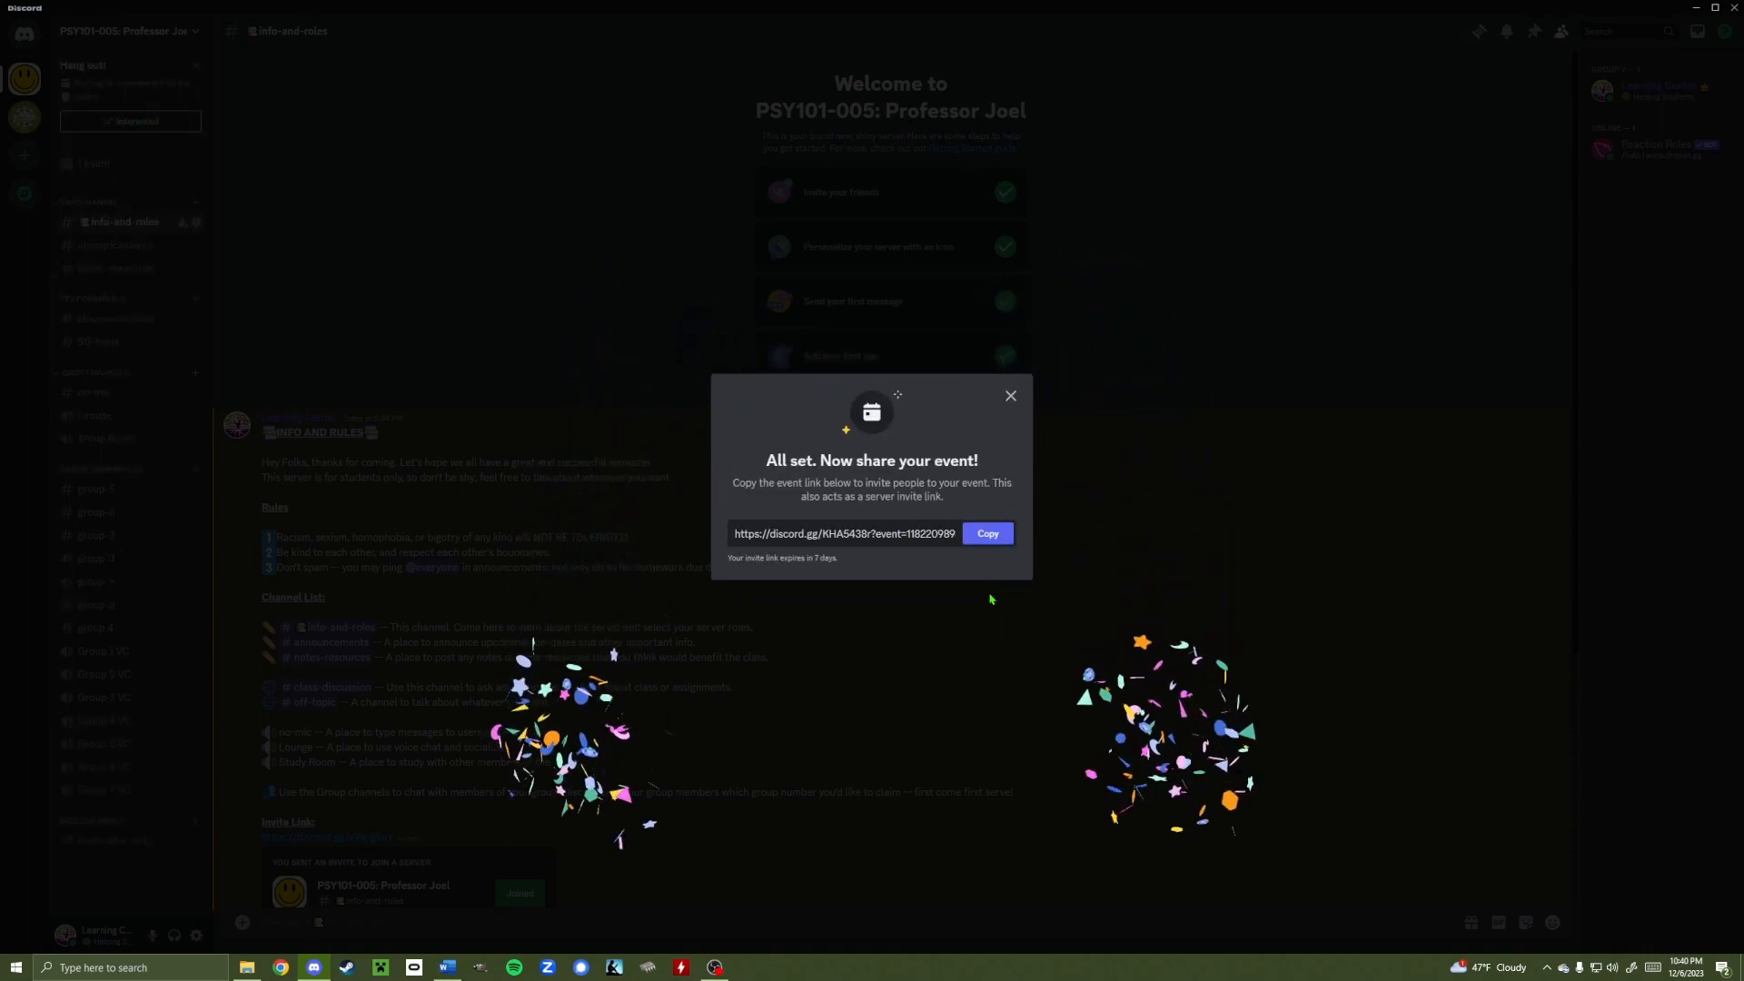
Select the event invite link, then close the sharing dialog and the events list
left_click(936, 542)
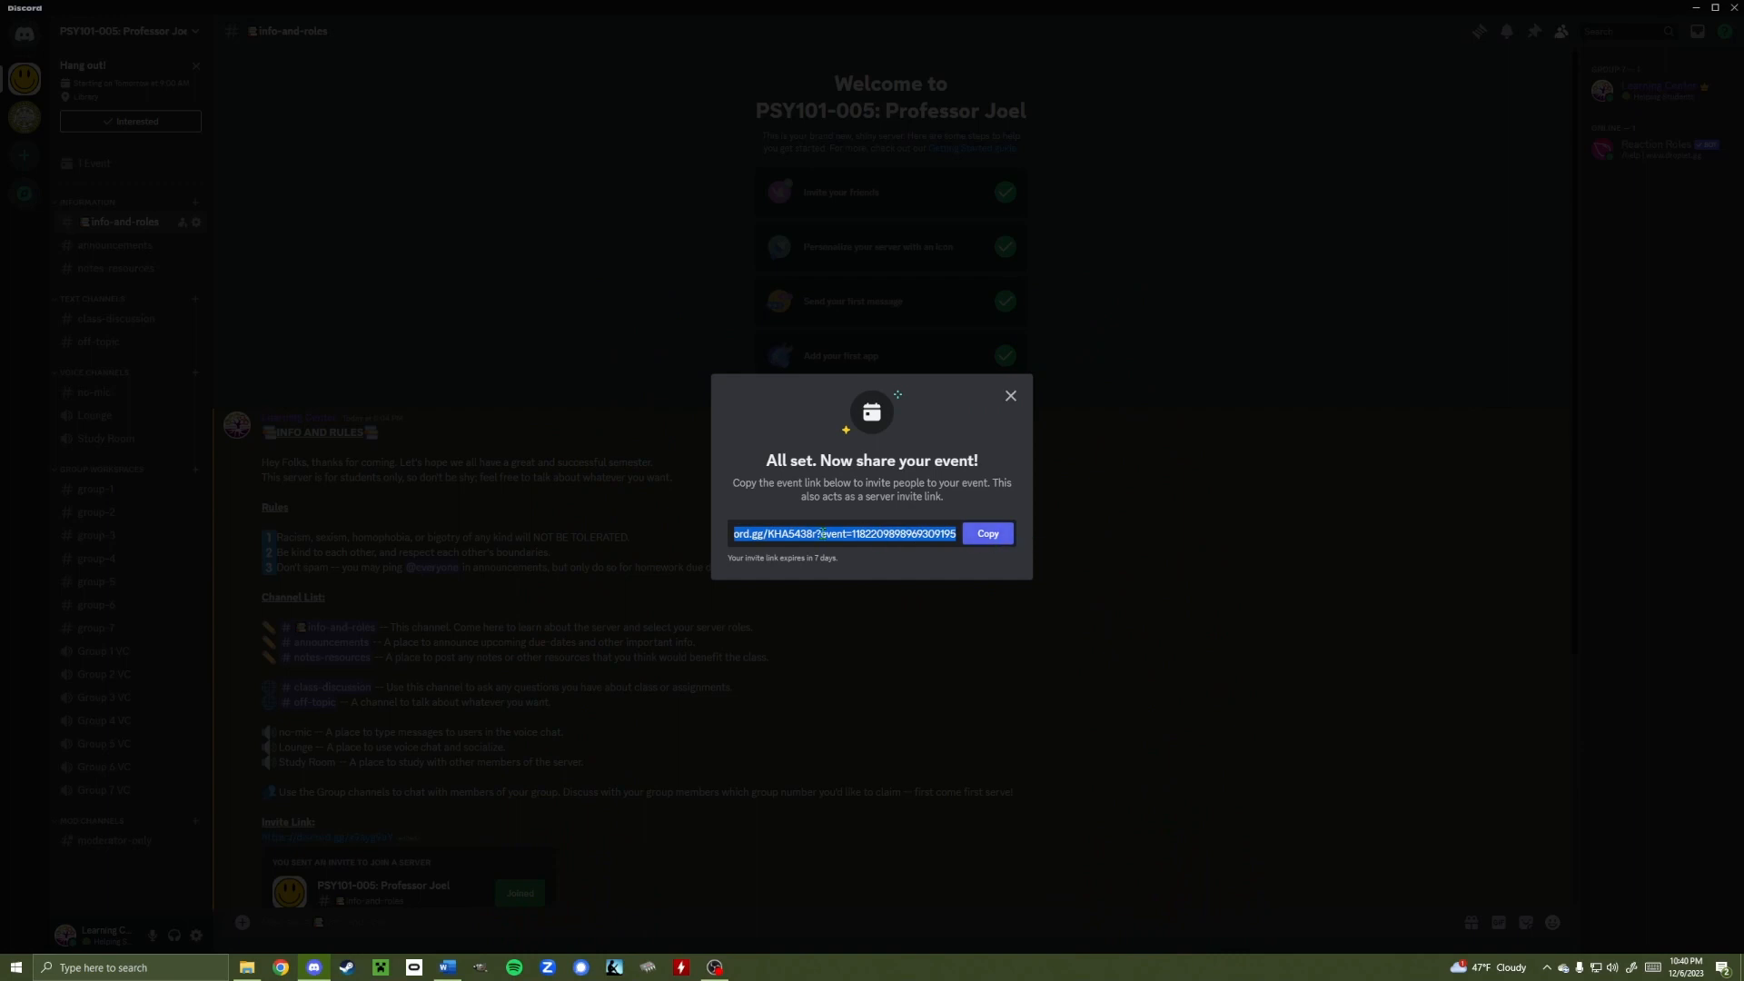
left_click(885, 500)
left_click(874, 526)
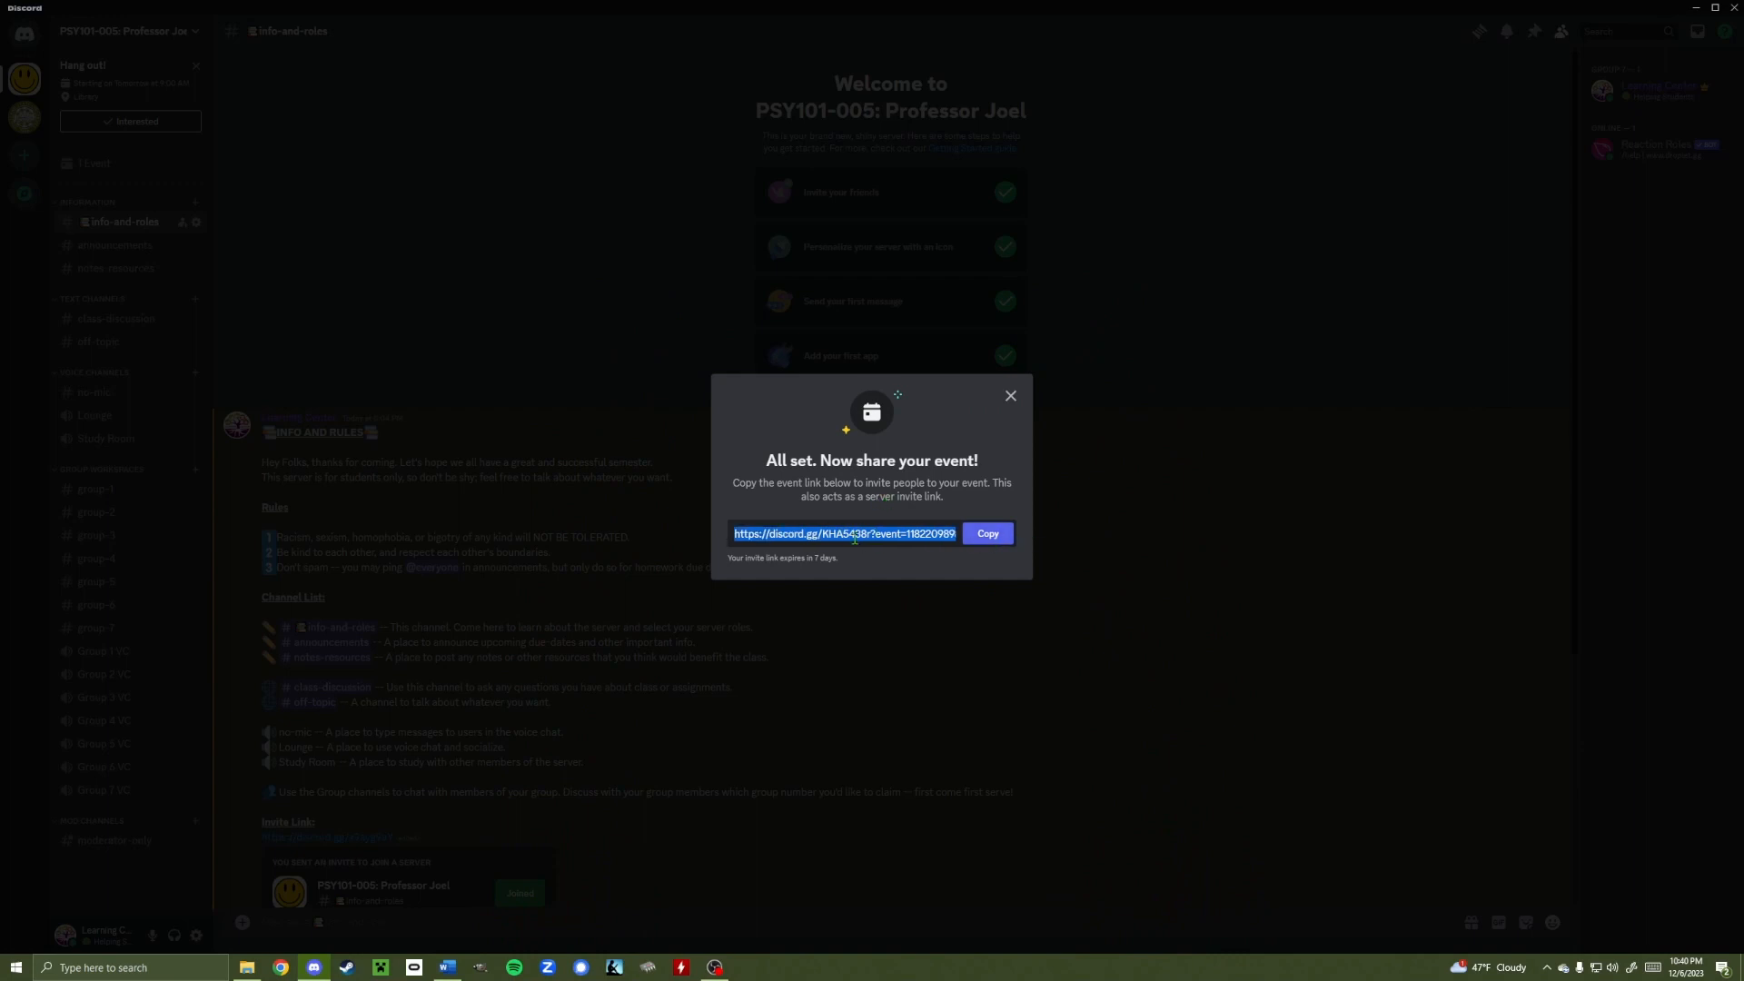
left_click(779, 541)
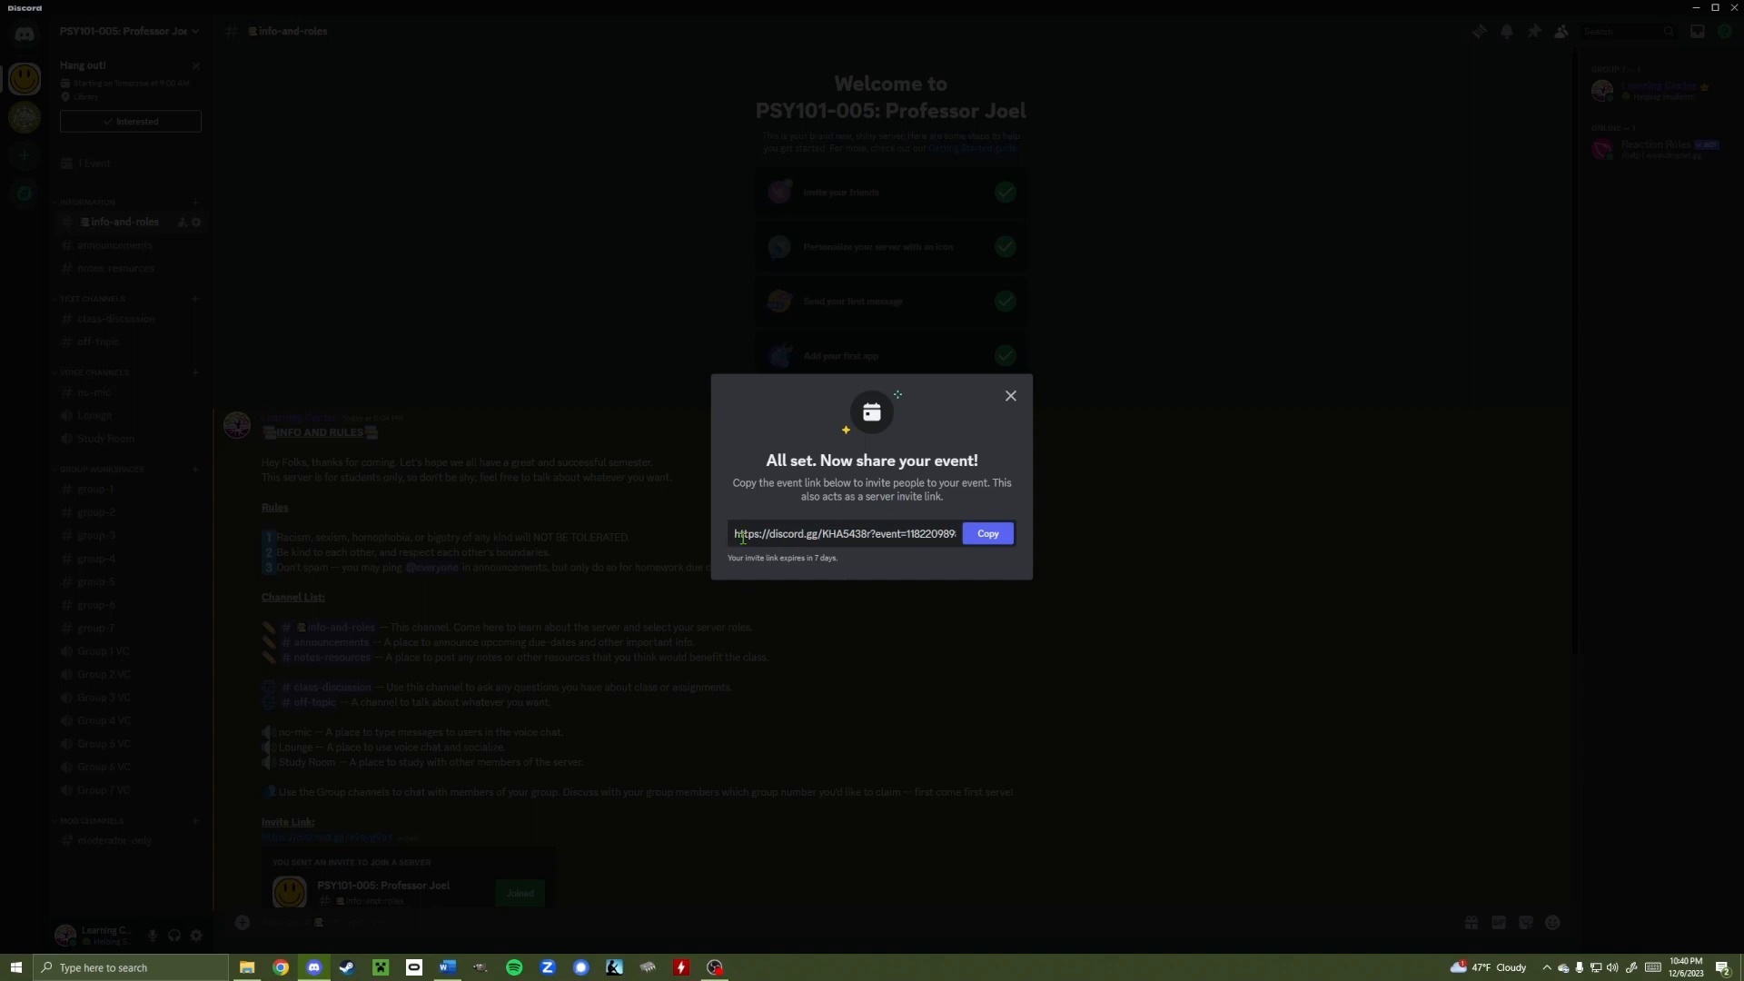
left_click(1010, 397)
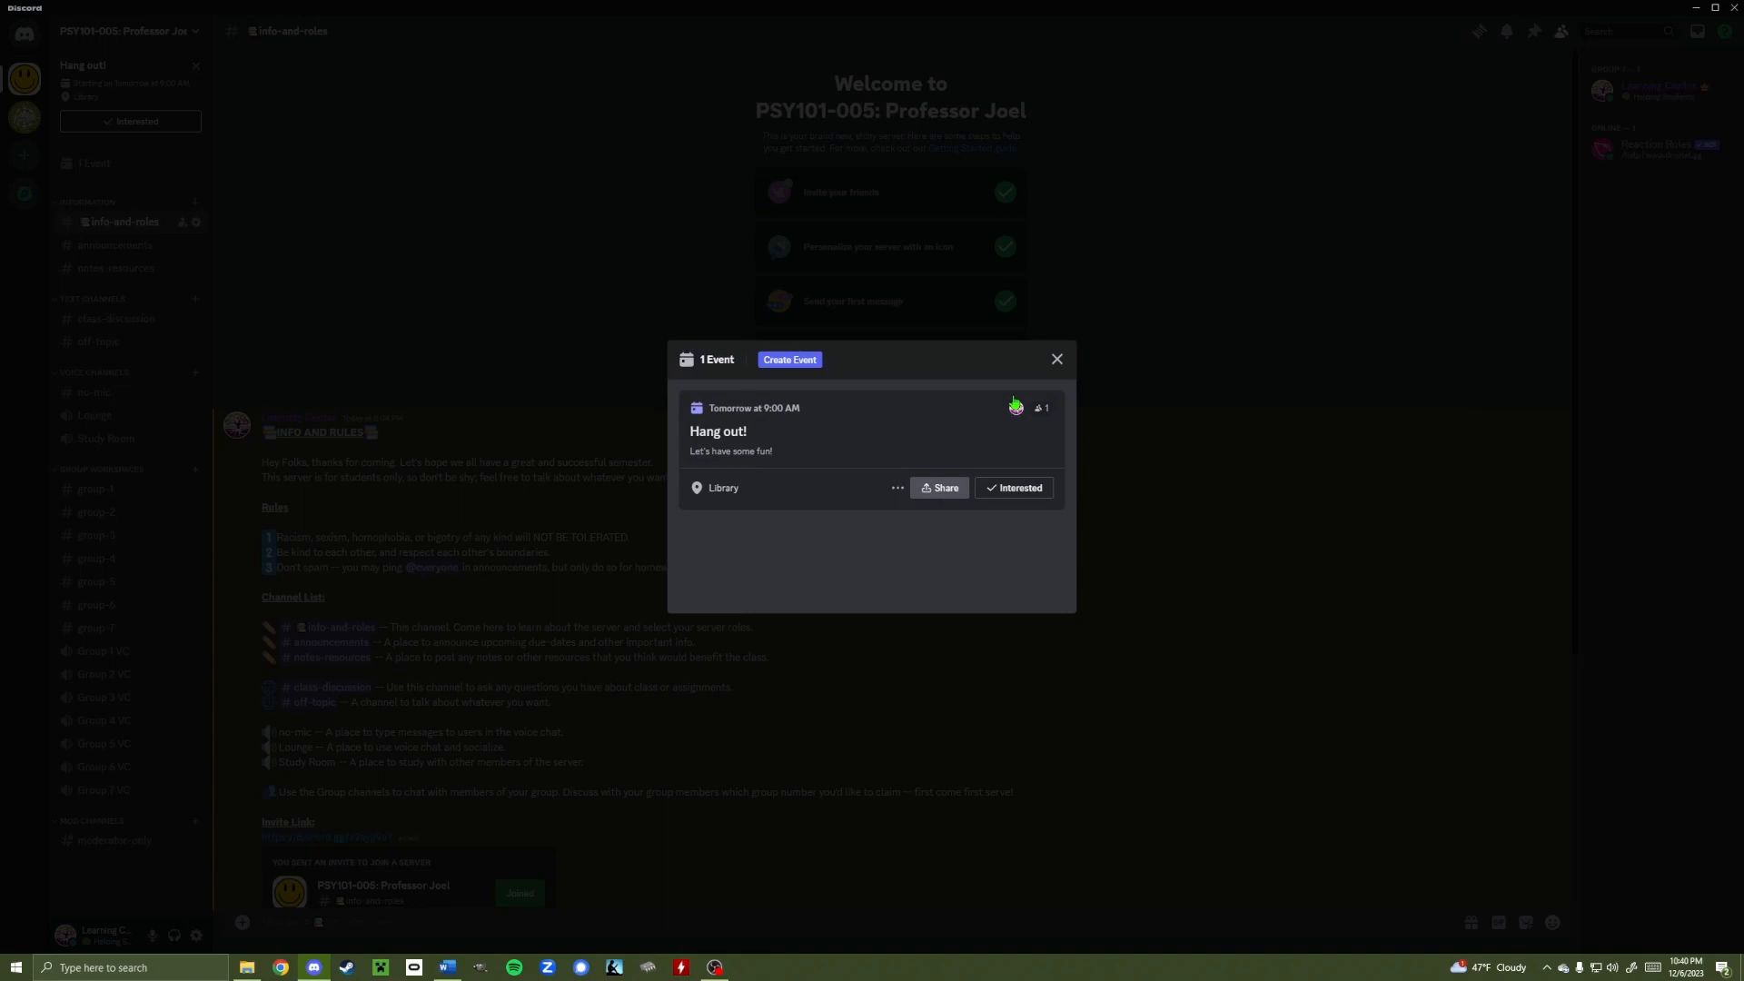
left_click(1058, 359)
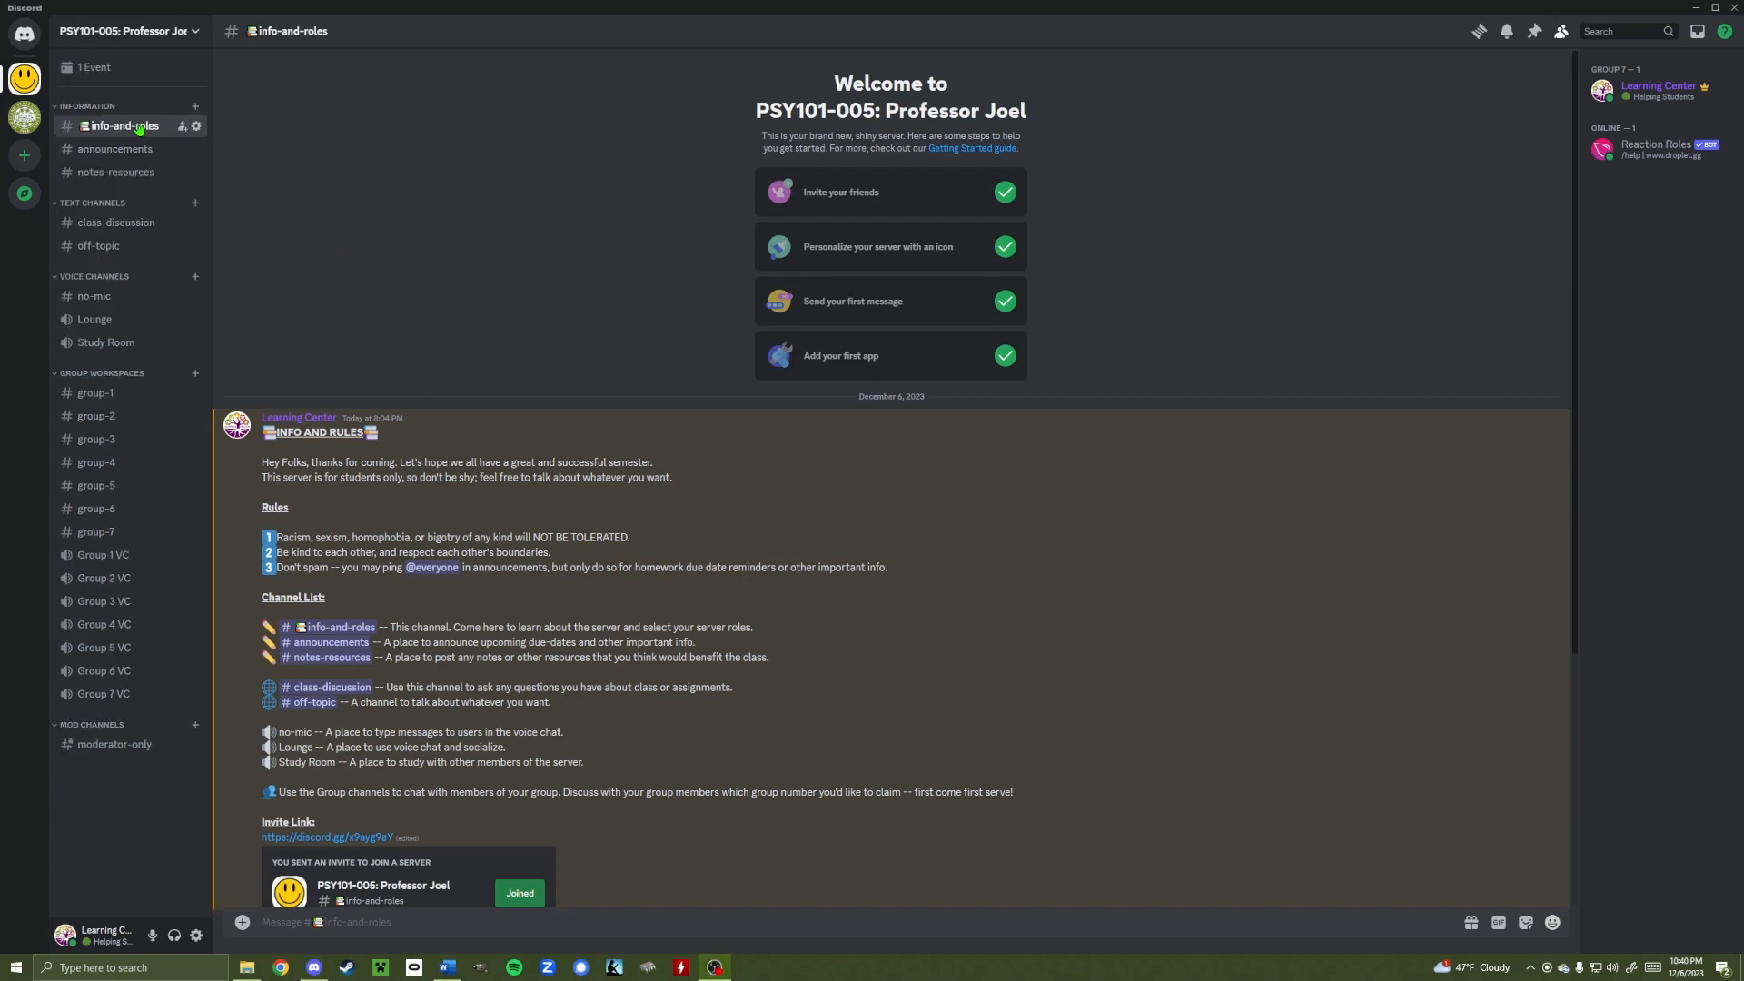
Cancel the Hang out! event from the events list and close the now-empty list
left_click(119, 71)
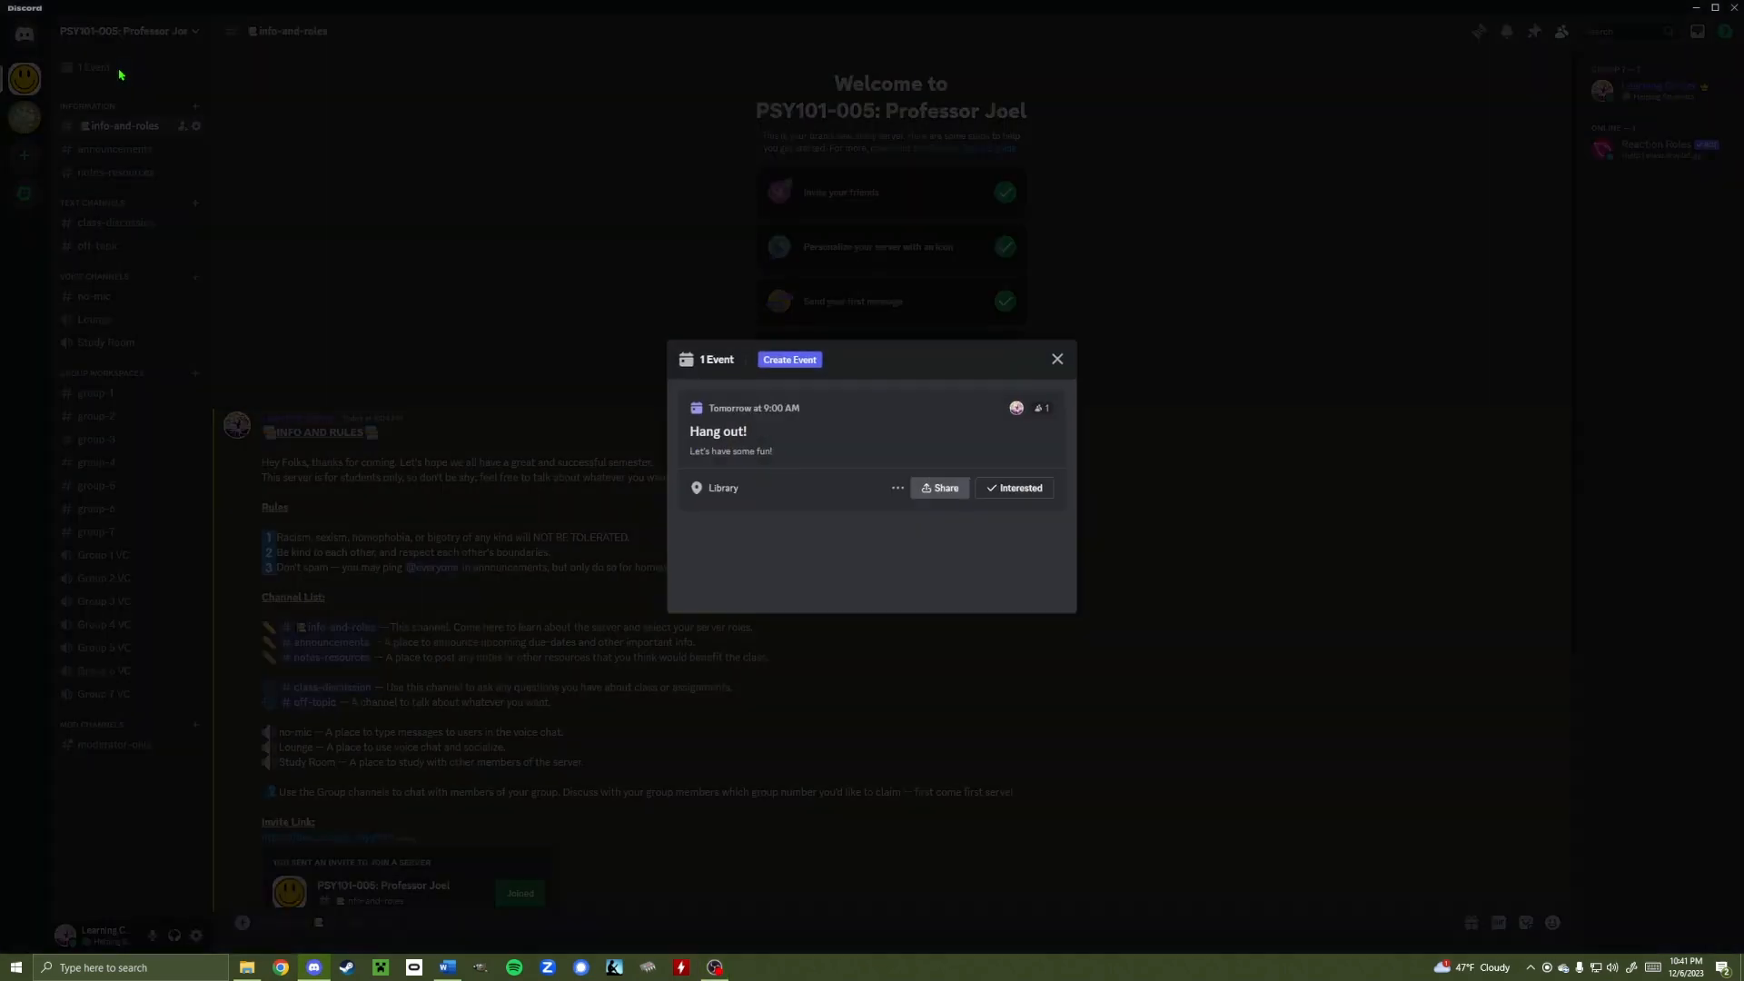
left_click(897, 490)
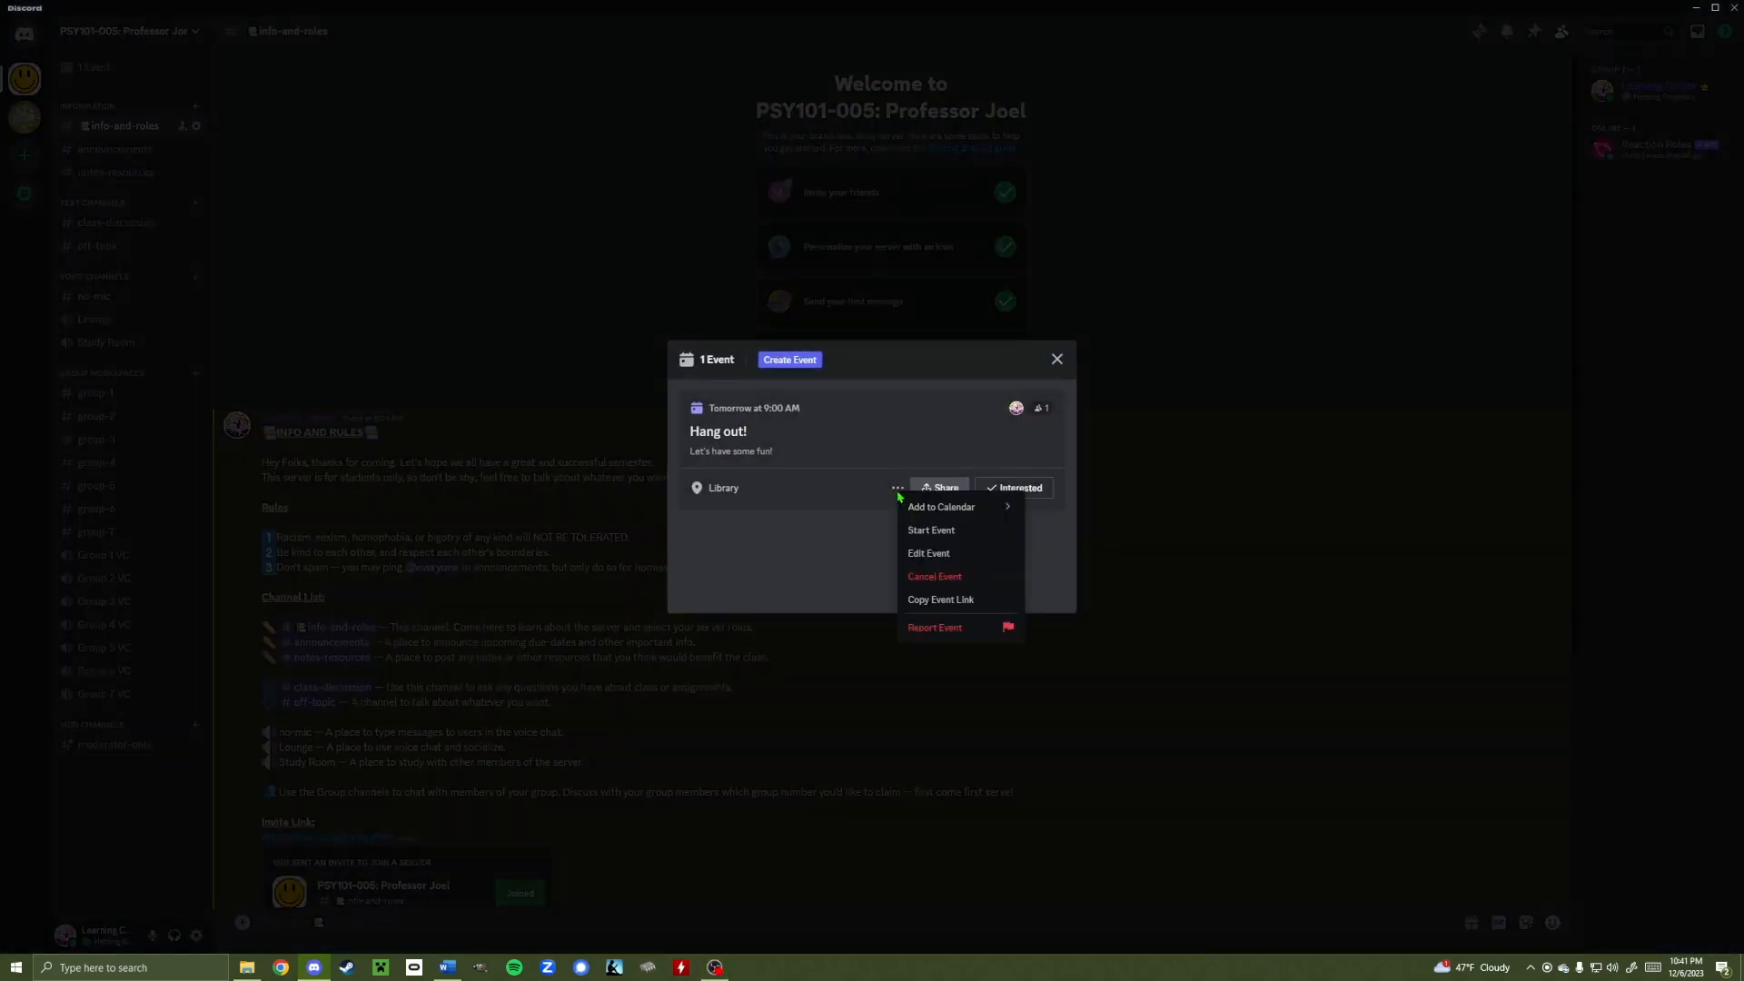
left_click(953, 577)
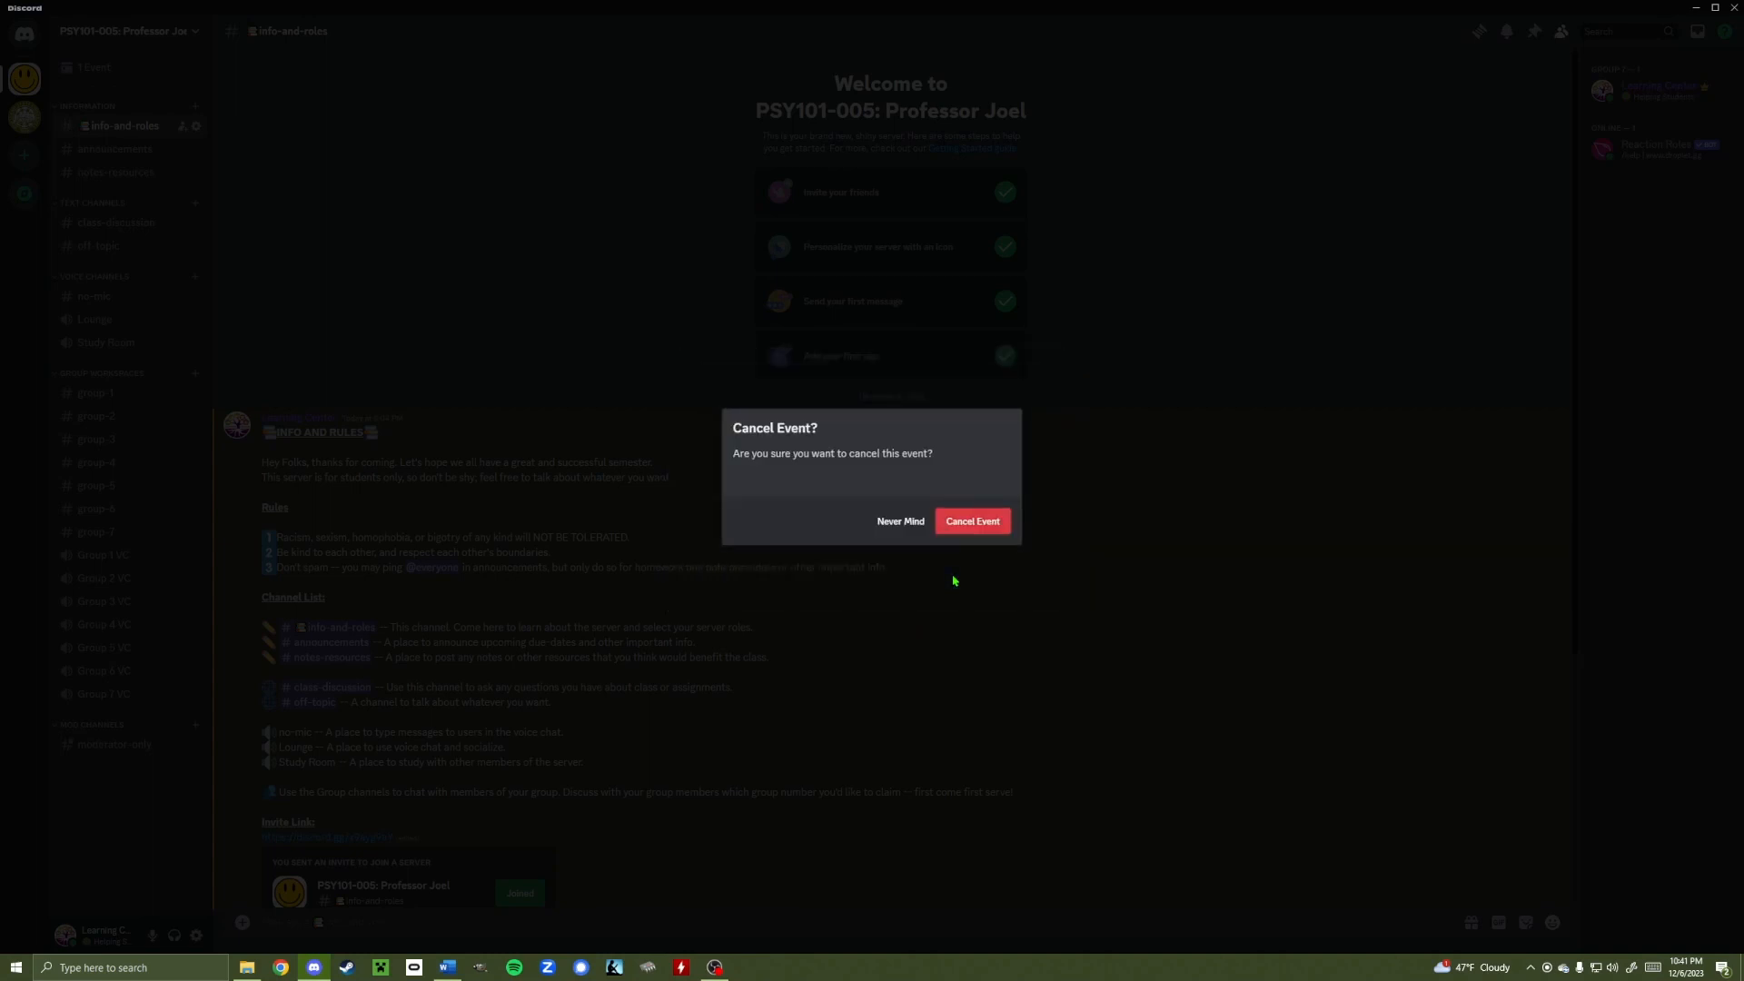
left_click(959, 526)
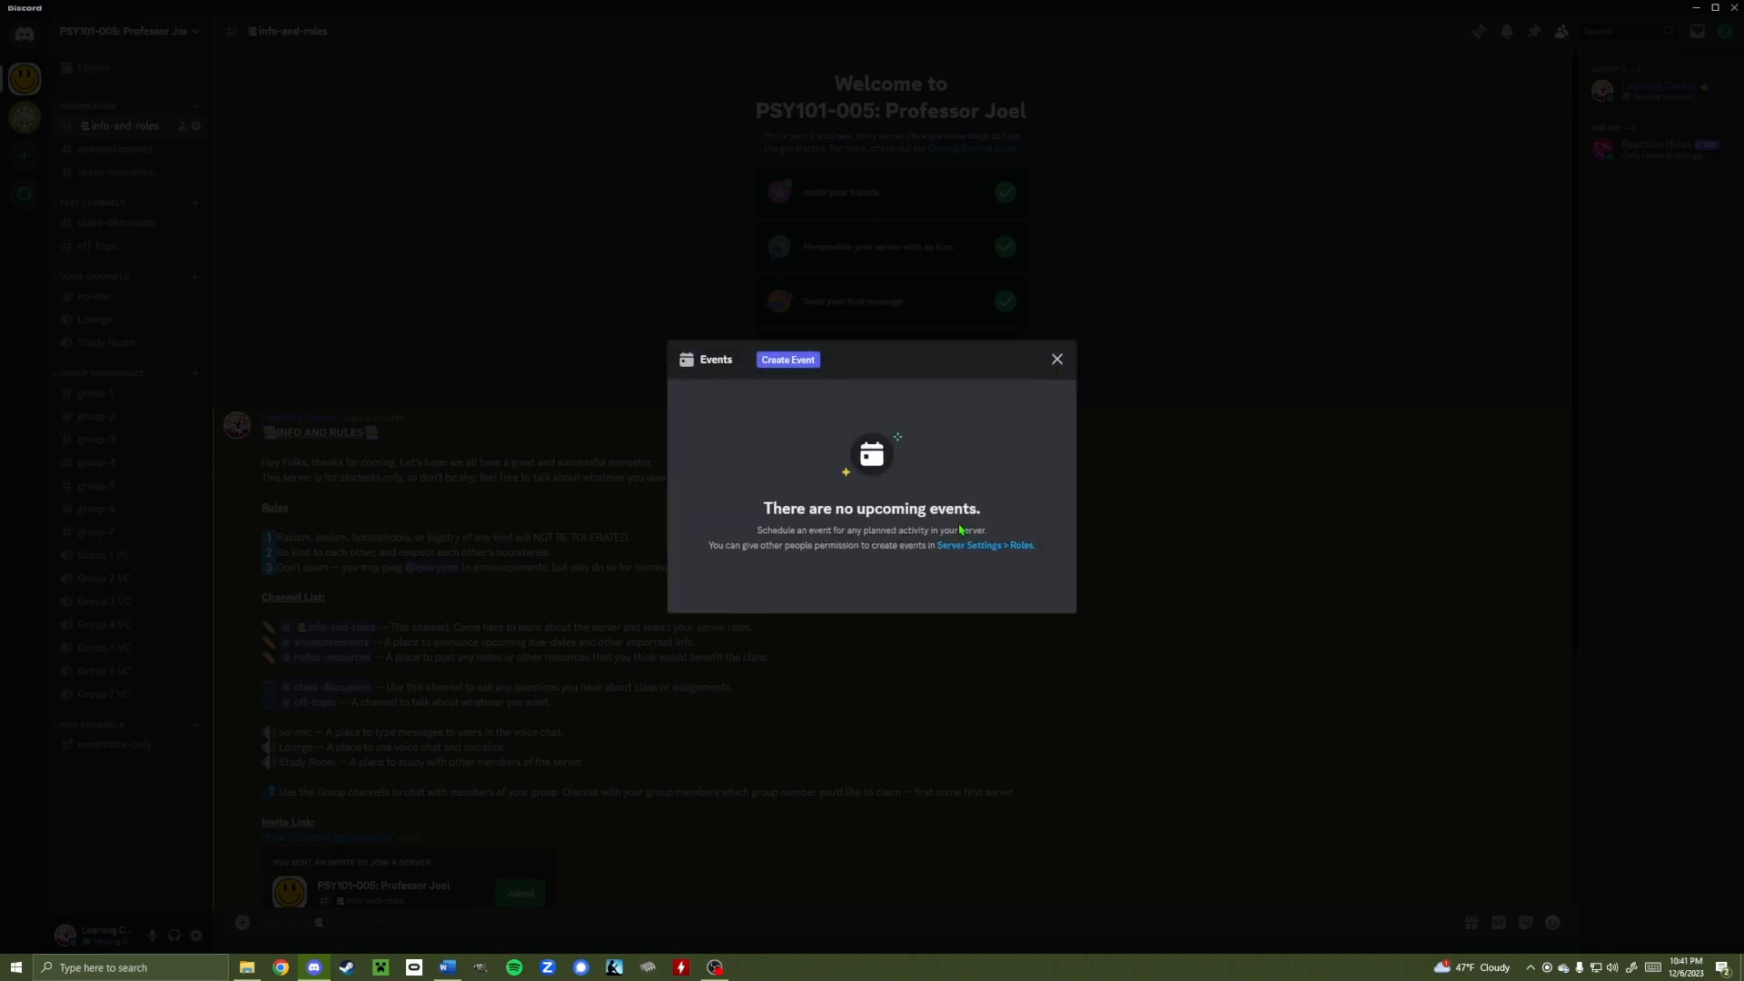
left_click(1056, 359)
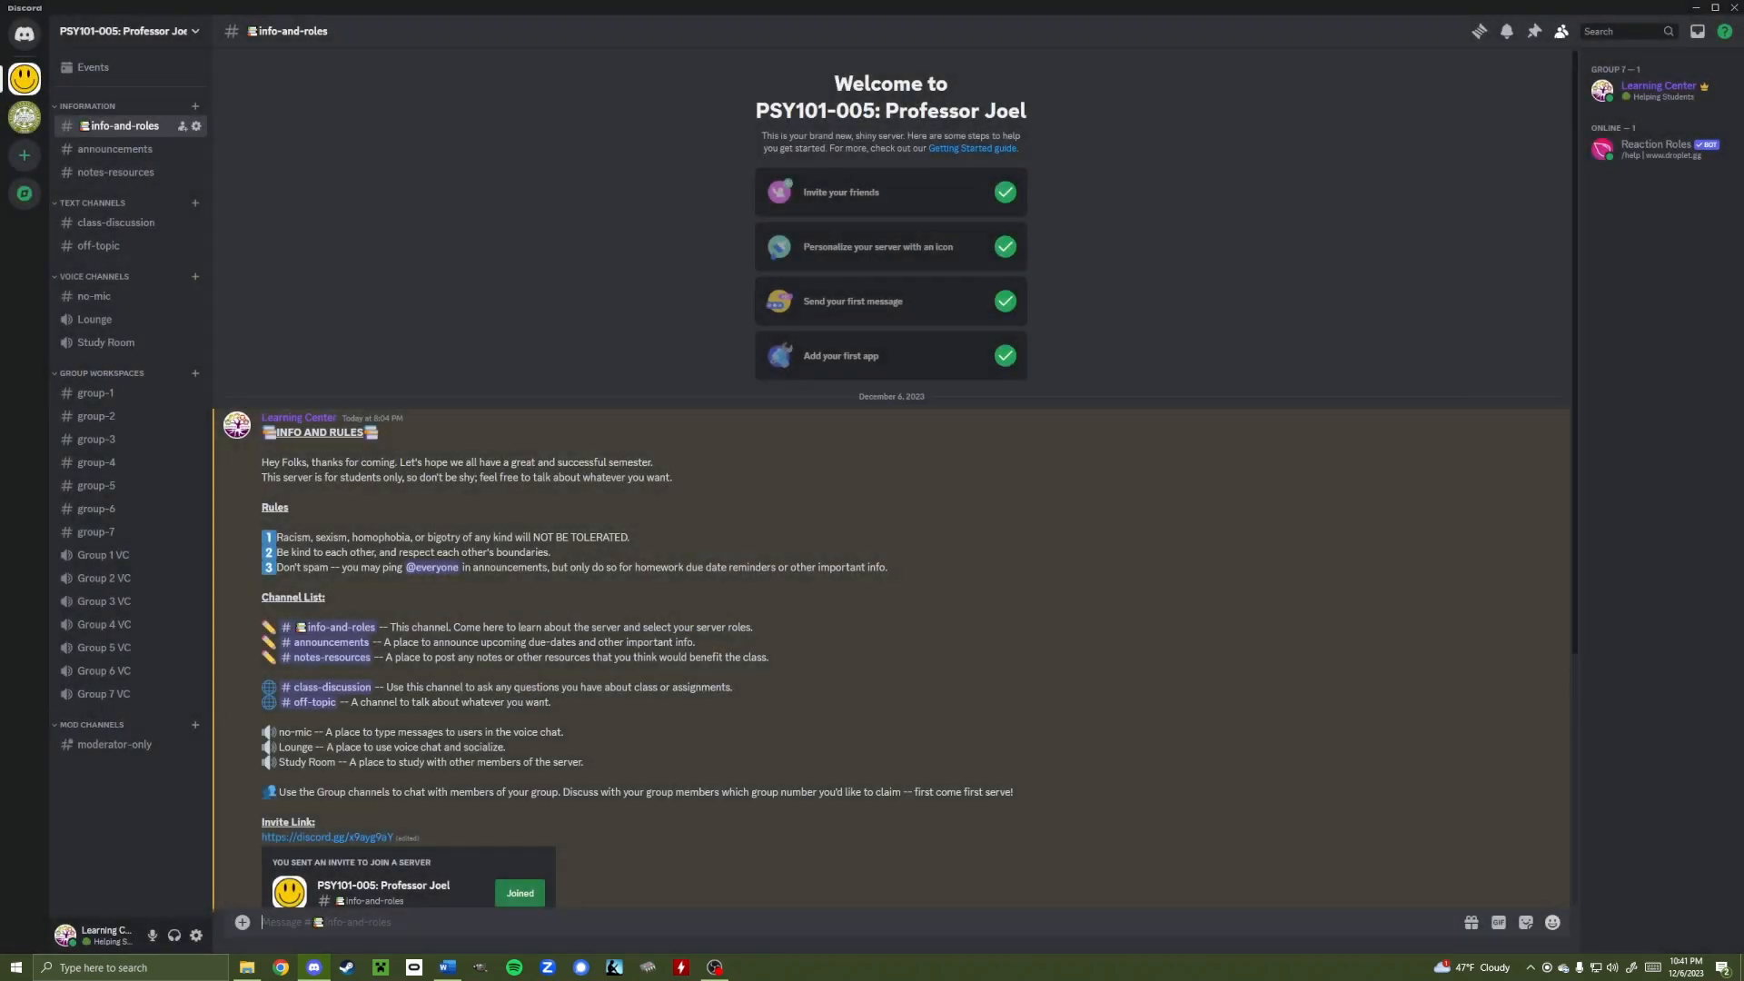